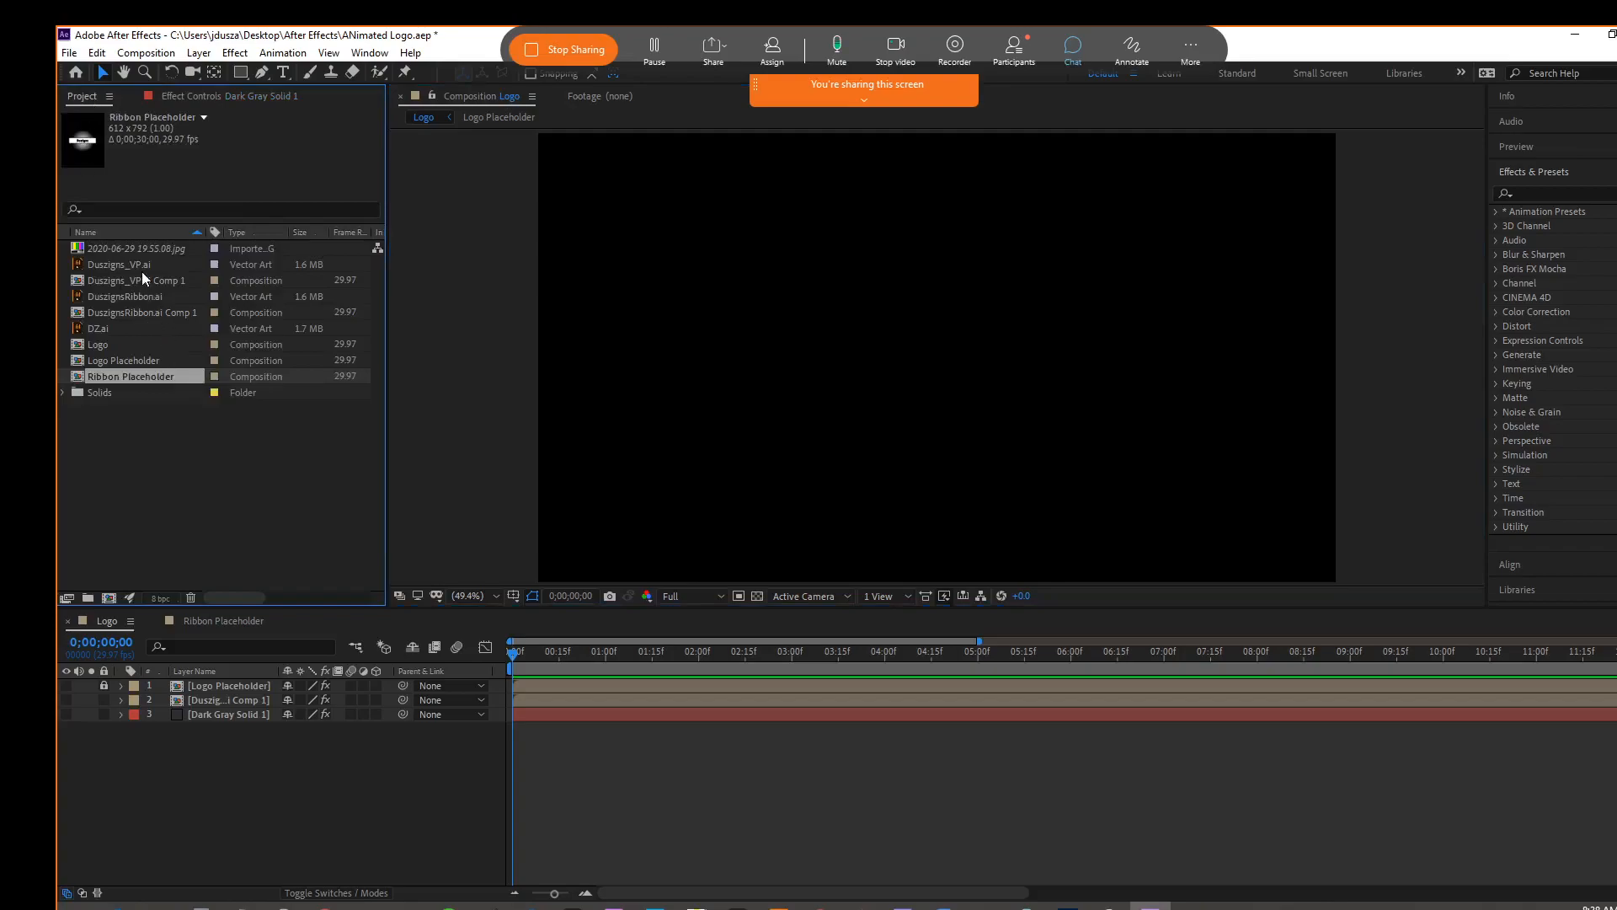
# Remove the 2020-06-29 19.55.08.jpg image from the project.
pyautogui.click(108, 251)
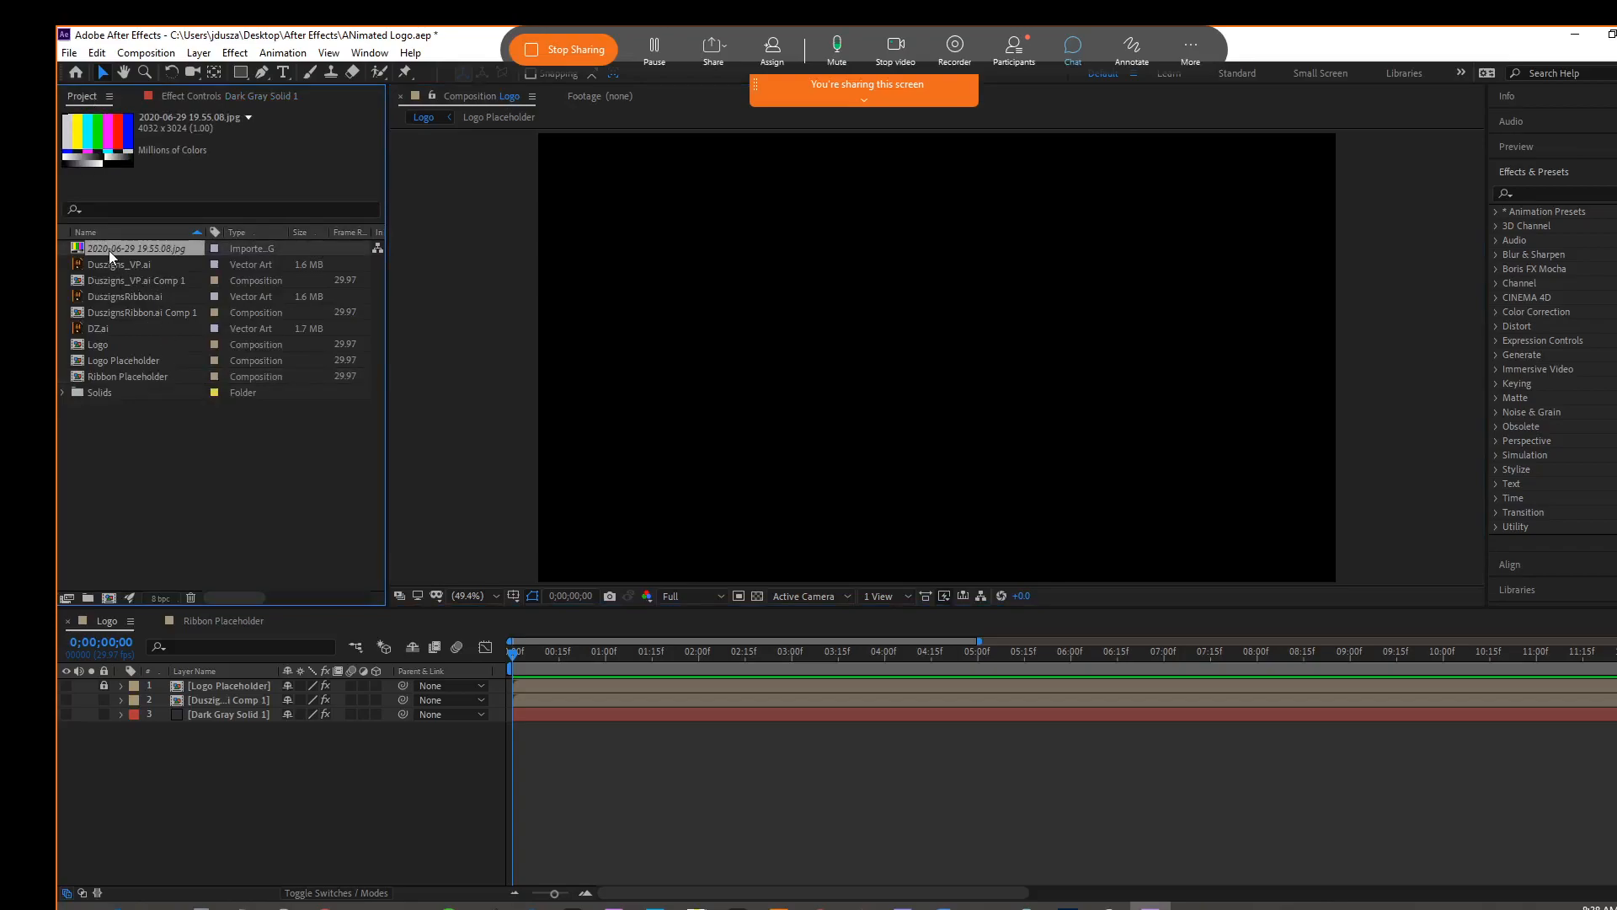
pyautogui.press('Delete')
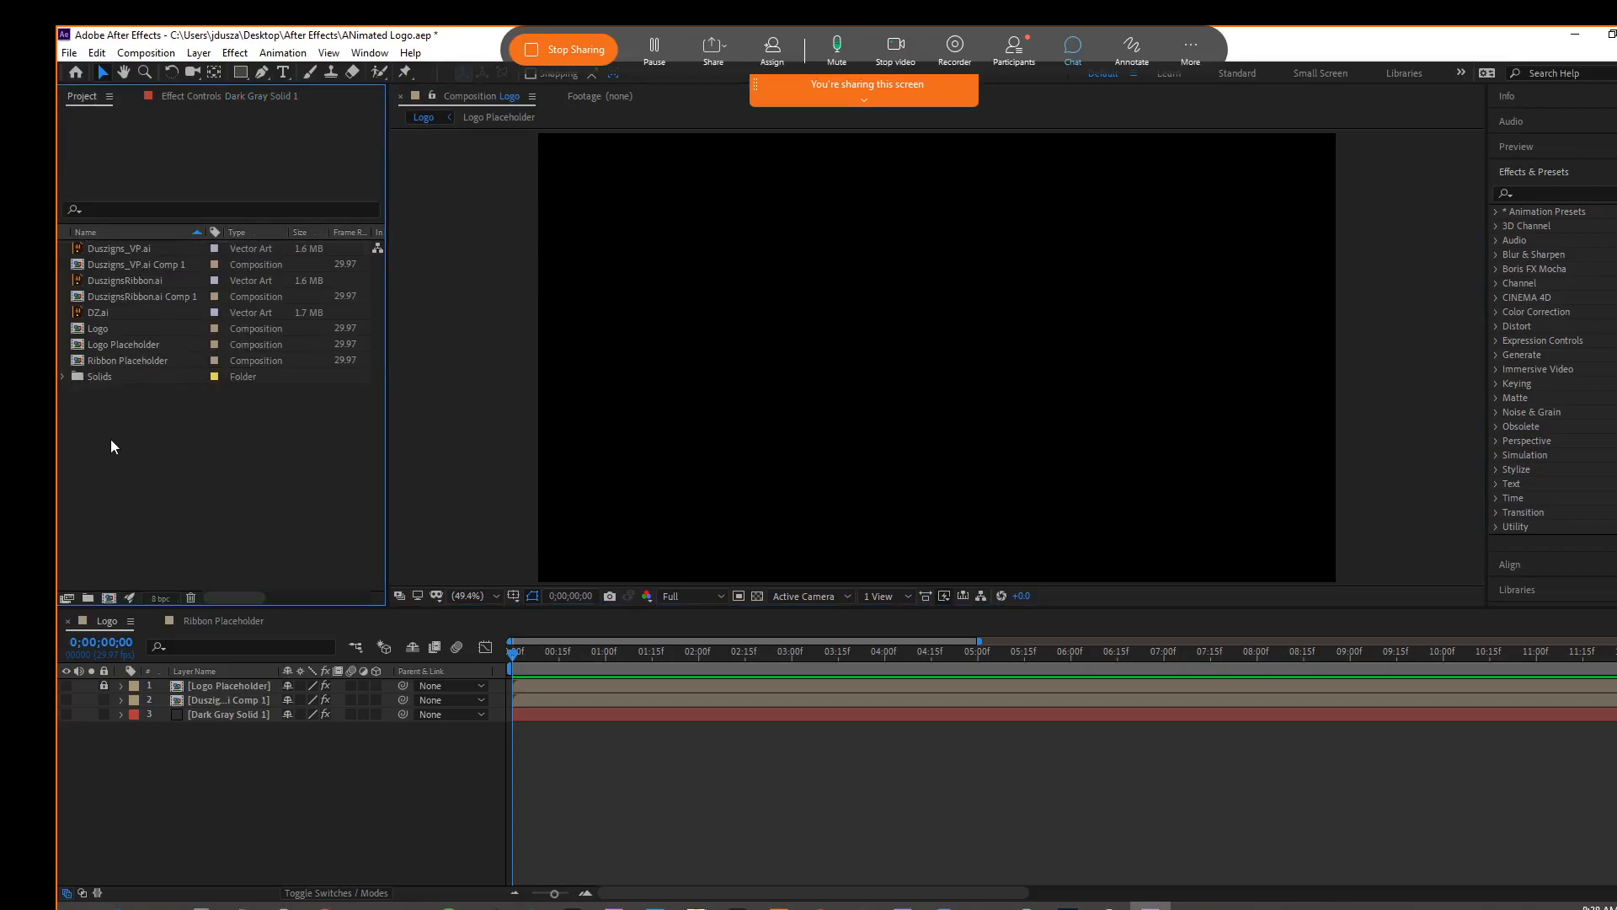
pyautogui.rightClick(140, 435)
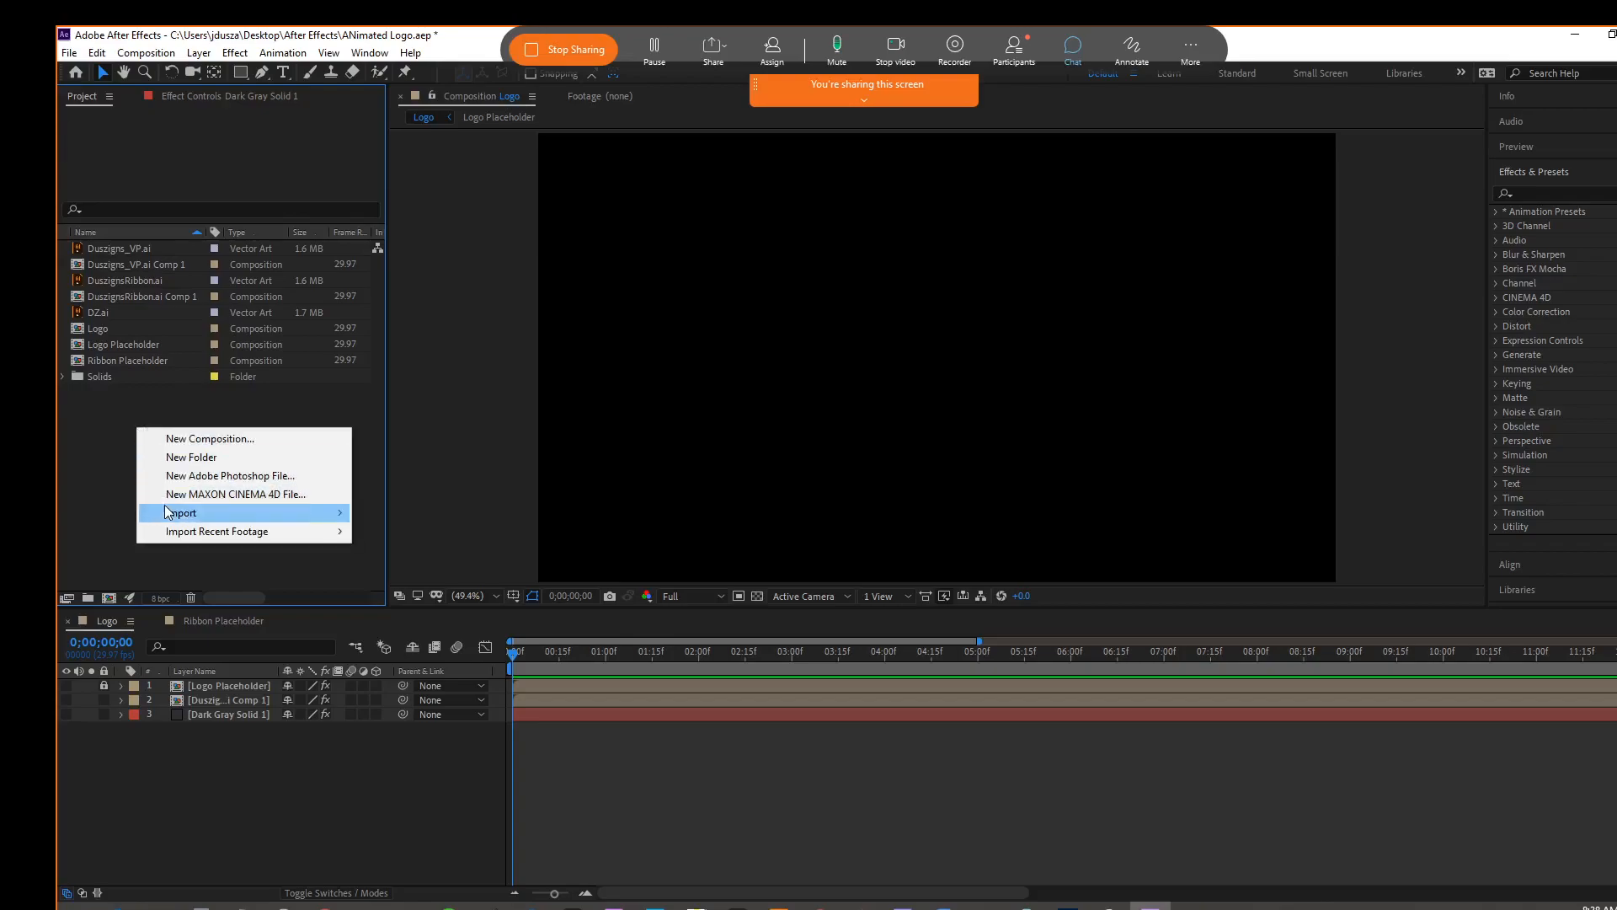
pyautogui.moveTo(170, 513)
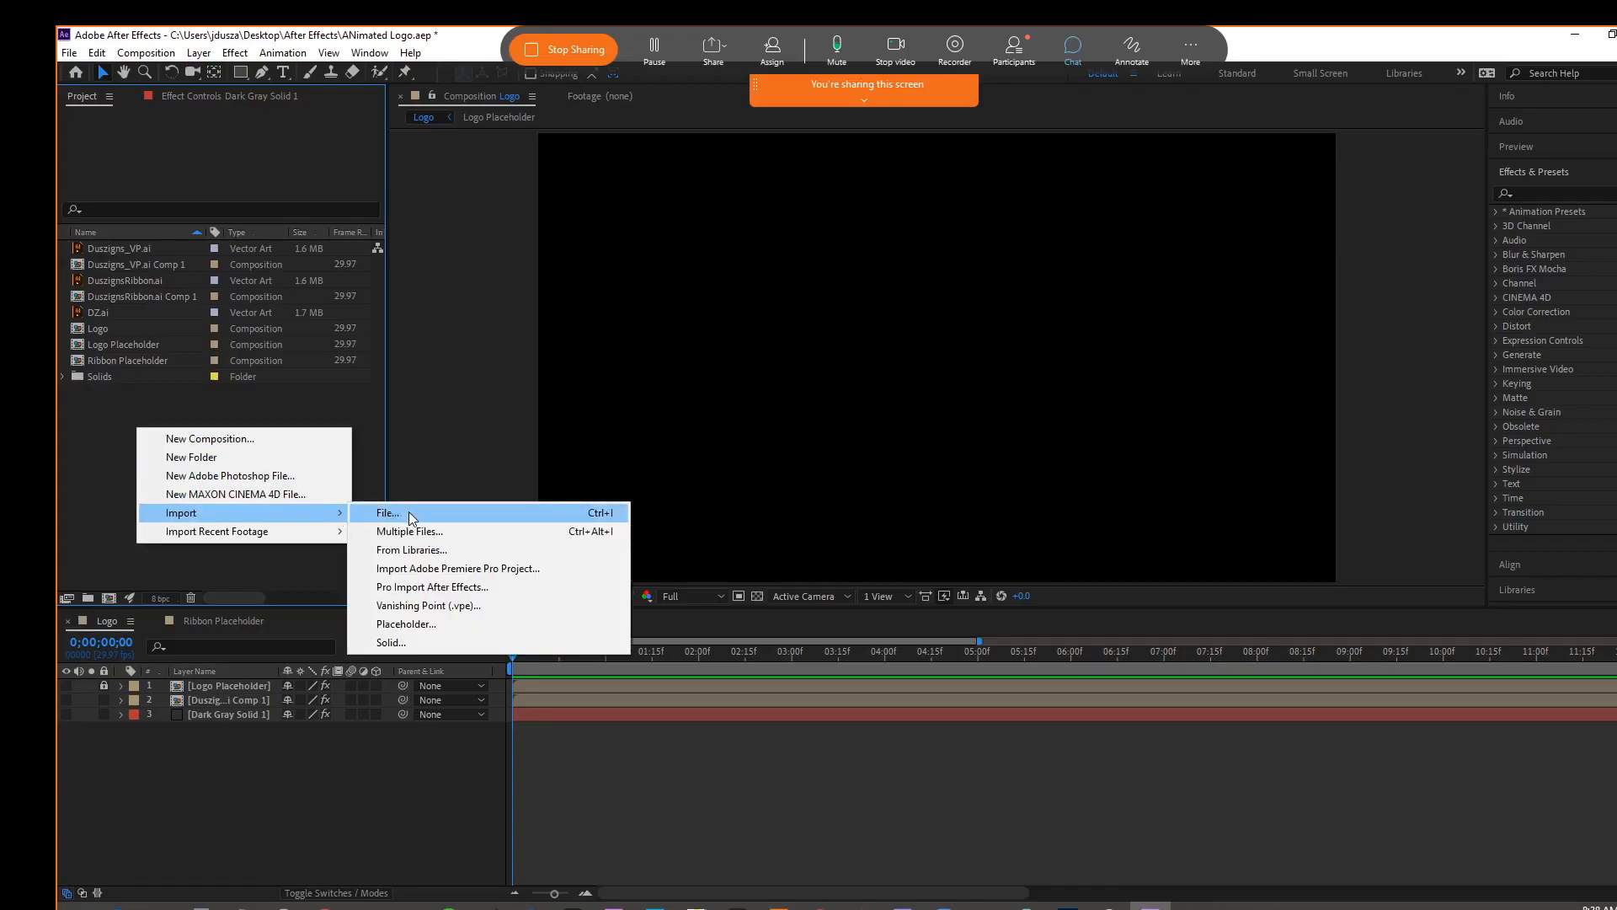
pyautogui.click(107, 466)
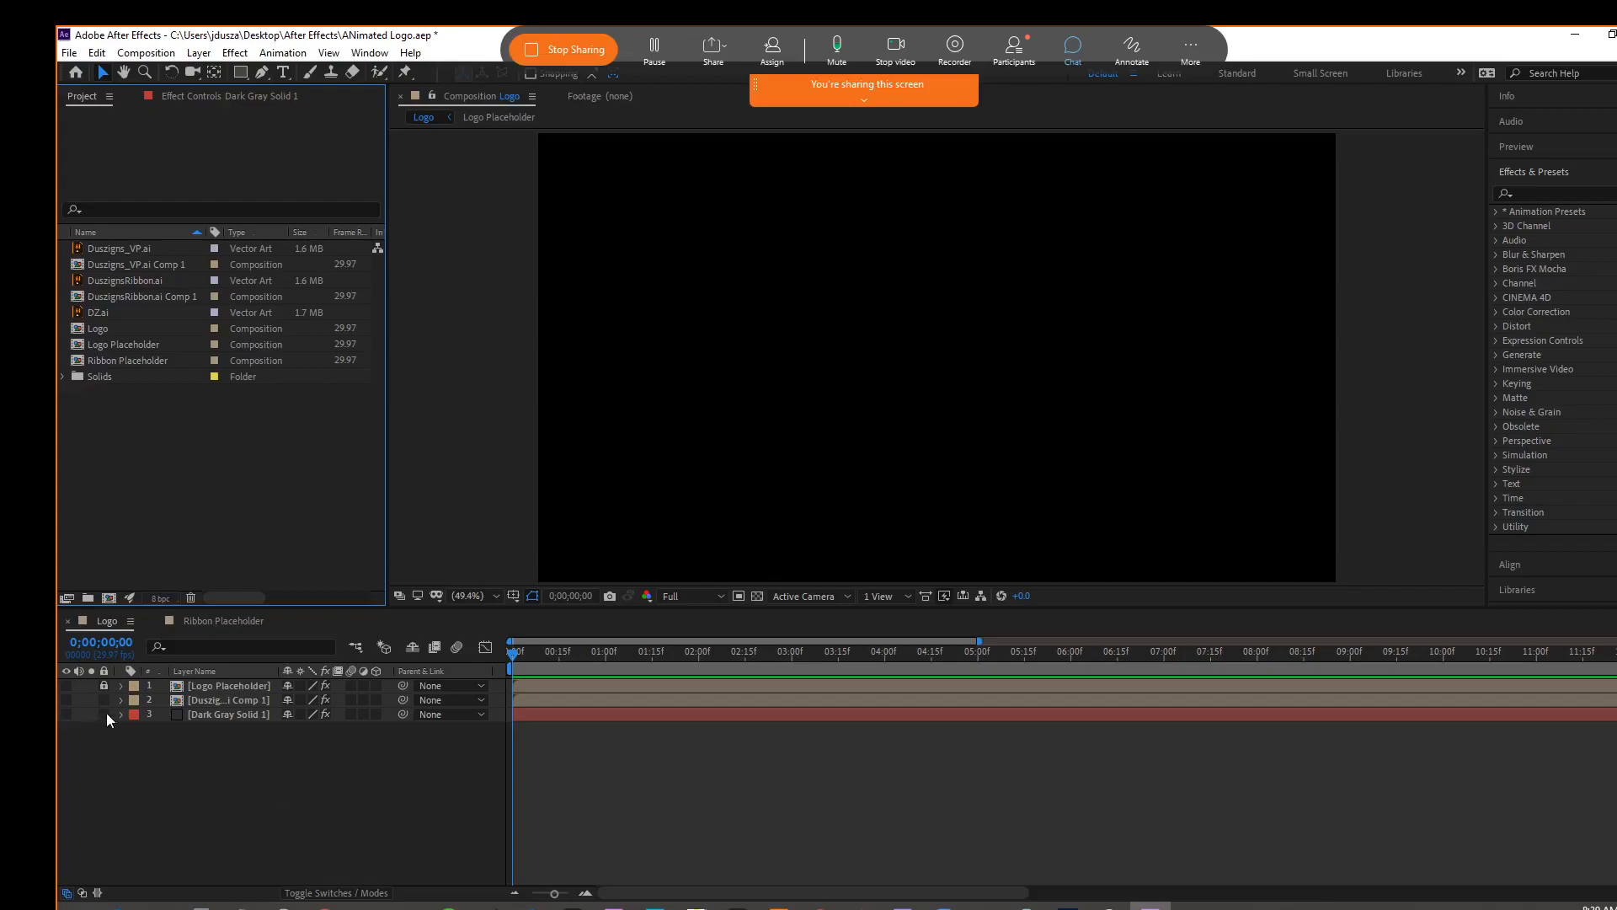
# Create a new composition named AM with the HDTV 1080 29.97 preset.
pyautogui.click(146, 52)
pyautogui.click(146, 72)
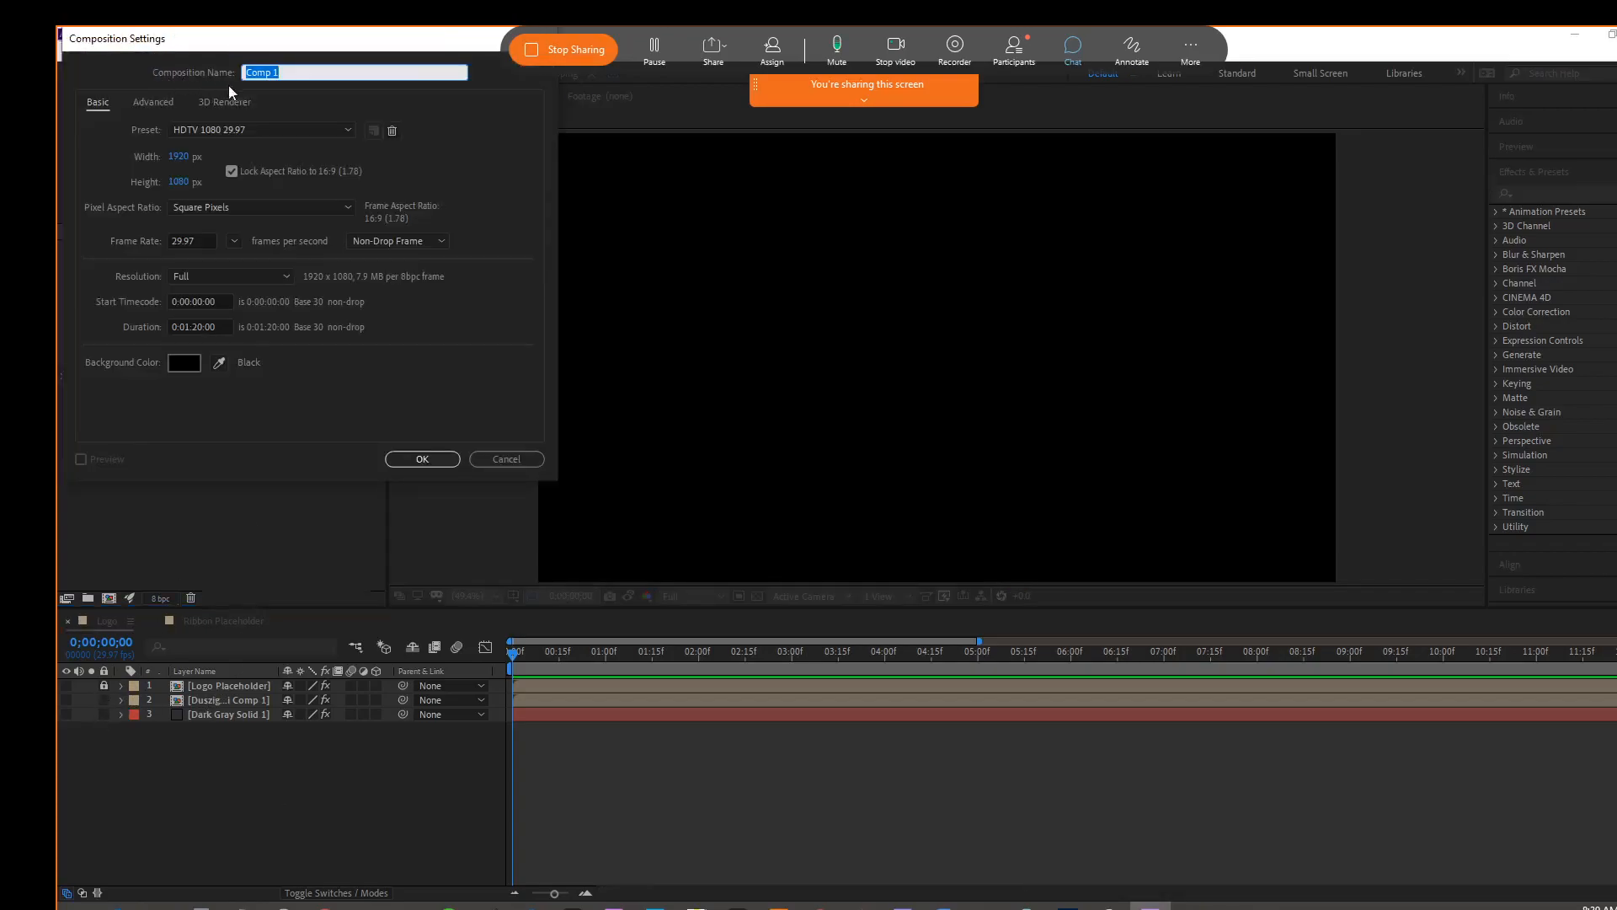
pyautogui.write('AM')
pyautogui.click(421, 460)
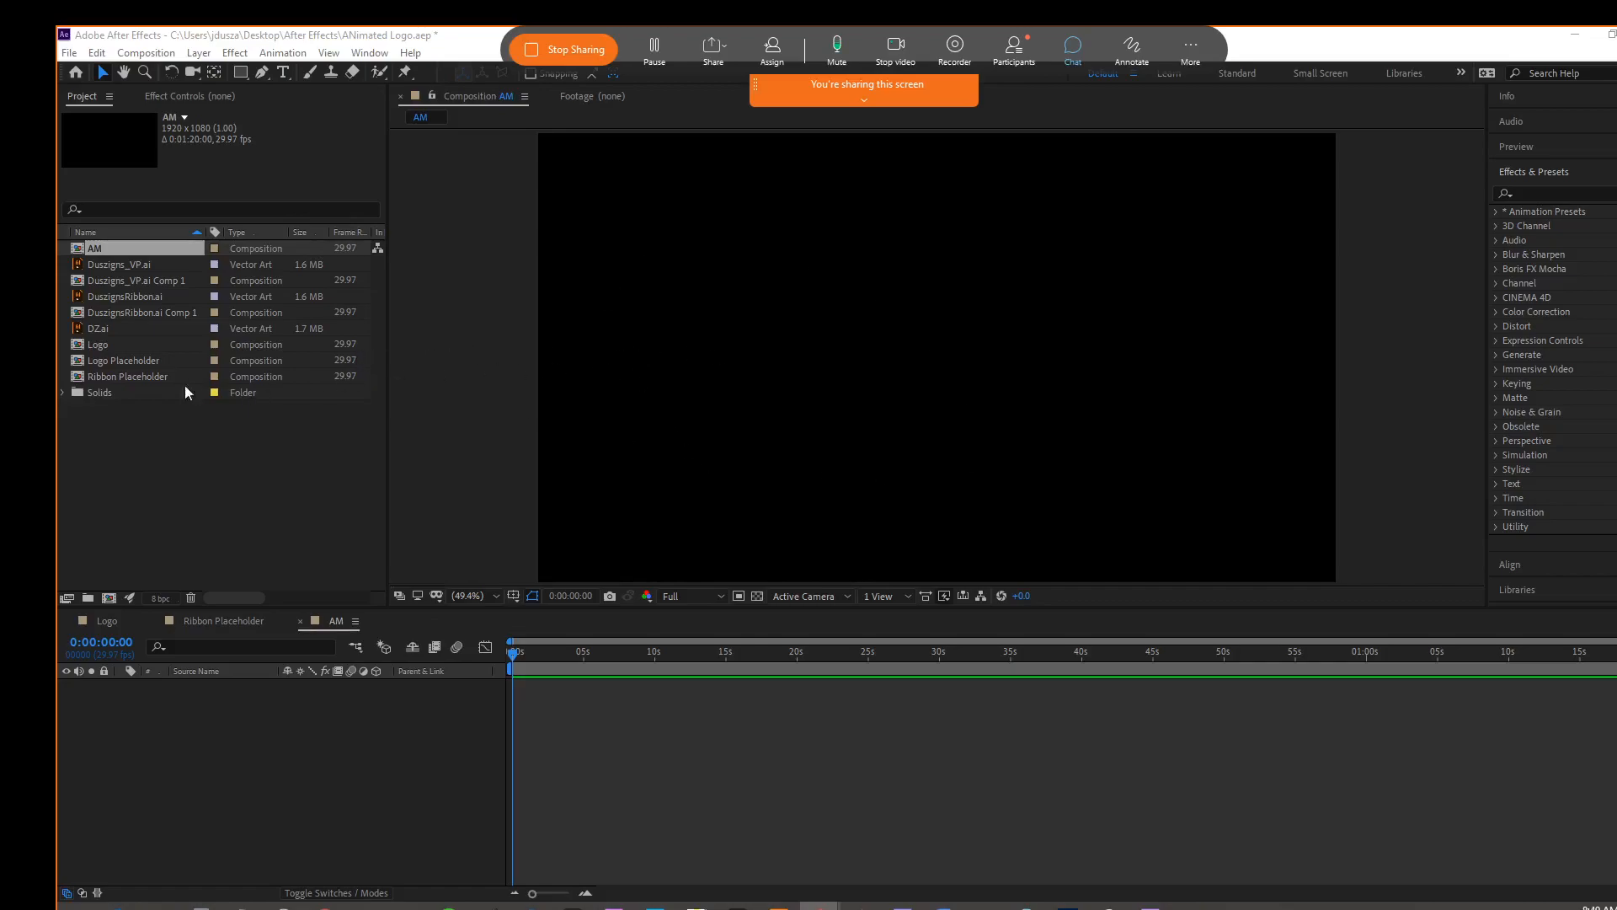
# Start a file import and browse on the U: drive to the Stock Pictures folder inside PICTURES.
pyautogui.click(93, 428)
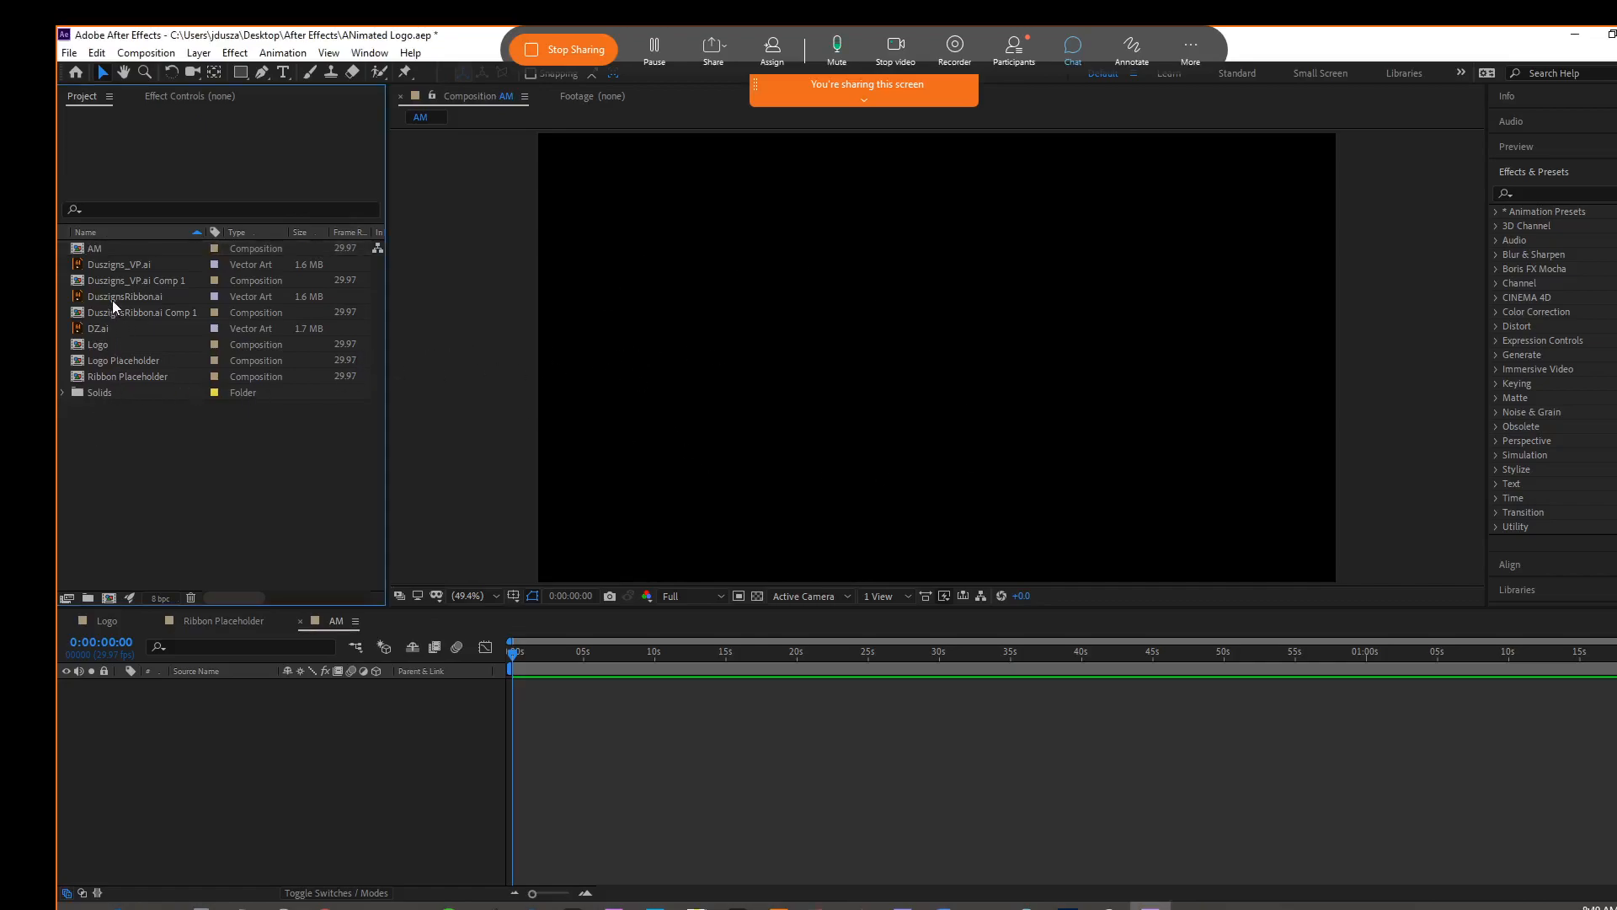
pyautogui.click(101, 345)
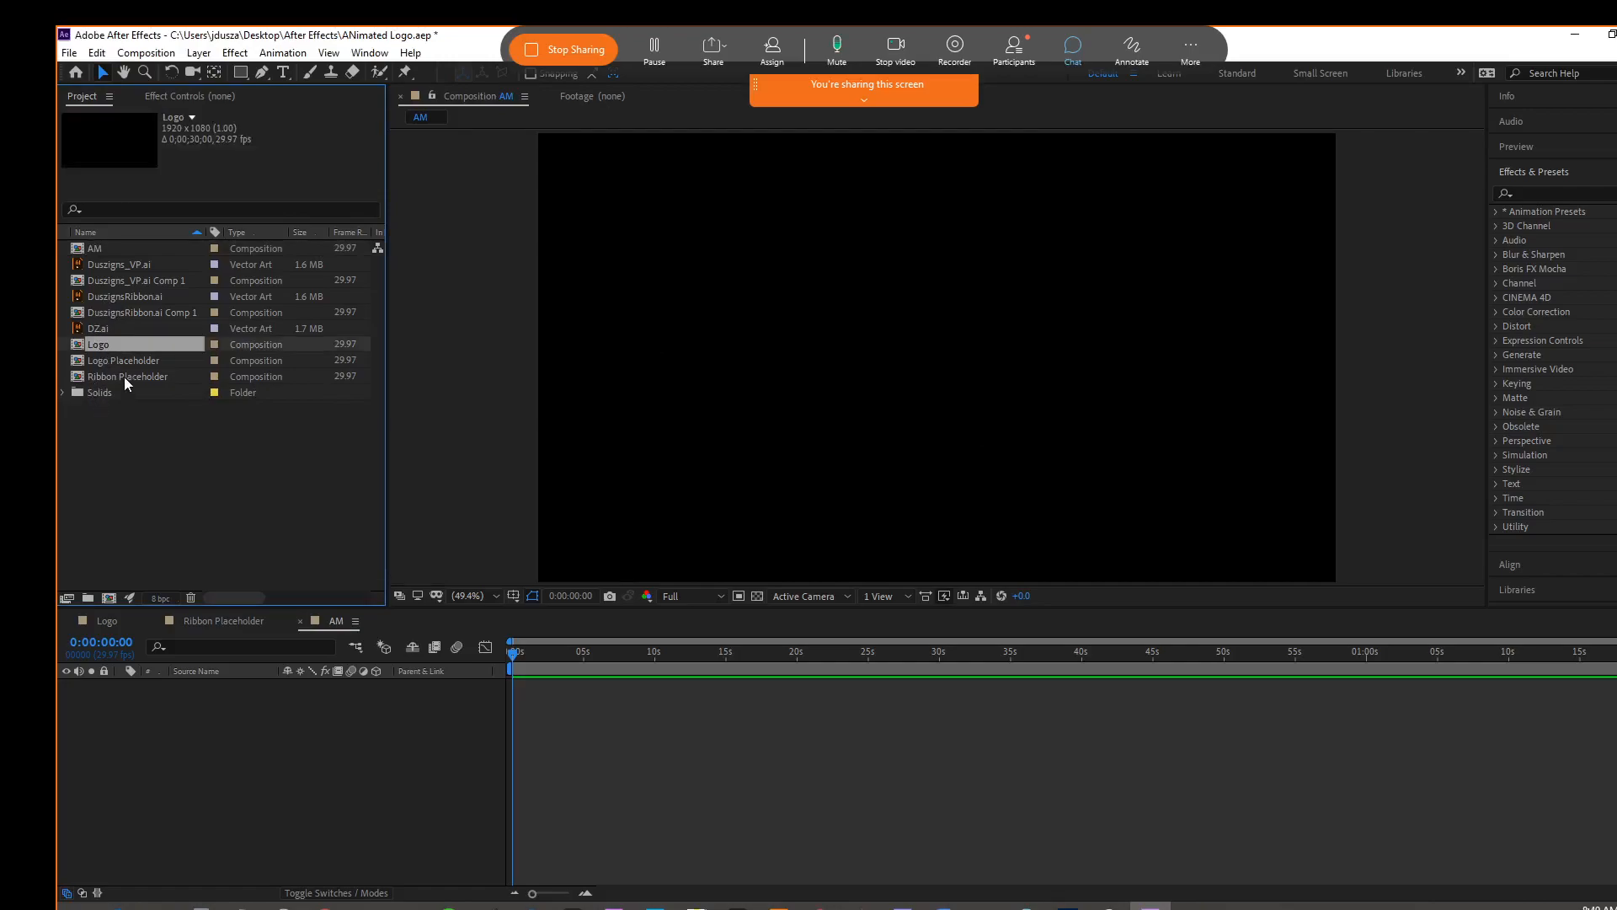
pyautogui.click(109, 443)
pyautogui.rightClick(110, 443)
pyautogui.moveTo(160, 533)
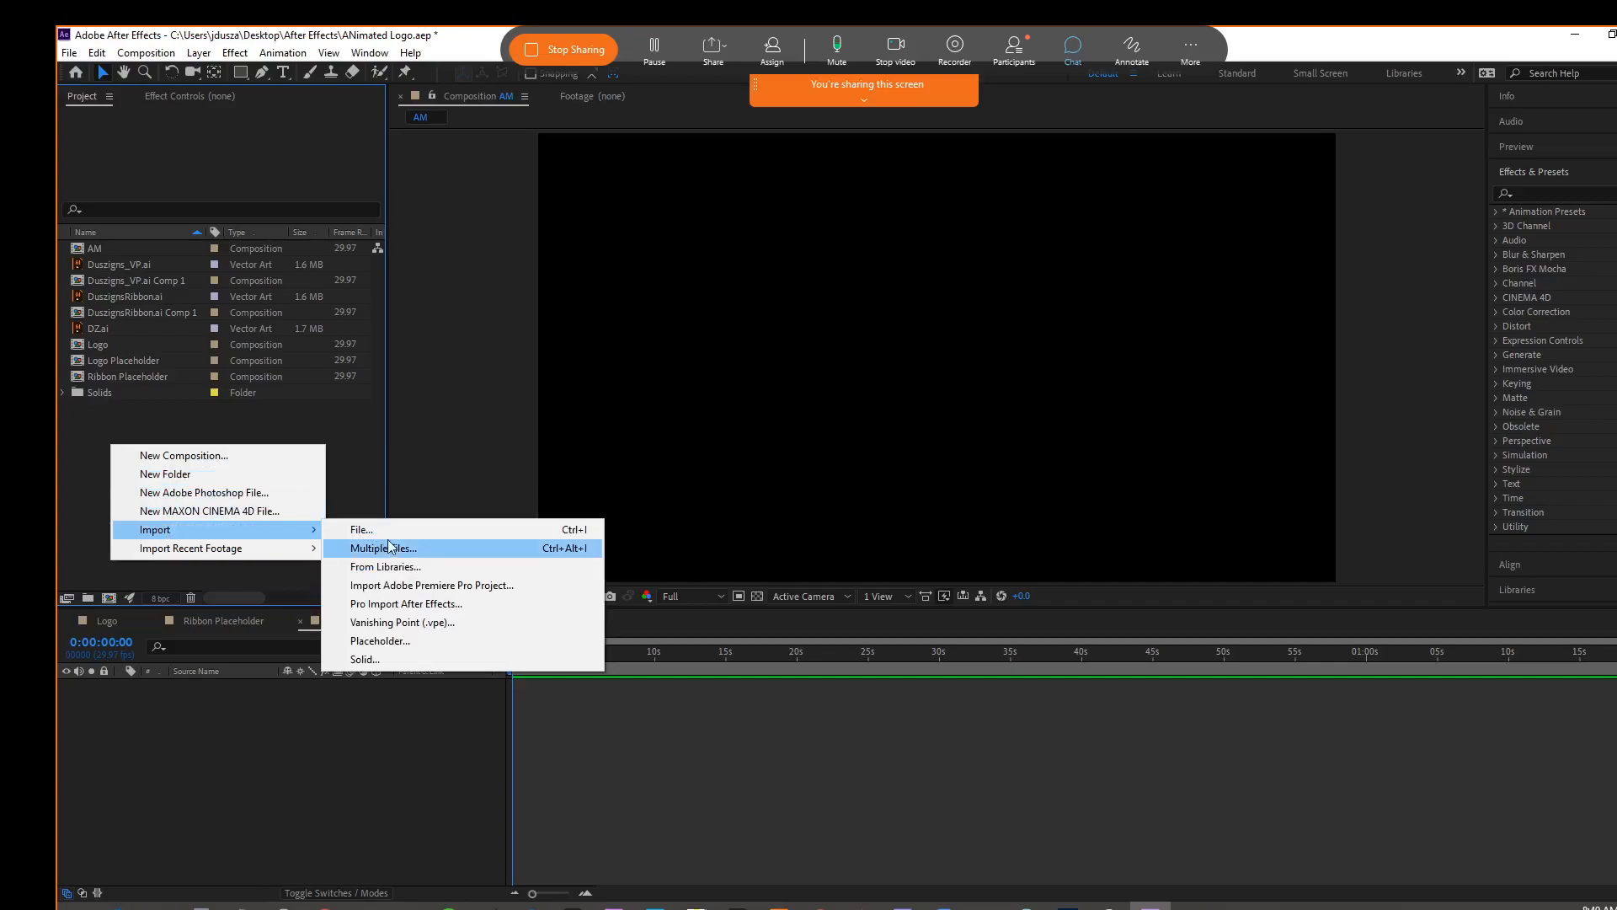
pyautogui.click(394, 533)
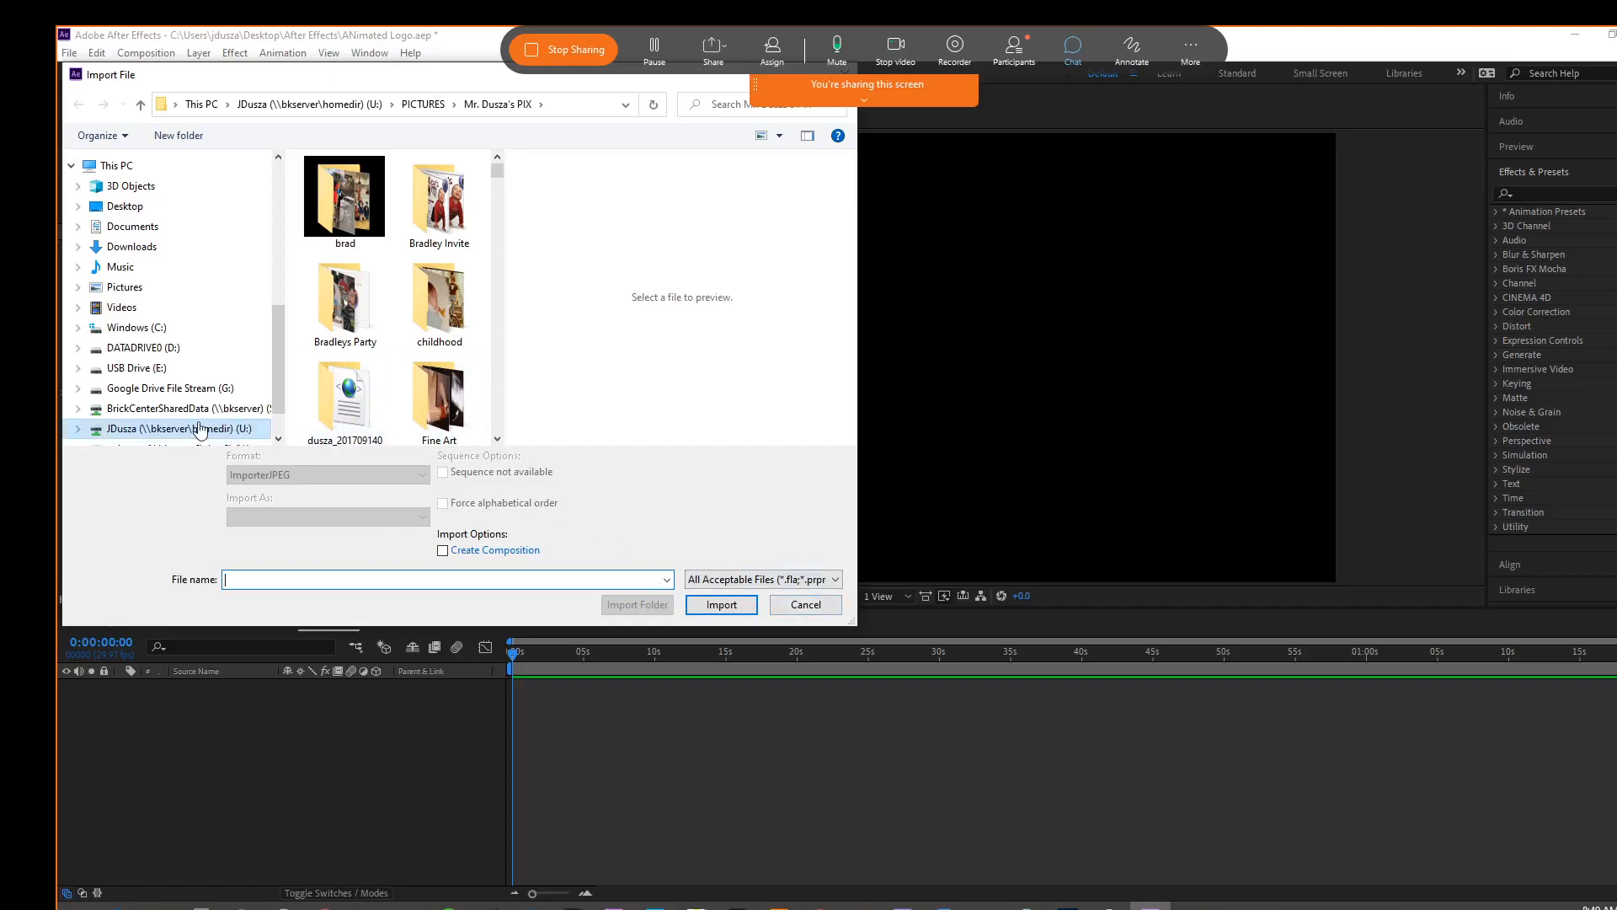
pyautogui.click(203, 428)
pyautogui.doubleClick(362, 422)
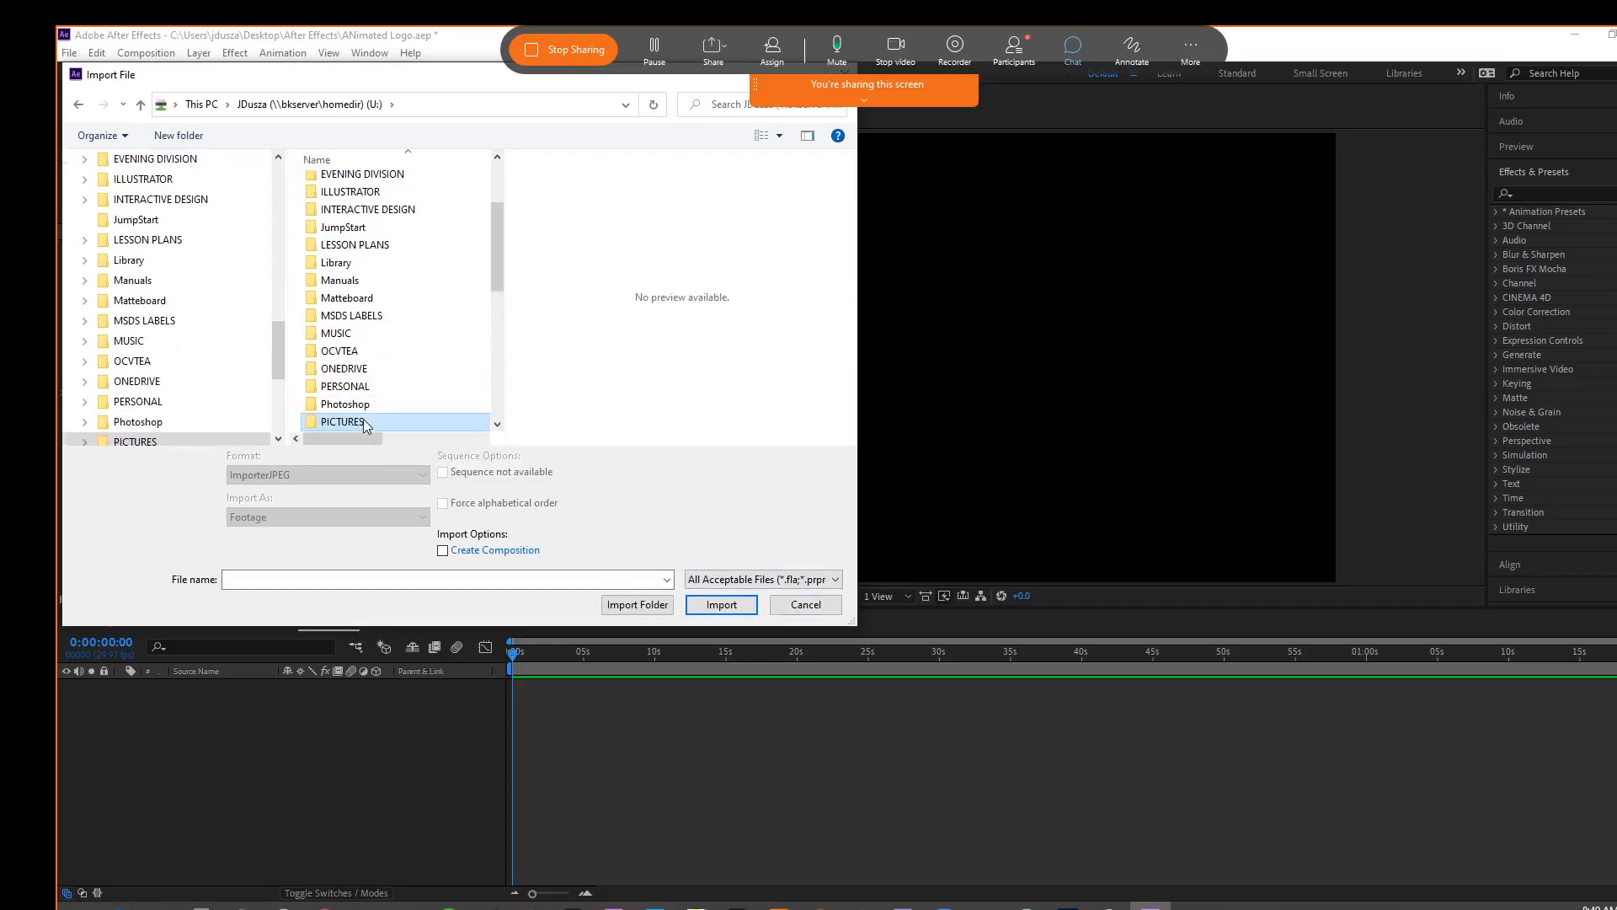
pyautogui.moveTo(496, 327); pyautogui.dragTo(500, 384)
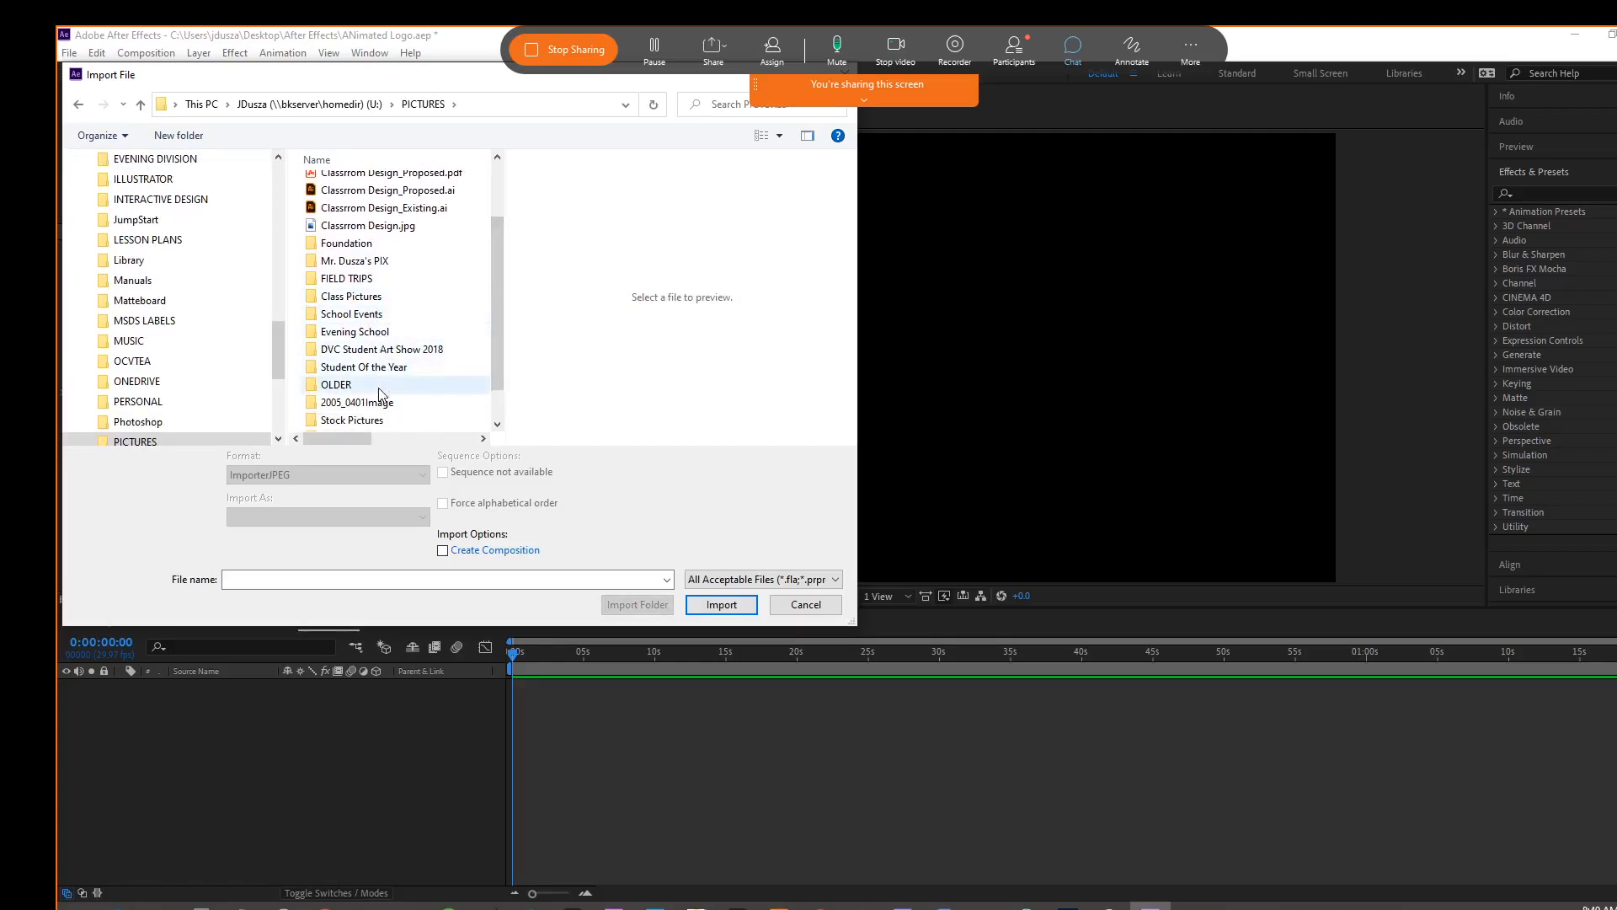
pyautogui.doubleClick(376, 420)
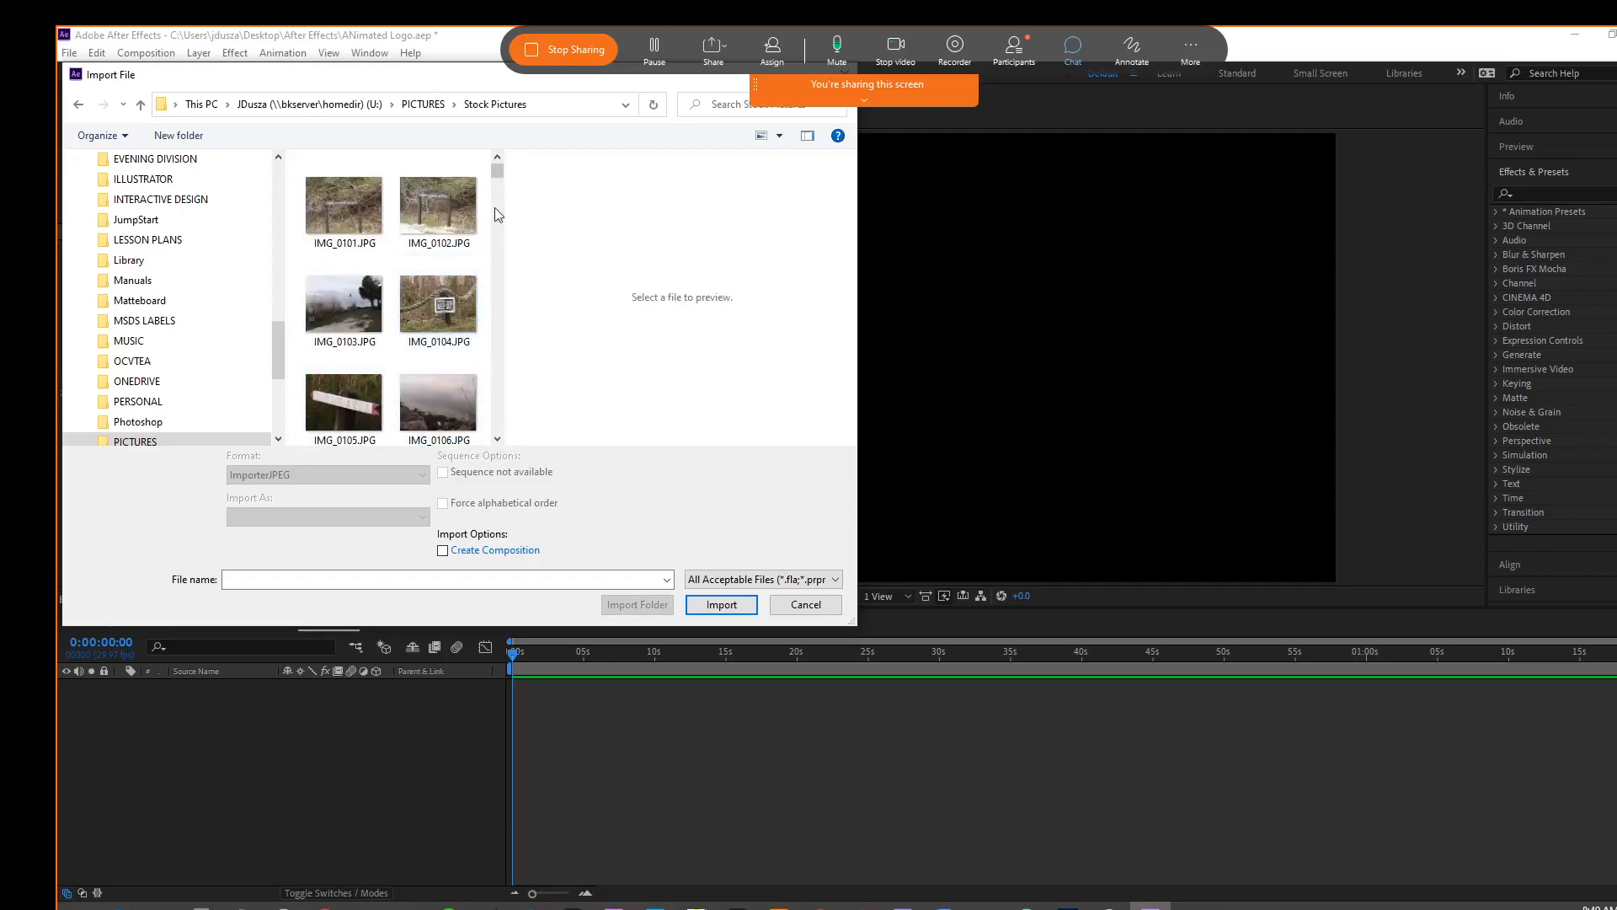
# Import IMG_0112.JPG as footage with the ImporterJPEG Sequence option enabled.
pyautogui.moveTo(499, 172); pyautogui.dragTo(501, 192)
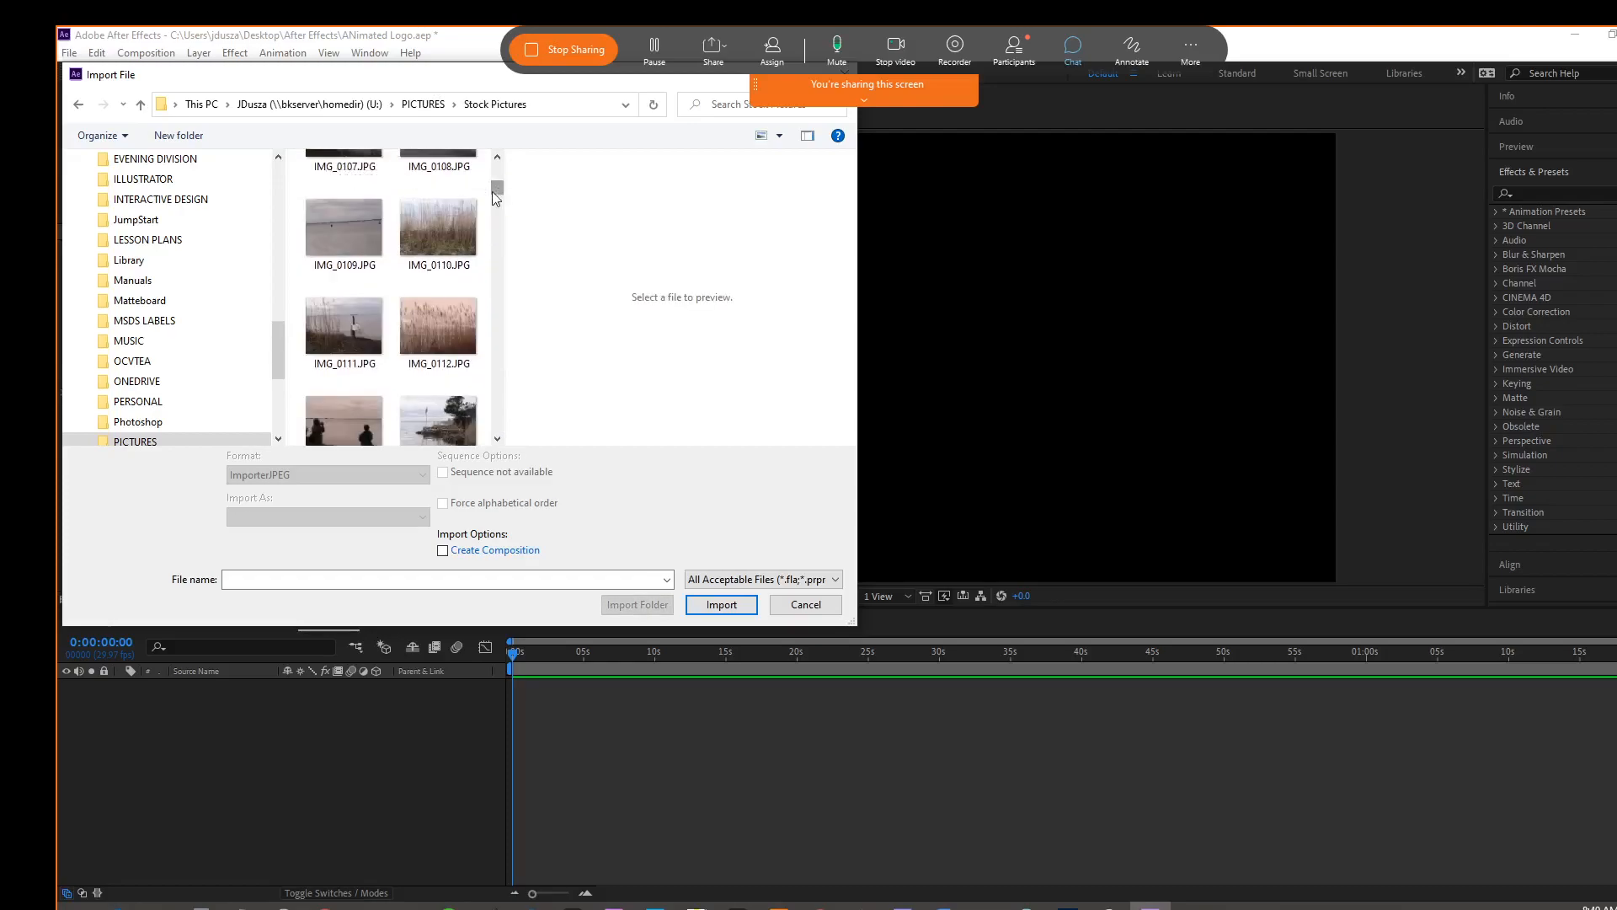
pyautogui.scroll(-3, 426, 354)
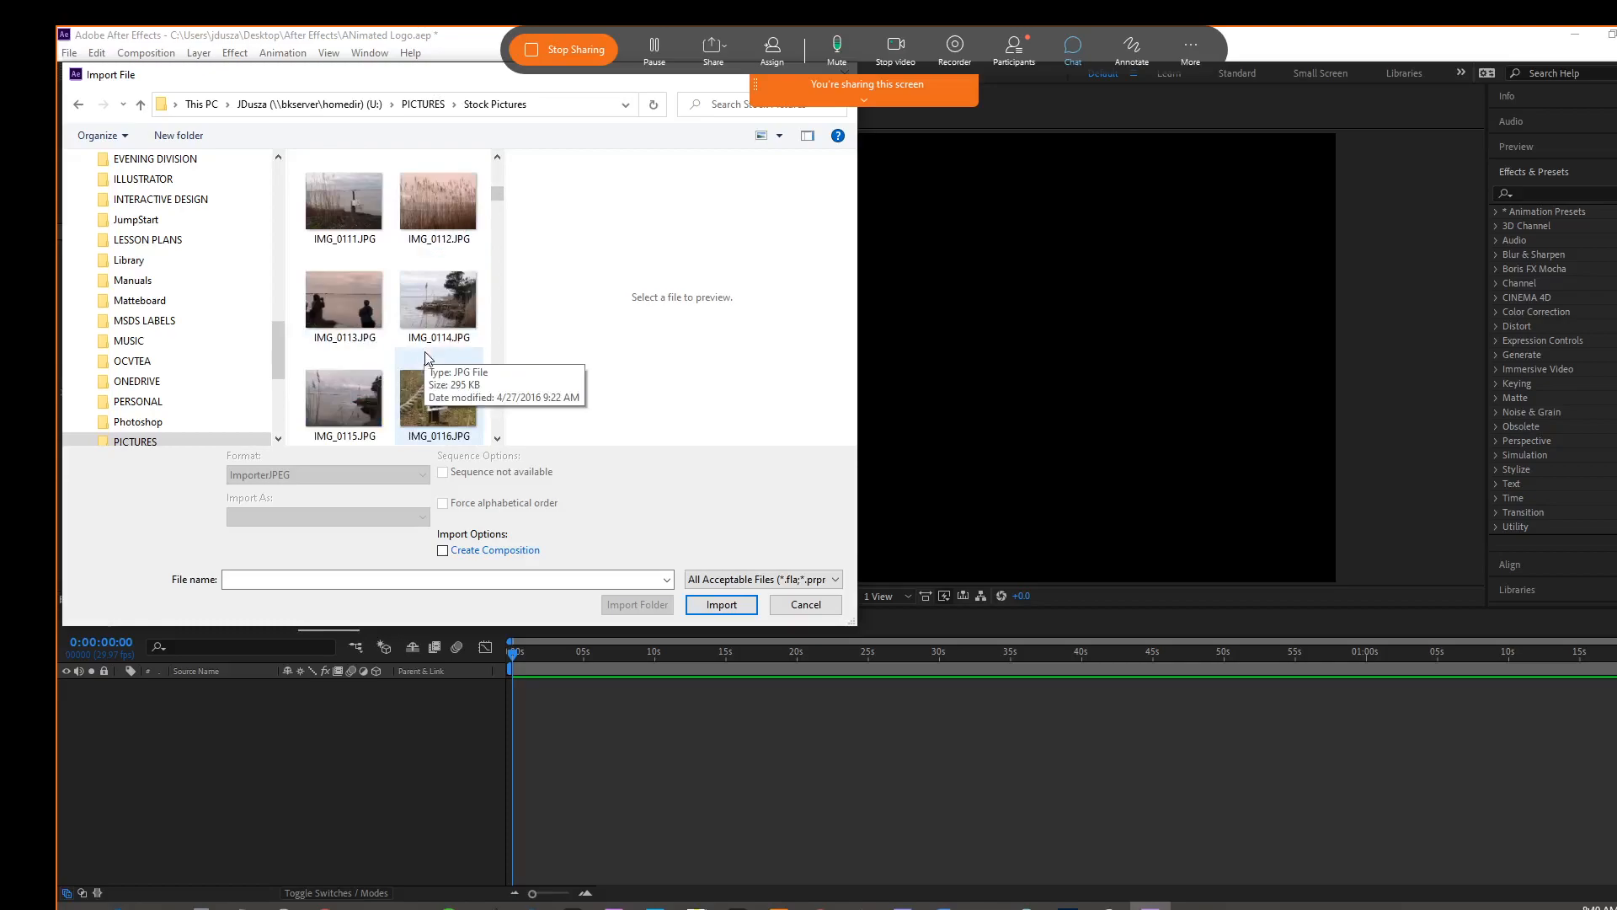
pyautogui.click(439, 211)
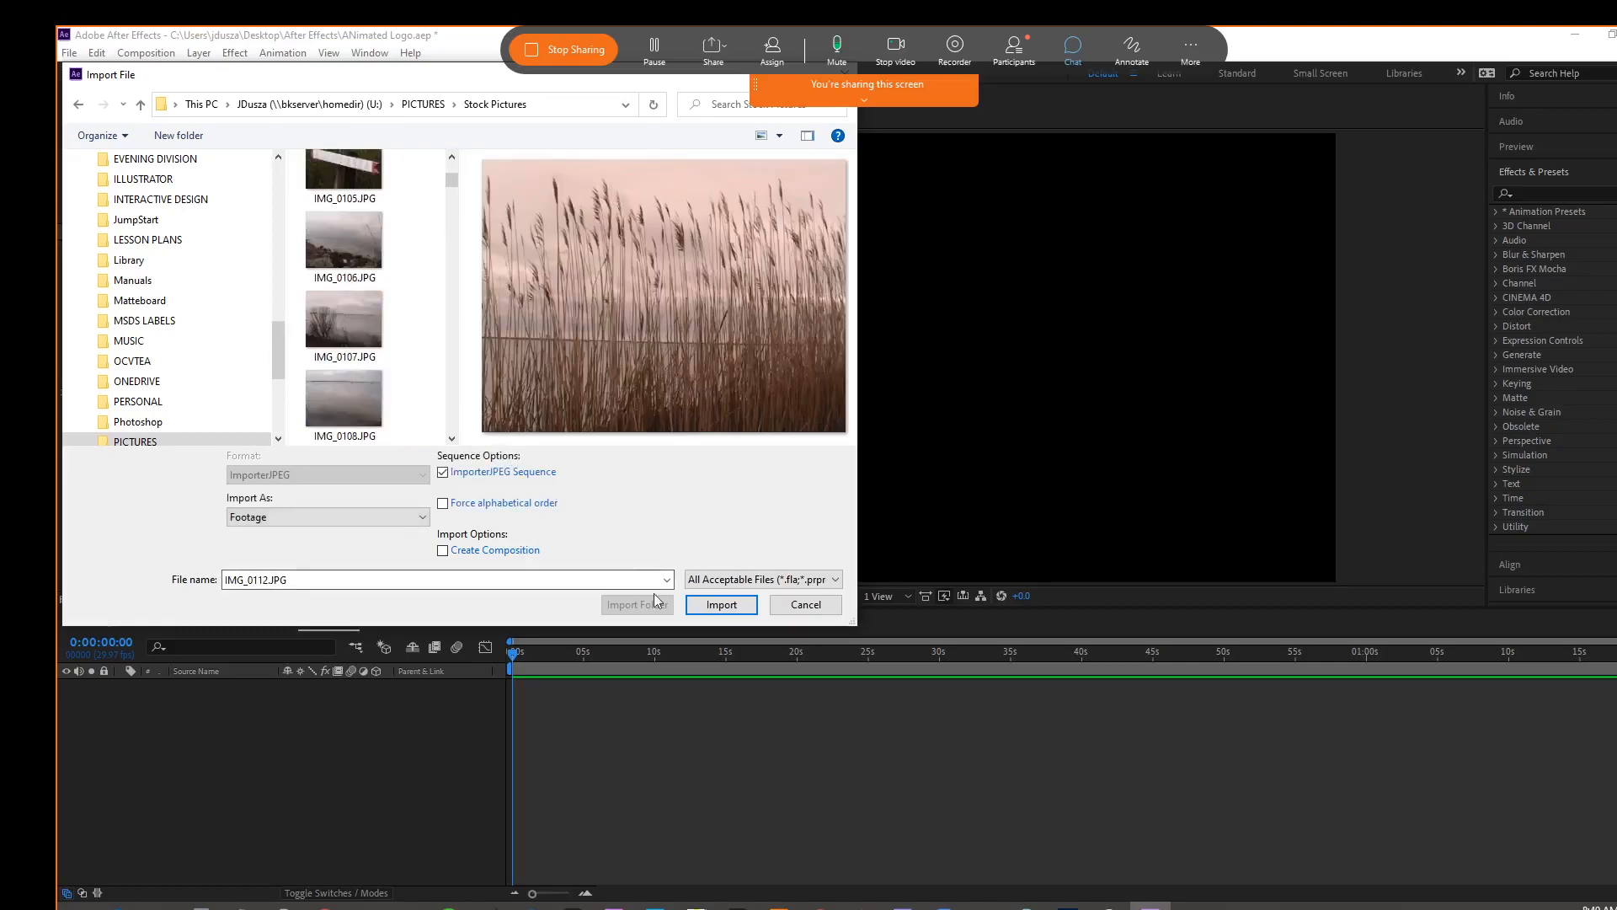
pyautogui.click(727, 604)
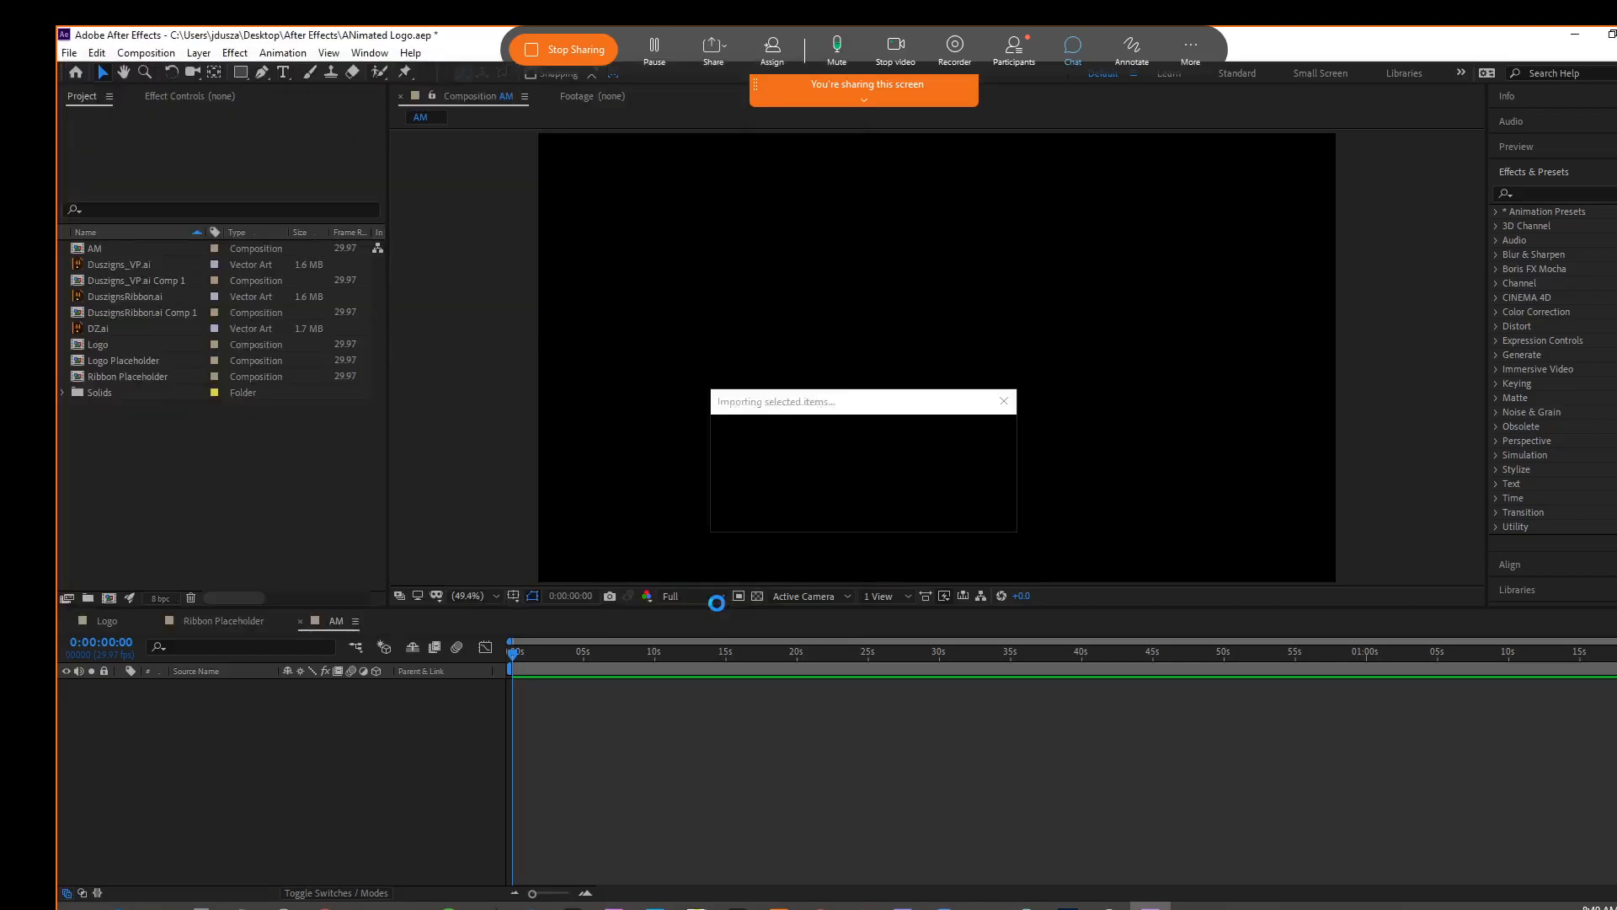
pyautogui.click(1042, 500)
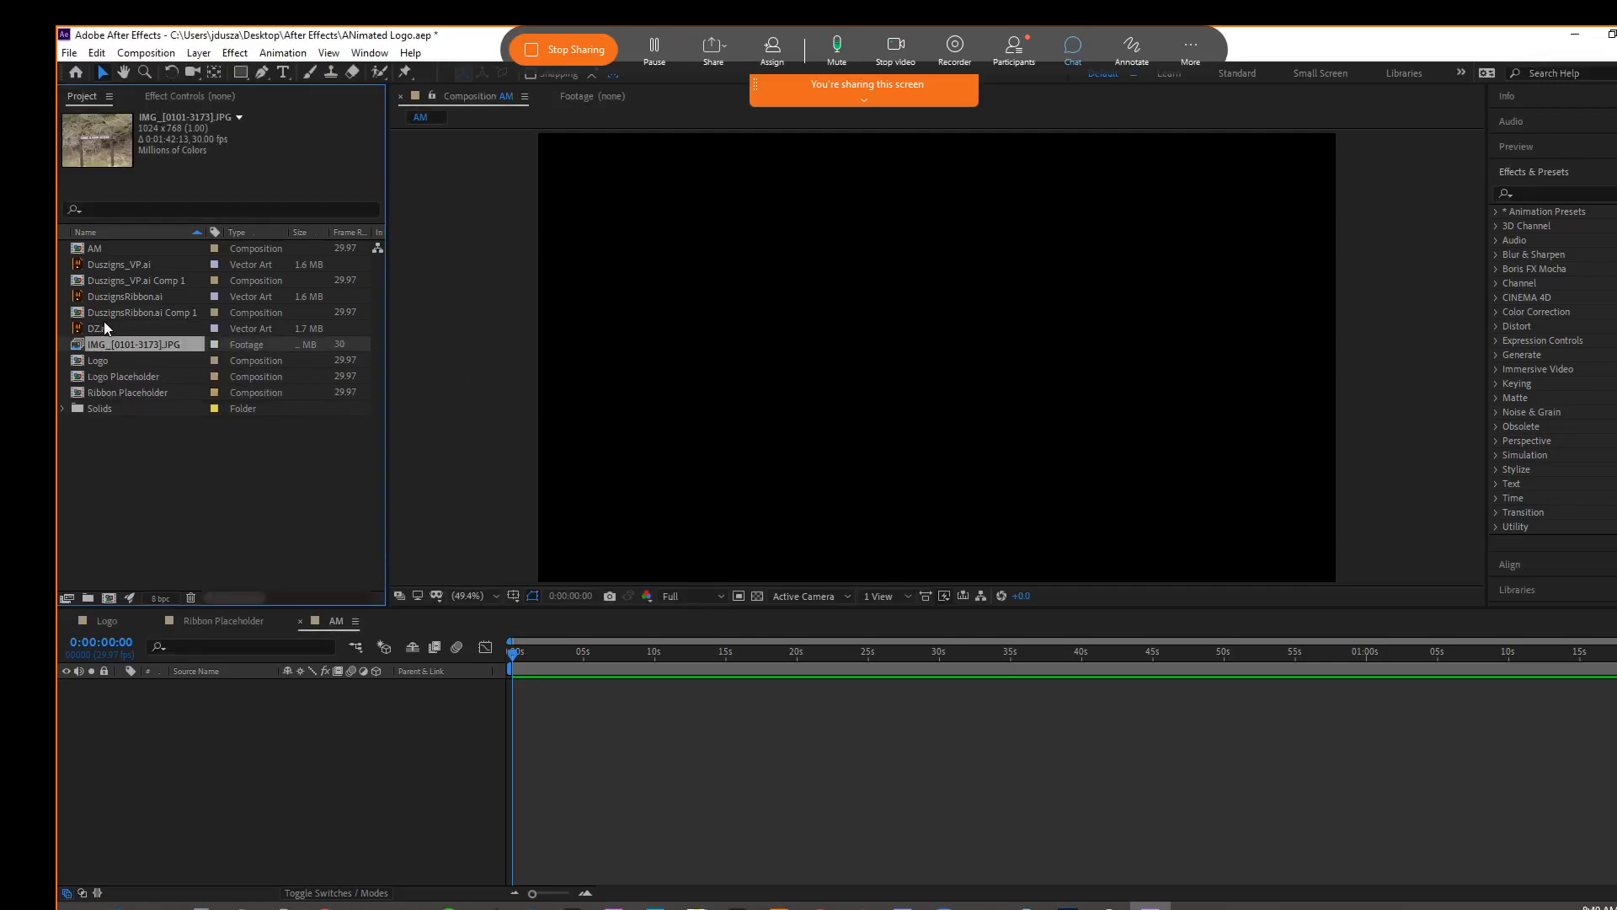
# Try placing the imported JPEG sequence in the AM composition, then undo the placement.
pyautogui.moveTo(104, 349); pyautogui.dragTo(956, 358)
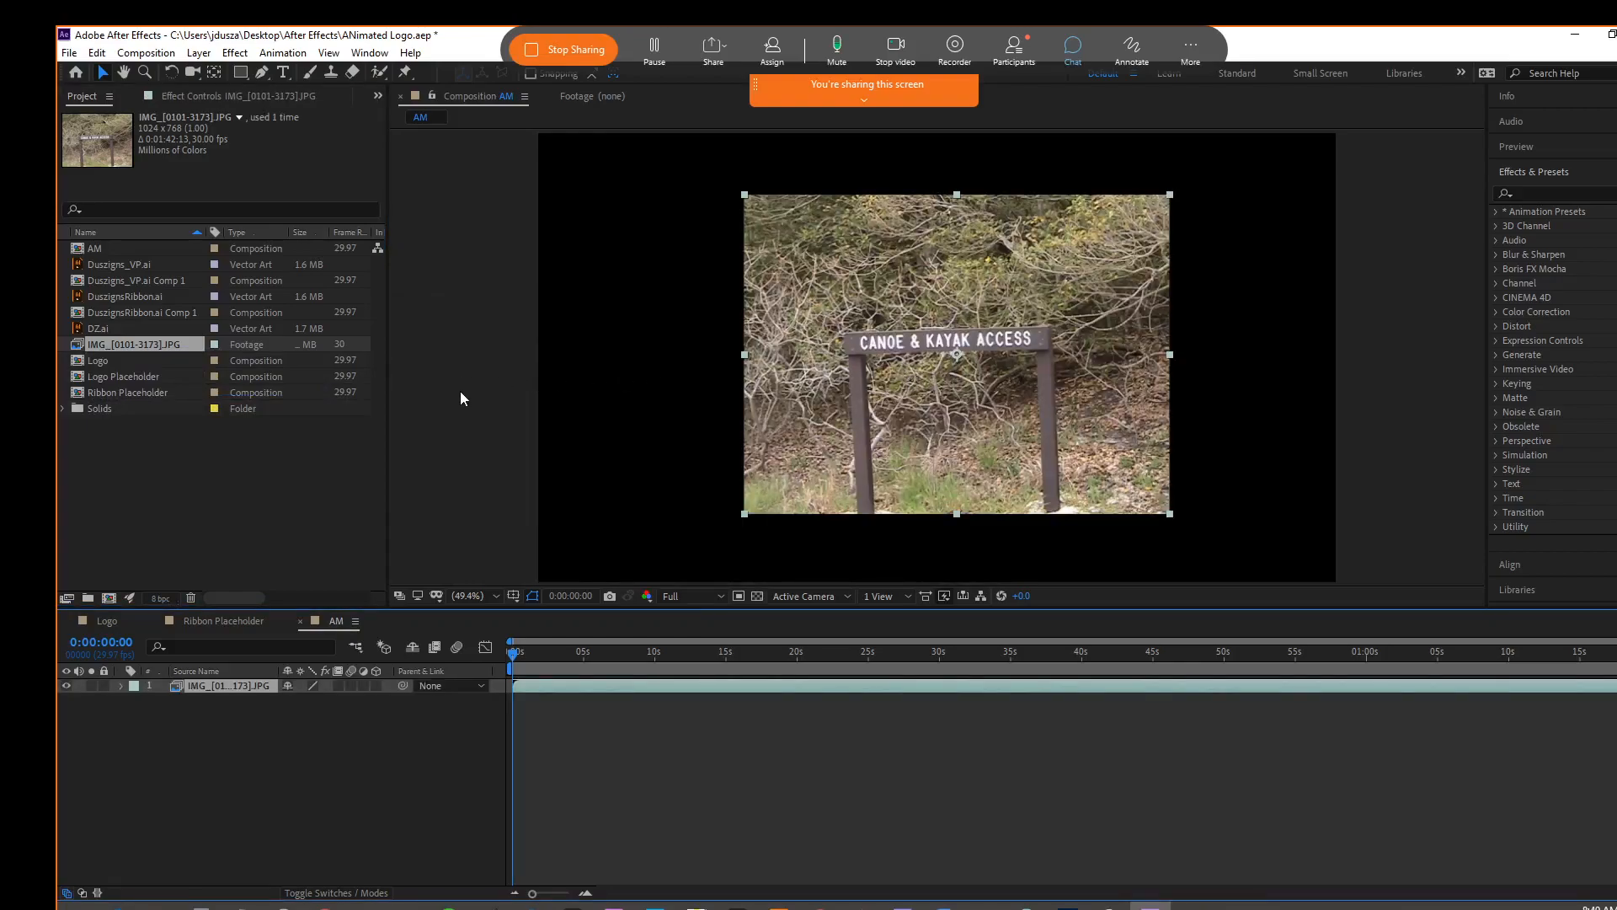
pyautogui.hotkey('ctrl', 'z')
# Delete the imported JPEG sequence from the project.
pyautogui.rightClick(87, 343)
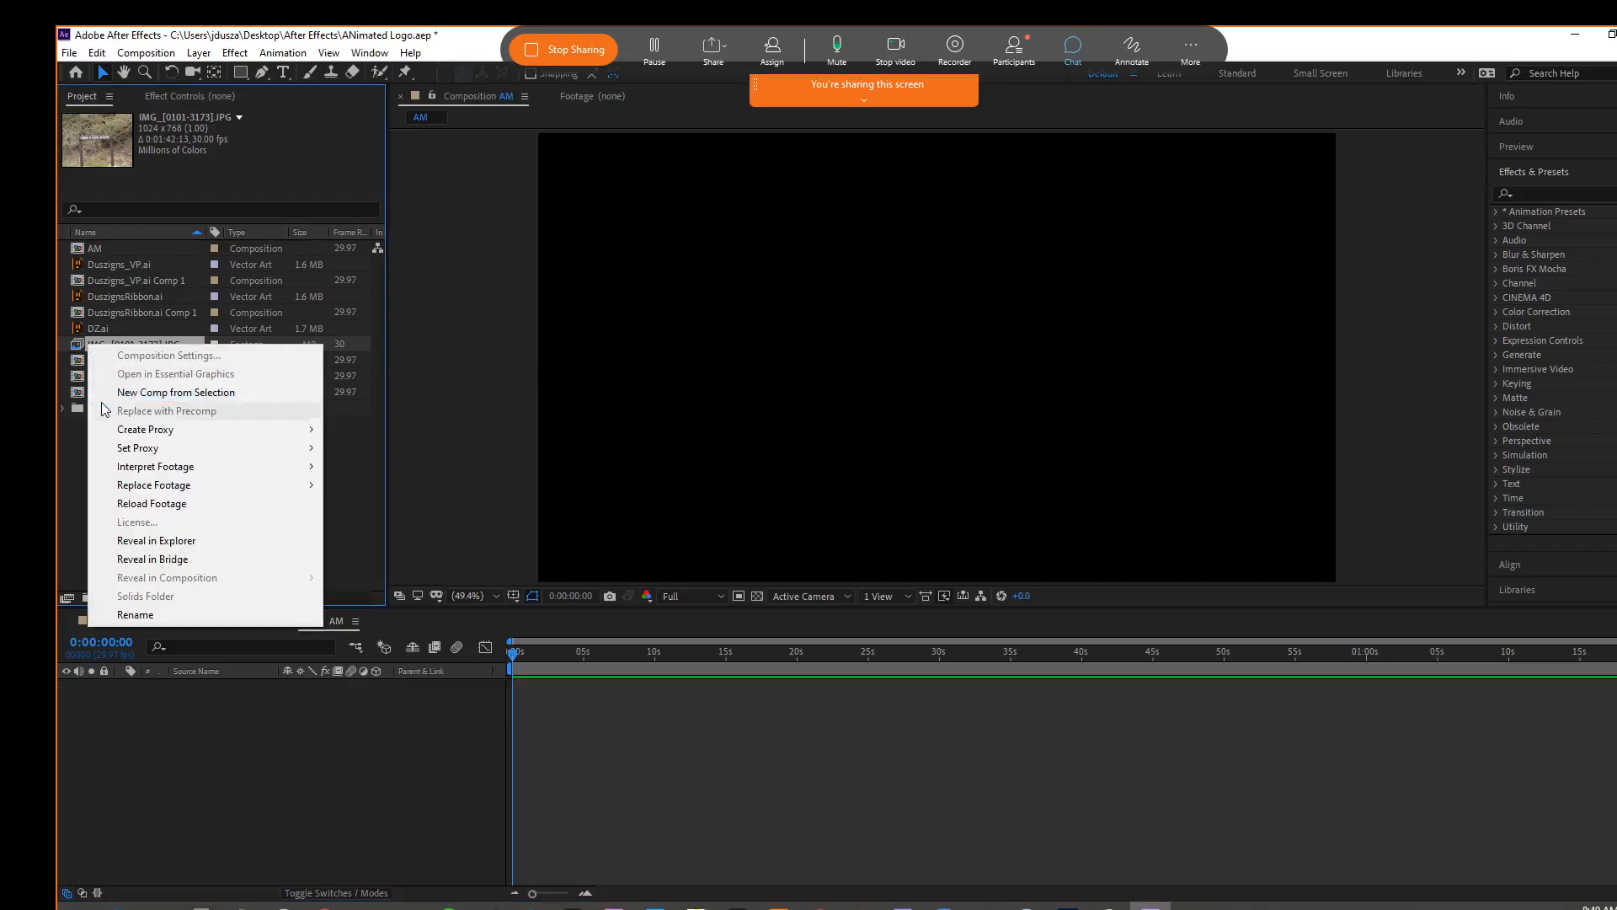
pyautogui.click(84, 346)
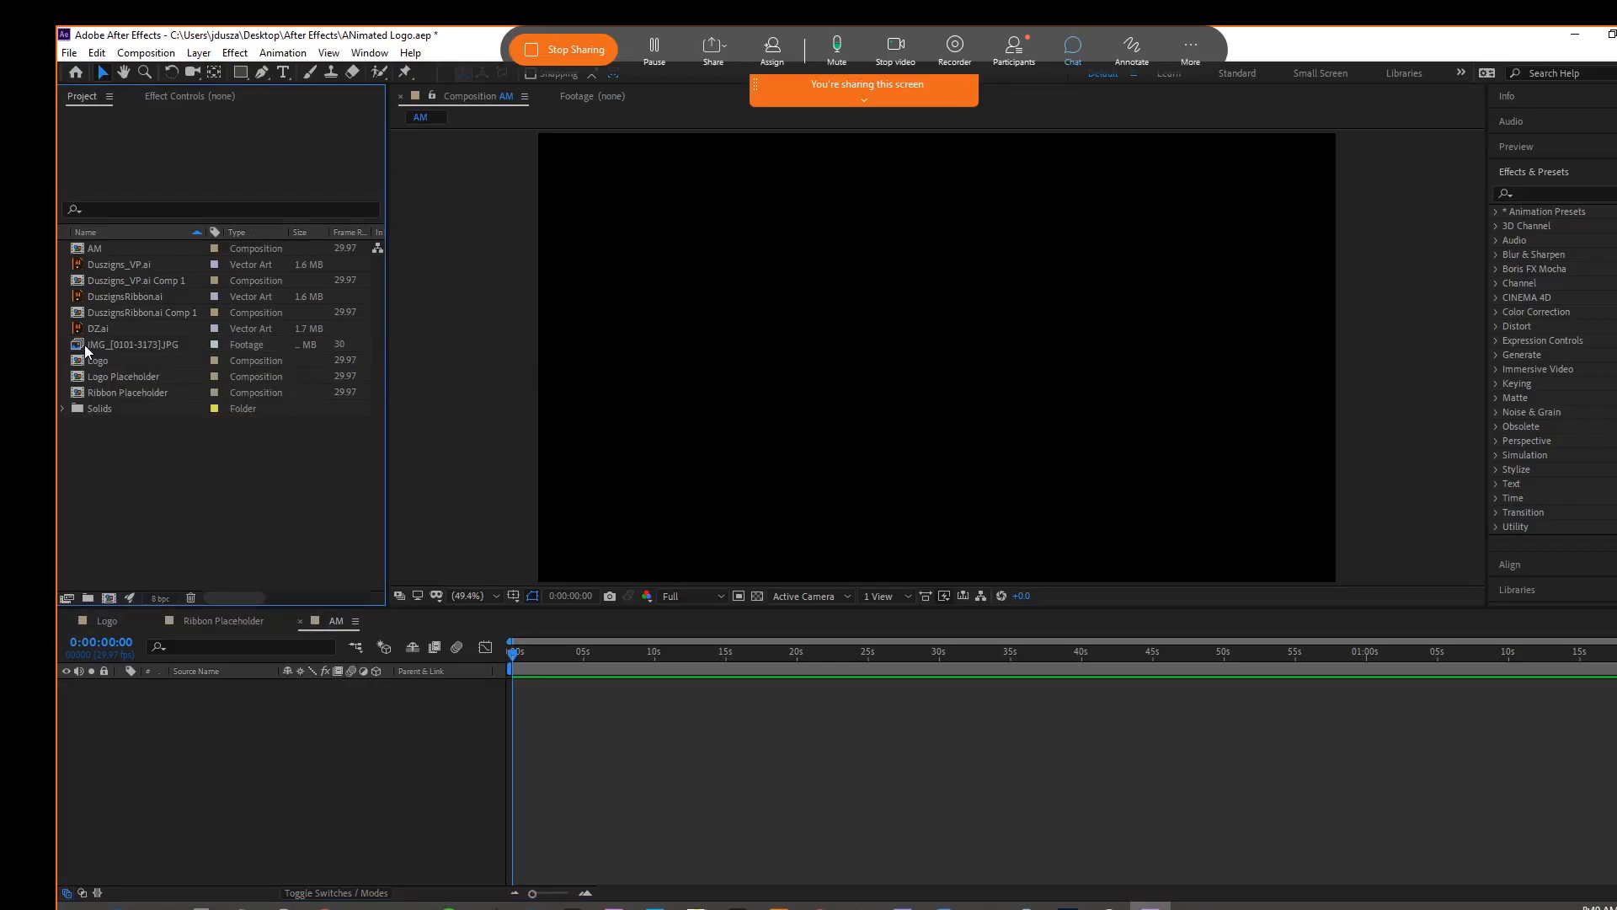
pyautogui.click(84, 345)
pyautogui.press('Delete')
# Import IMG_0112.JPG from the Stock Pictures folder again as footage, with ImporterJPEG Sequence enabled.
pyautogui.rightClick(111, 439)
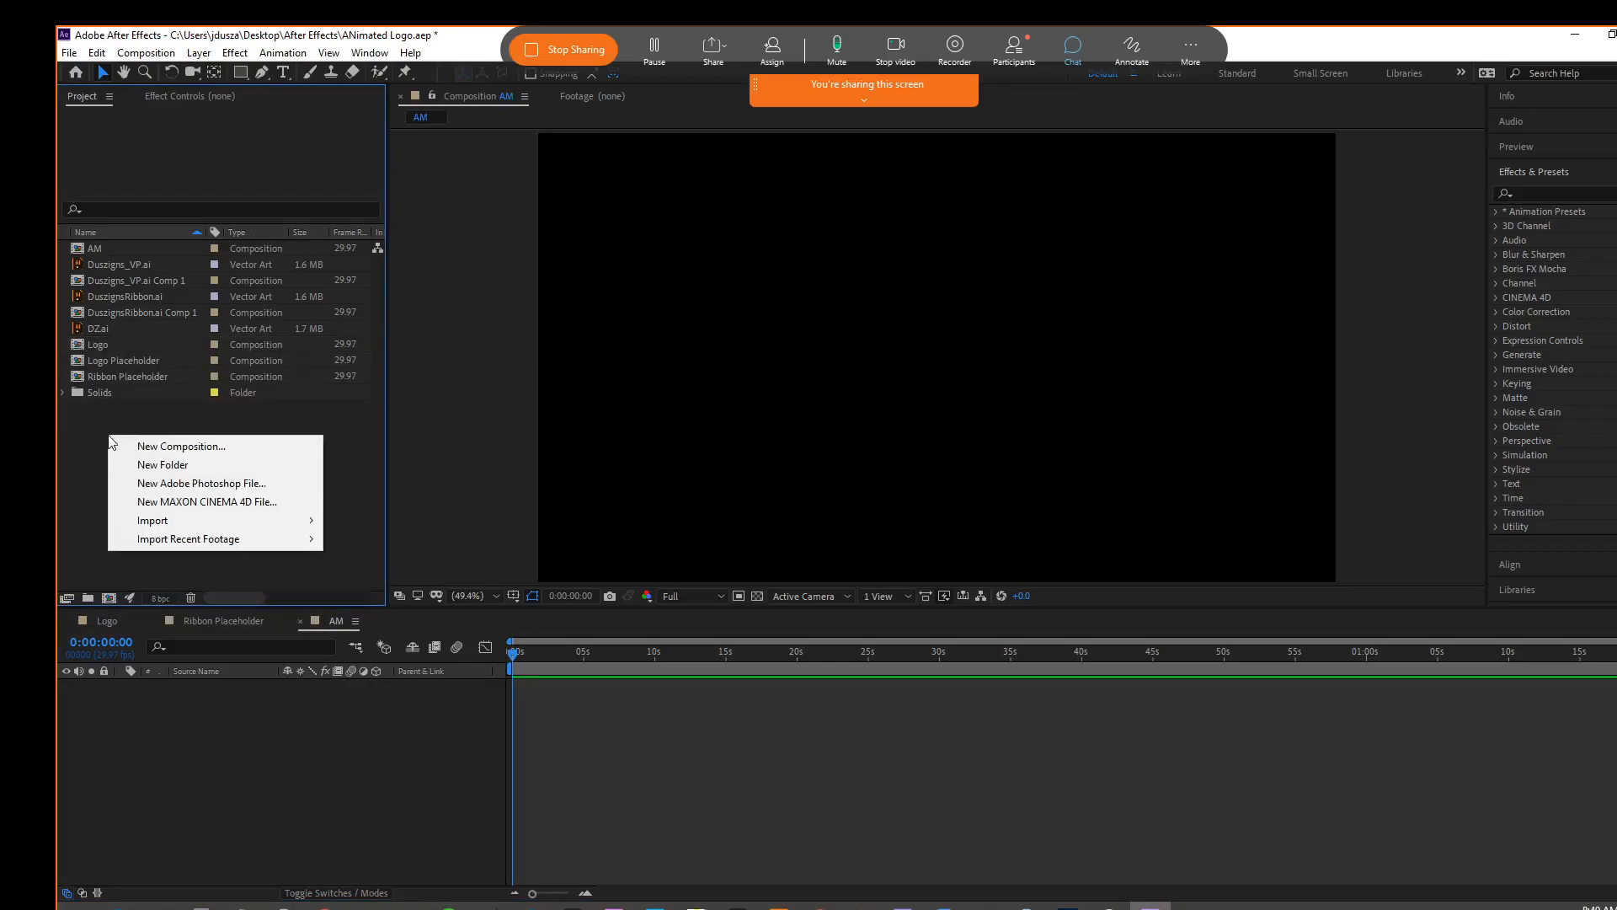
pyautogui.moveTo(155, 521)
pyautogui.click(401, 522)
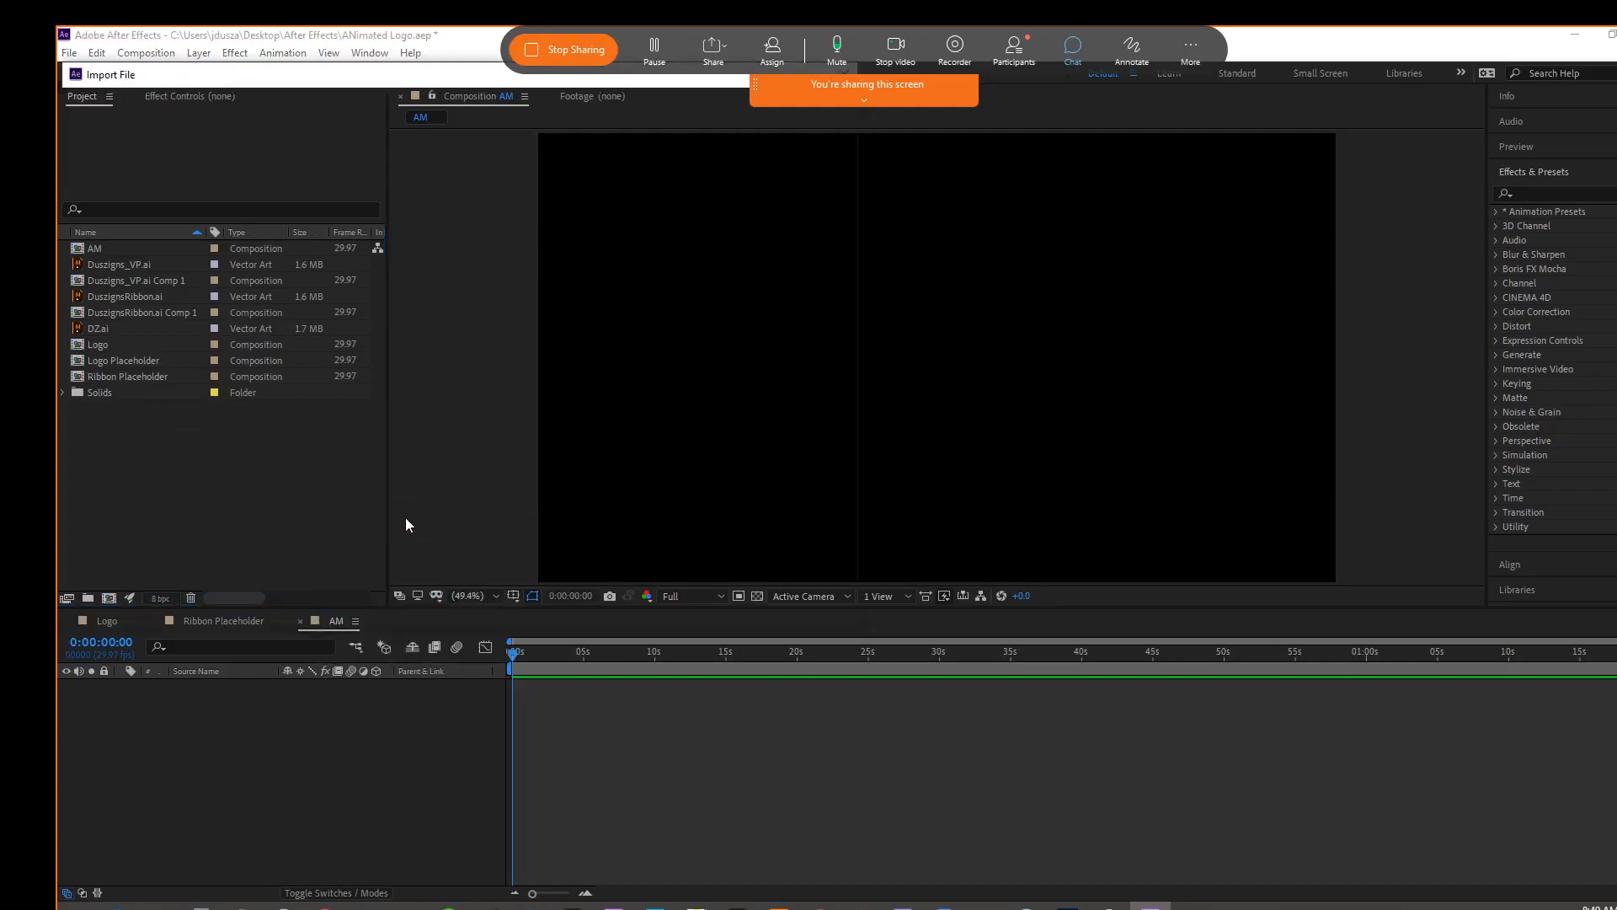
pyautogui.scroll(-4, 451, 201)
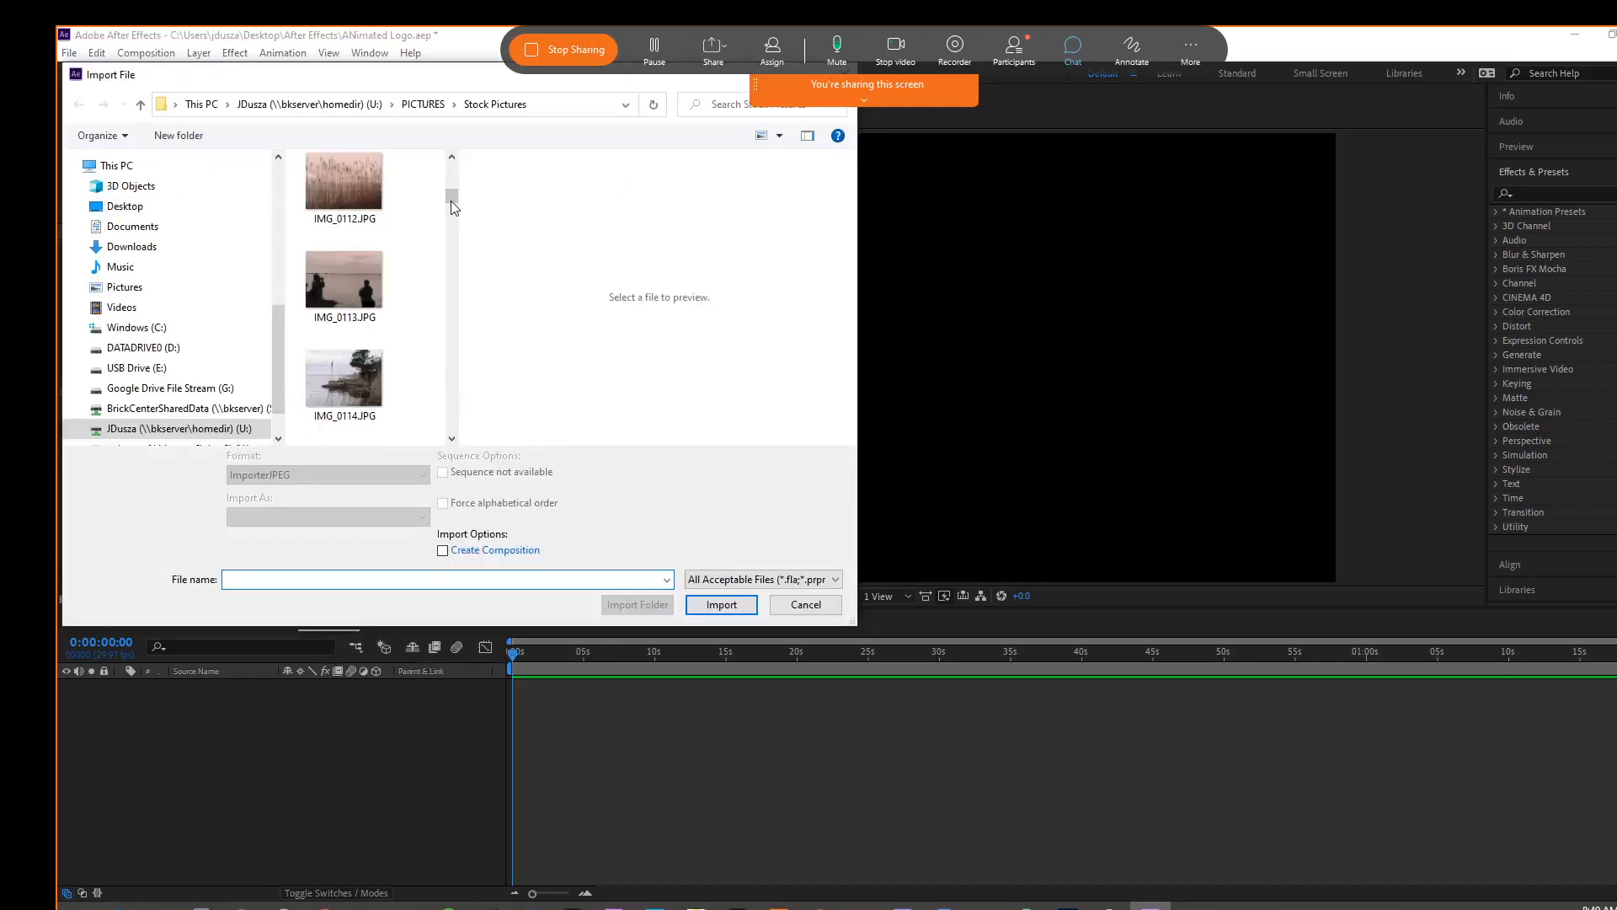
pyautogui.click(369, 198)
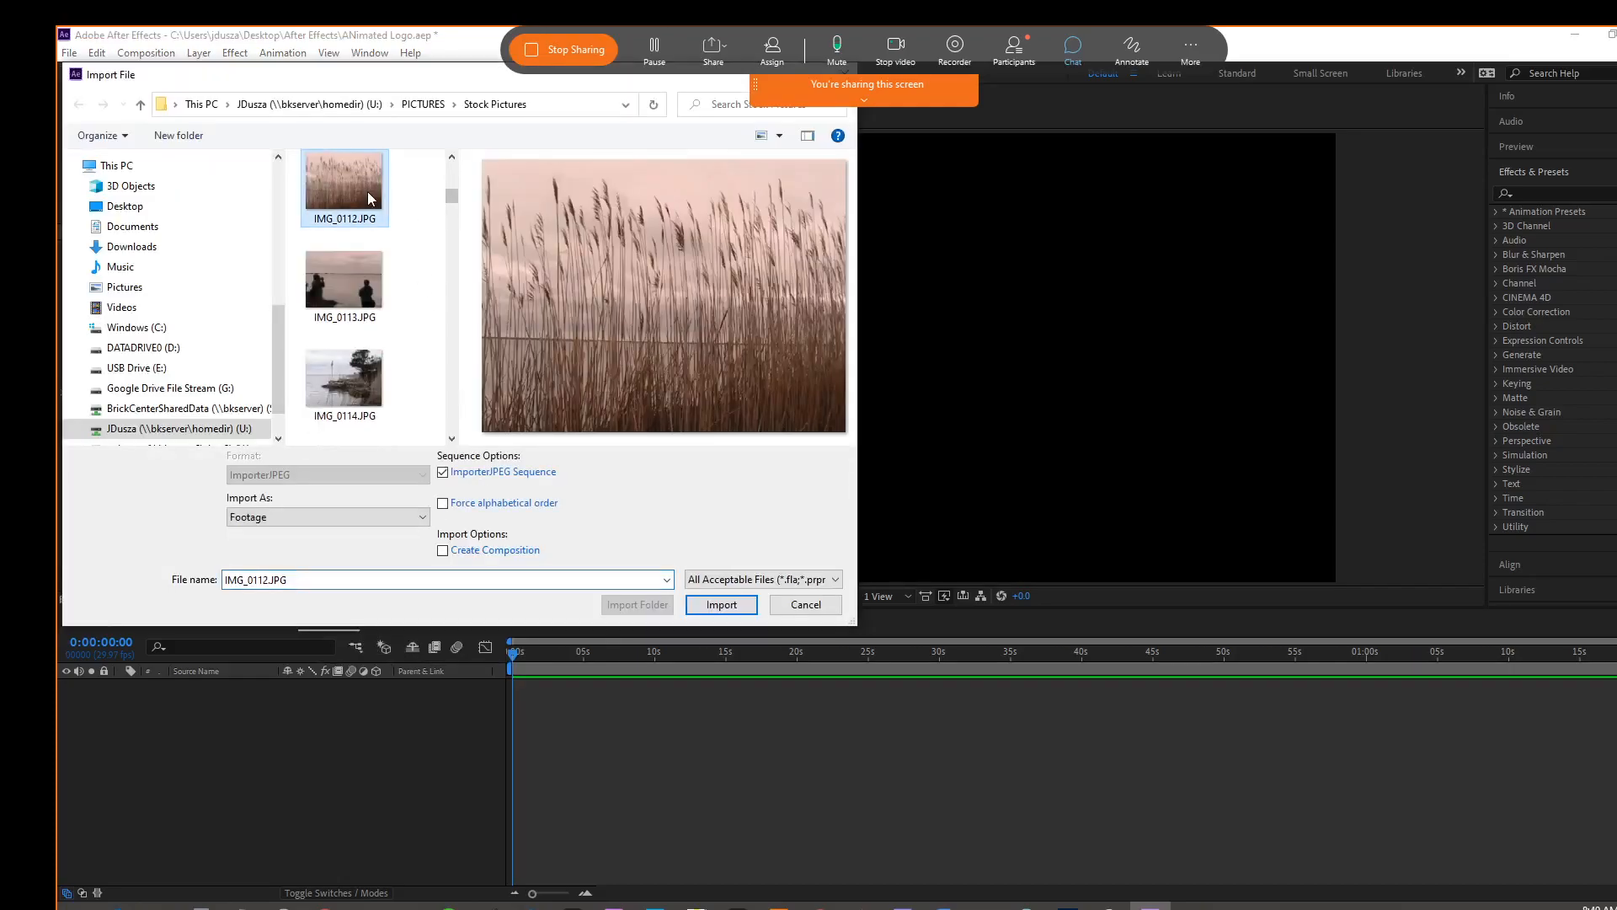
pyautogui.click(742, 608)
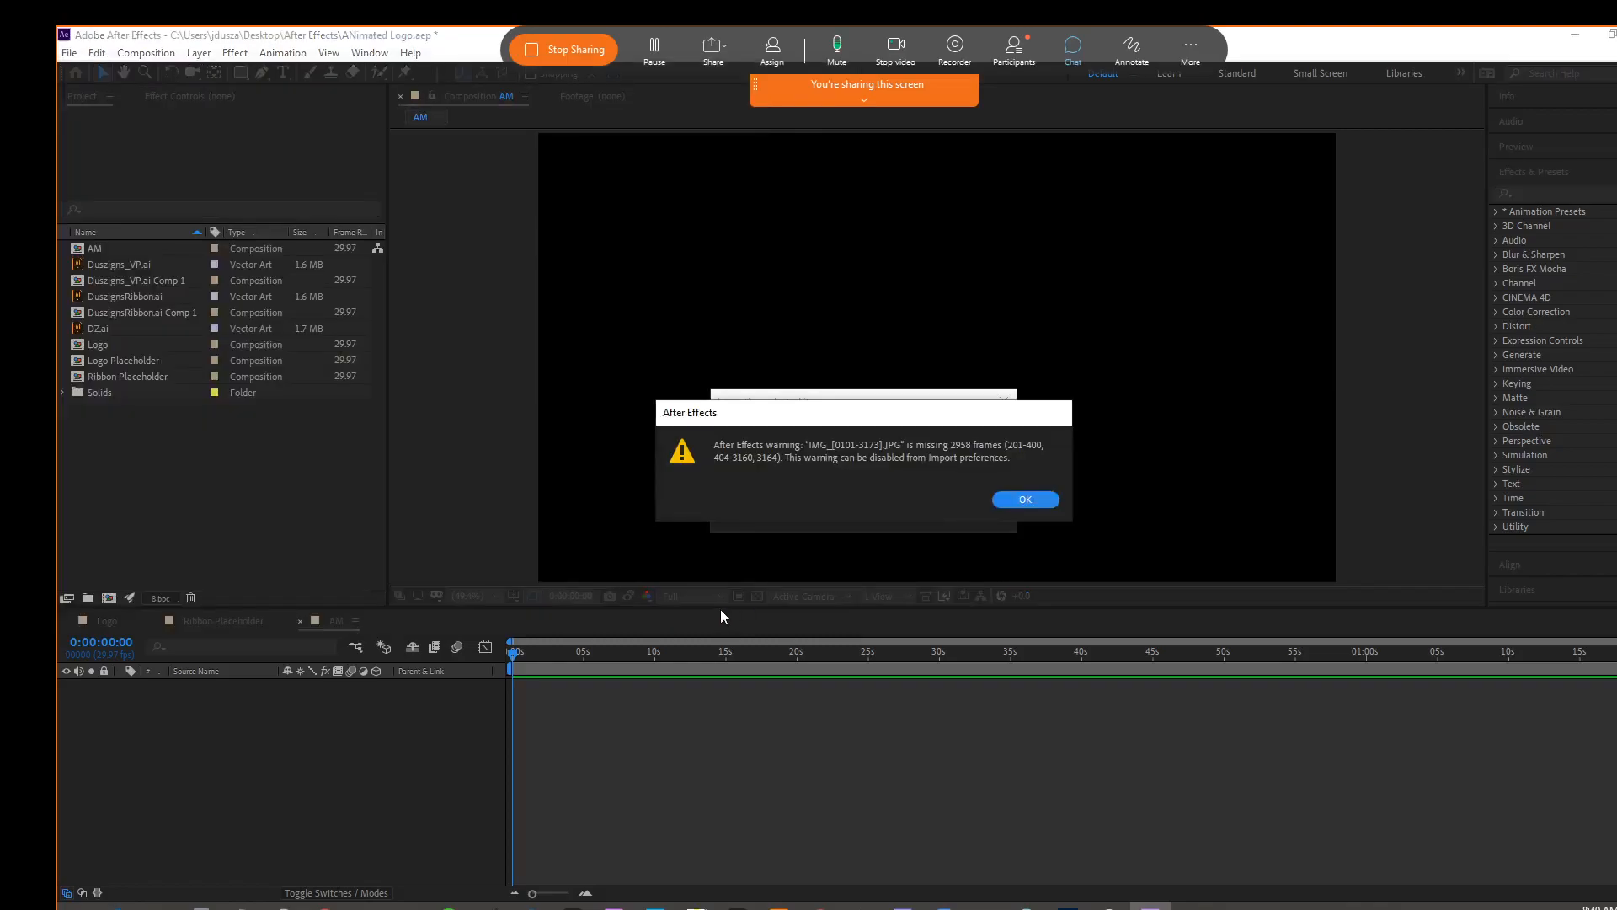
pyautogui.click(1023, 500)
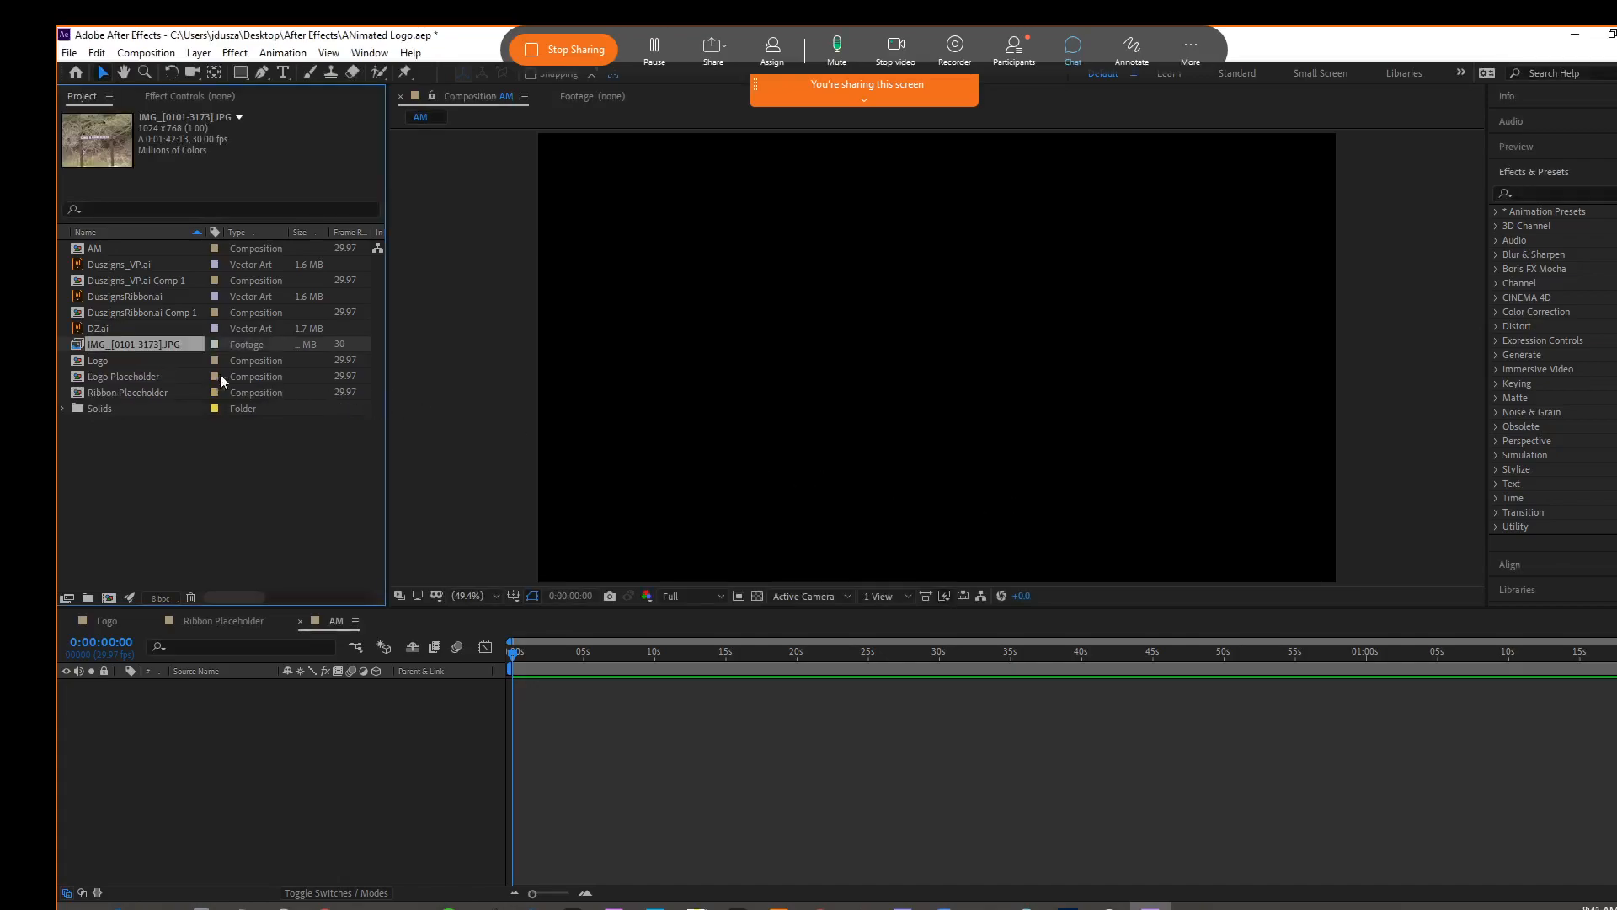
# Delete the reimported JPEG sequence from the project.
pyautogui.rightClick(128, 350)
pyautogui.click(90, 345)
pyautogui.rightClick(84, 344)
pyautogui.press('Escape')
pyautogui.press('Delete')
# Browse the Stock Pictures folder for a background photo to import, previewing IMG_0148.JPG and IMG_0150.JPG.
pyautogui.rightClick(99, 441)
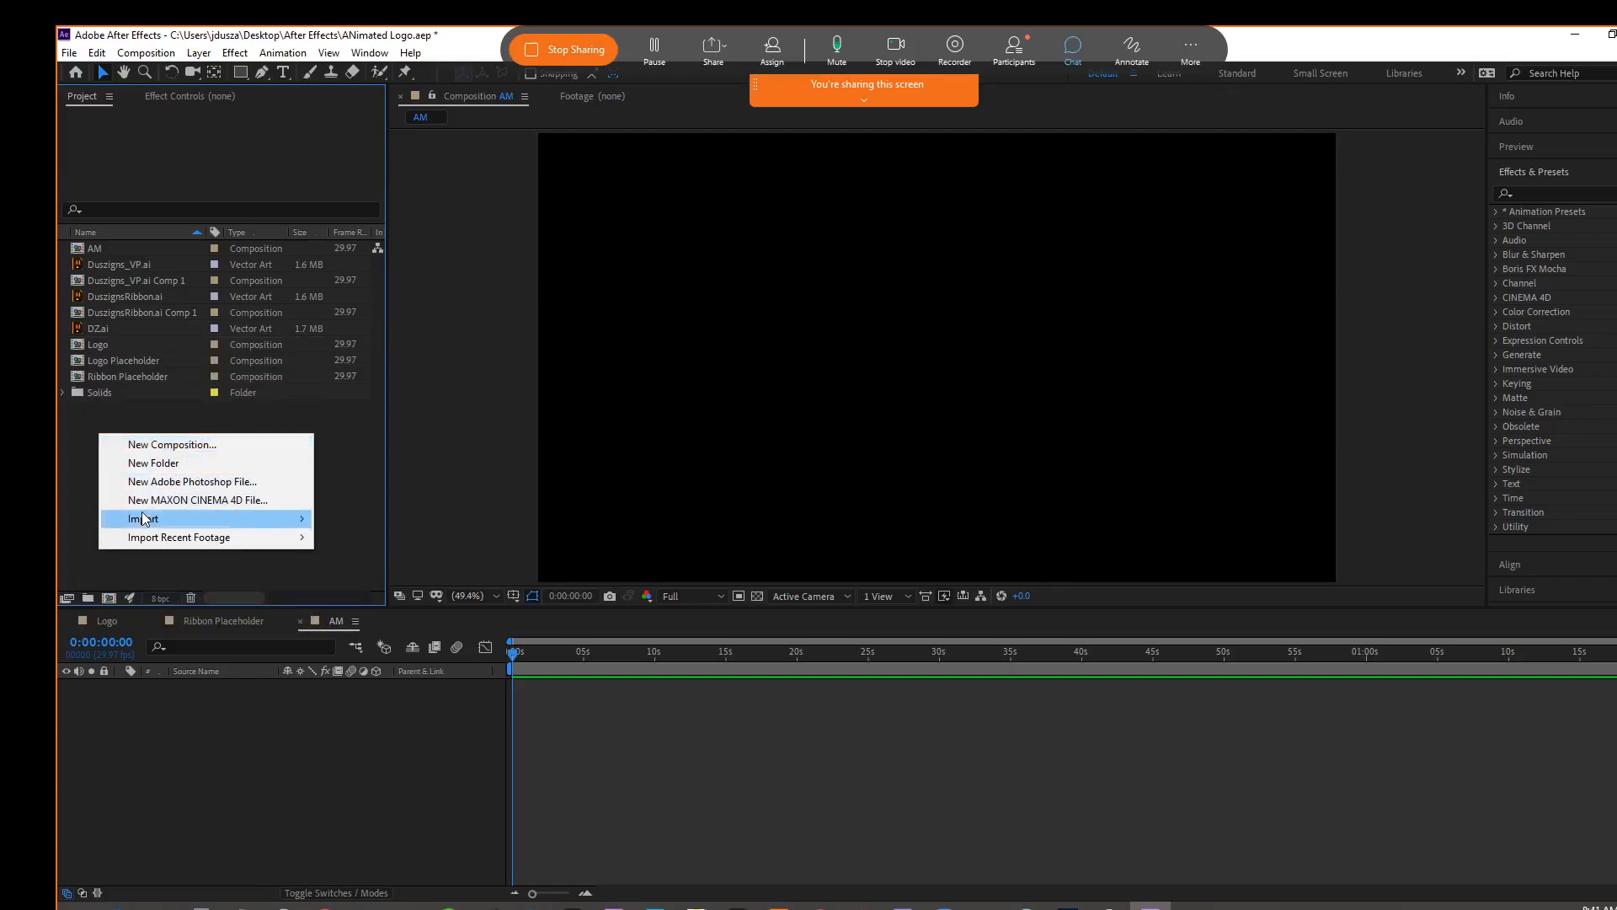
pyautogui.moveTo(145, 519)
pyautogui.click(376, 521)
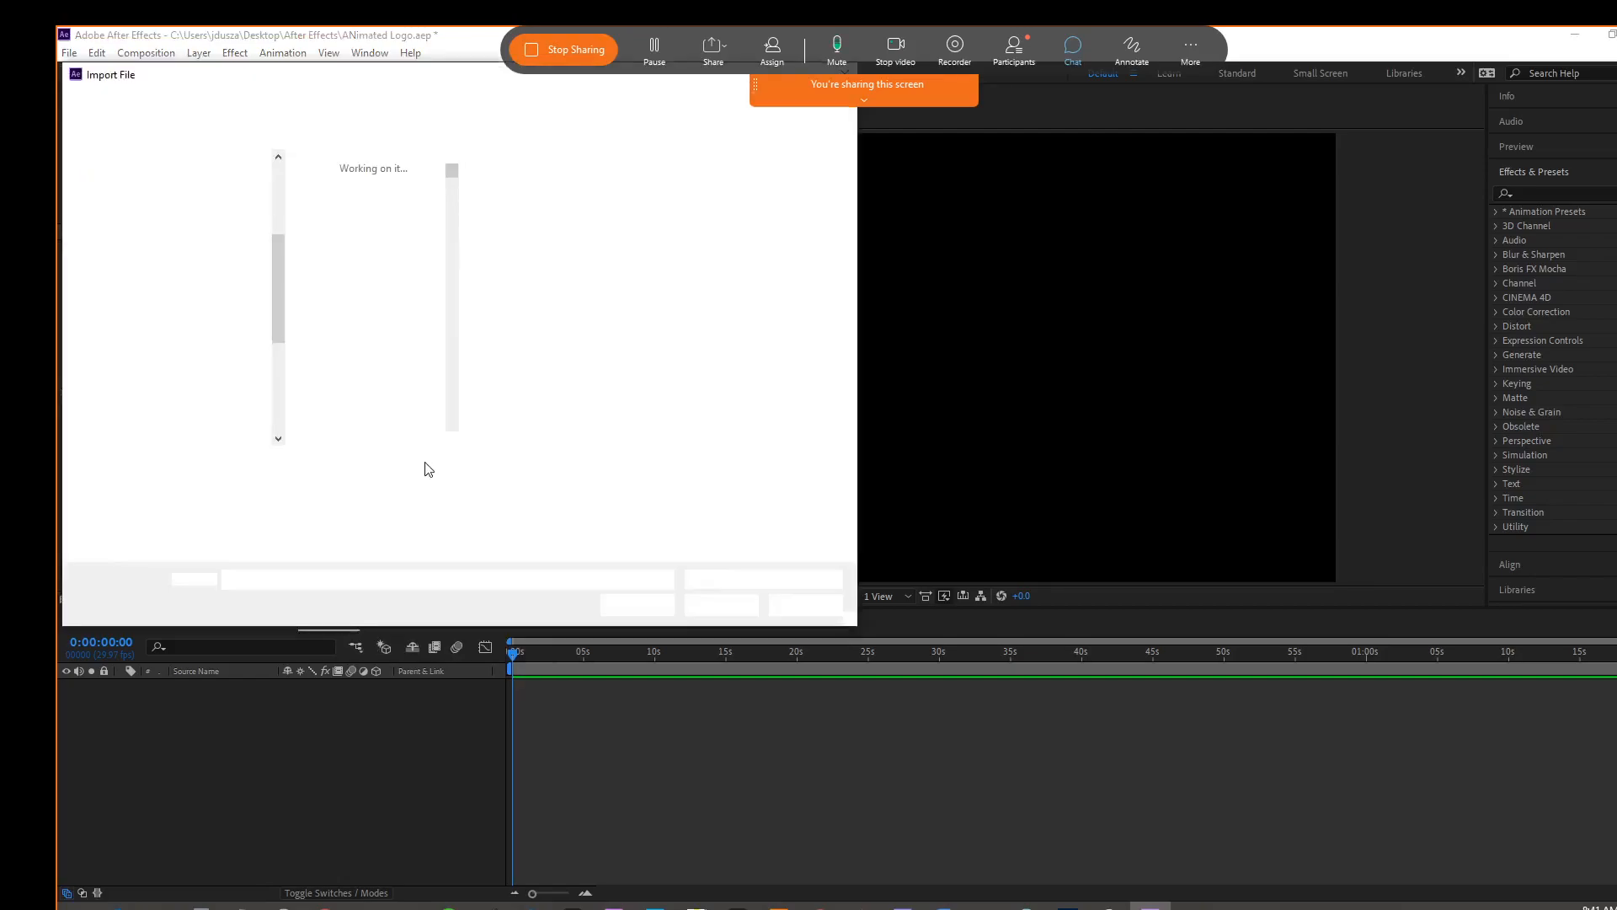
pyautogui.scroll(-6, 452, 227)
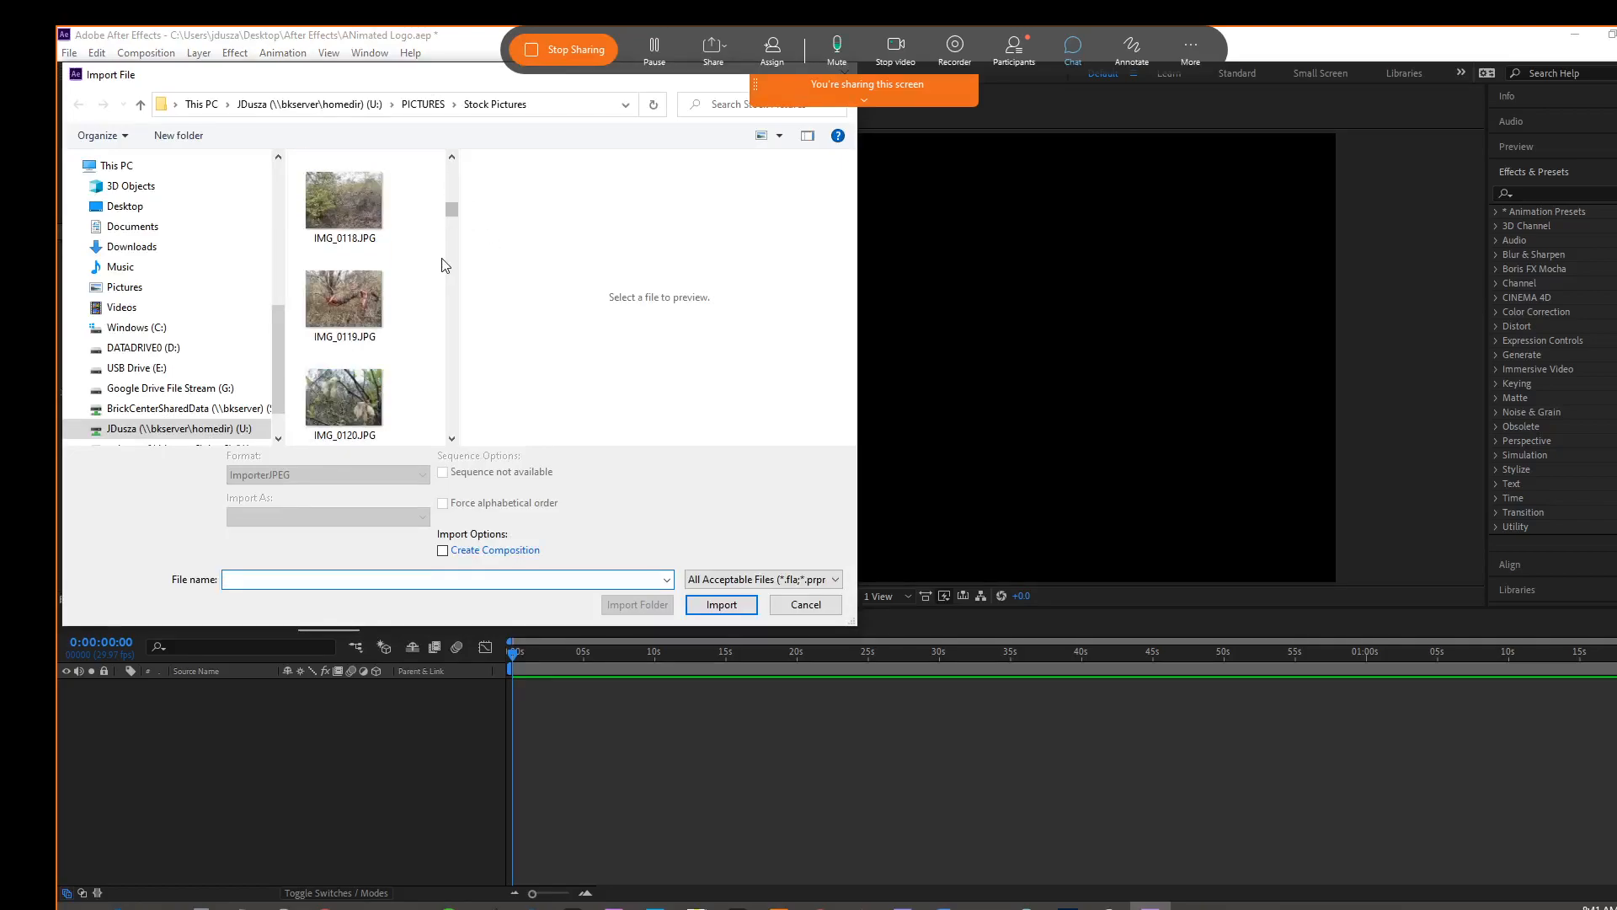
pyautogui.scroll(-12, 446, 265)
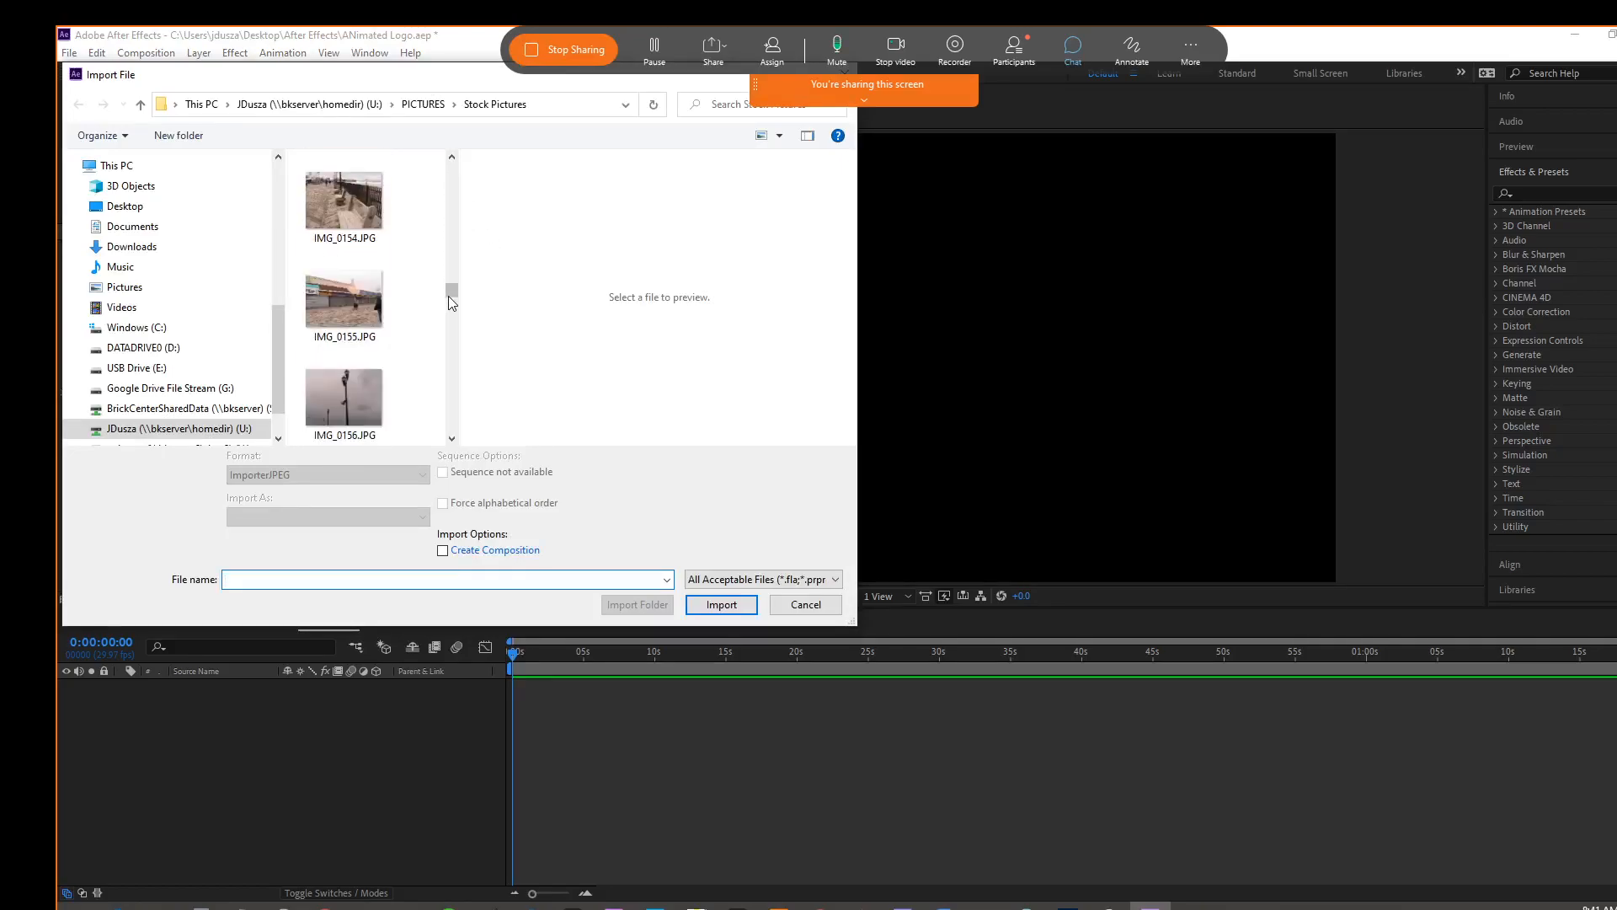
pyautogui.scroll(2, 405, 396)
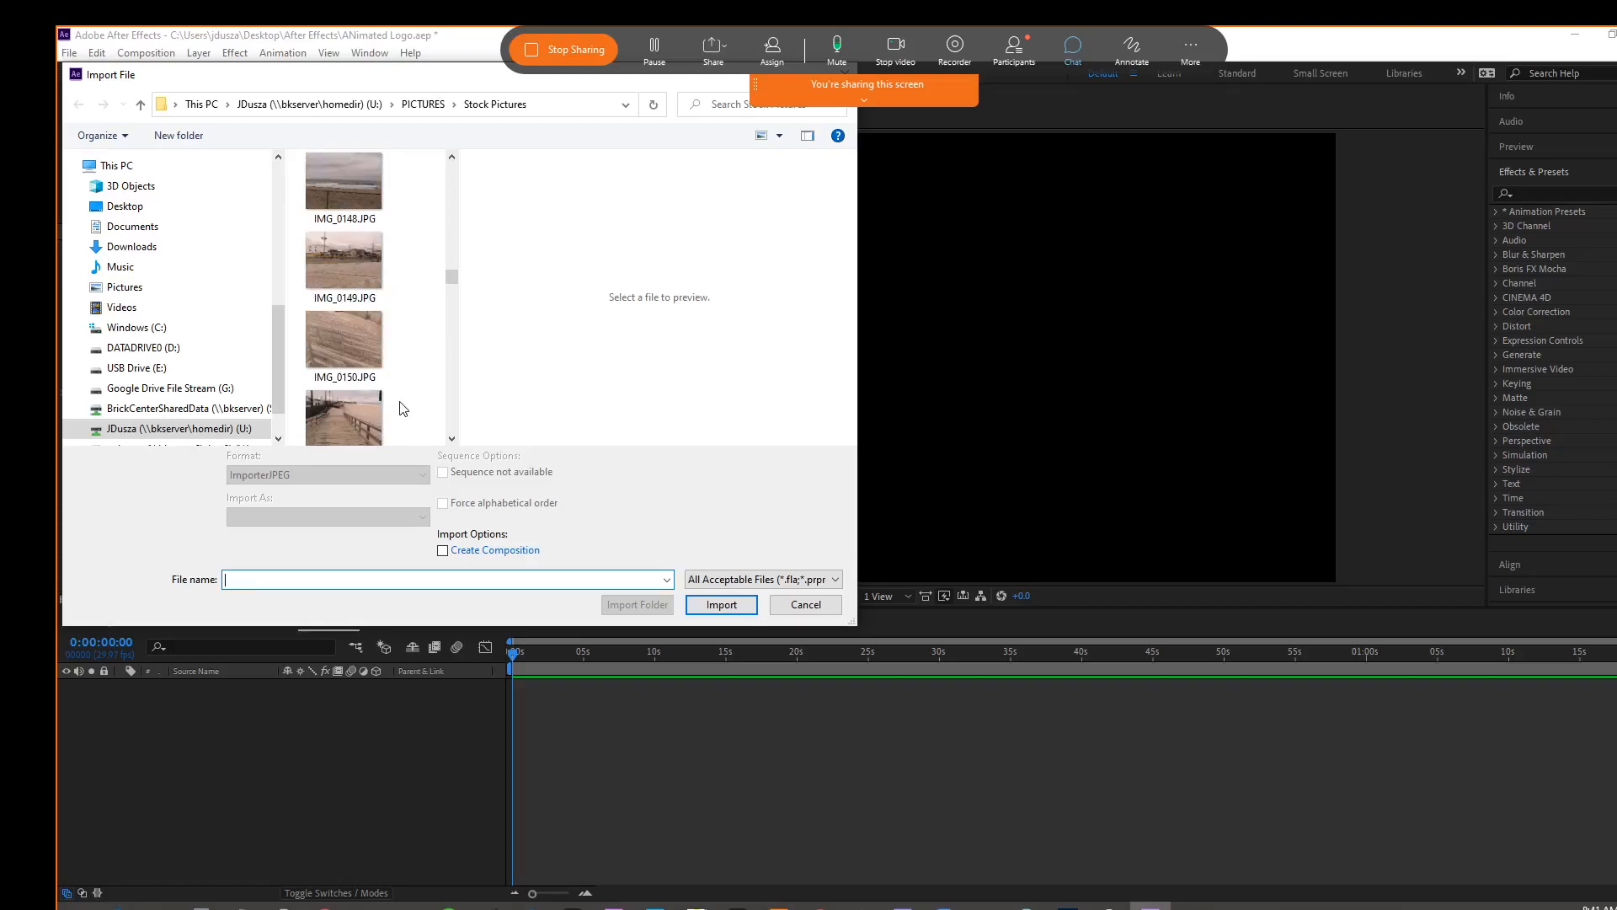
pyautogui.scroll(1, 336, 278)
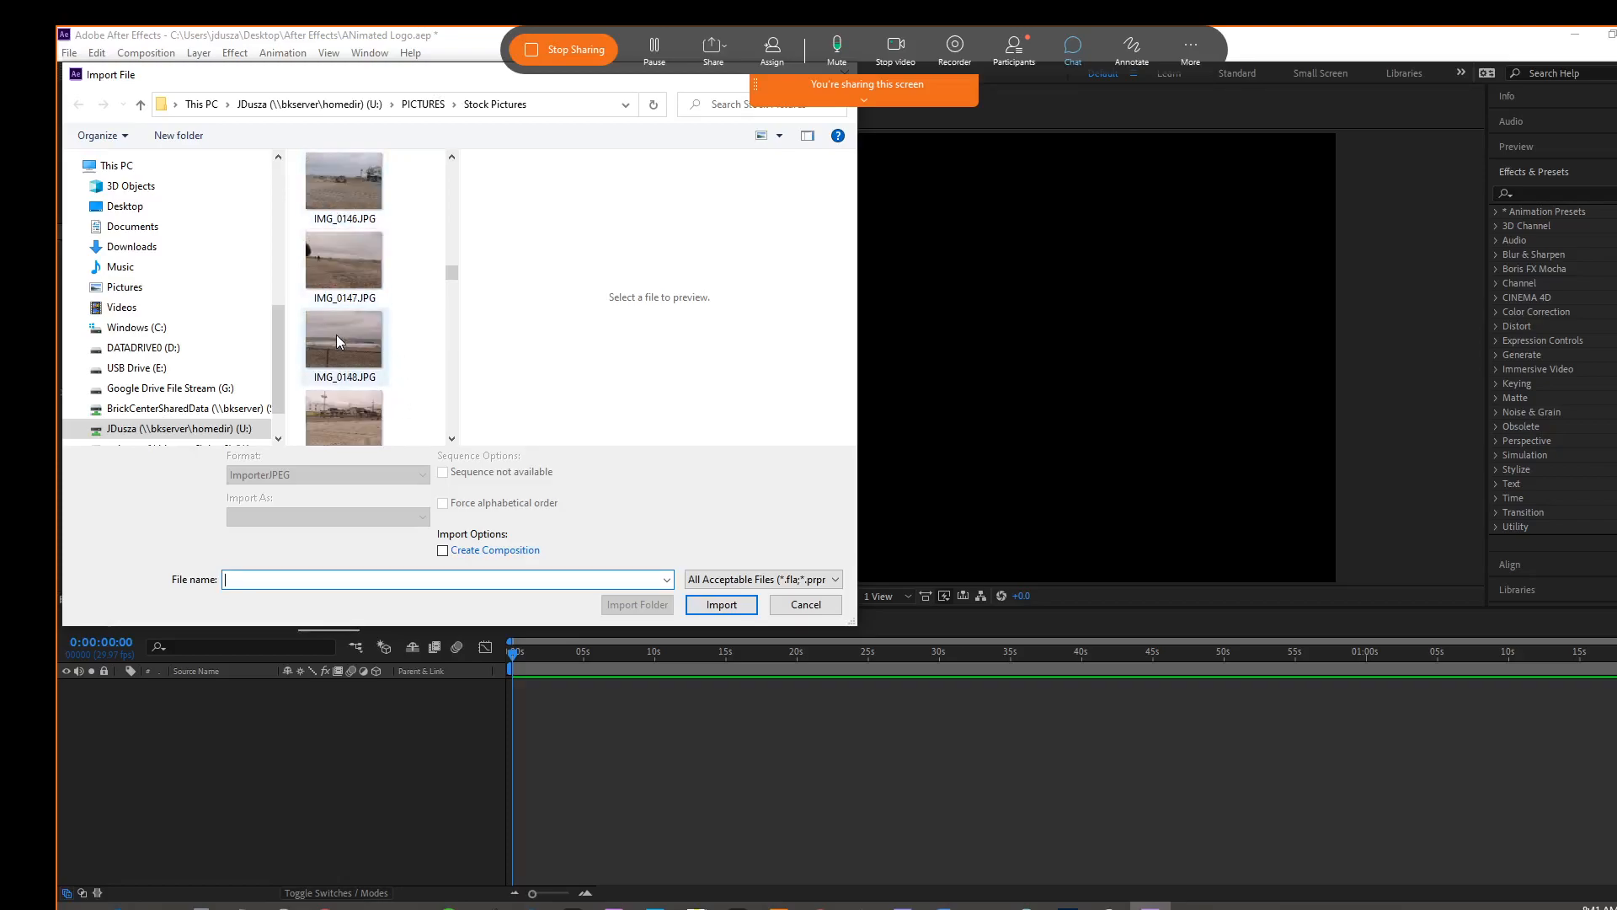
pyautogui.click(341, 200)
pyautogui.click(355, 359)
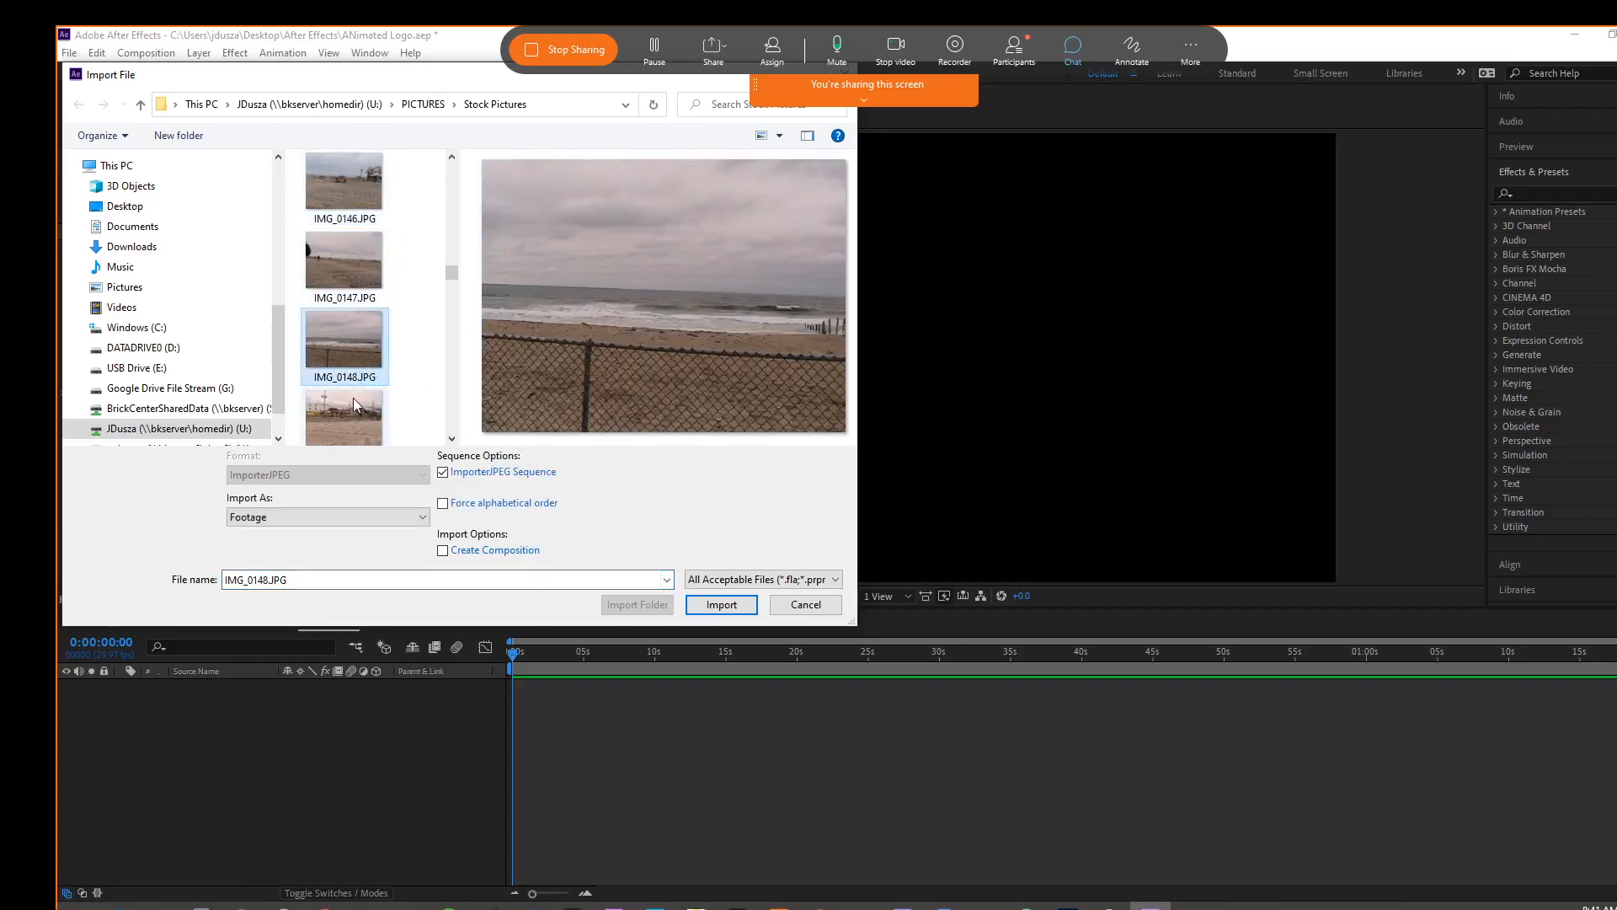
pyautogui.scroll(-2, 352, 398)
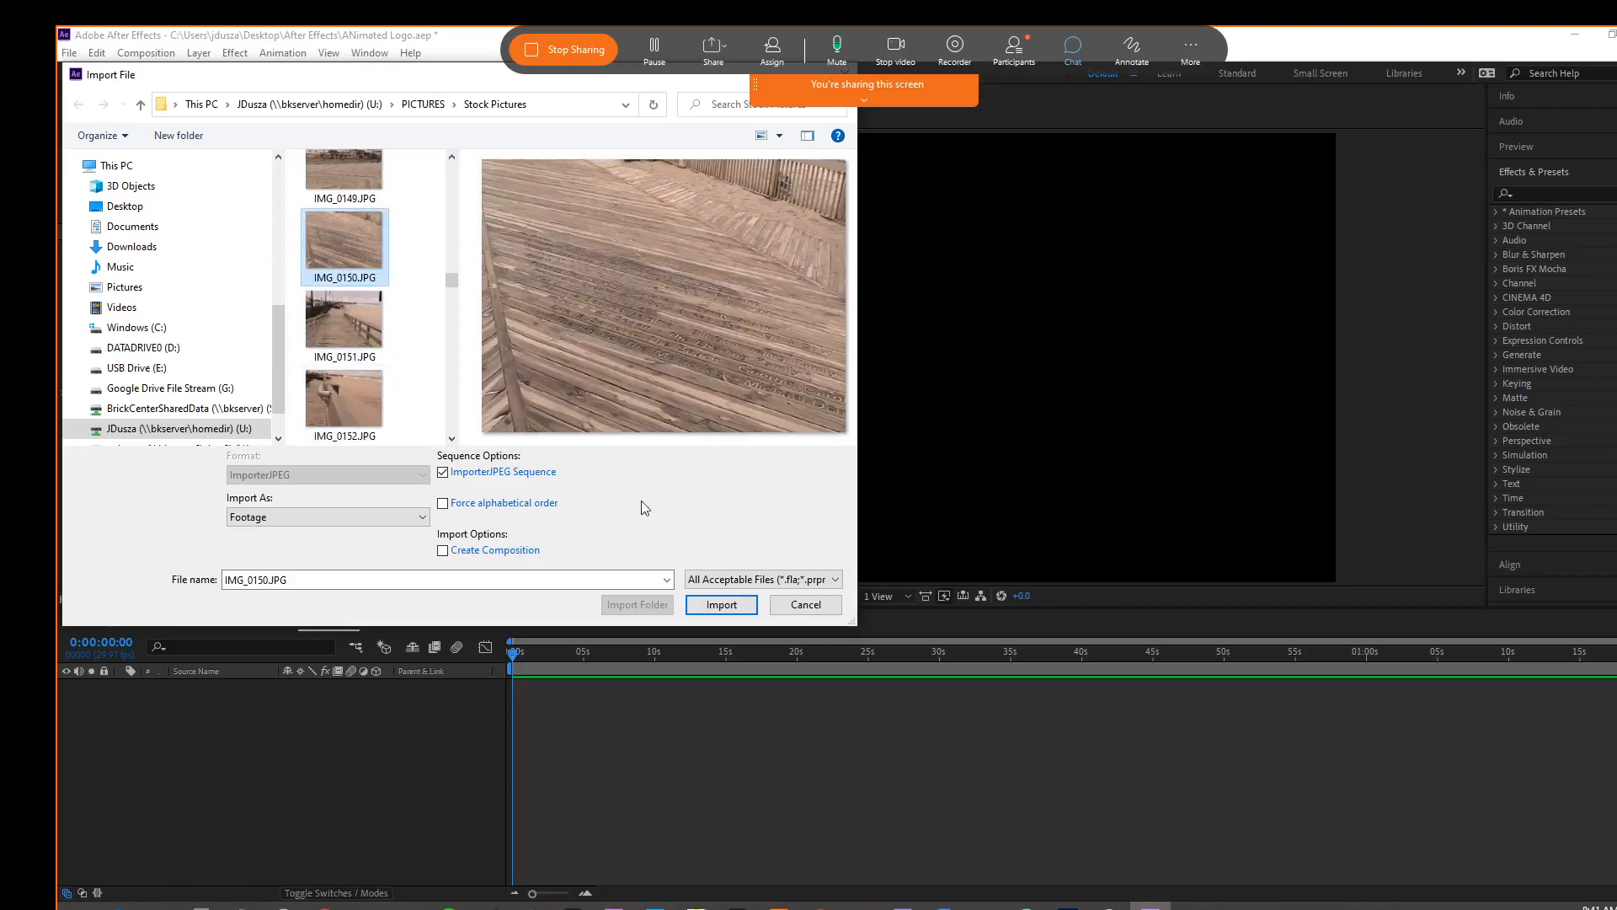
pyautogui.scroll(-5, 333, 387)
pyautogui.scroll(-4, 329, 403)
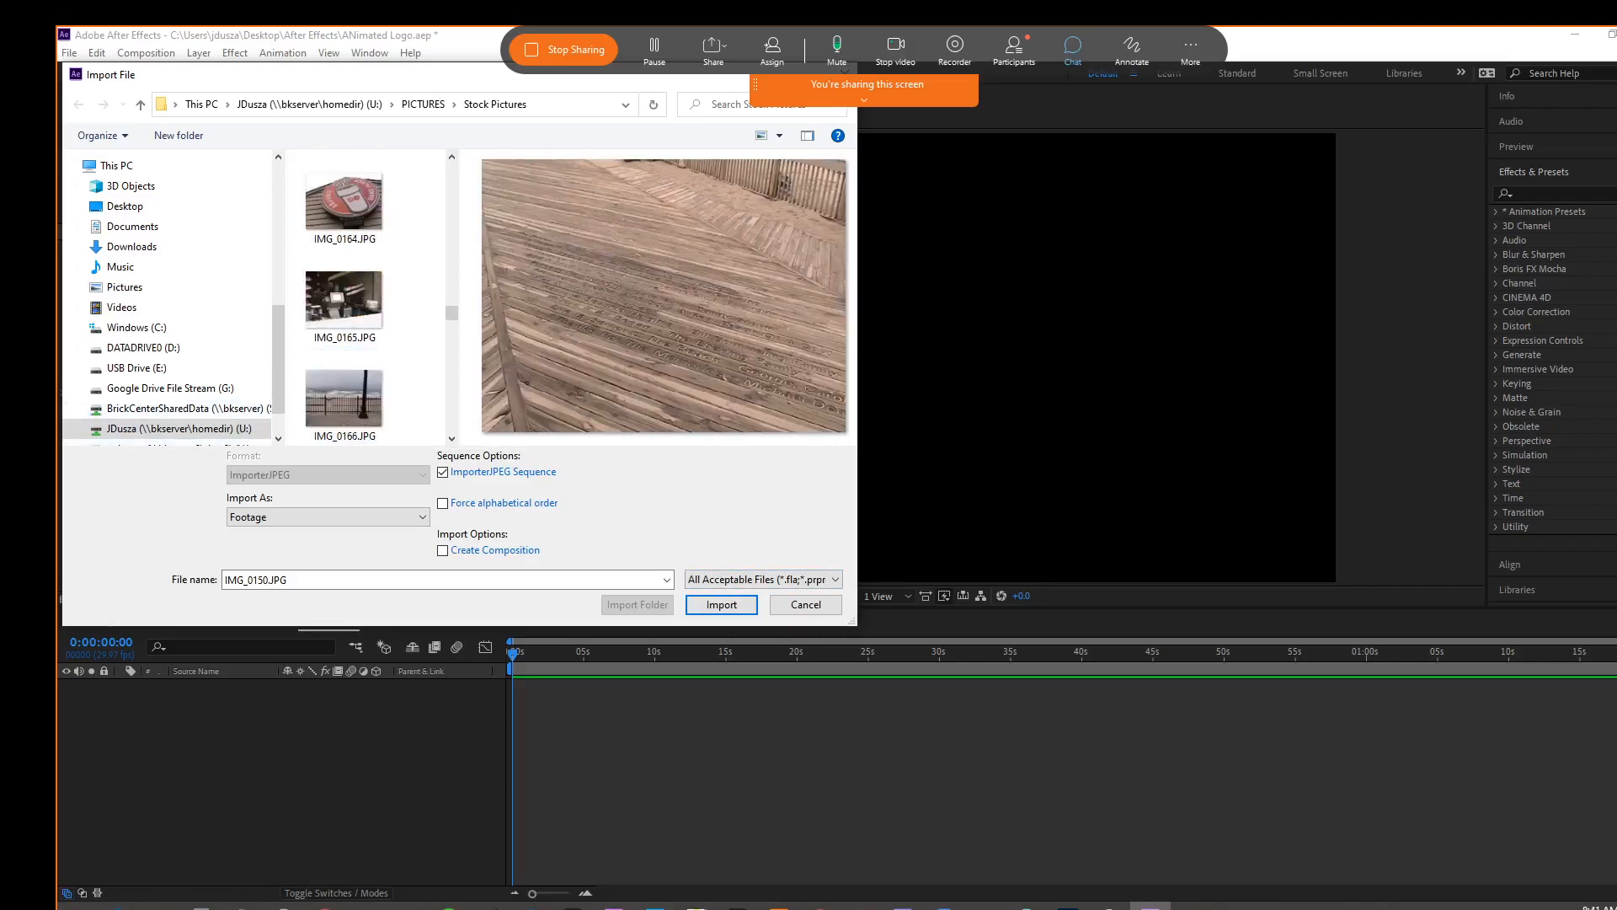
pyautogui.hotkey('alt', 'Tab')
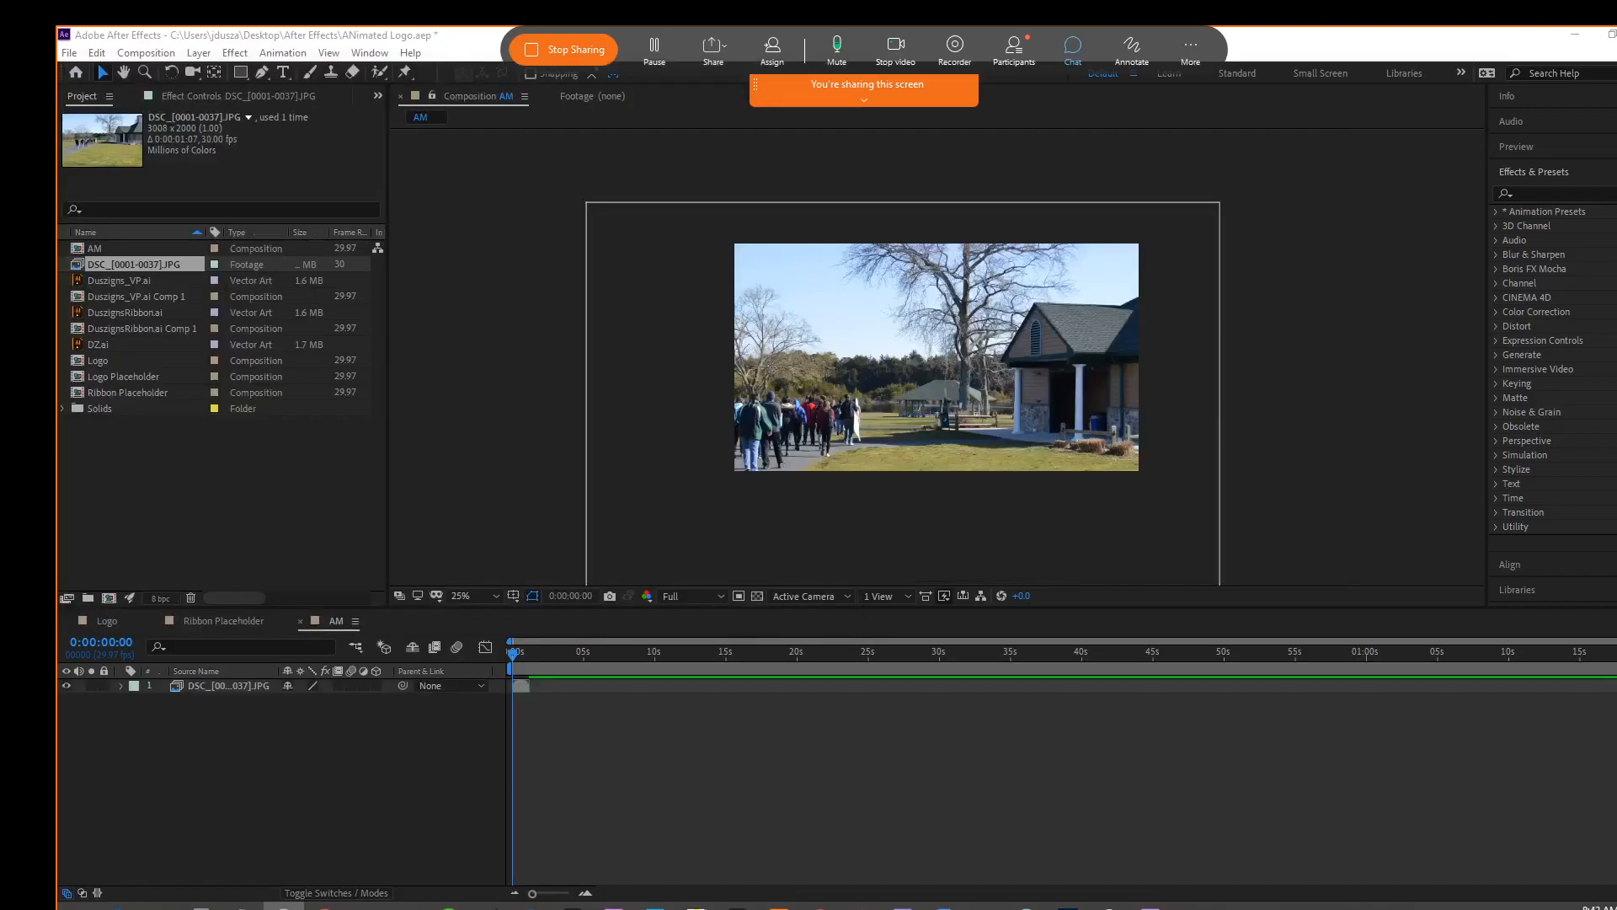
# Scale the DSC photo layer down to about 66% by 68% and centre it in the AM composition.
pyautogui.click(785, 293)
pyautogui.moveTo(588, 203); pyautogui.dragTo(693, 268)
pyautogui.moveTo(783, 303); pyautogui.dragTo(806, 279)
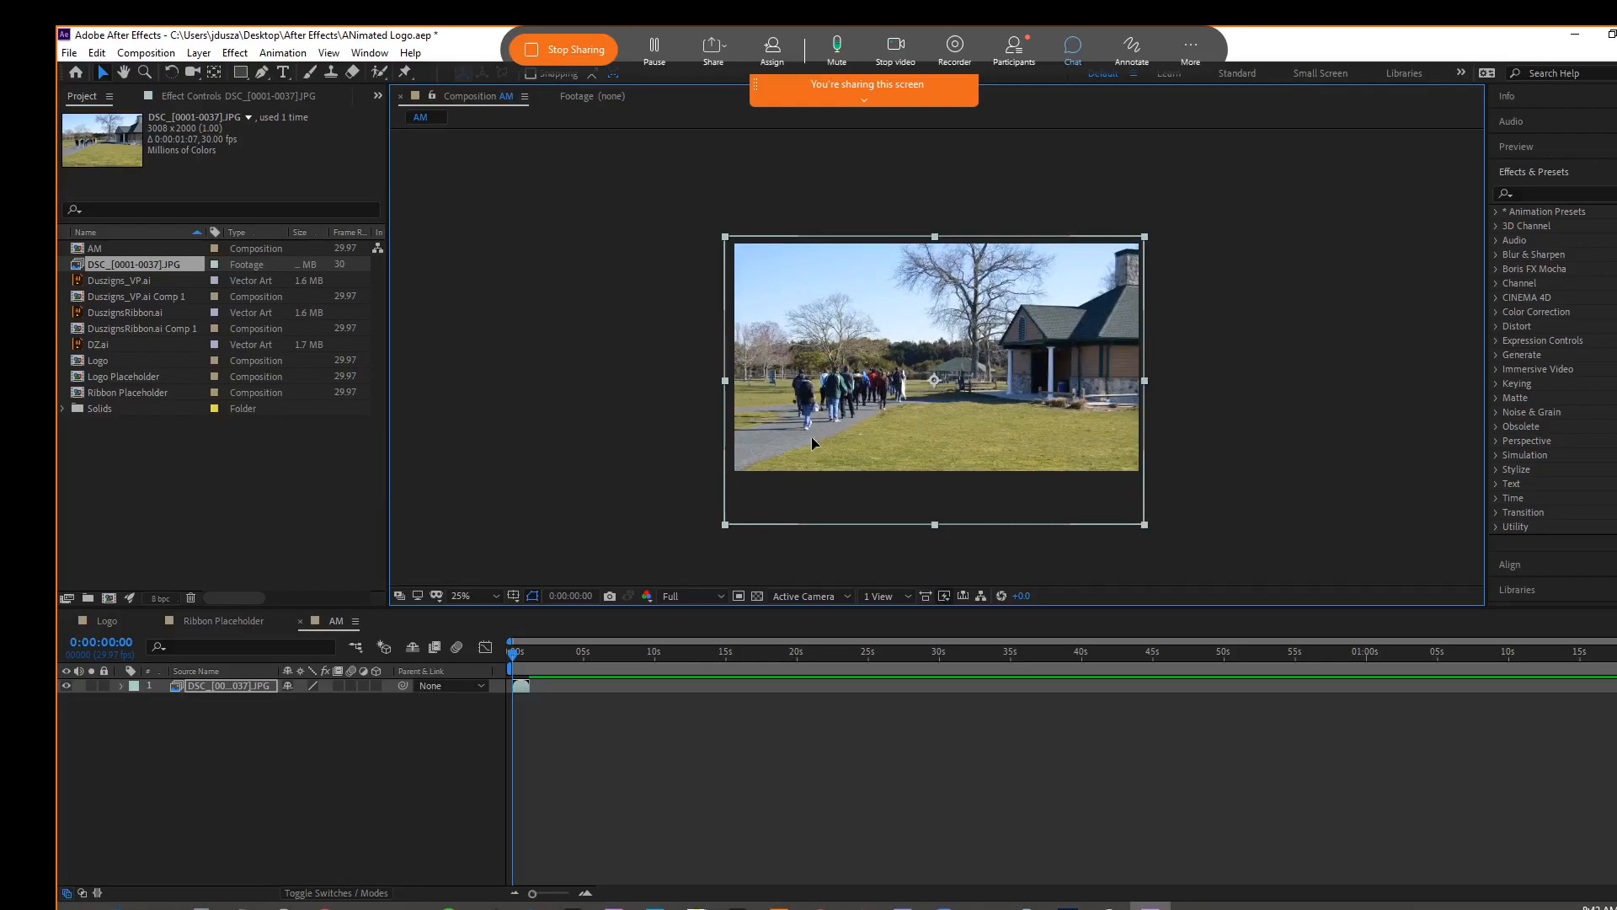
pyautogui.moveTo(811, 437); pyautogui.dragTo(816, 414)
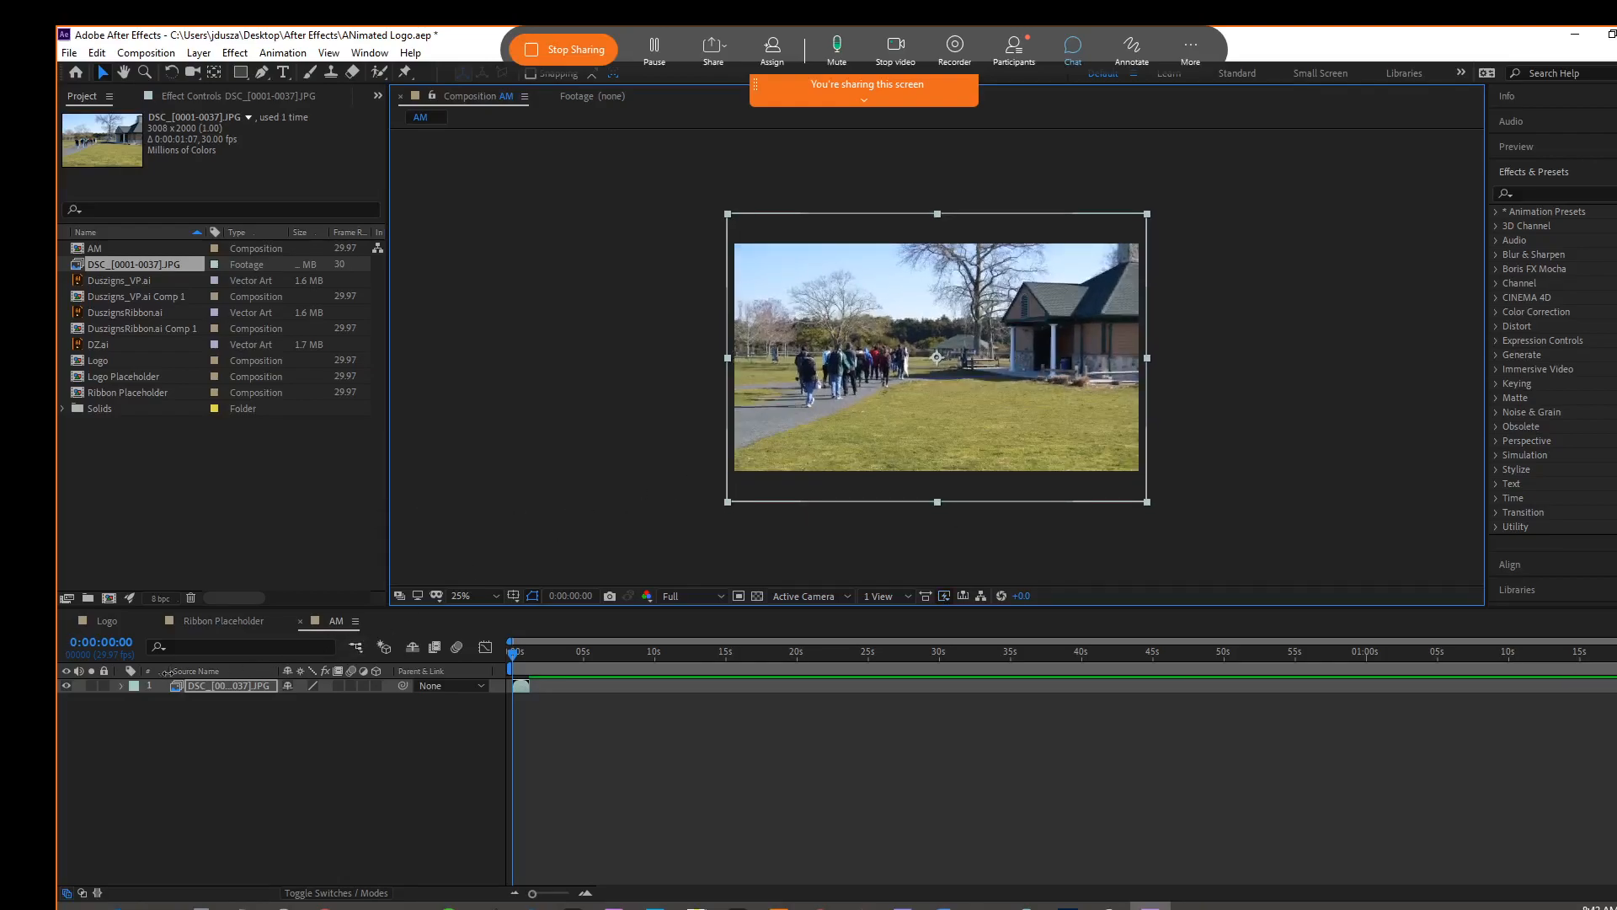
# Set the DSC photo layer's opacity to 32% and undo a trial rotation of the layer.
pyautogui.click(122, 686)
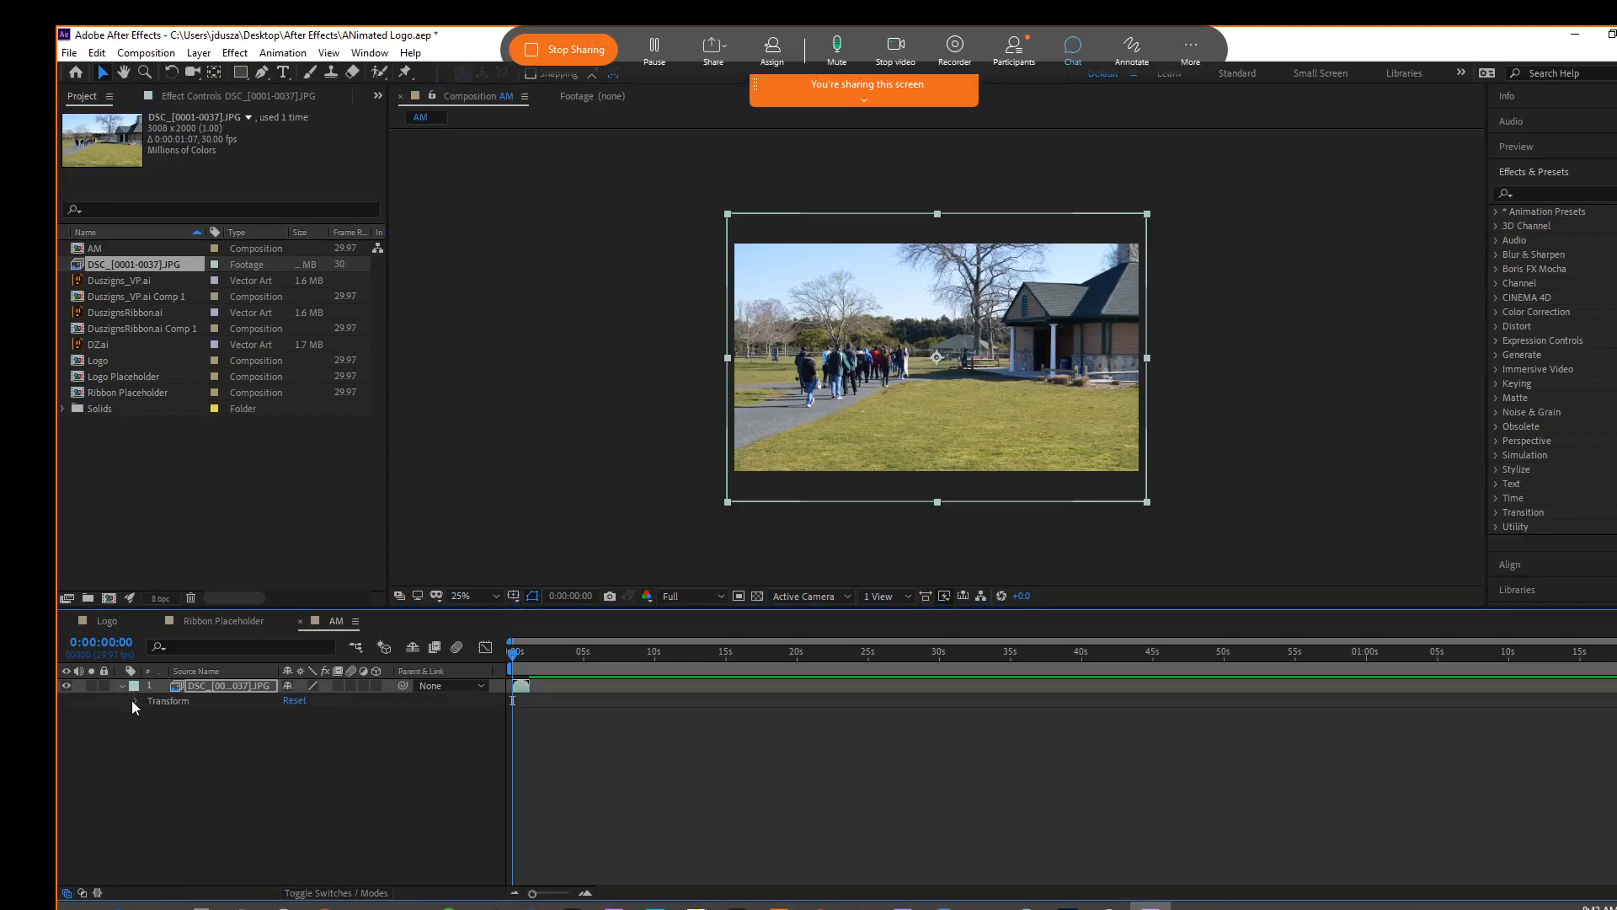
pyautogui.click(135, 701)
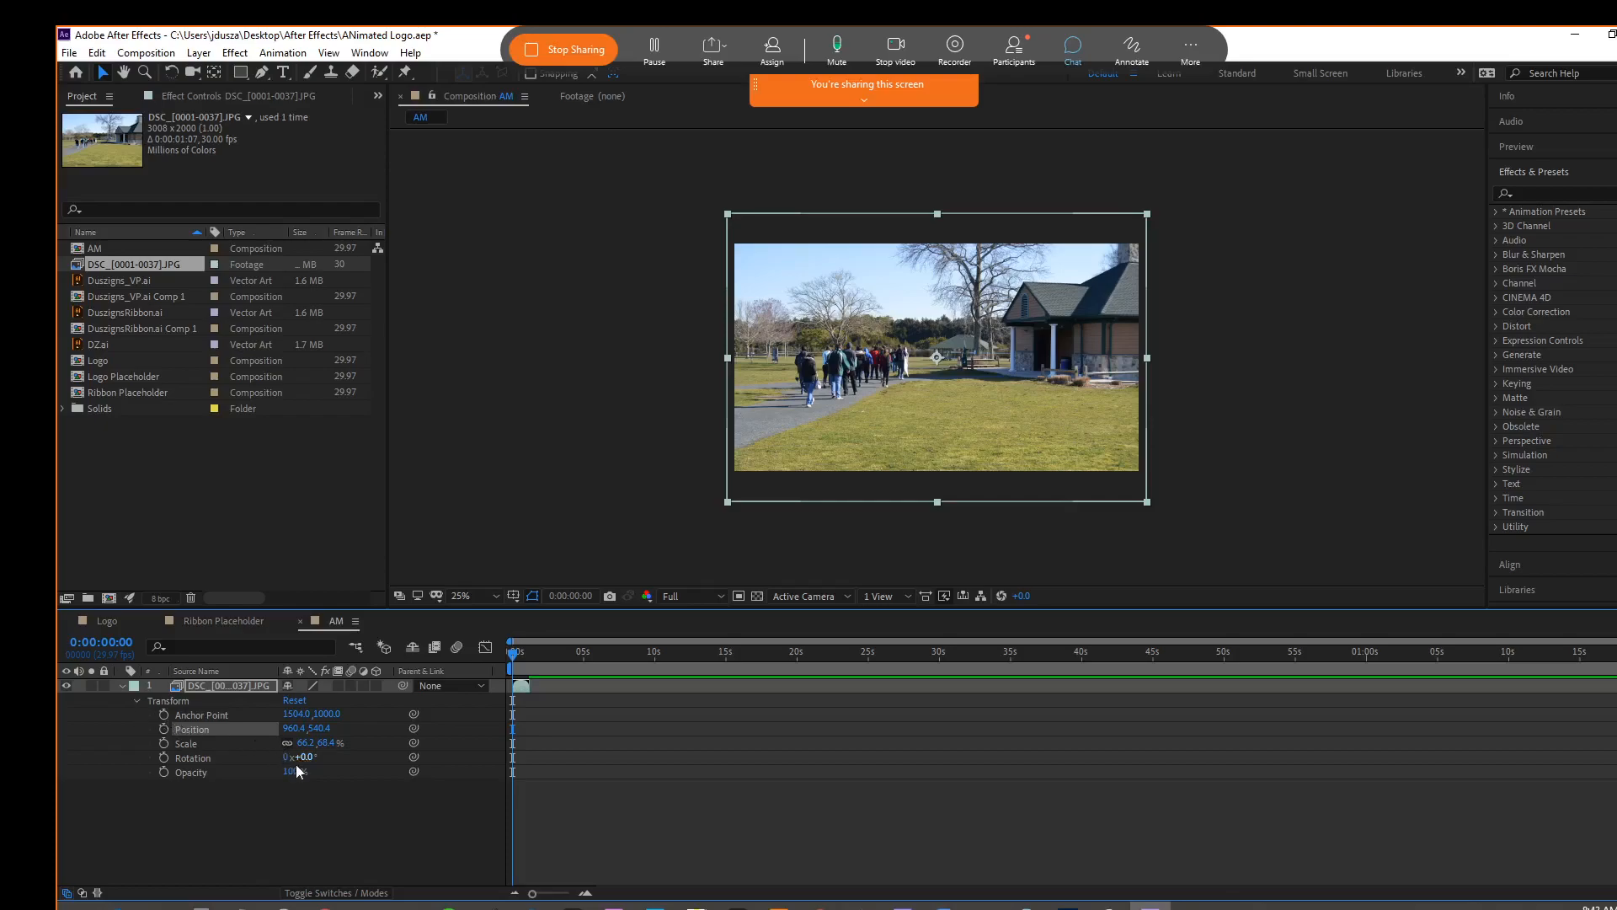
pyautogui.moveTo(294, 768); pyautogui.dragTo(329, 757)
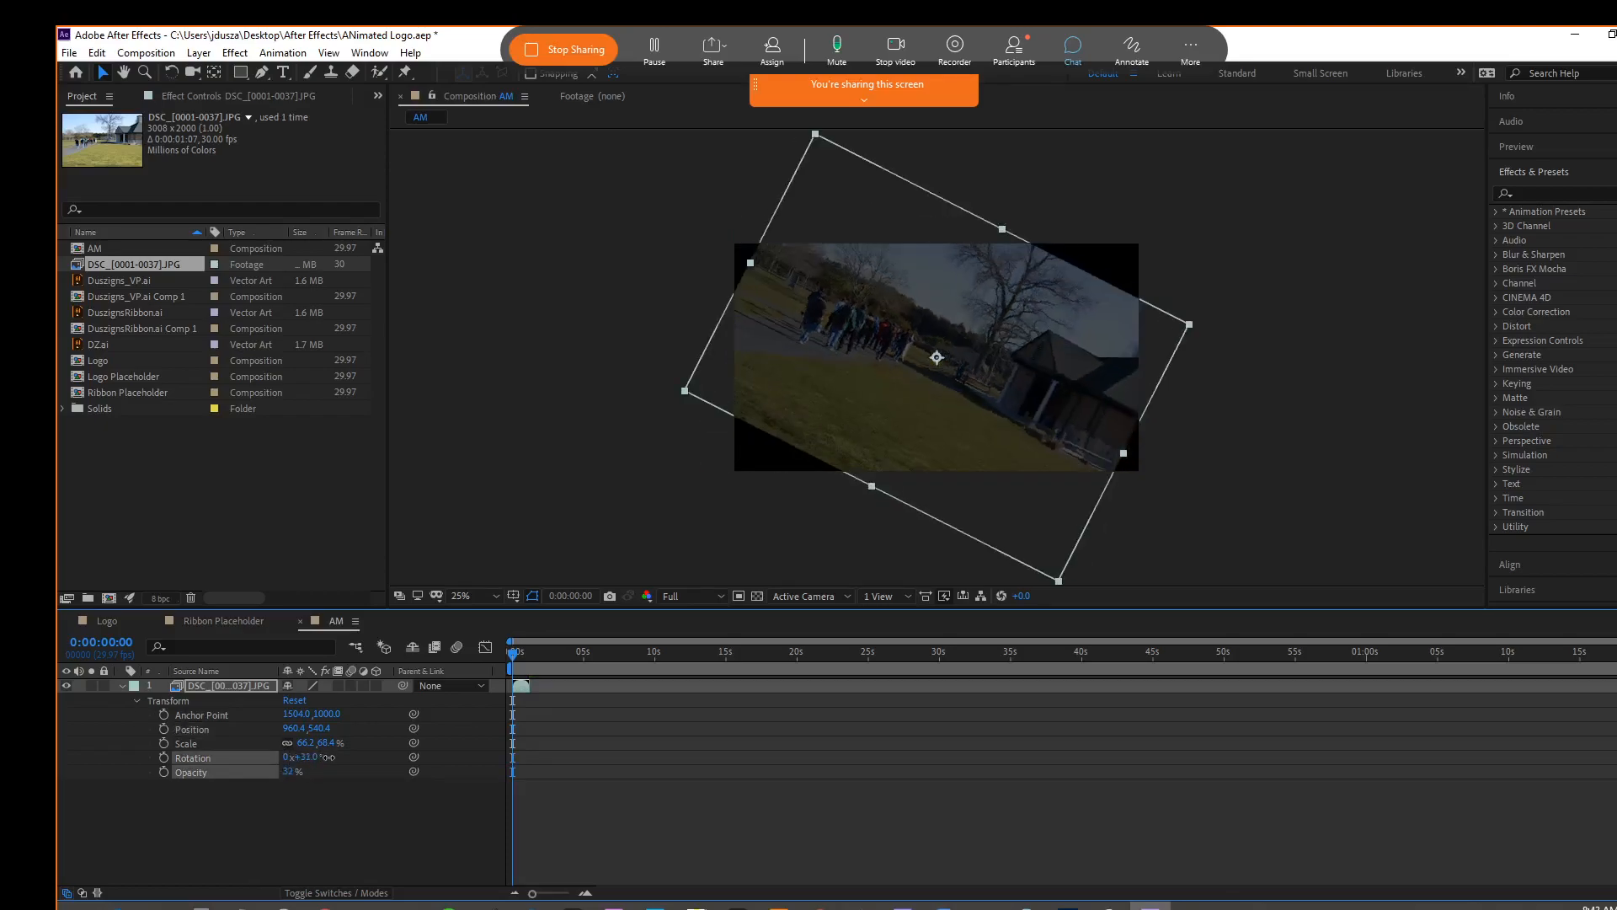
pyautogui.hotkey('ctrl', 'z')
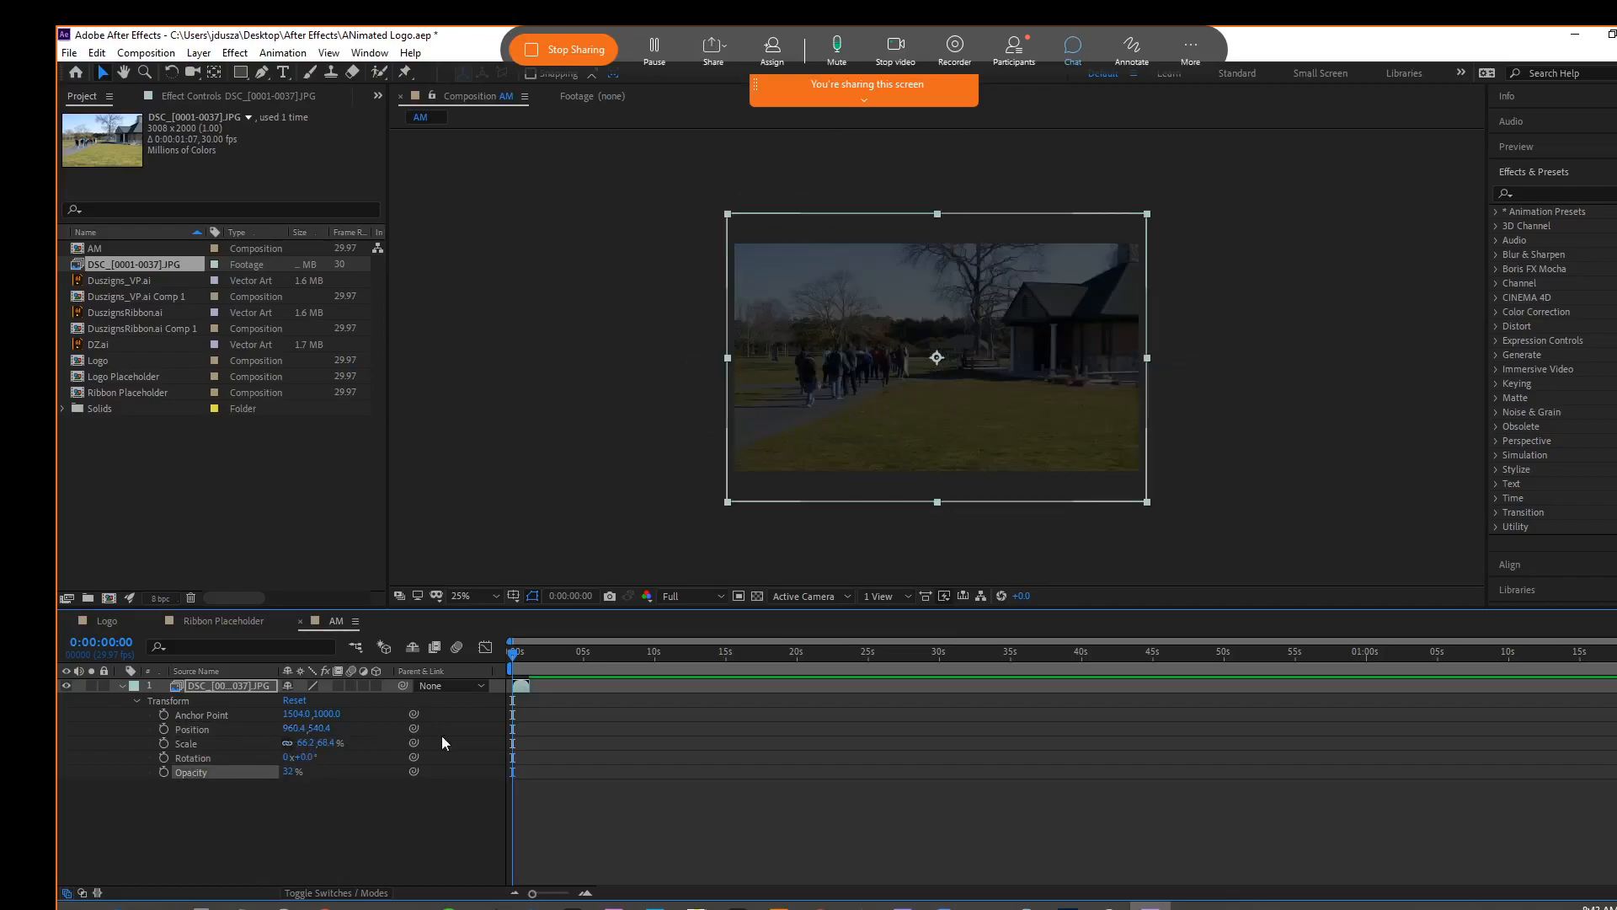
pyautogui.click(610, 467)
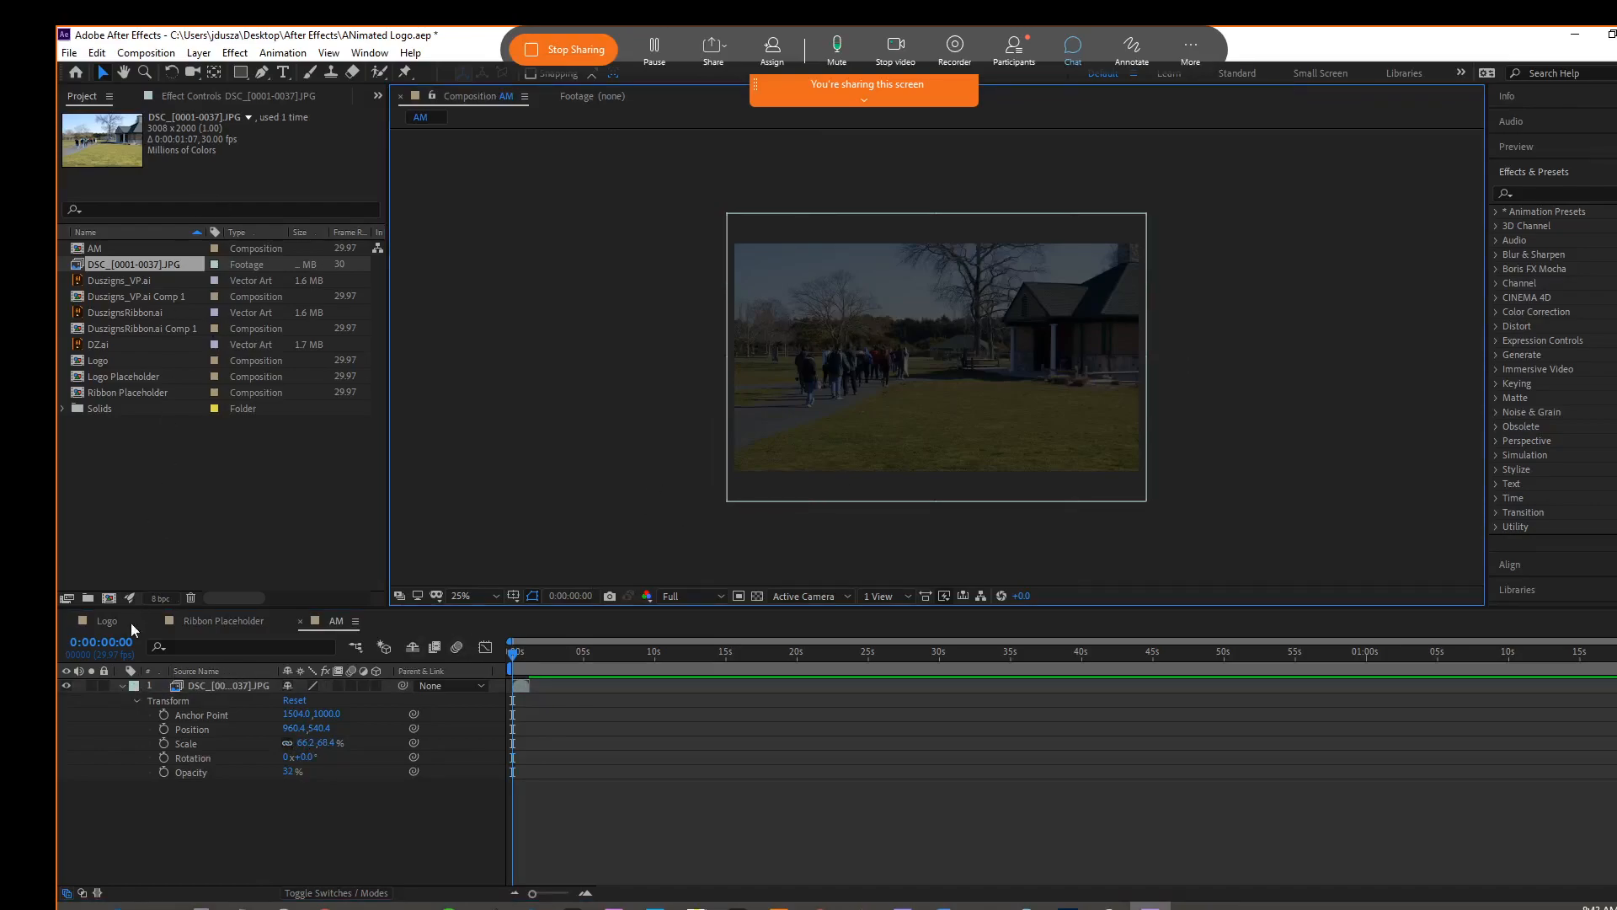
pyautogui.click(137, 700)
pyautogui.click(123, 685)
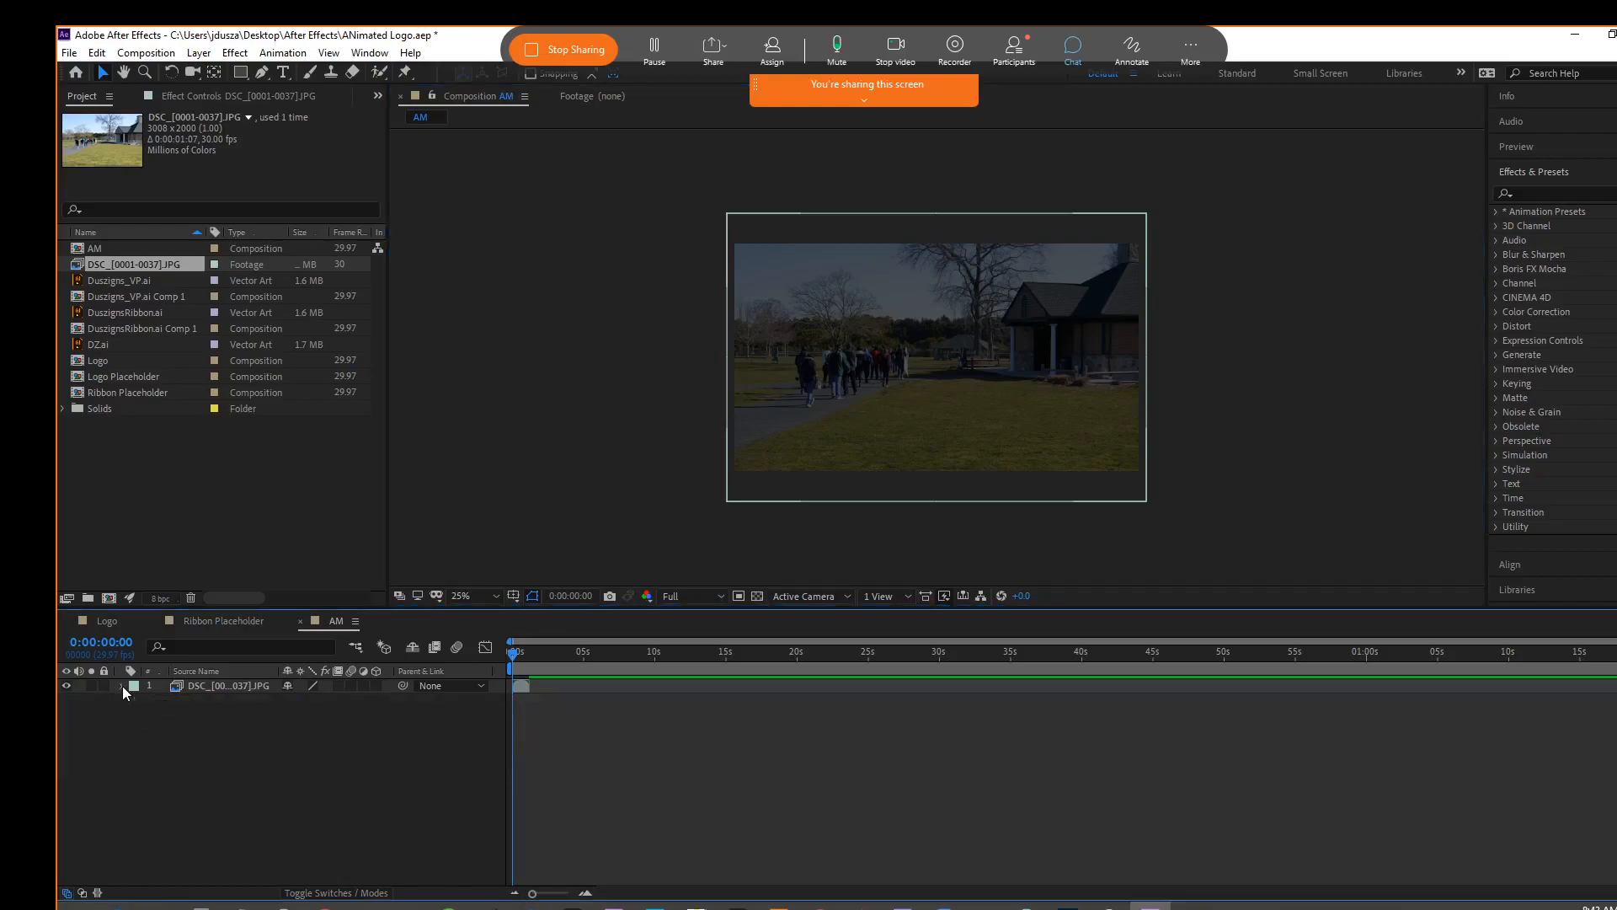
# Place the Duszigns_VP.ai logo near the centre of the AM composition, above the photo layer.
pyautogui.click(249, 471)
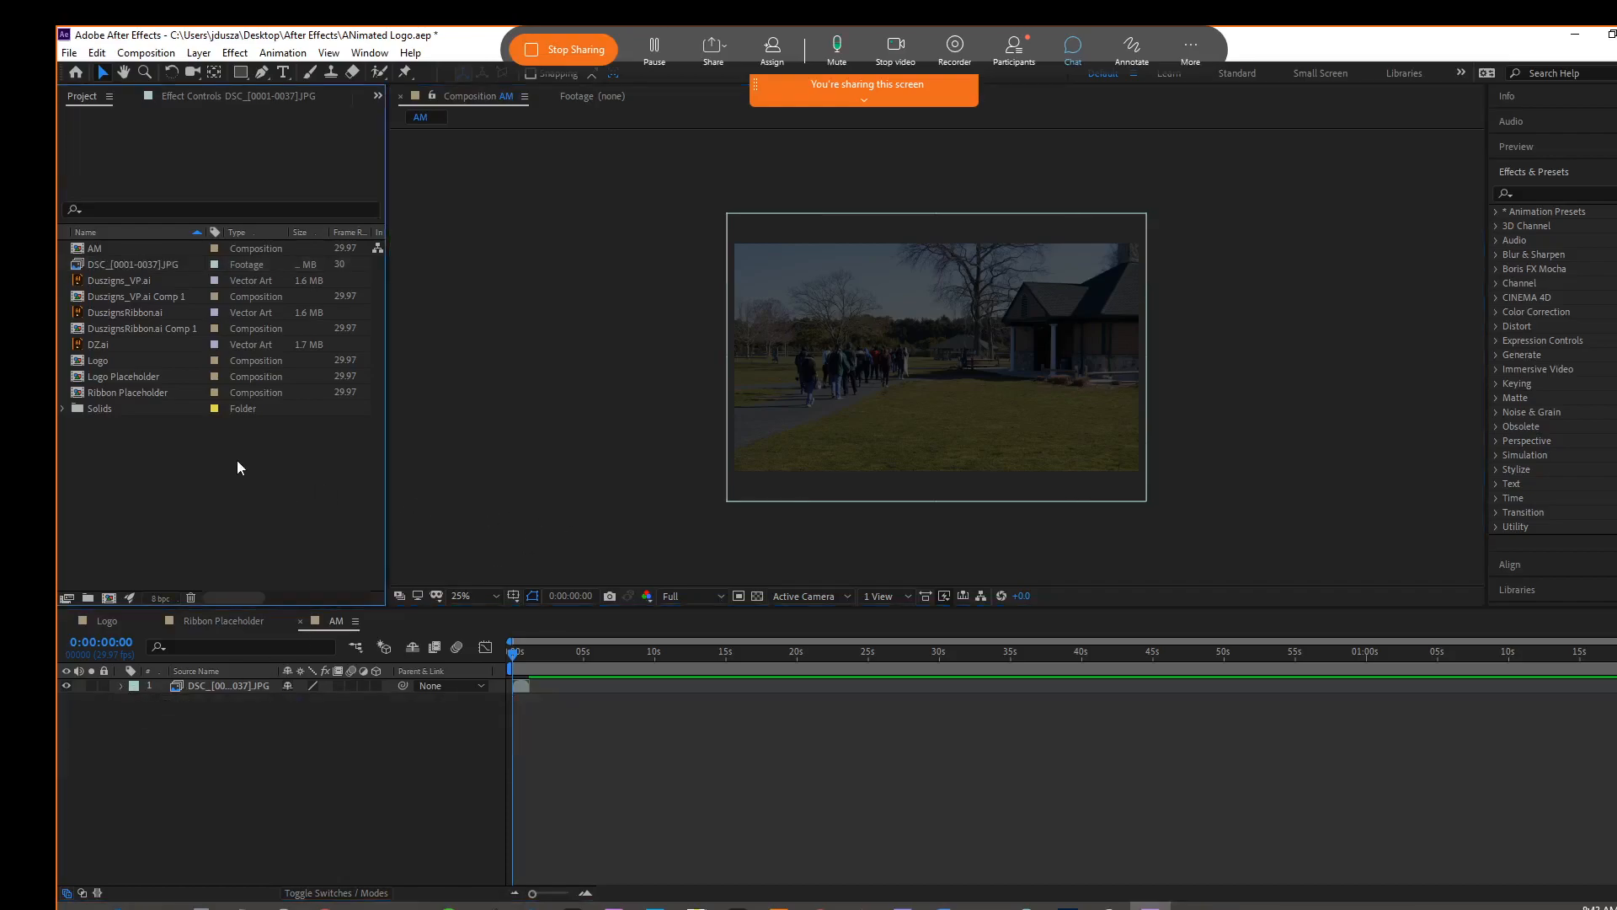
pyautogui.click(96, 343)
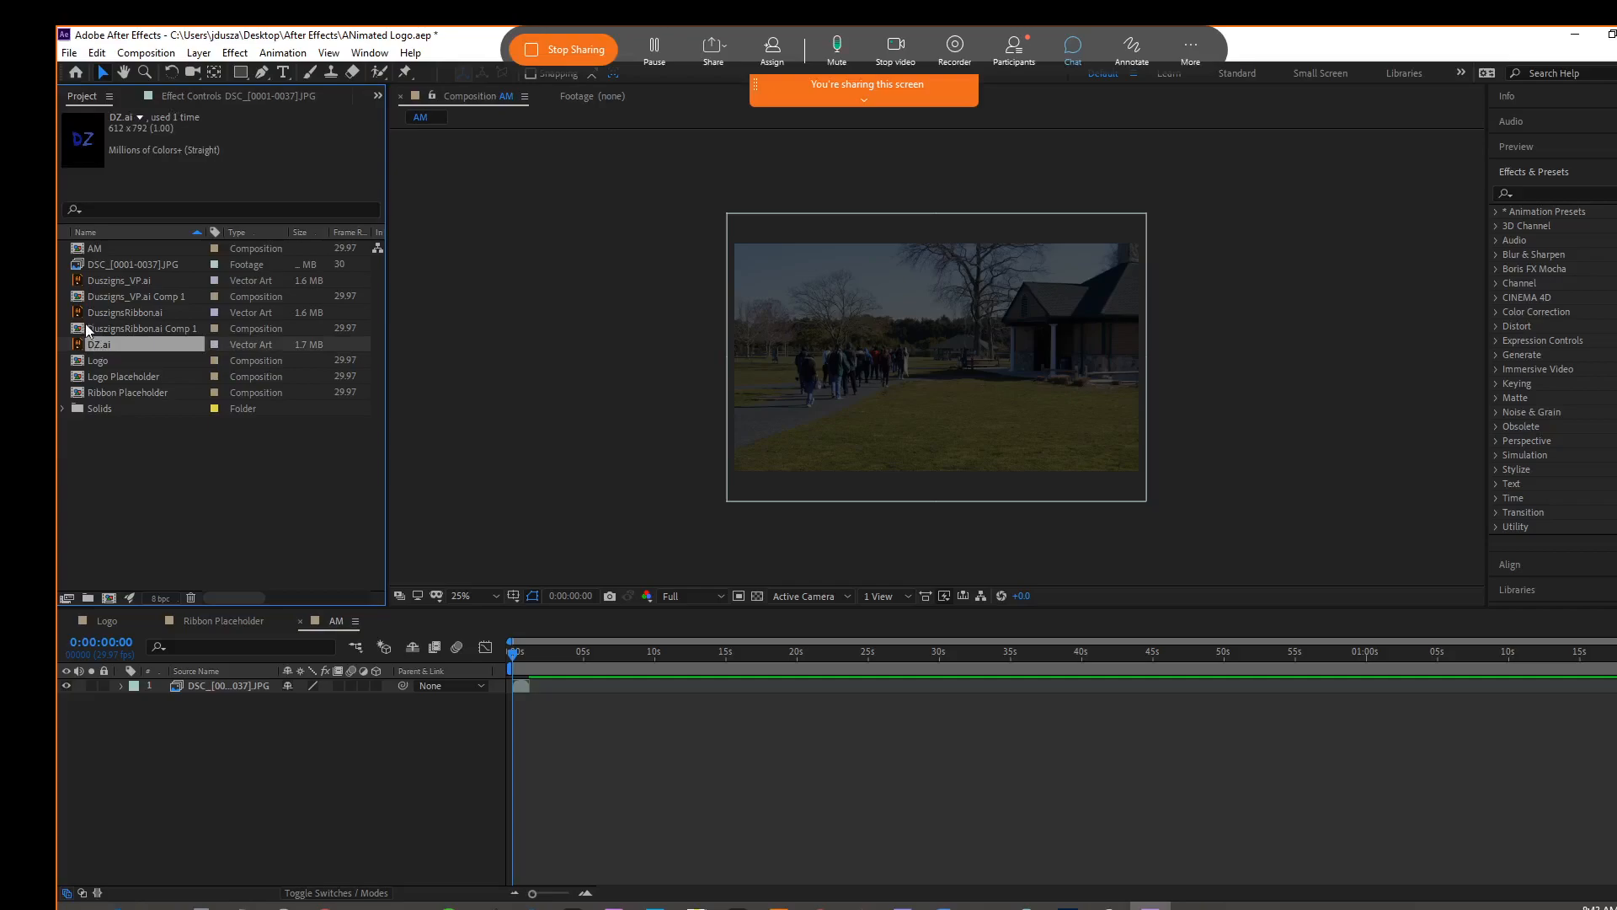
pyautogui.click(85, 315)
pyautogui.click(79, 282)
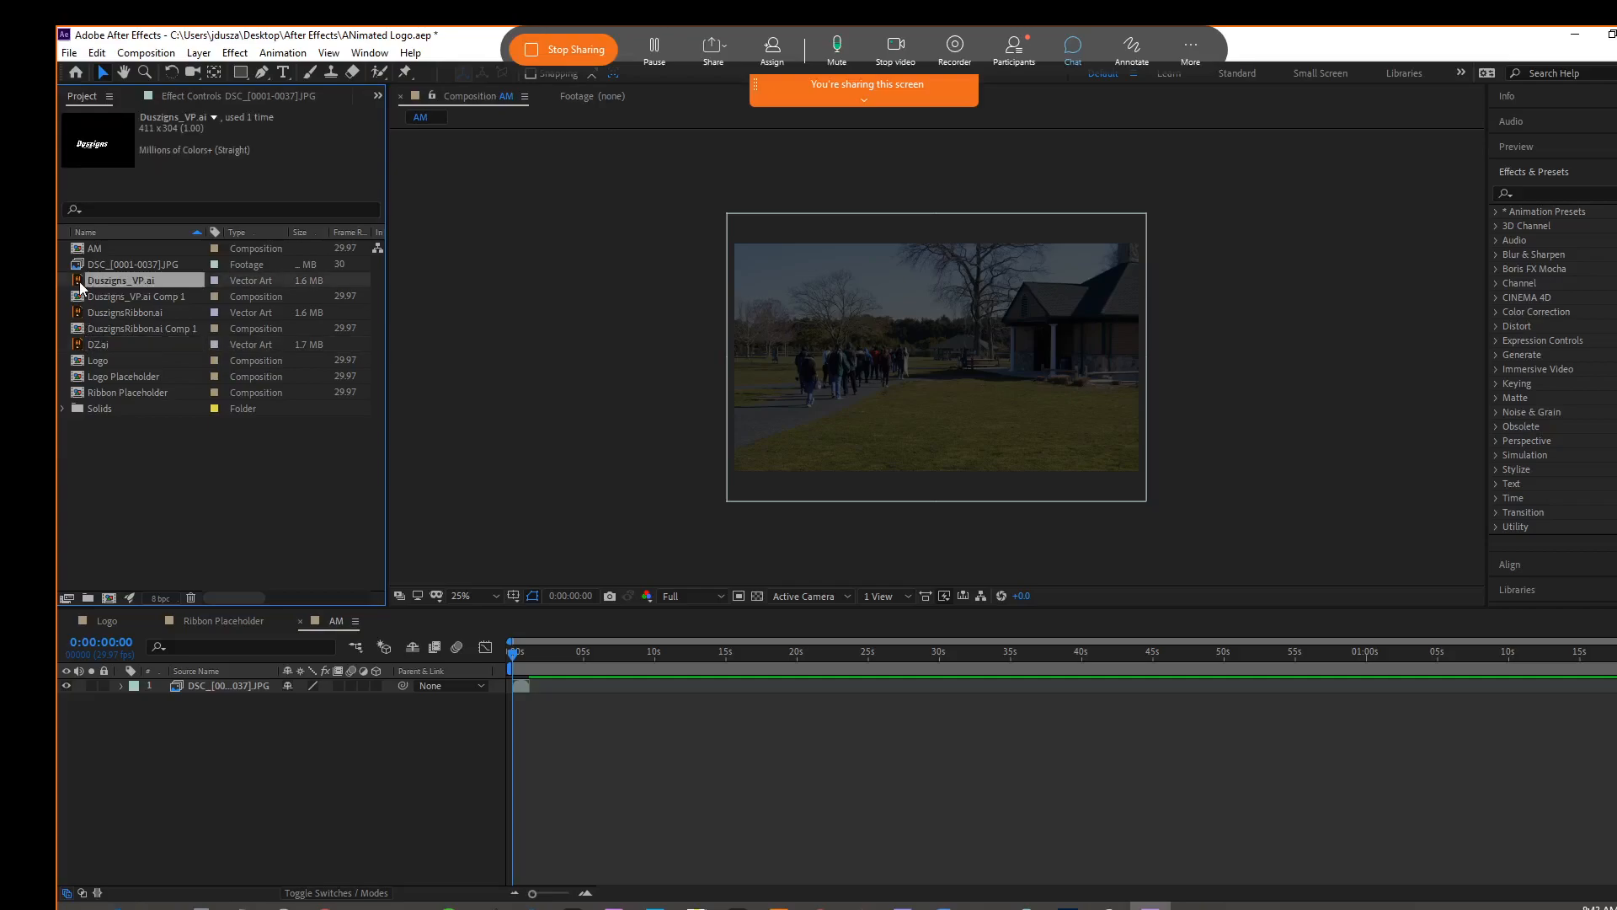
pyautogui.moveTo(79, 280); pyautogui.dragTo(931, 371)
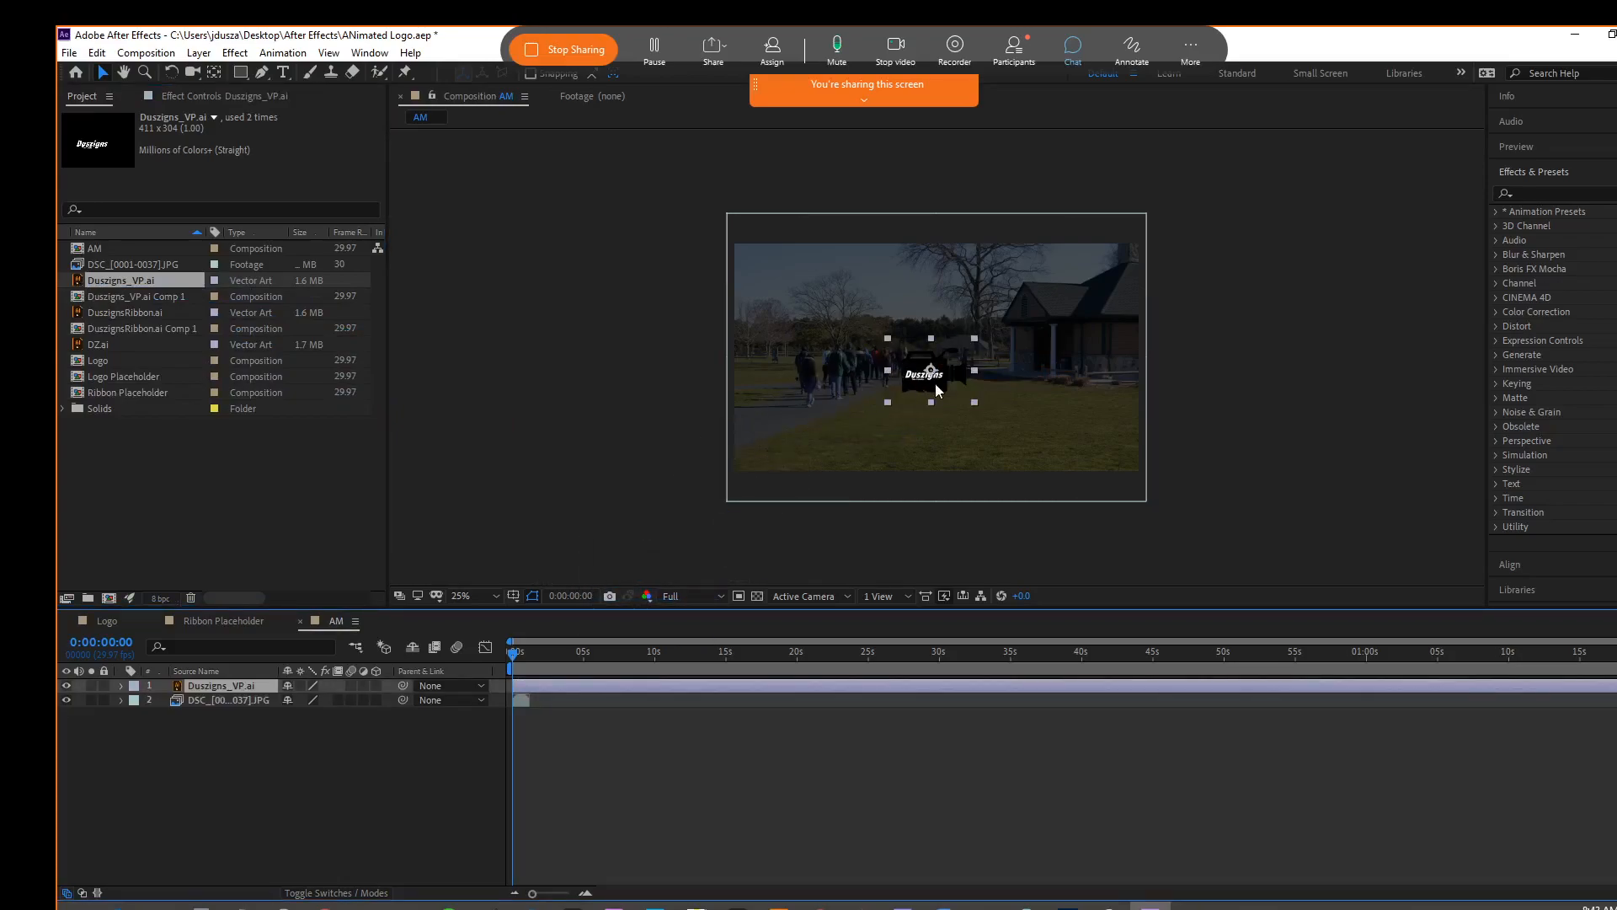
# Scale the Duszigns_VP.ai layer to 300% and move it to about 1020, 538.
pyautogui.click(122, 687)
pyautogui.click(134, 702)
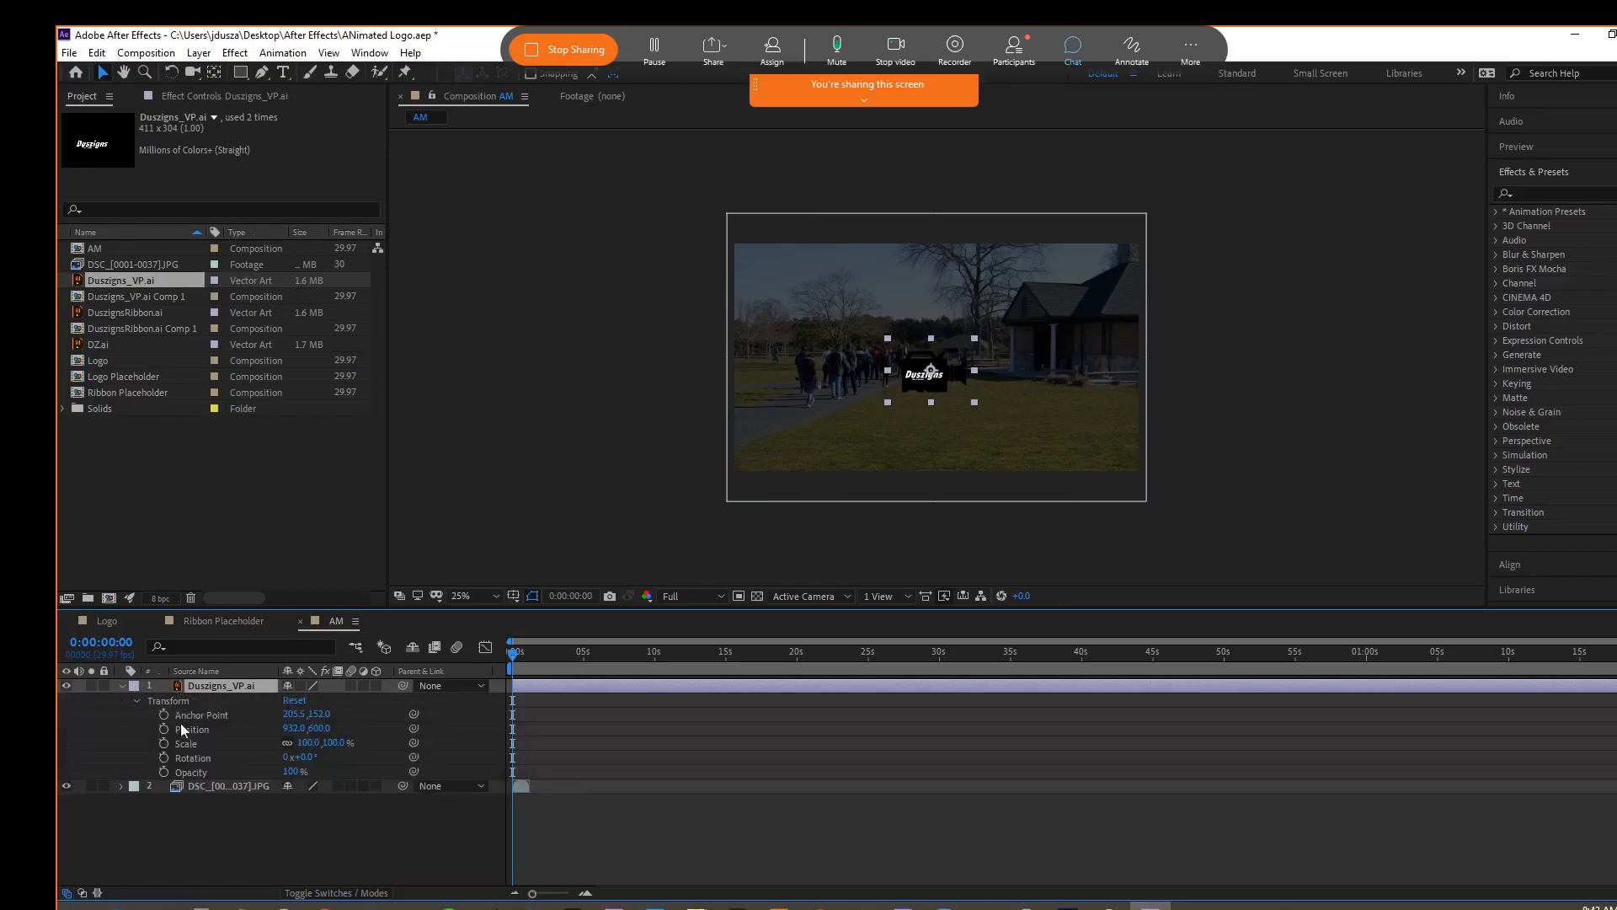
pyautogui.moveTo(312, 742); pyautogui.dragTo(493, 753)
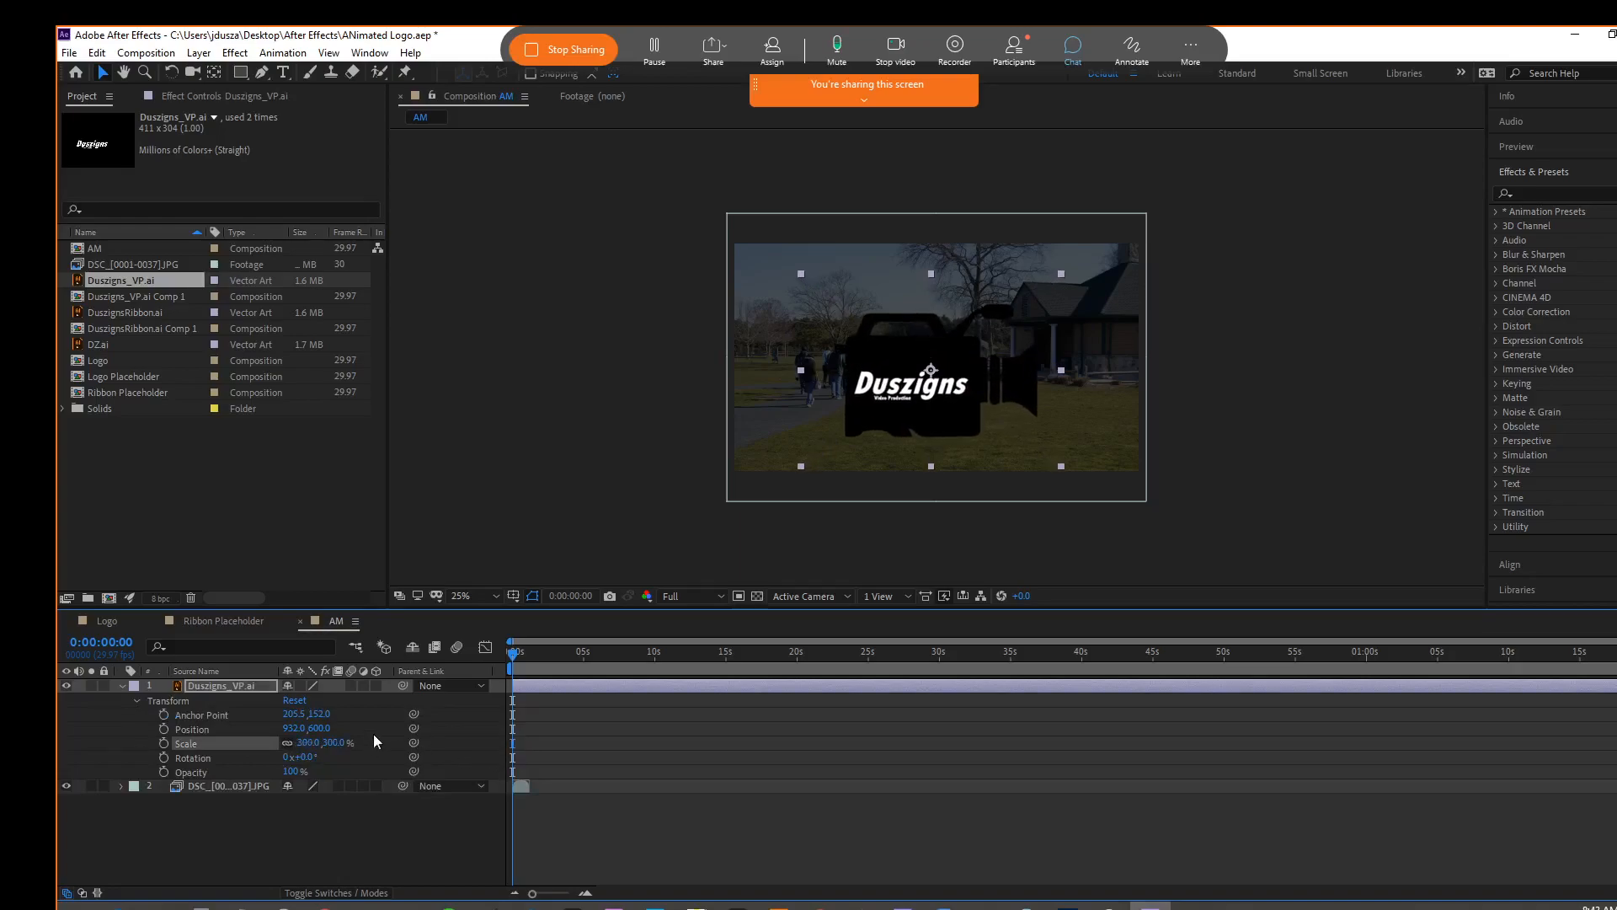
pyautogui.moveTo(318, 729); pyautogui.dragTo(346, 730)
pyautogui.moveTo(871, 418); pyautogui.dragTo(888, 401)
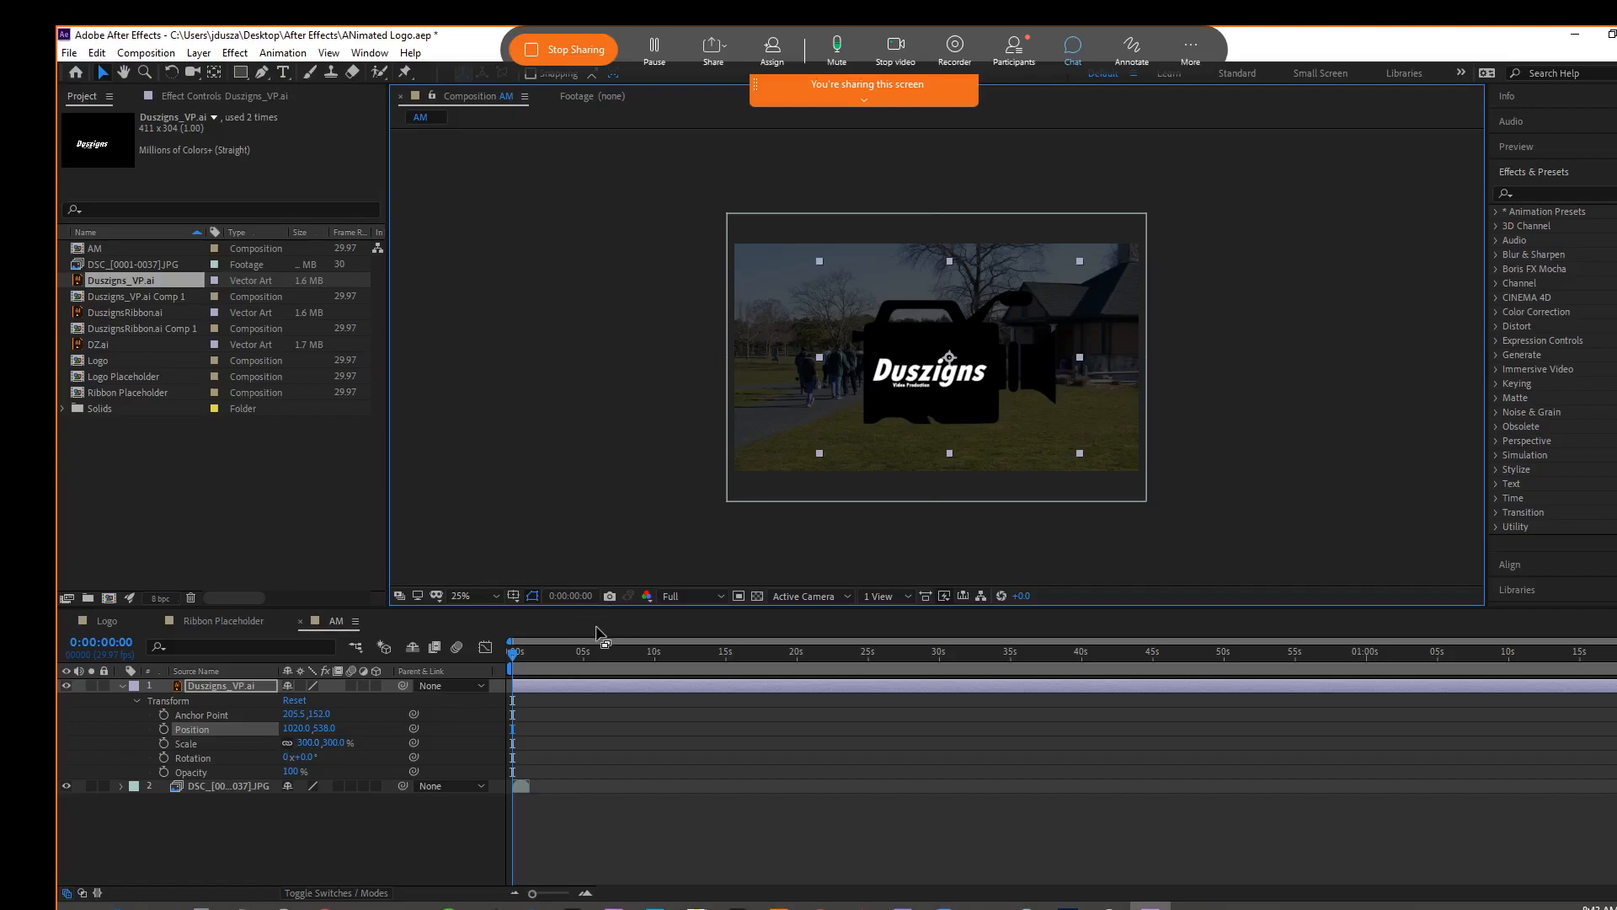
pyautogui.click(122, 685)
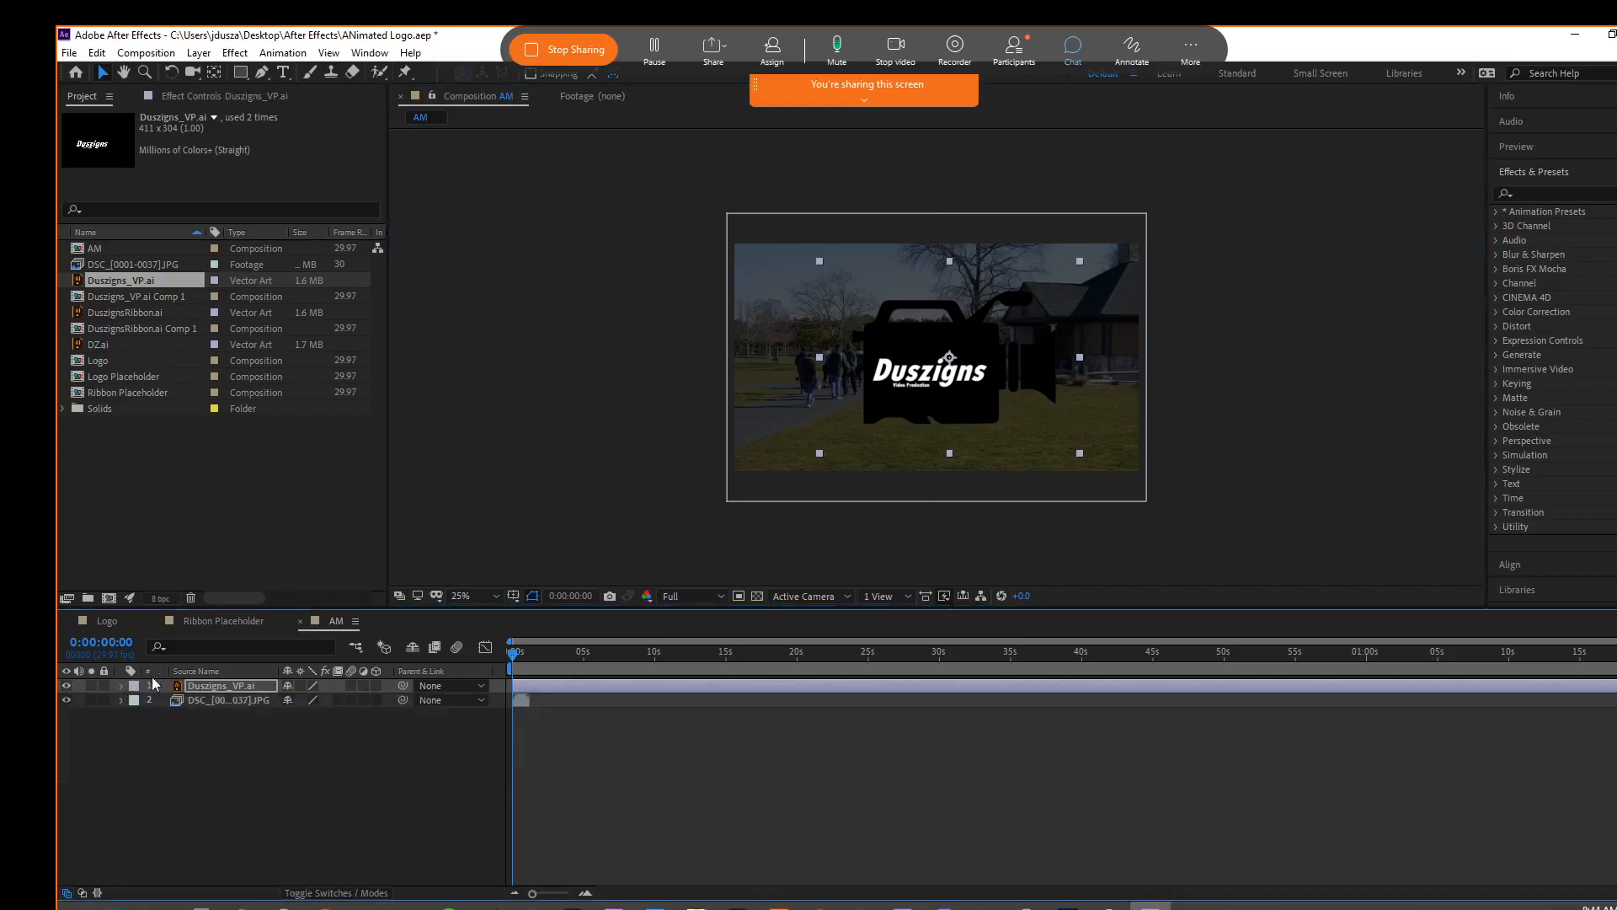
# Pre-compose the Duszigns_VP.ai layer as Logo Placeholder, leaving all attributes in AM, and check the new composition's contents.
pyautogui.rightClick(202, 691)
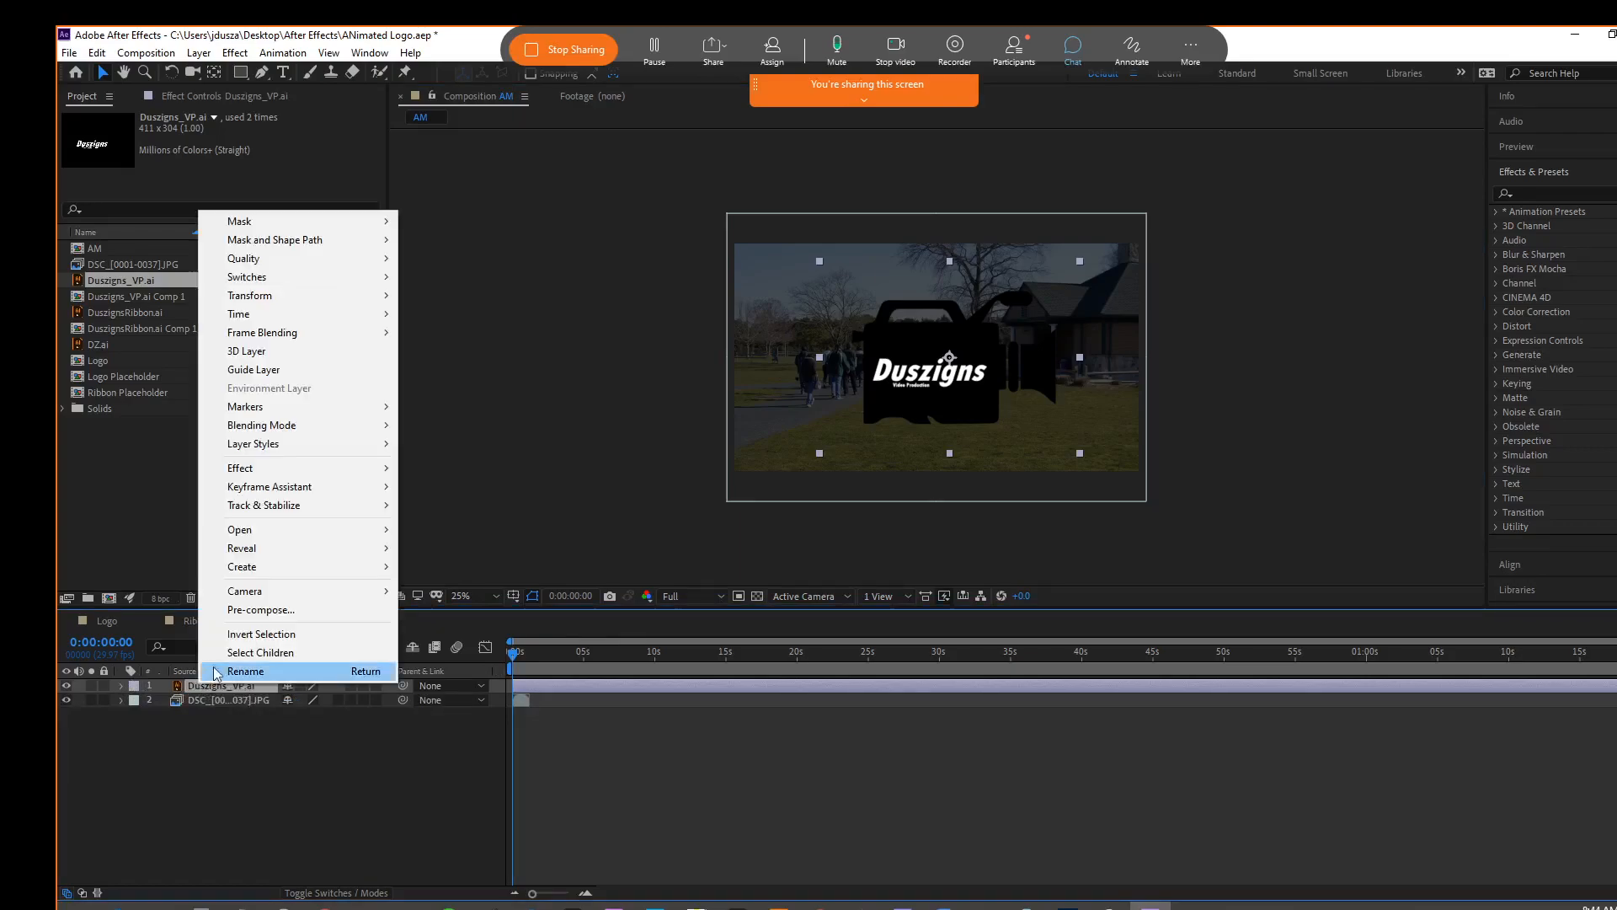
pyautogui.click(233, 619)
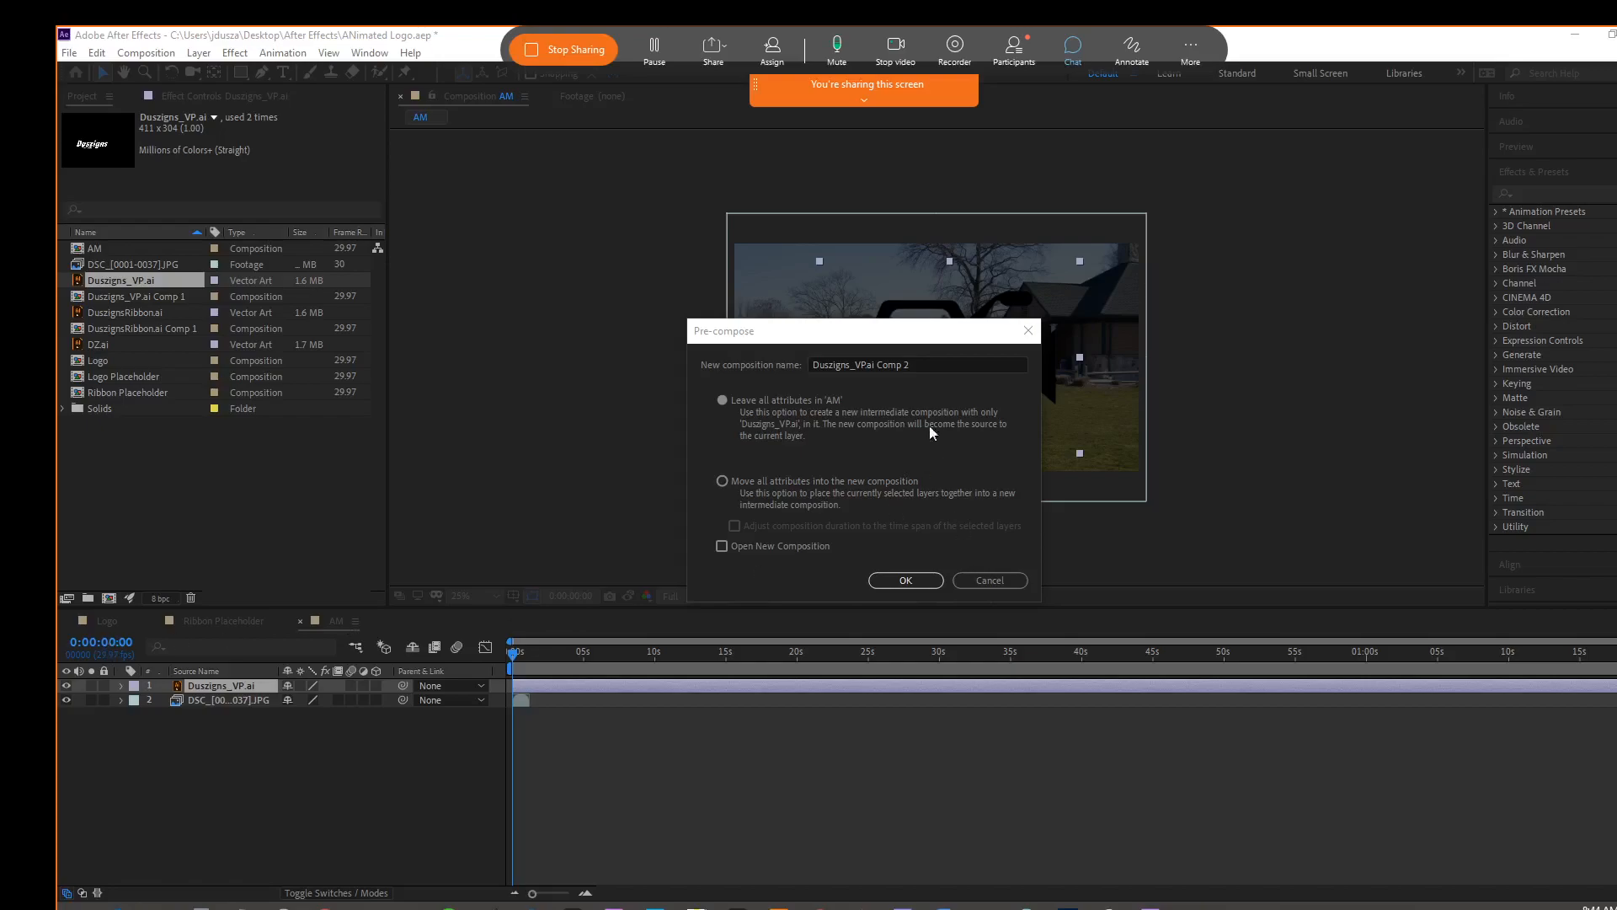
pyautogui.moveTo(939, 365); pyautogui.dragTo(716, 357)
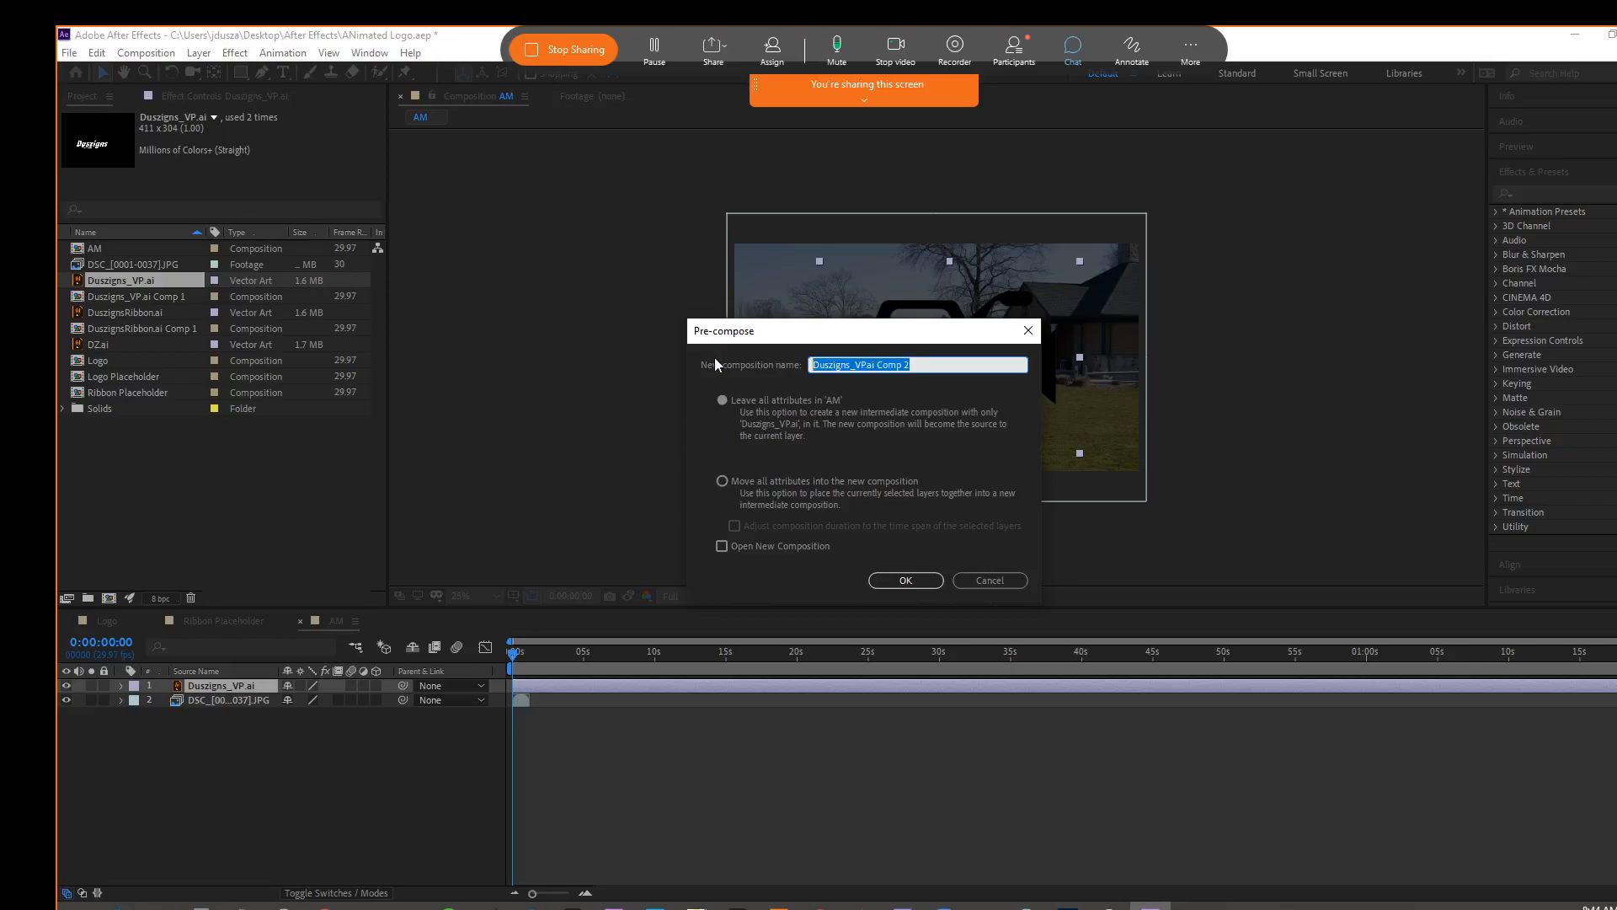
pyautogui.write('Logo Placeholder')
pyautogui.click(930, 582)
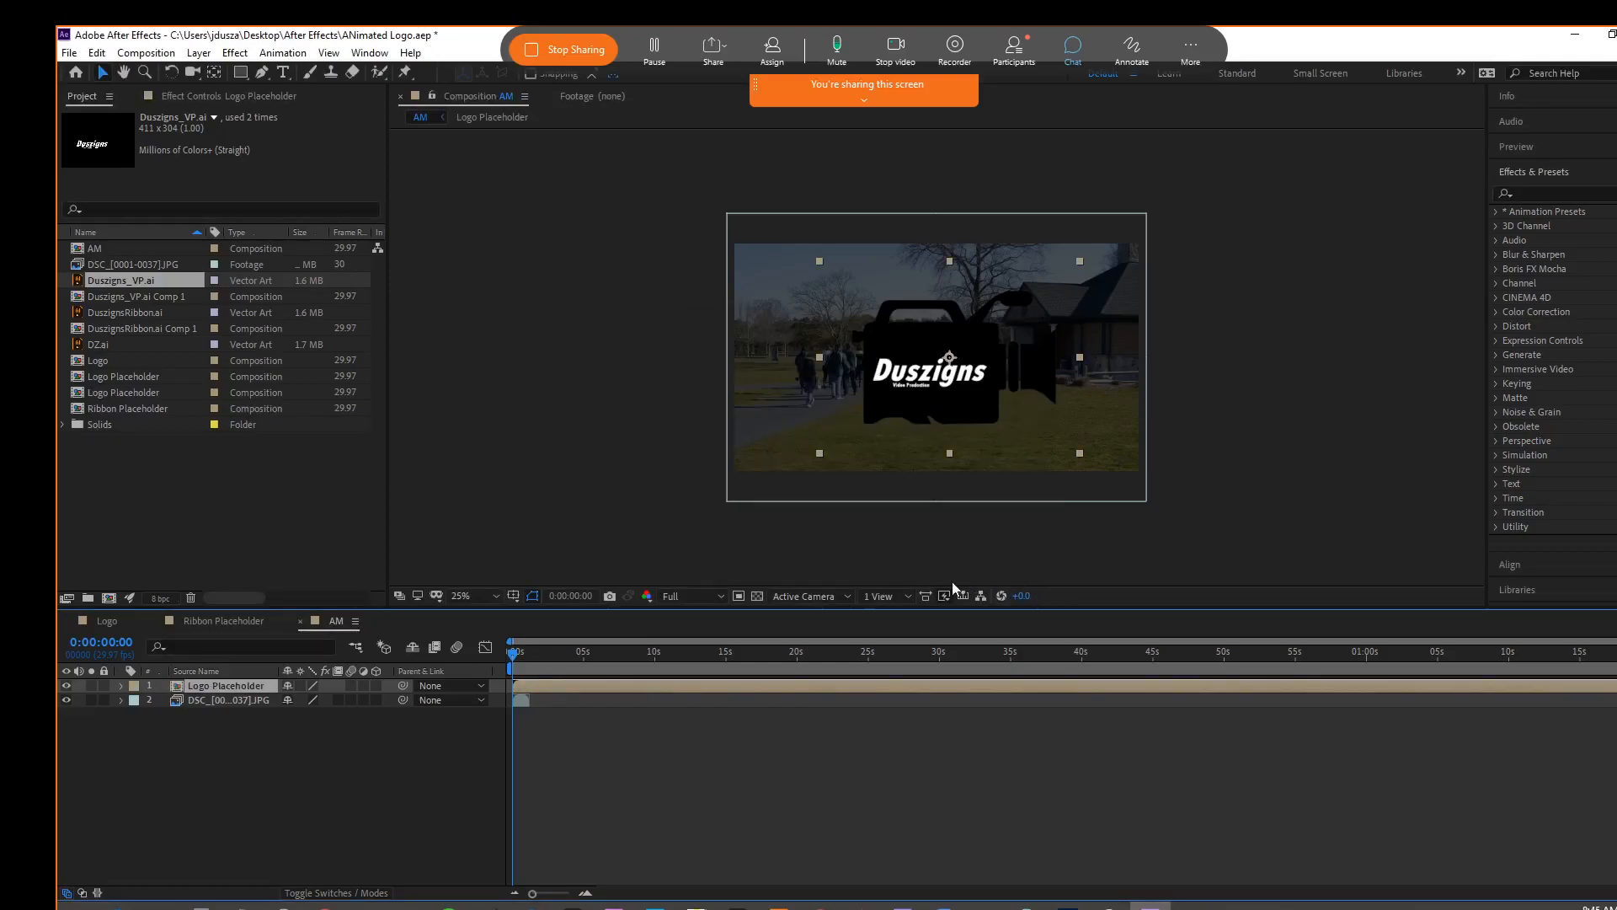
pyautogui.doubleClick(193, 687)
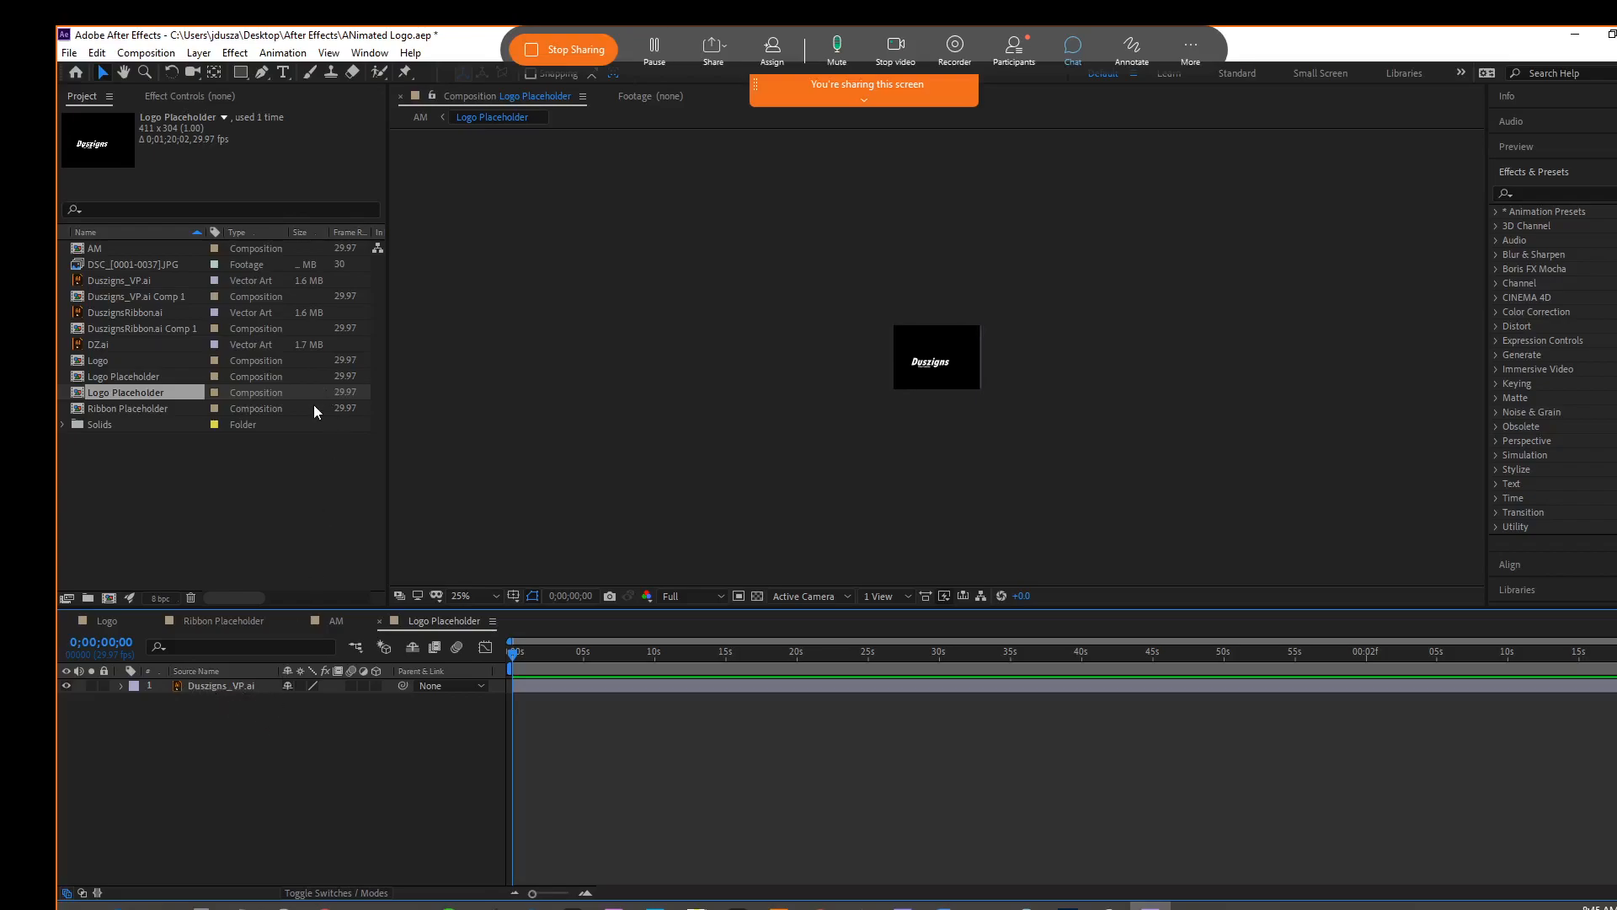
pyautogui.click(379, 621)
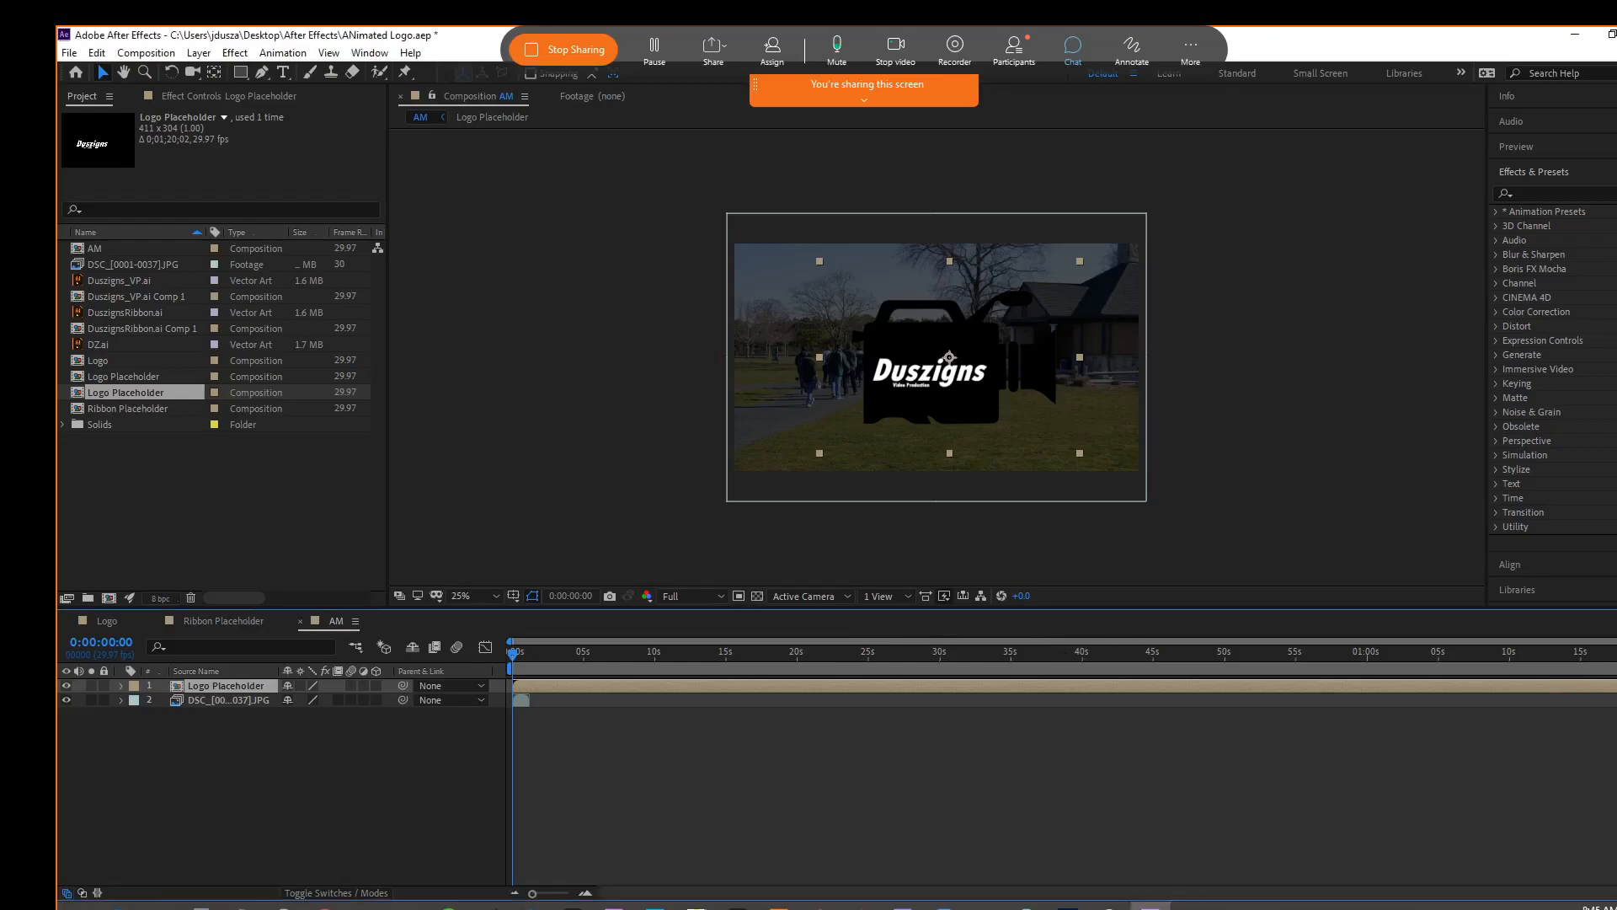
# Set the AM composition's work area to end at about 5 seconds.
pyautogui.moveTo(1612, 665); pyautogui.dragTo(588, 649)
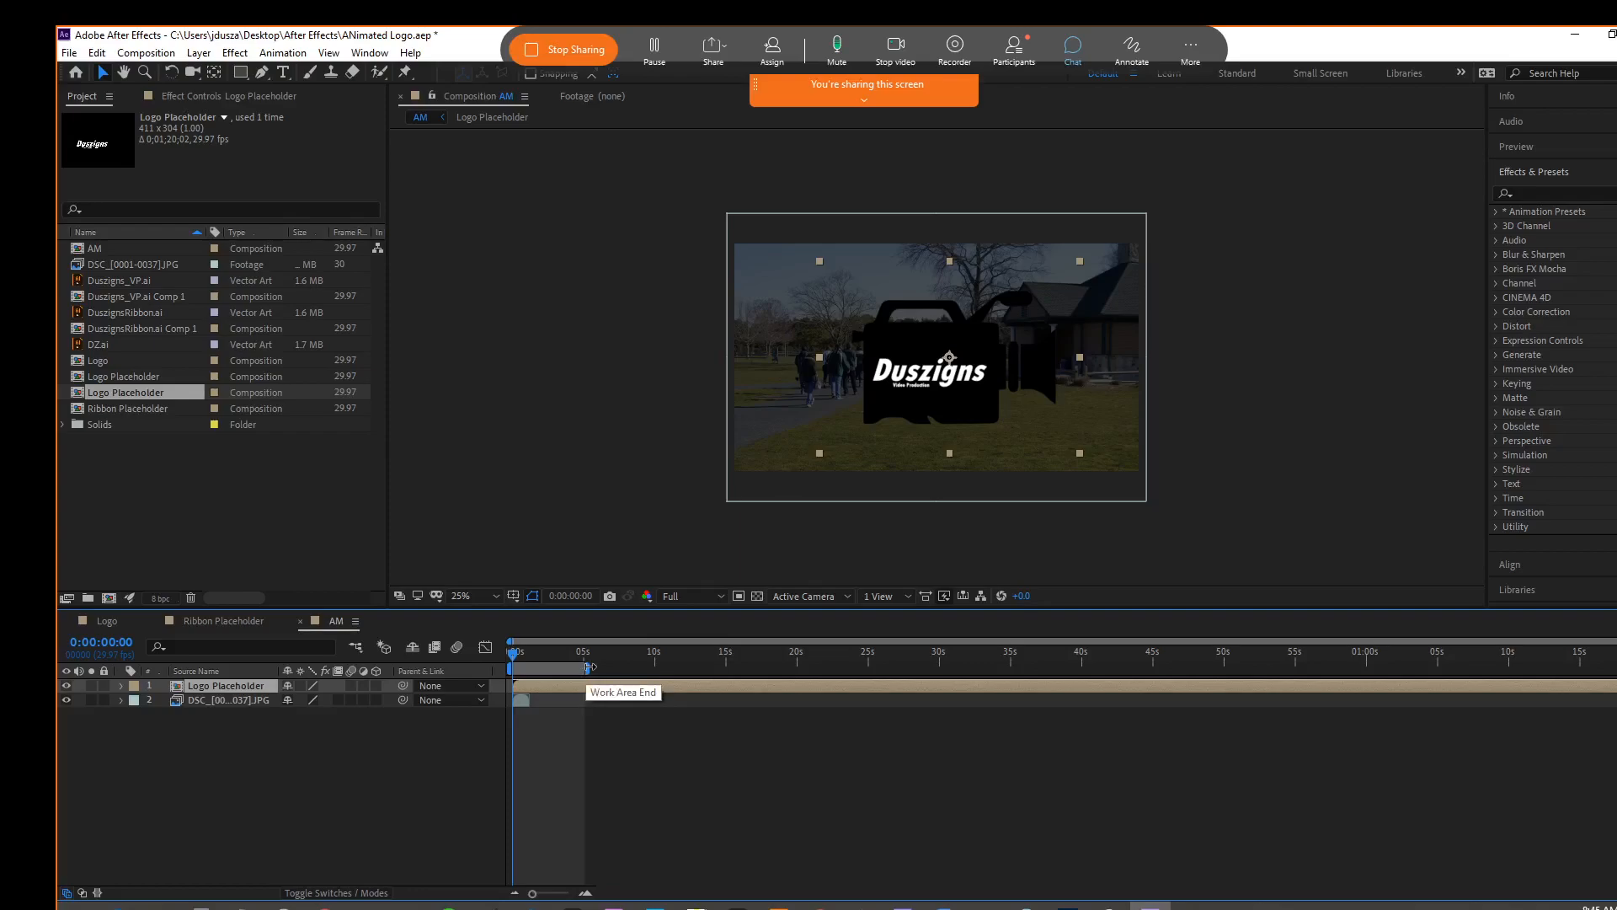
pyautogui.moveTo(1592, 628); pyautogui.dragTo(810, 639)
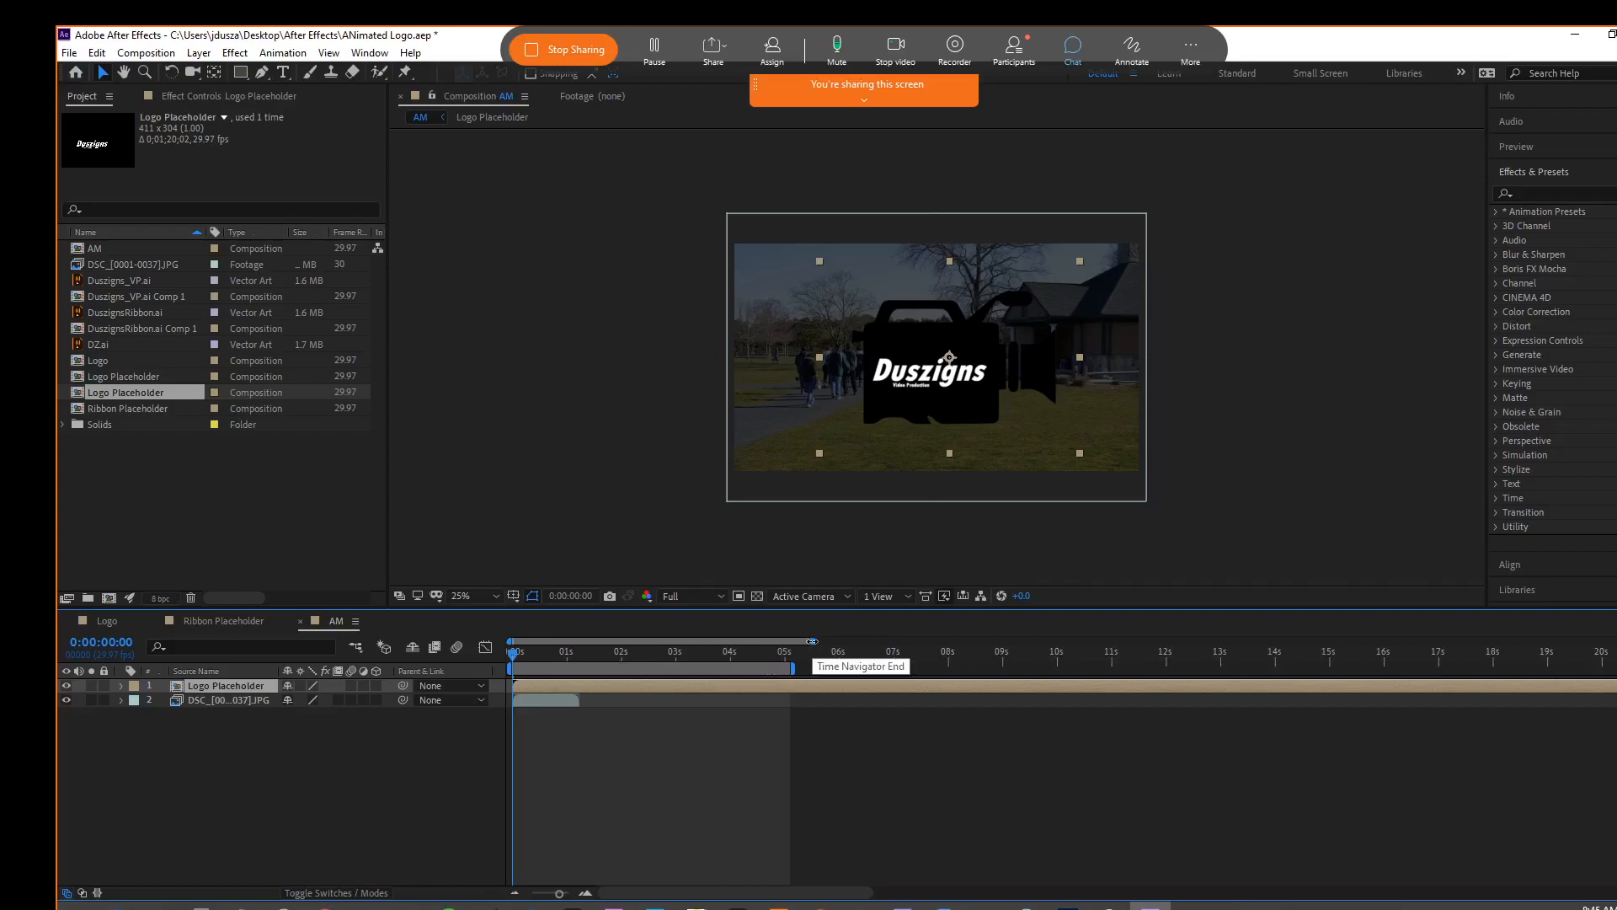
pyautogui.moveTo(812, 641); pyautogui.dragTo(807, 642)
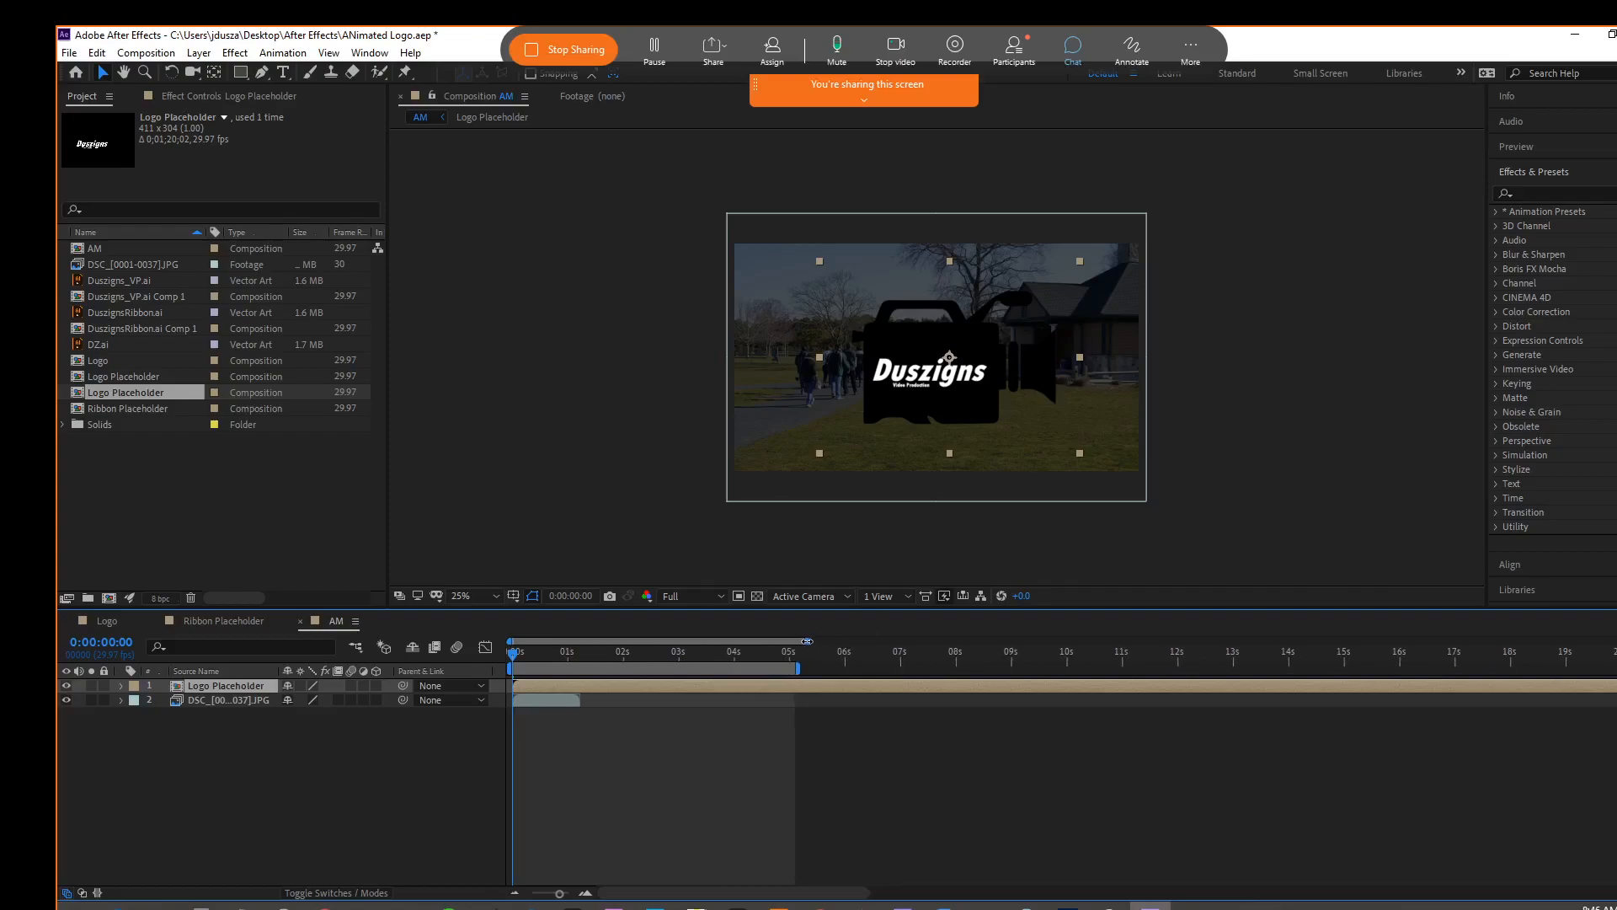
pyautogui.moveTo(807, 641); pyautogui.dragTo(640, 674)
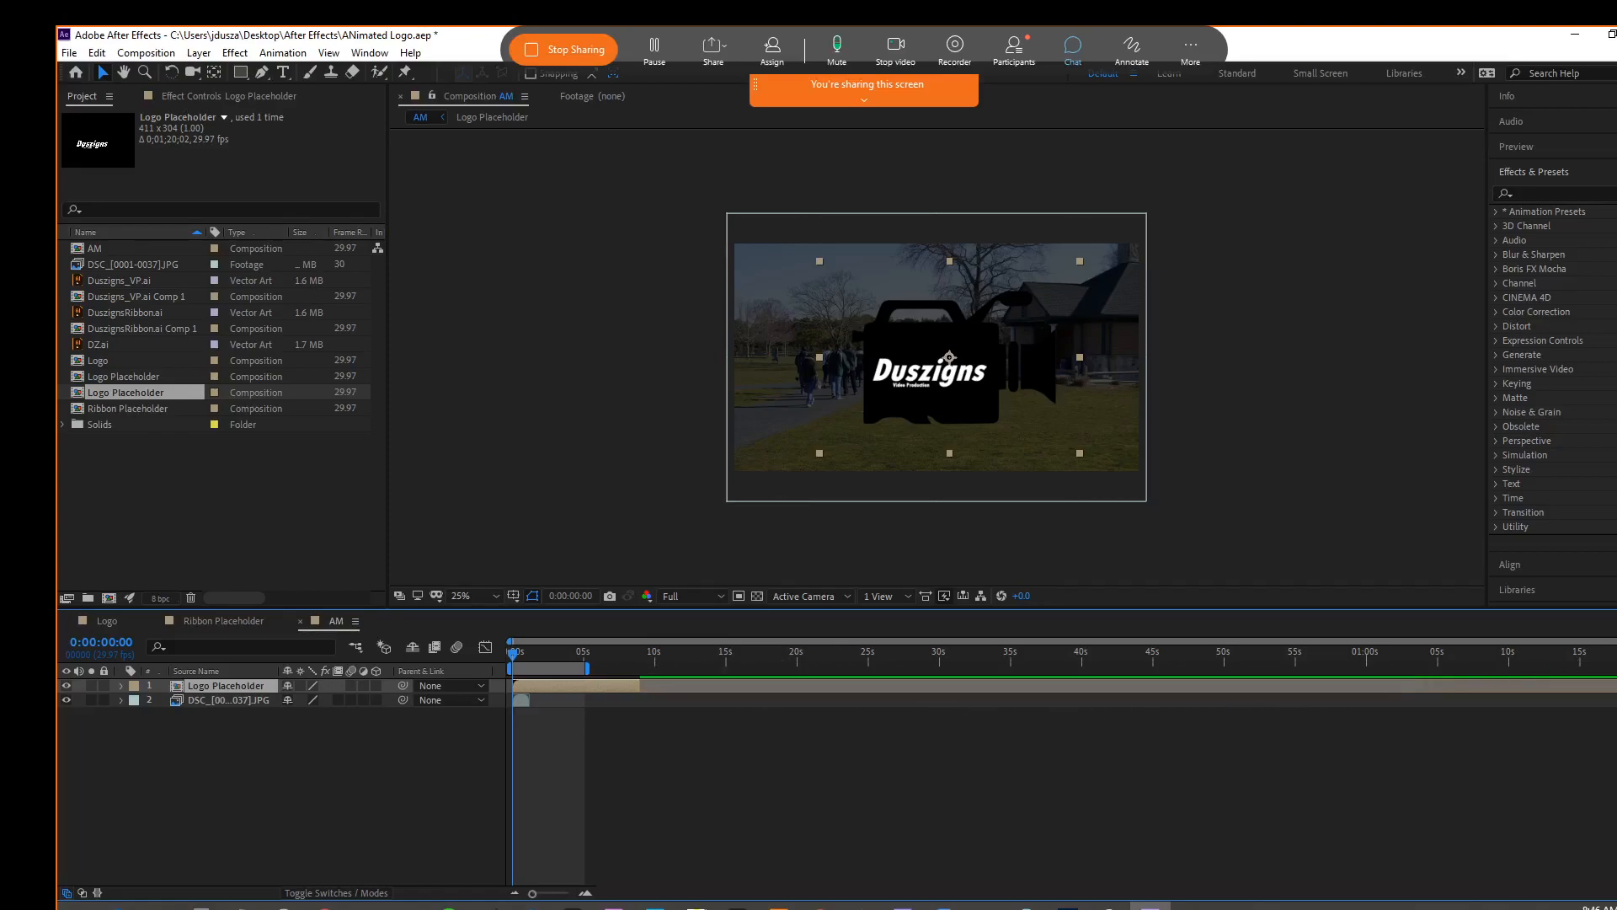
pyautogui.click(1124, 723)
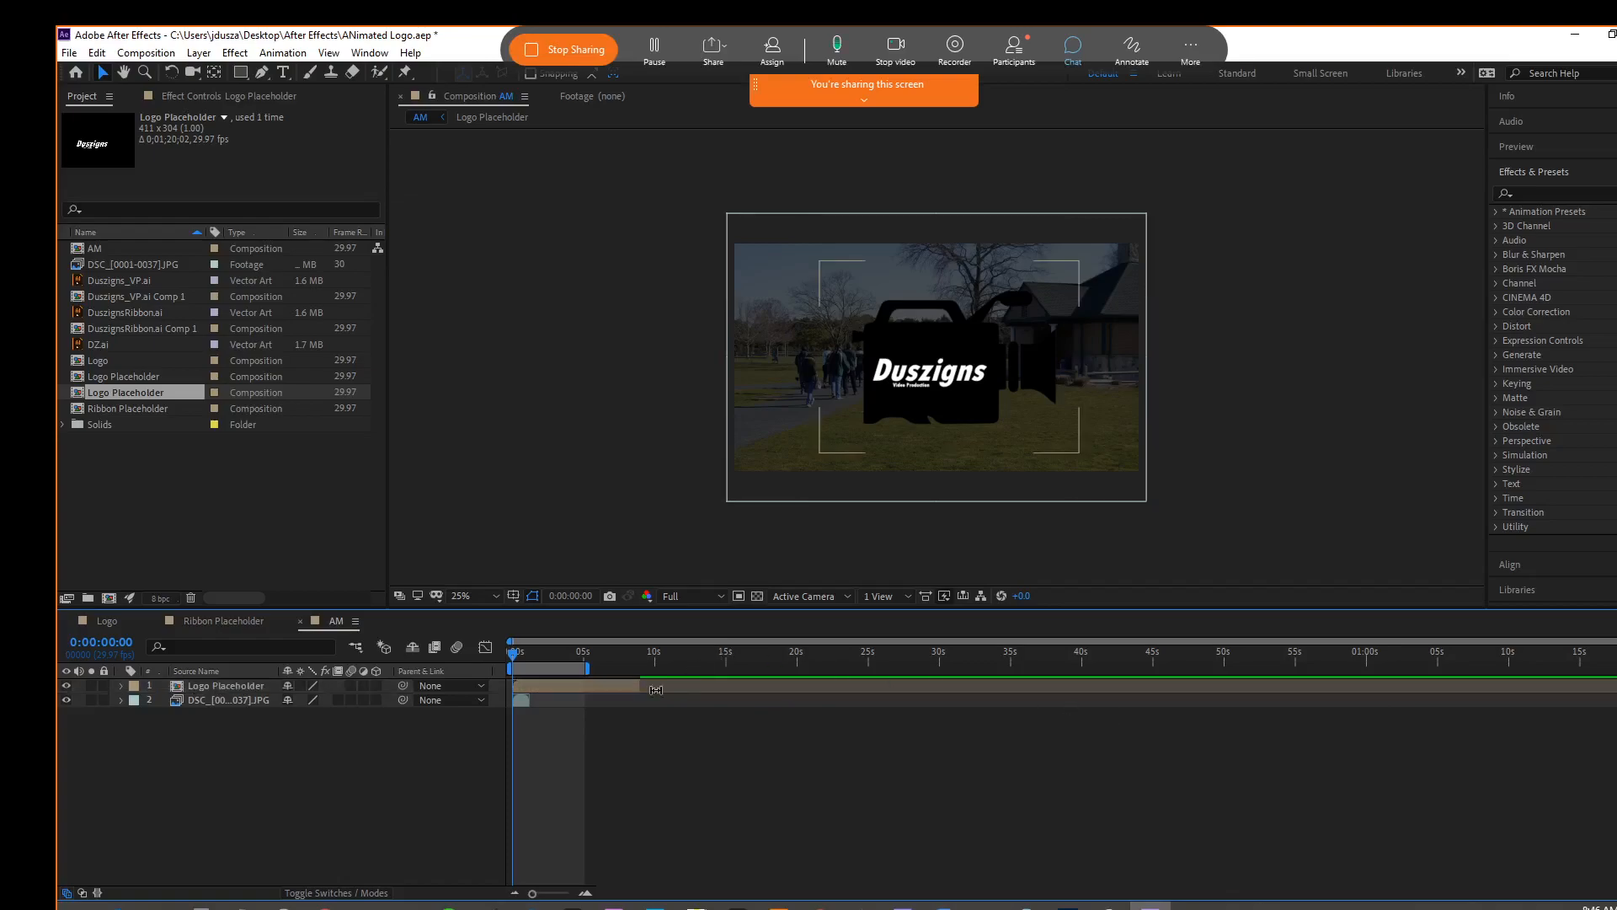
pyautogui.moveTo(1600, 644); pyautogui.dragTo(832, 651)
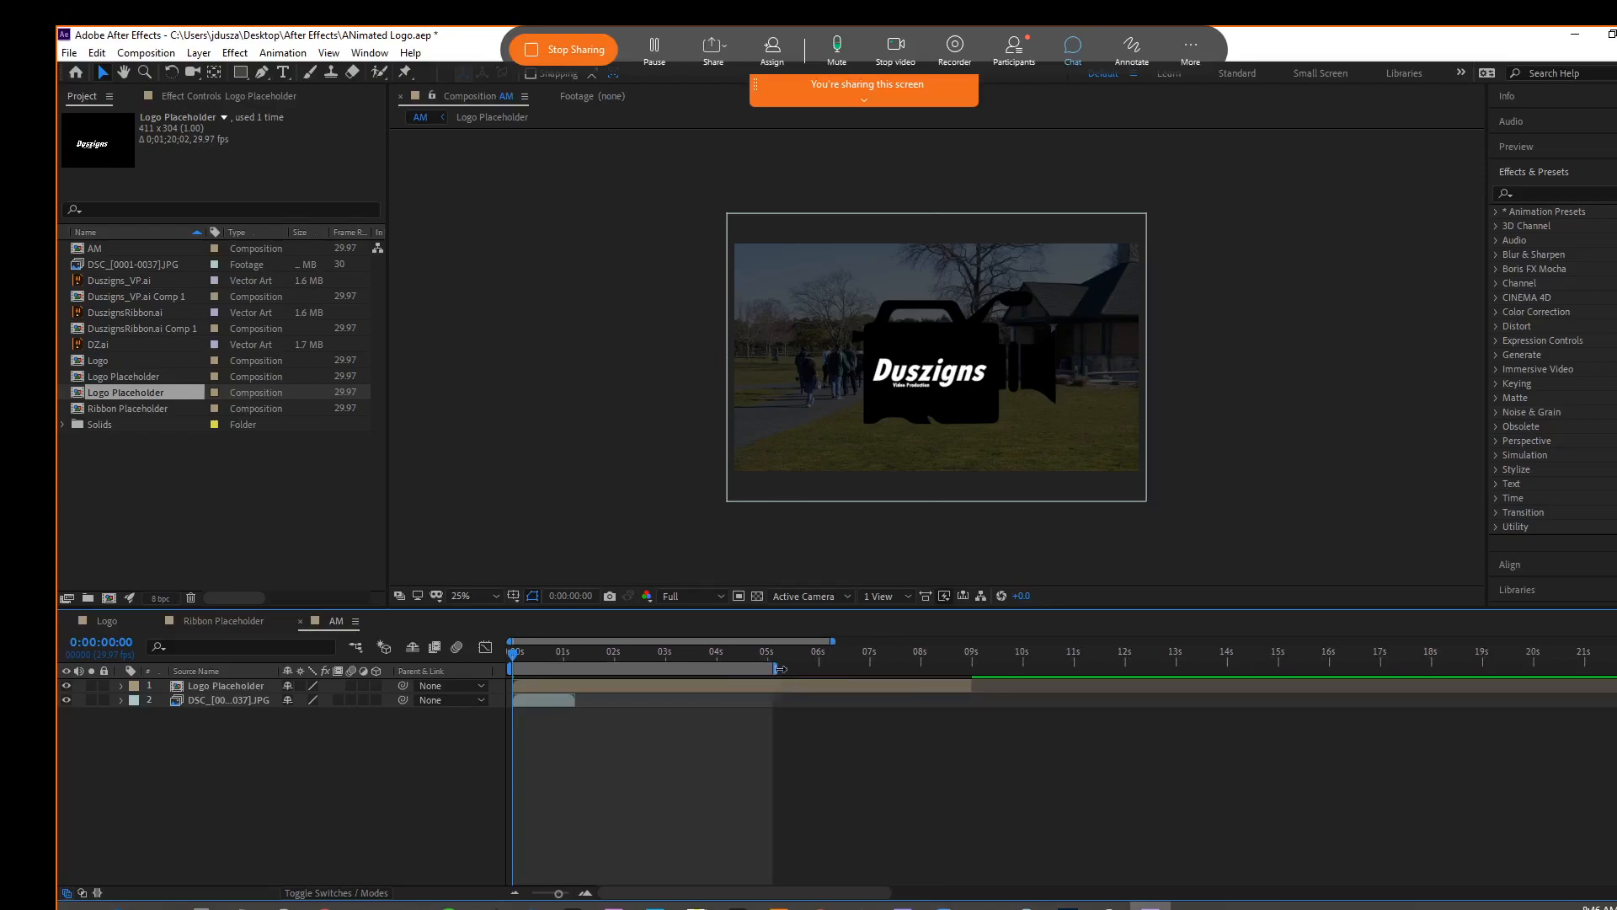
pyautogui.moveTo(832, 641); pyautogui.dragTo(820, 641)
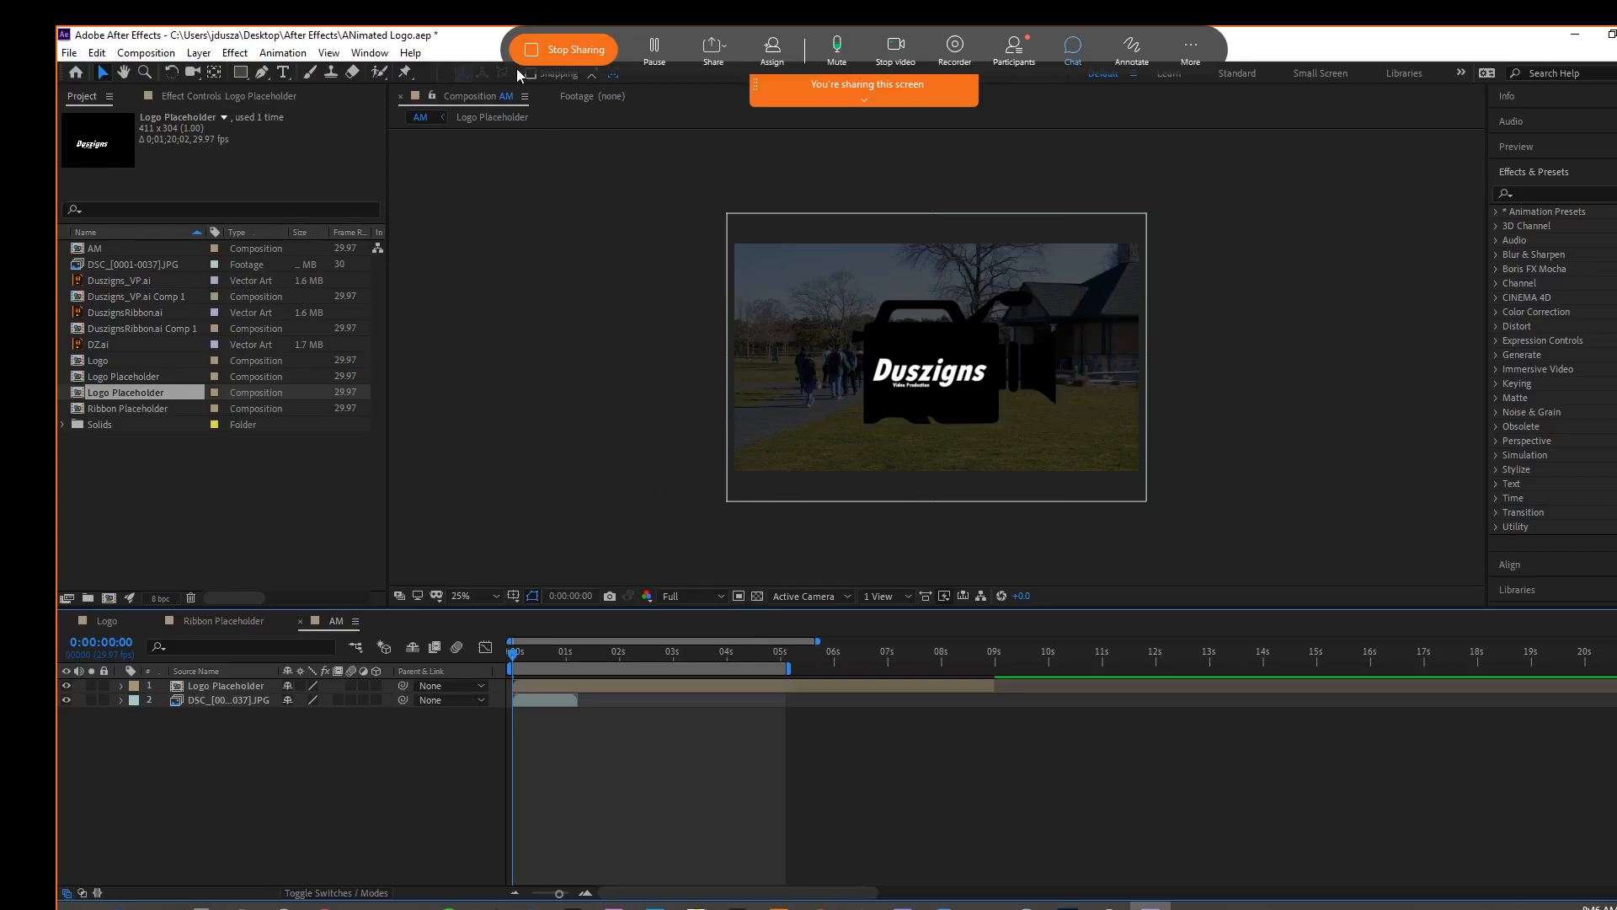
# Apply the Bevel Alpha effect to the Logo Placeholder layer and view the result at 50% magnification.
pyautogui.click(235, 53)
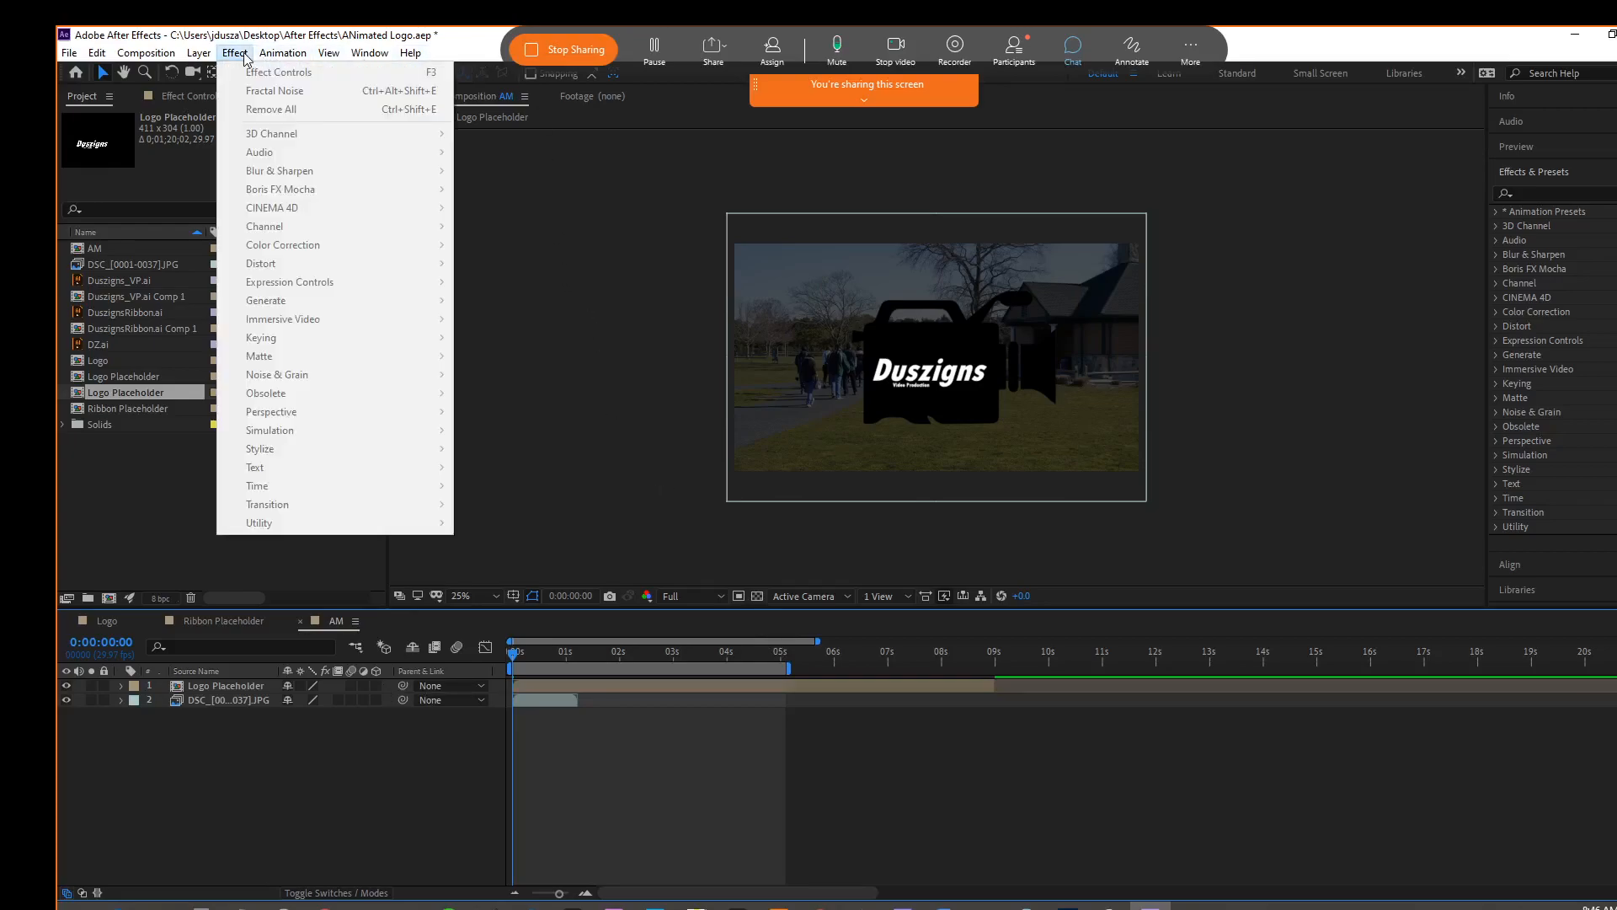
pyautogui.click(615, 684)
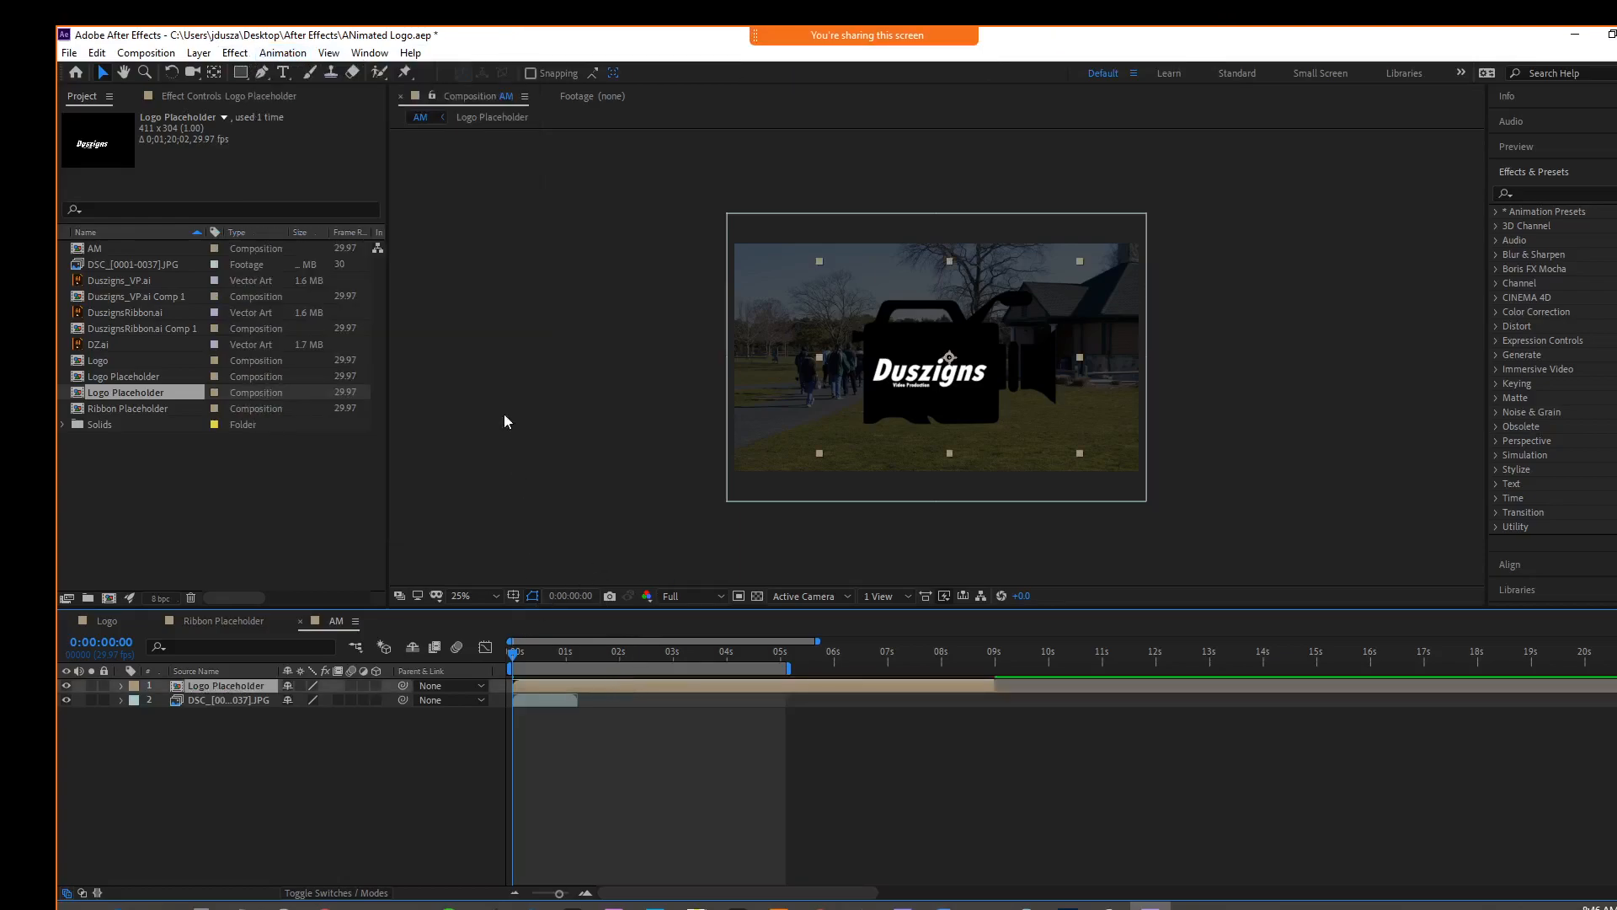
pyautogui.click(234, 54)
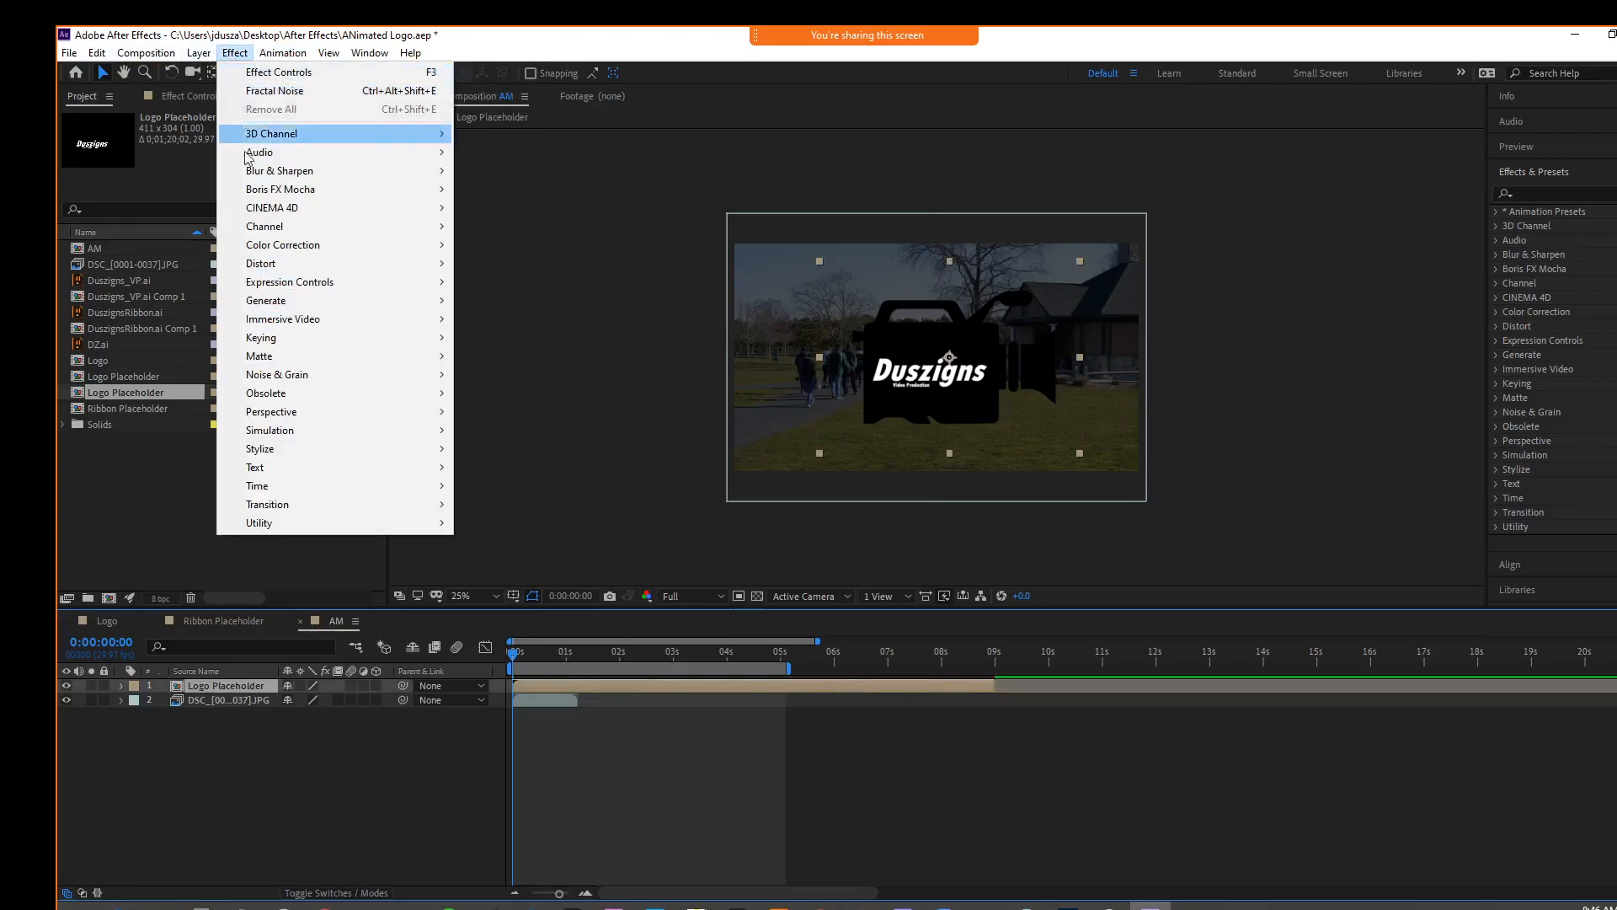
pyautogui.moveTo(278, 413)
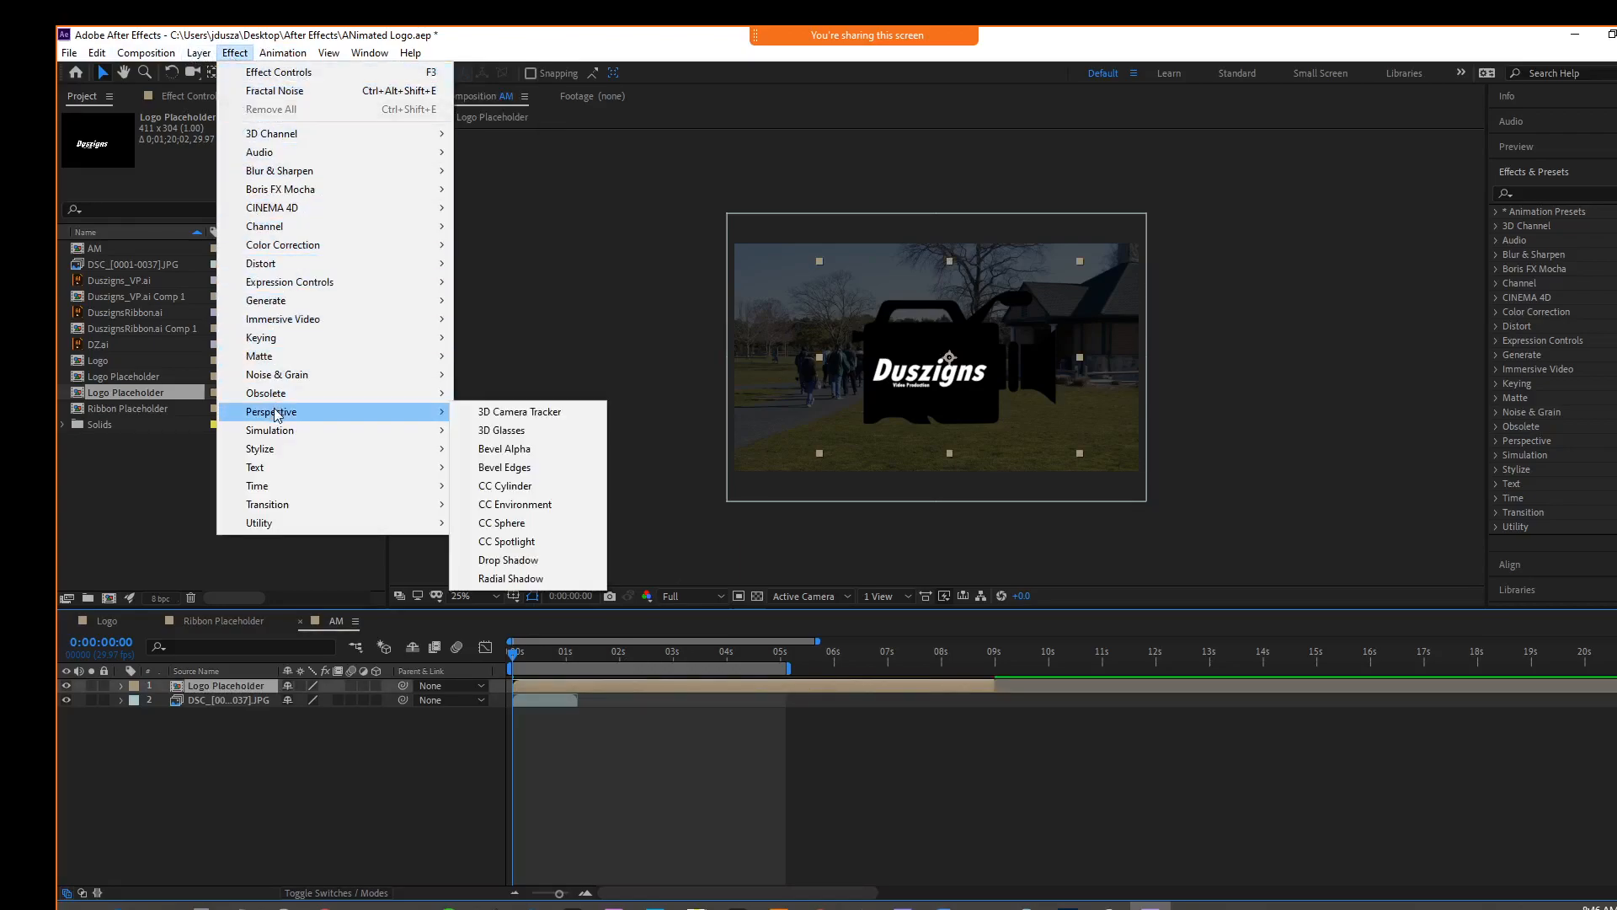
pyautogui.click(542, 448)
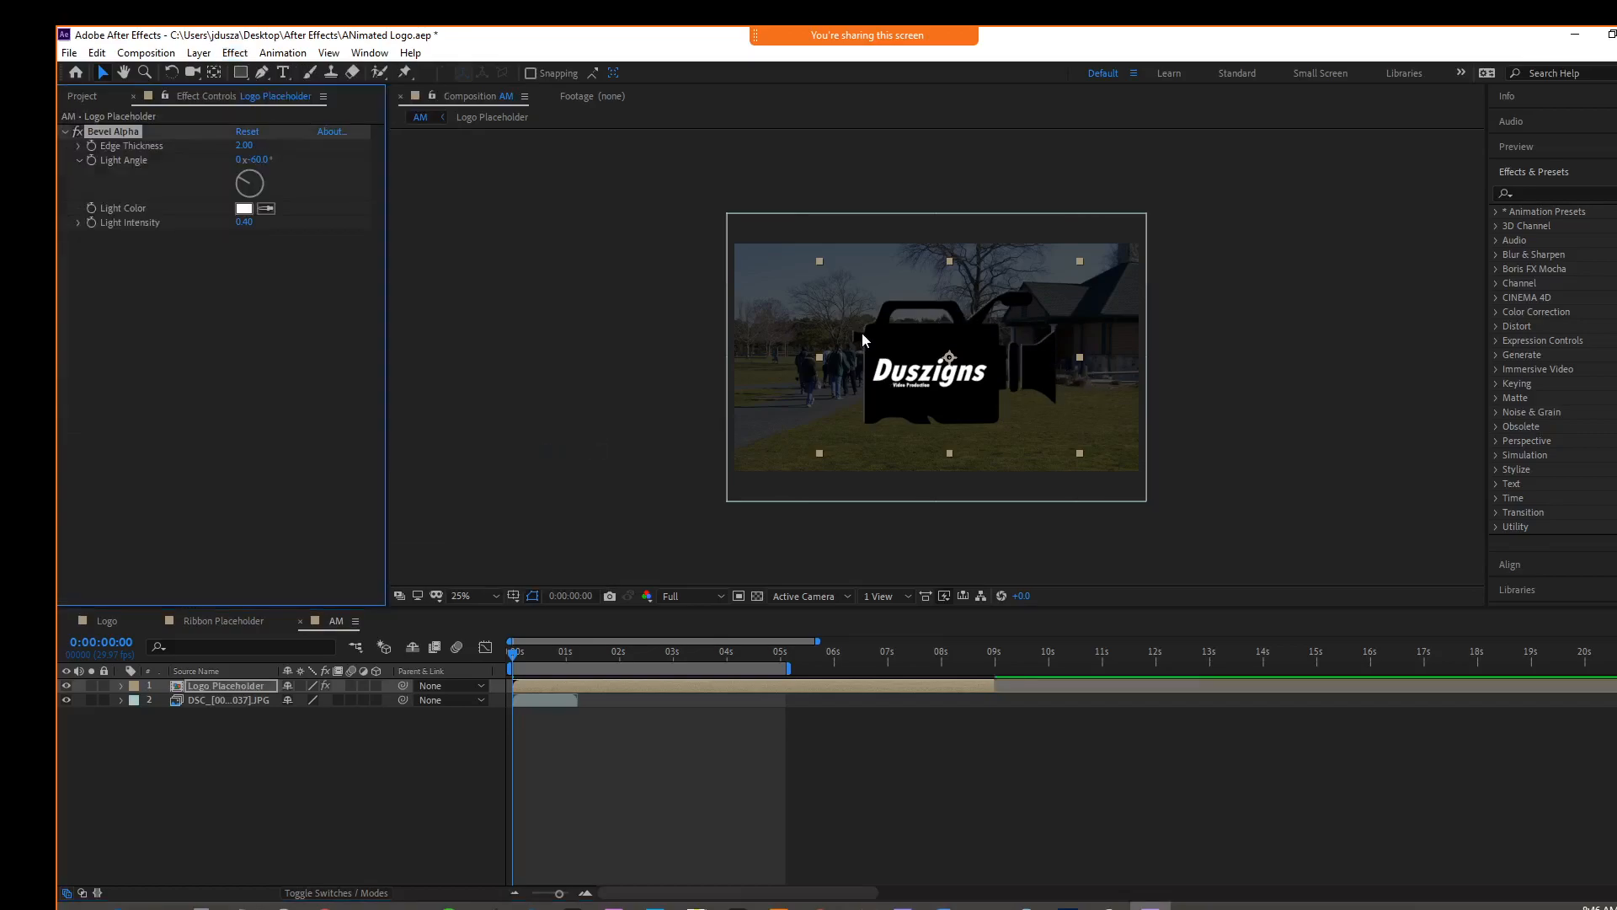
pyautogui.click(1069, 538)
pyautogui.press('.')
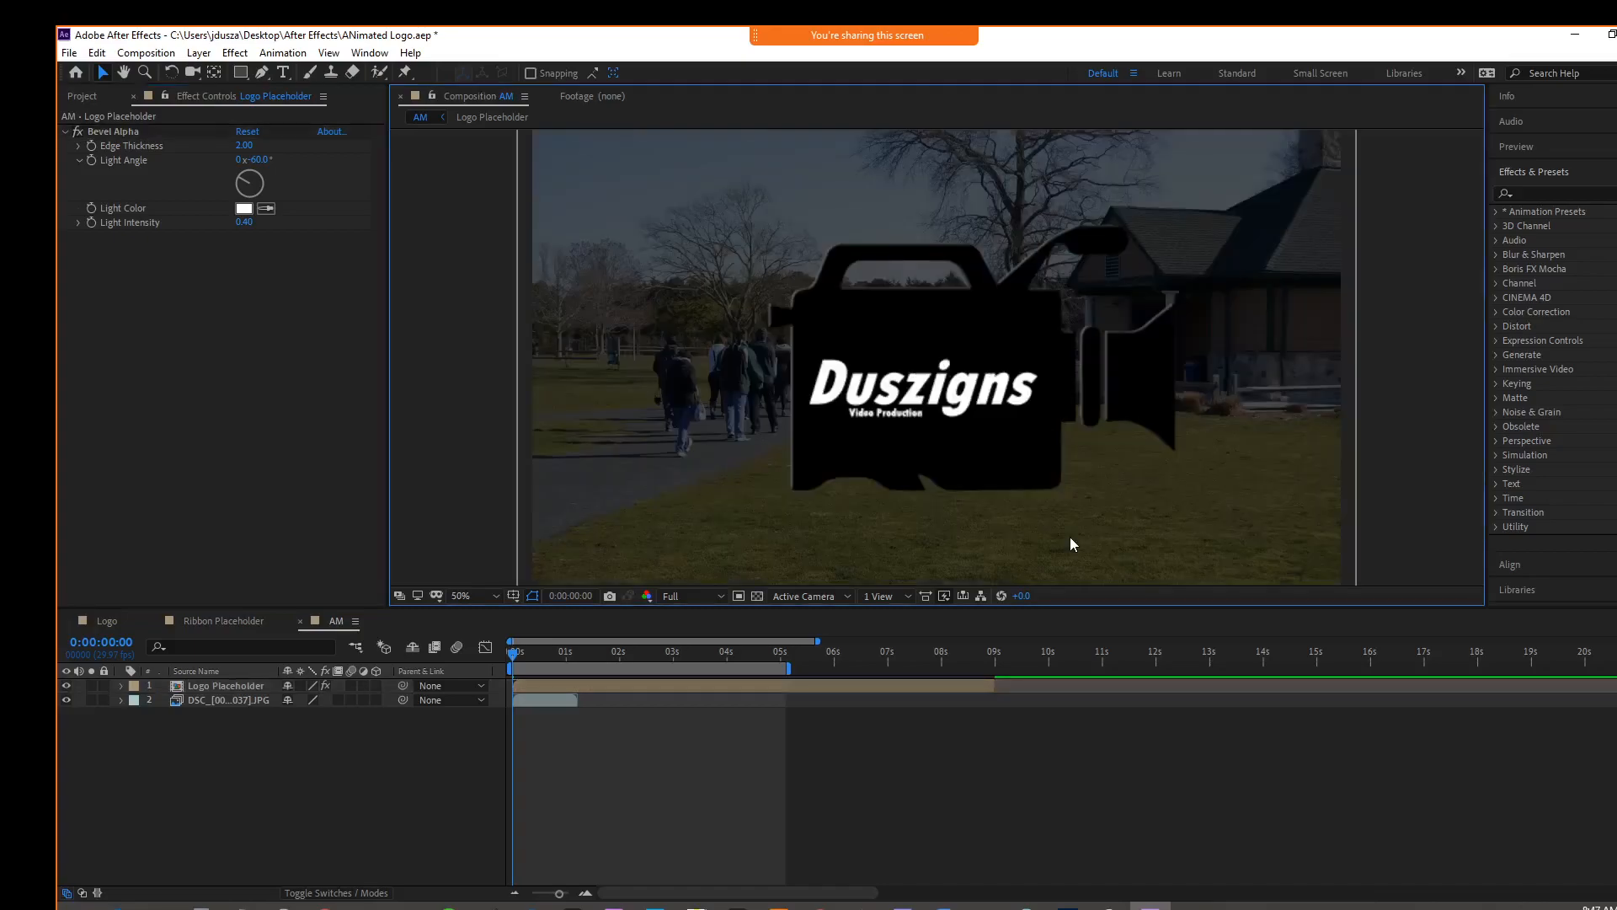
# Compare the logo with Bevel Alpha off and on, and set its Edge Thickness to 3.20 and Light Intensity to 0.59.
pyautogui.click(78, 133)
pyautogui.click(77, 133)
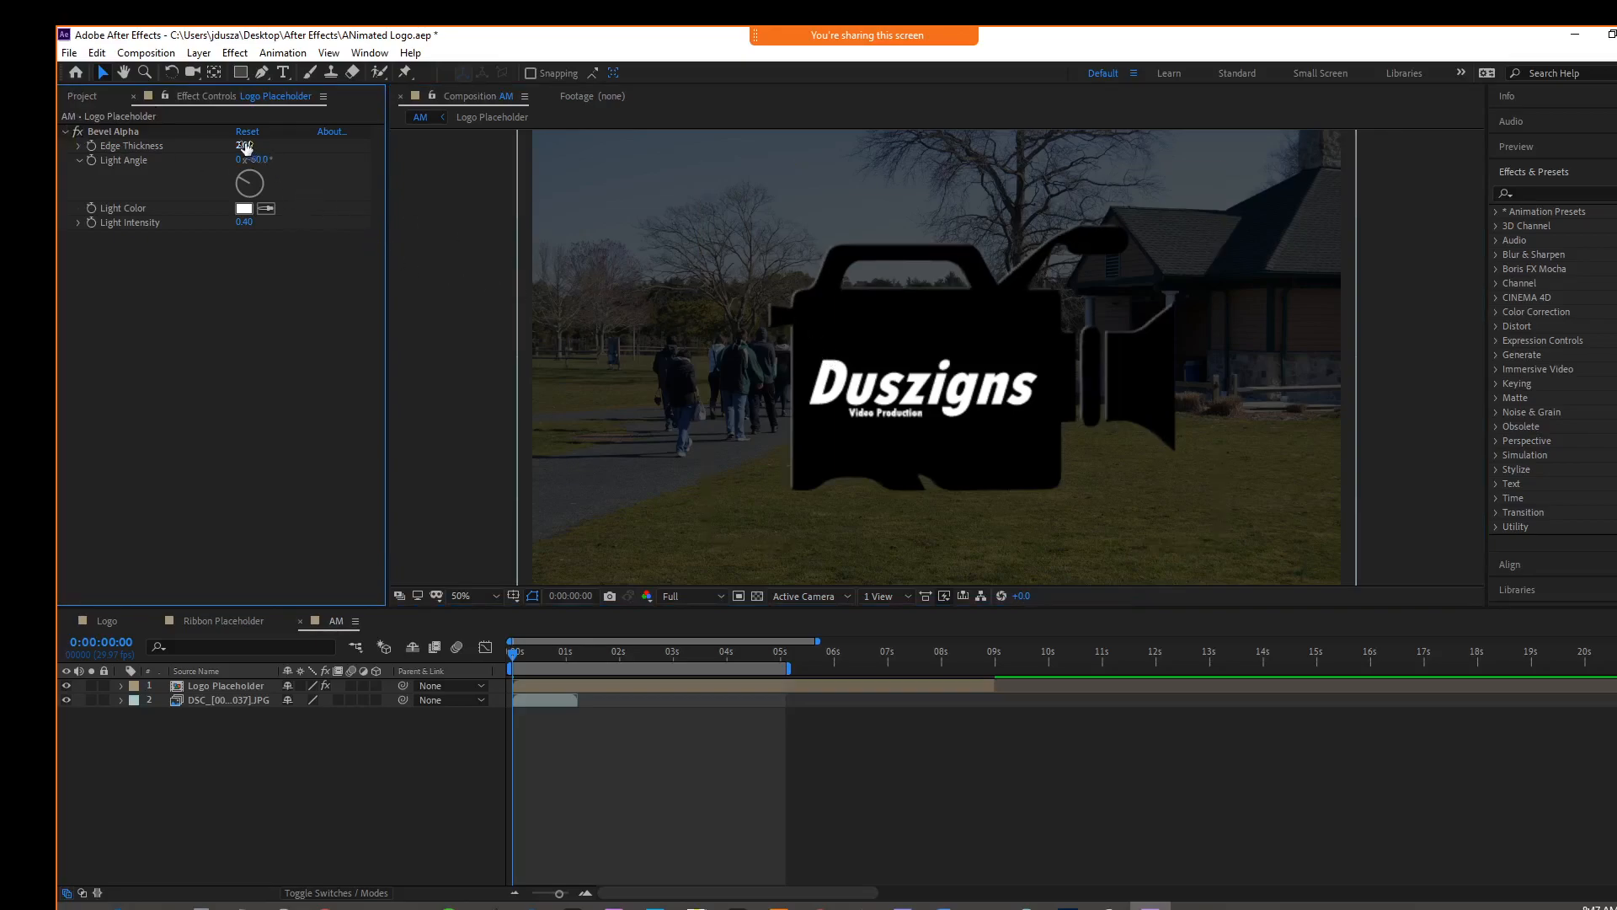
pyautogui.moveTo(245, 147); pyautogui.dragTo(257, 145)
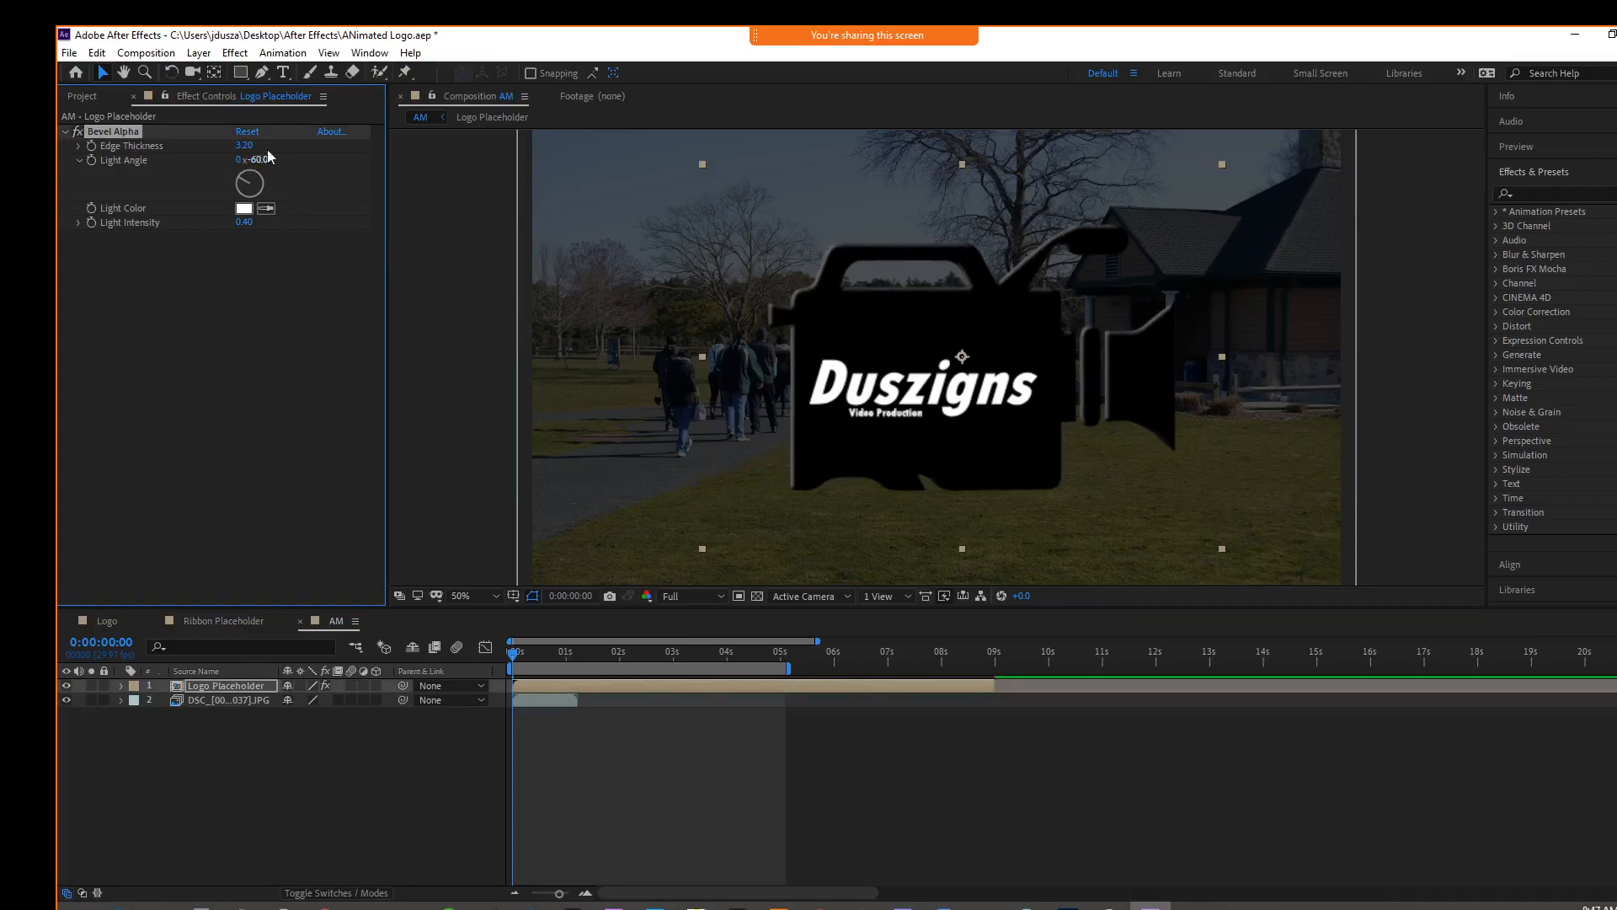
pyautogui.moveTo(244, 223); pyautogui.dragTo(258, 218)
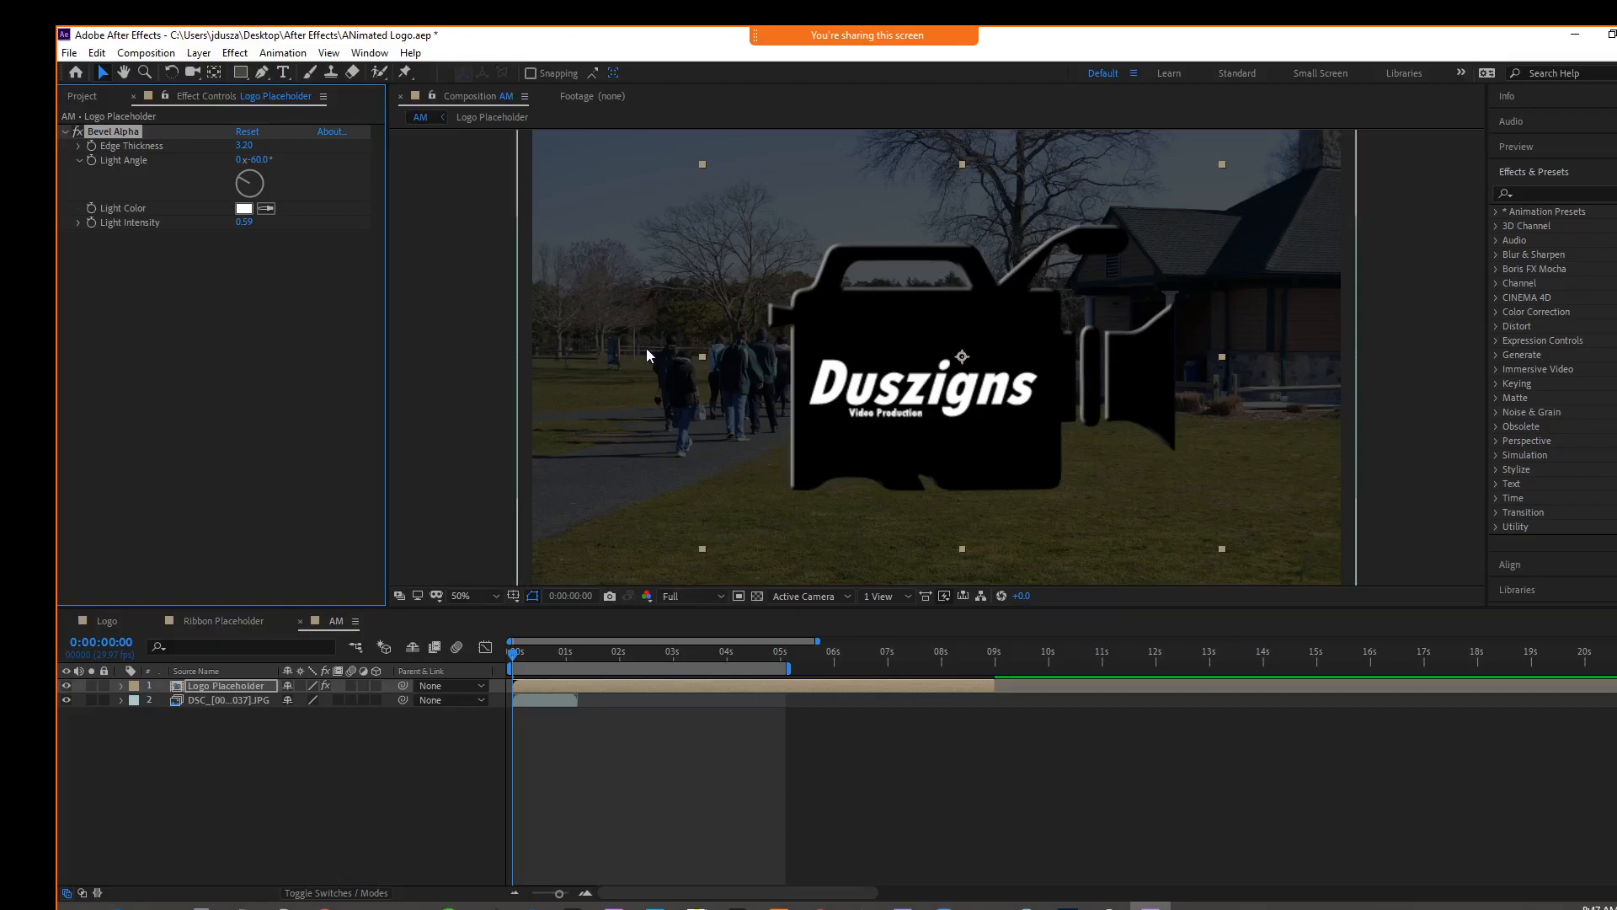
# Add CC Light Sweep to Logo Placeholder and keyframe its Center from -43.5, 76.0 at the start to 337.5, 76.0 at 0:00:04:26.
pyautogui.click(235, 53)
pyautogui.click(236, 54)
pyautogui.hotkey('alt', 'Tab')
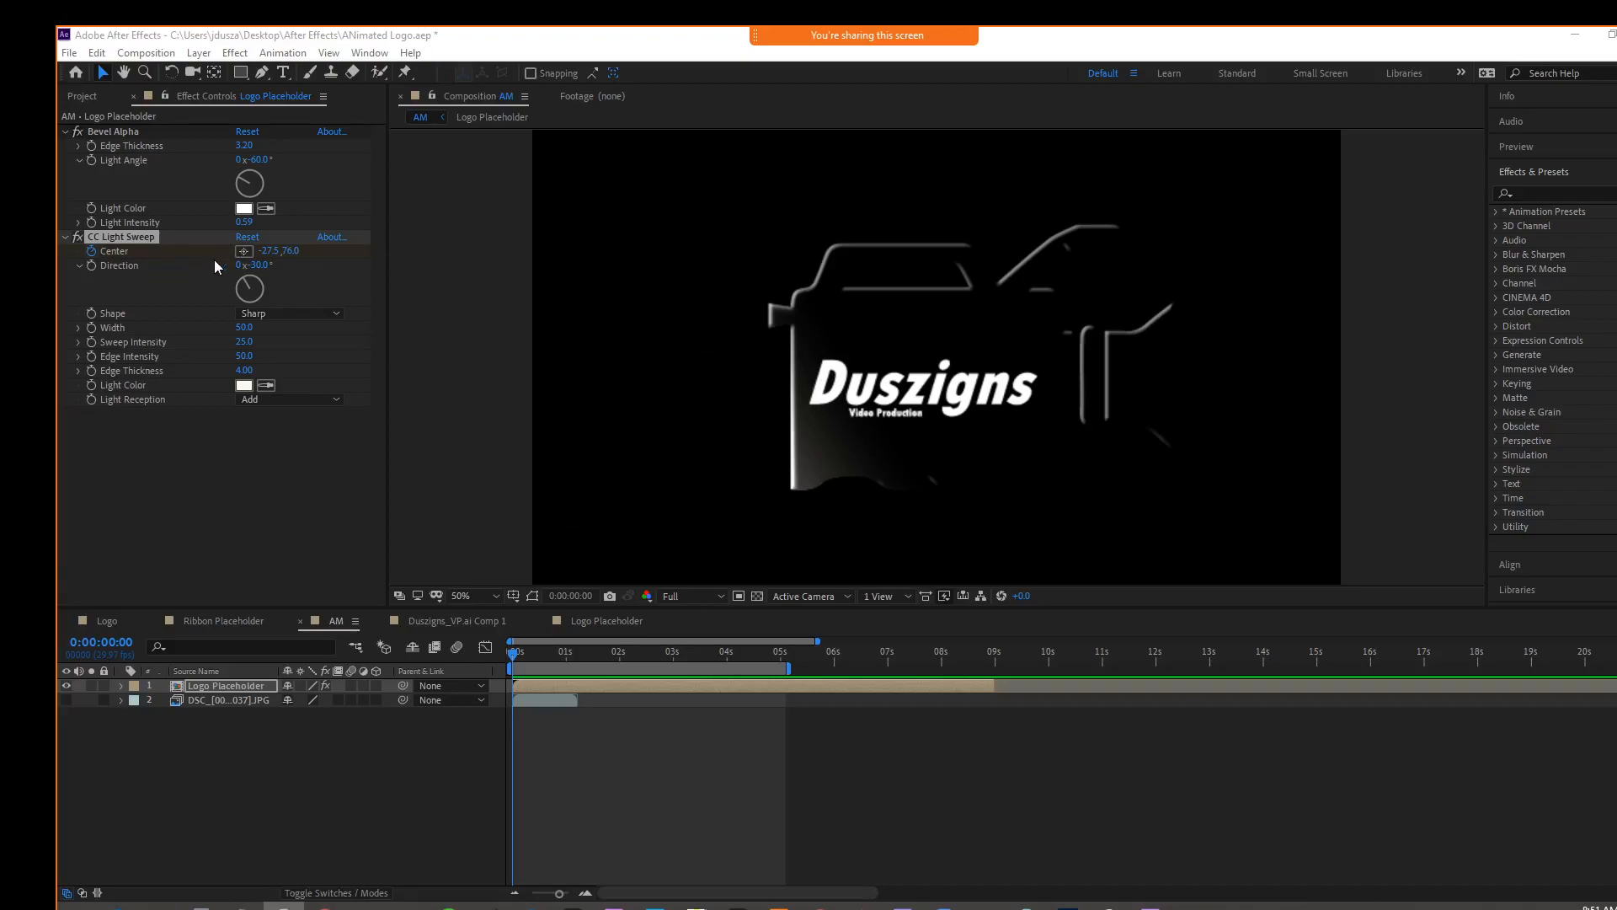
pyautogui.moveTo(263, 251)
pyautogui.mouseDown()
pyautogui.moveTo(376, 243)
pyautogui.moveTo(262, 264)
pyautogui.mouseUp()
pyautogui.moveTo(512, 668); pyautogui.dragTo(772, 684)
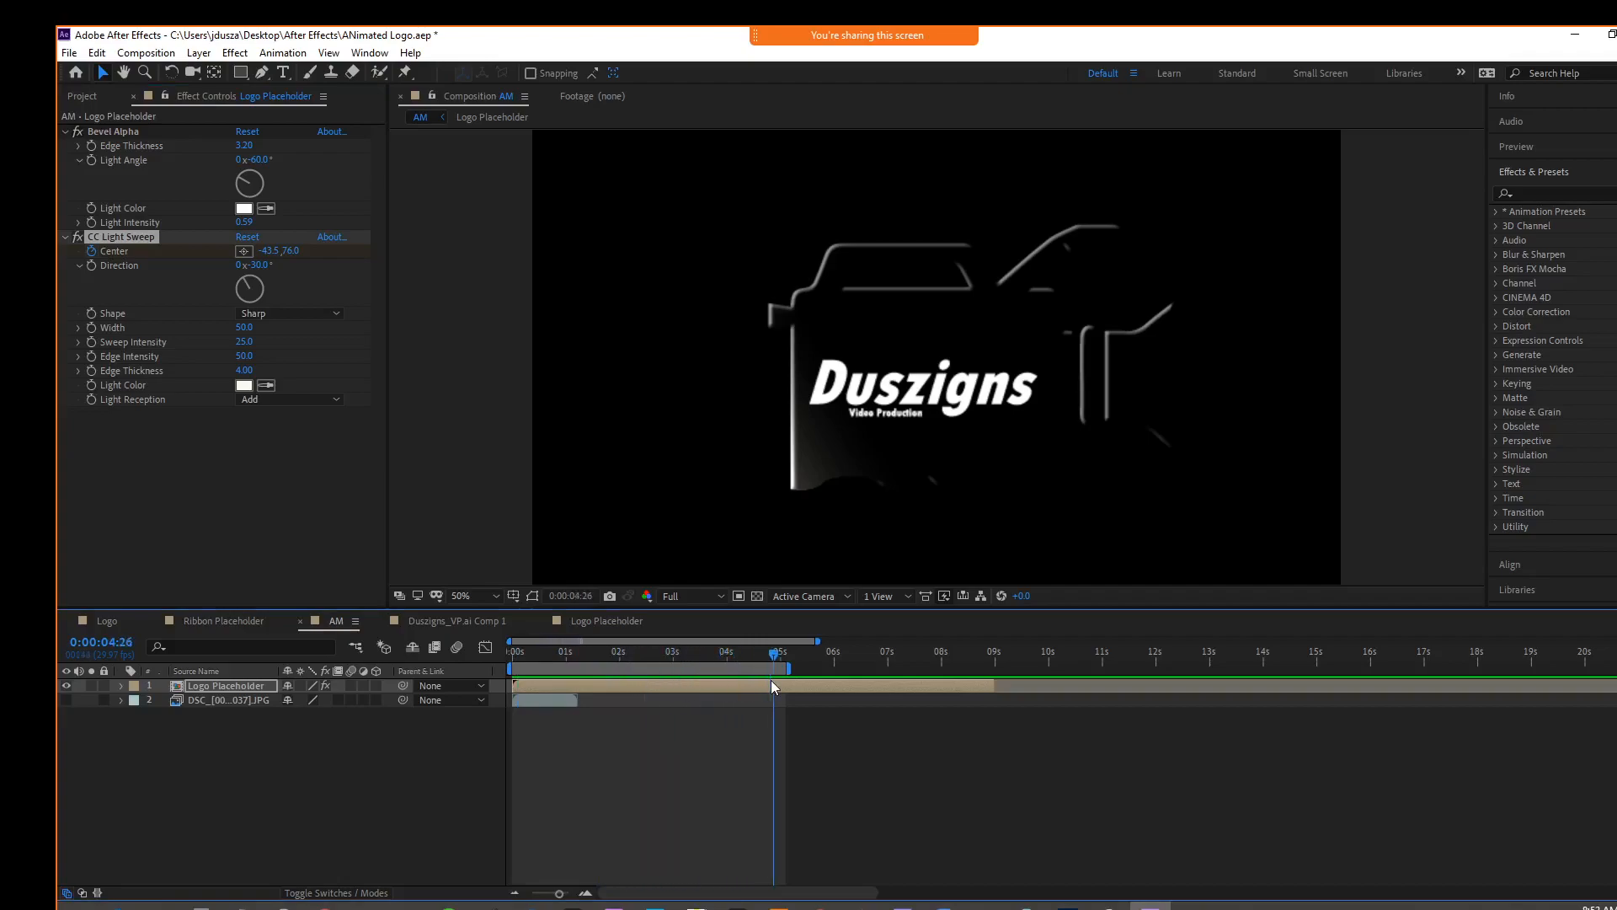
pyautogui.moveTo(268, 251); pyautogui.dragTo(579, 225)
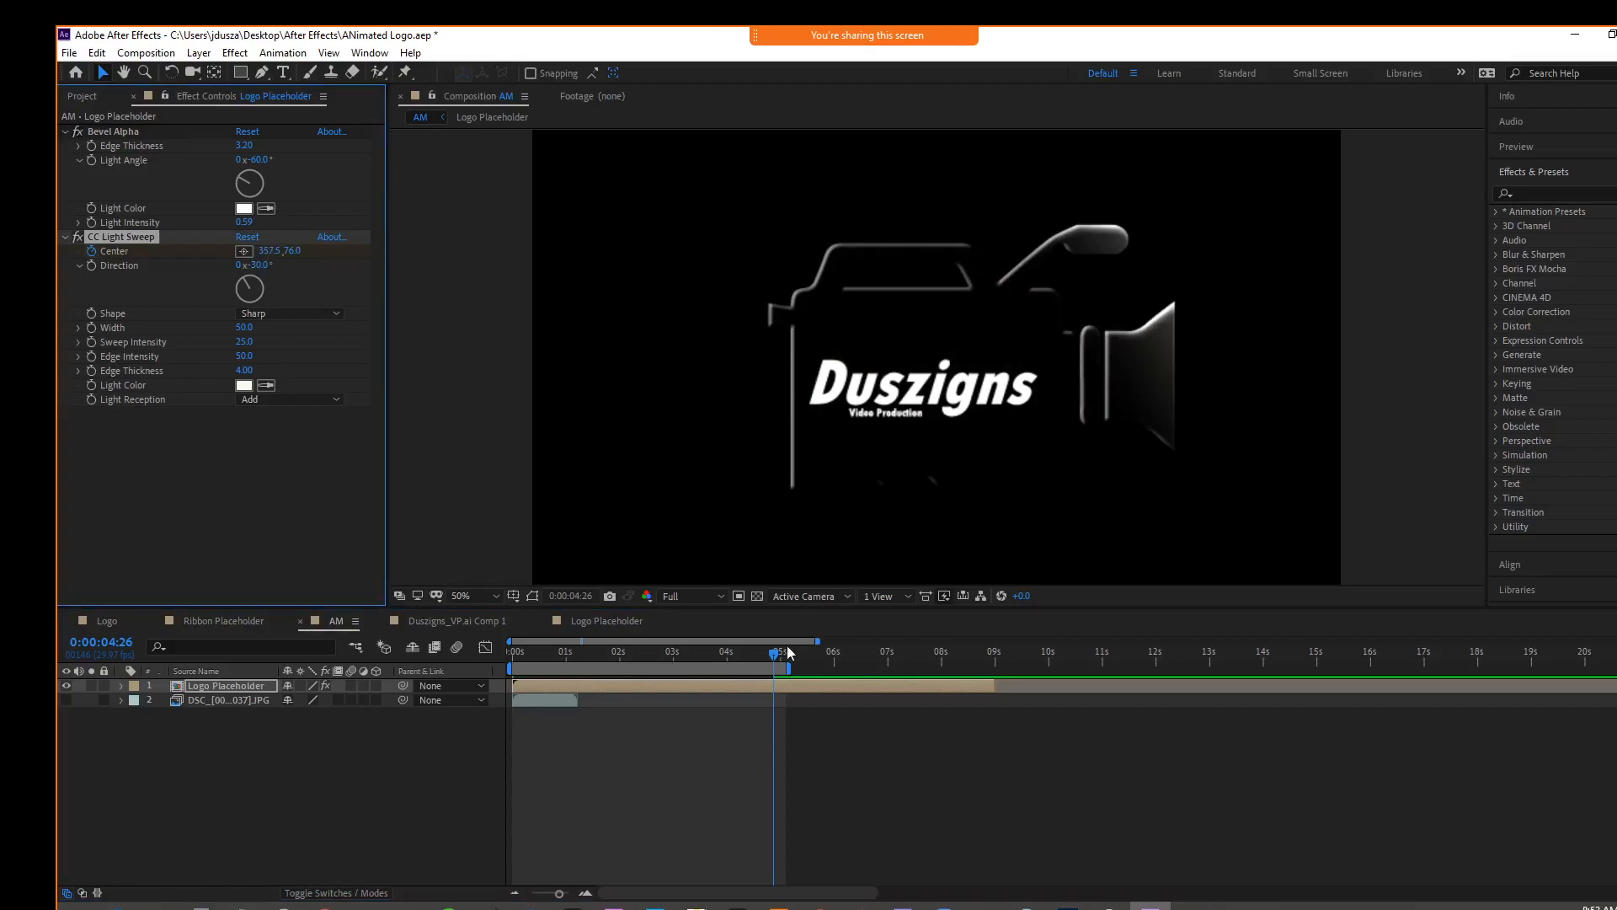
# Preview the light sweep animation from the start of the AM composition.
pyautogui.moveTo(771, 655); pyautogui.dragTo(488, 642)
pyautogui.press('space')
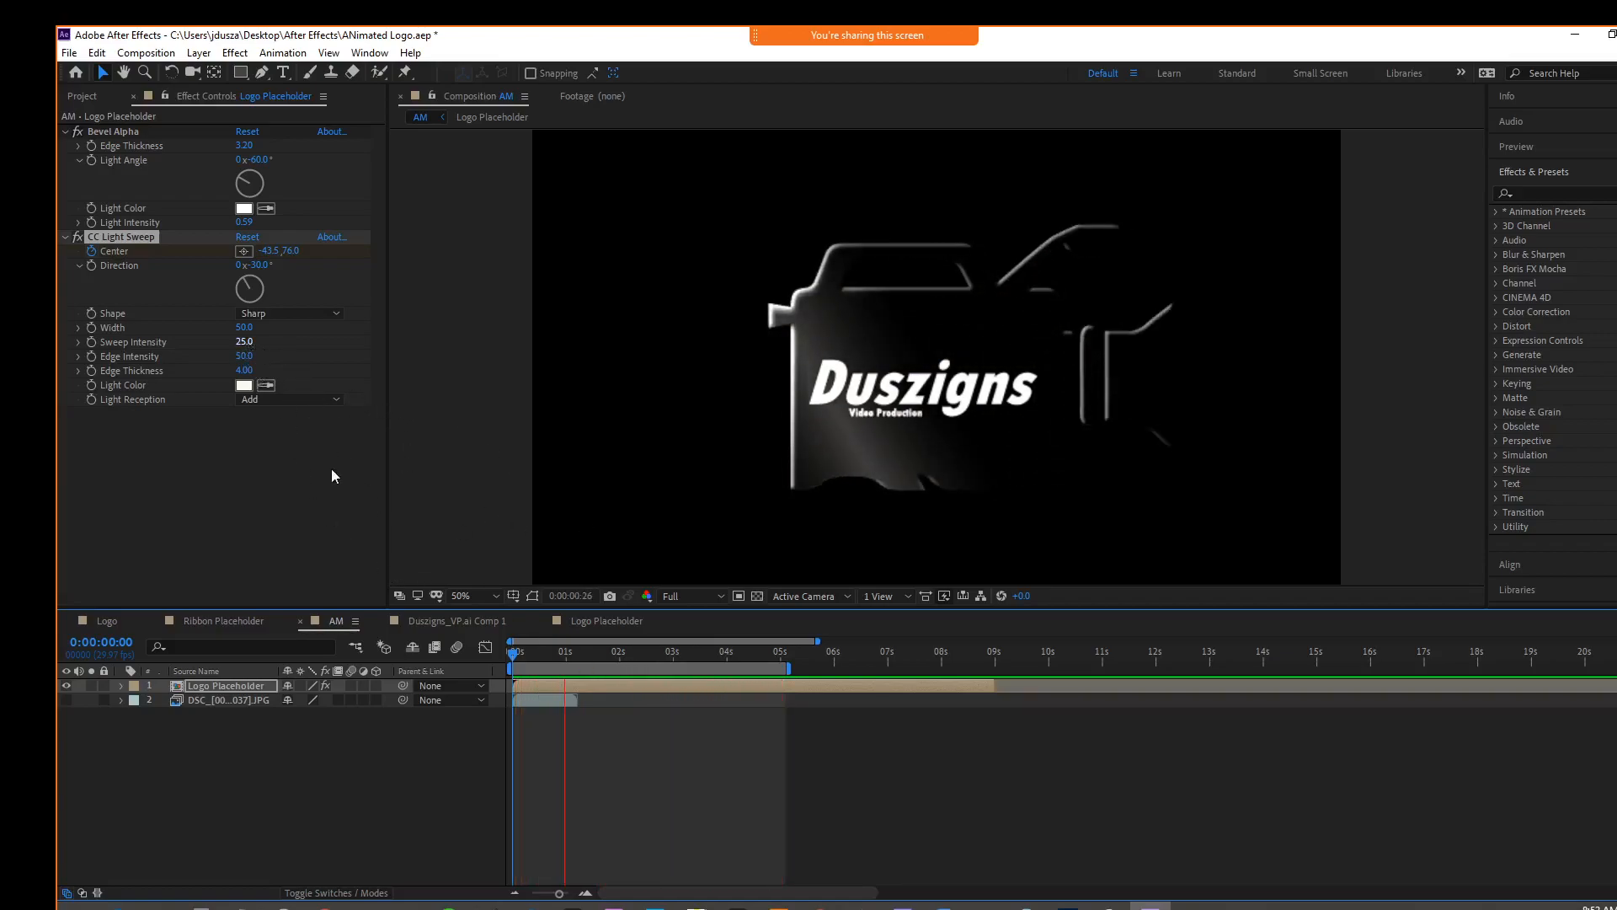
pyautogui.press('space')
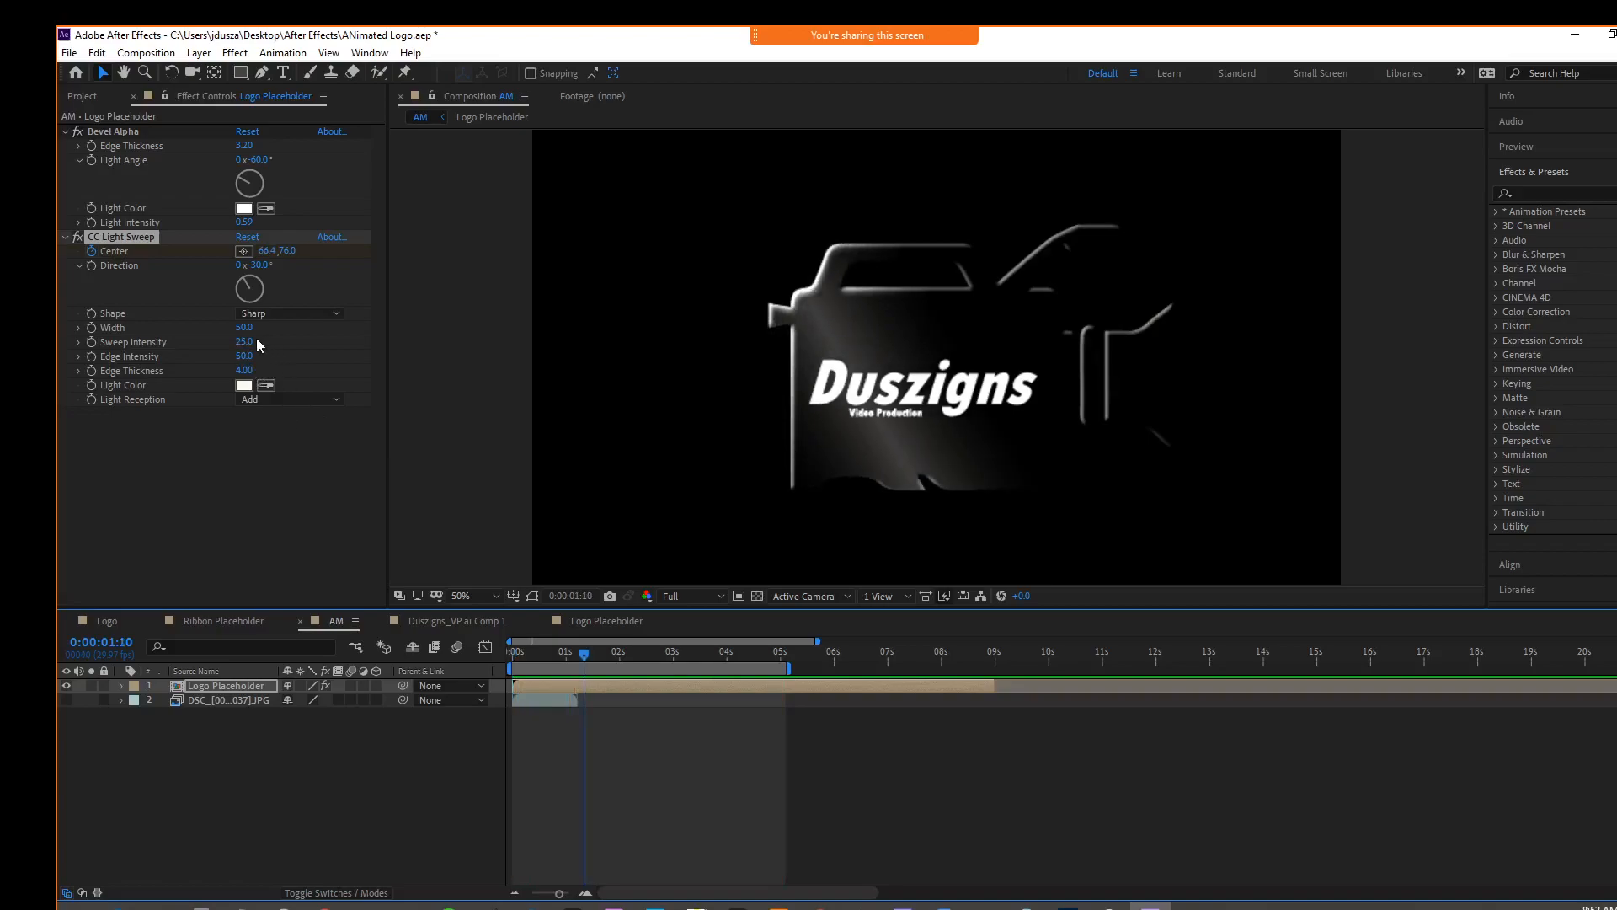
# Set the light sweep's Edge Thickness to 0.00 and its Edge Intensity to 220.
pyautogui.moveTo(244, 374)
pyautogui.mouseDown()
pyautogui.moveTo(288, 369)
pyautogui.moveTo(214, 365)
pyautogui.mouseUp()
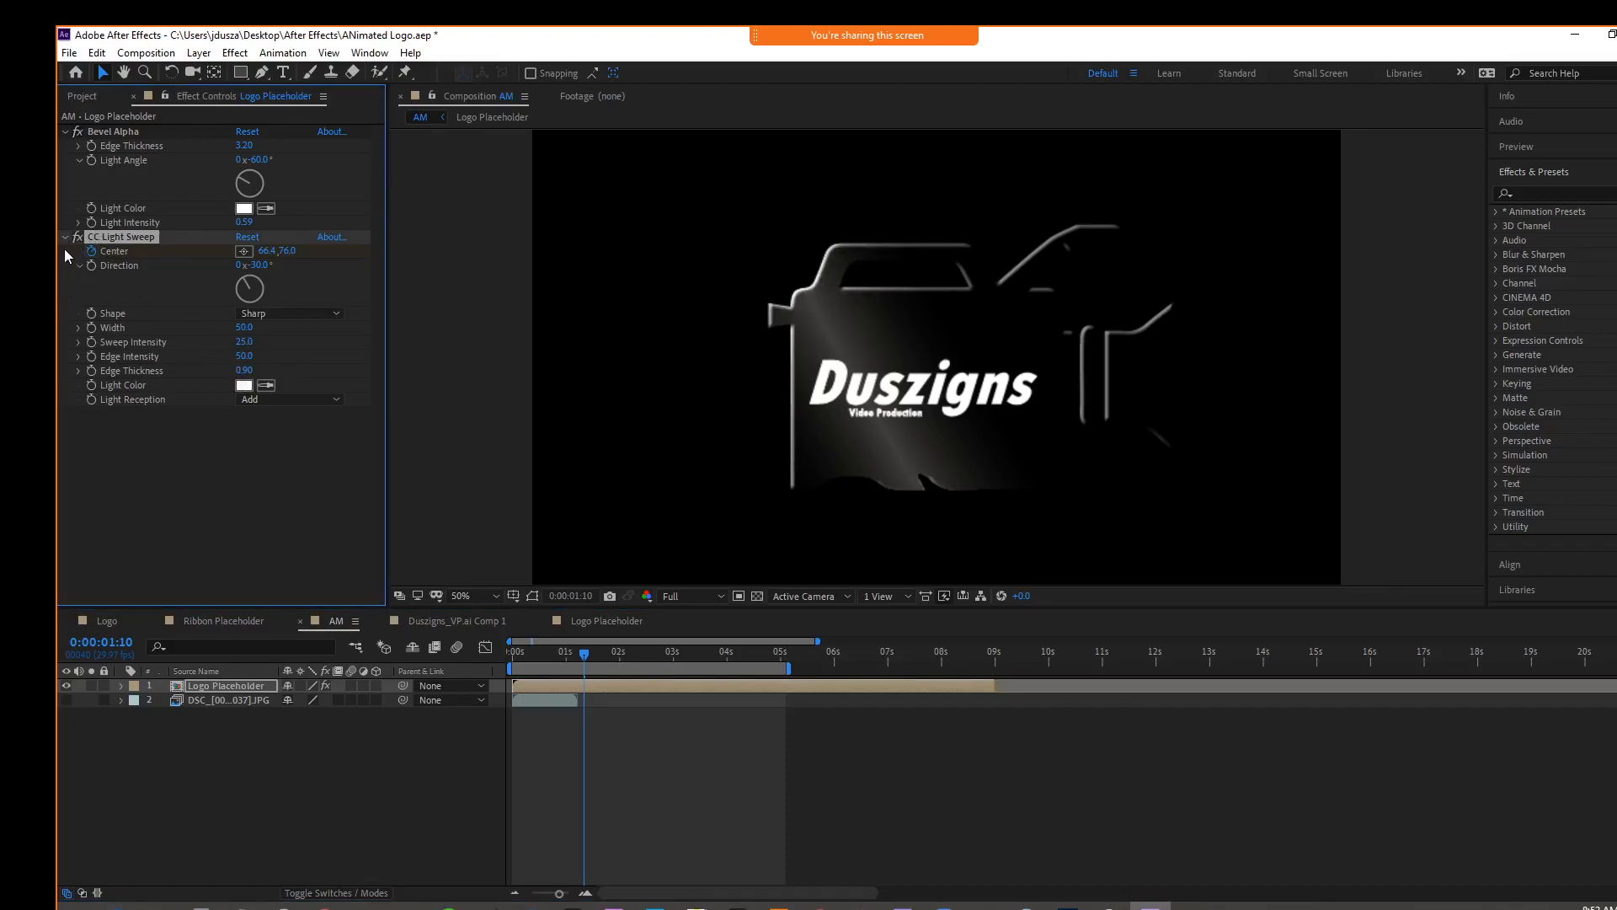
pyautogui.moveTo(234, 354); pyautogui.dragTo(325, 353)
pyautogui.moveTo(249, 357); pyautogui.dragTo(389, 354)
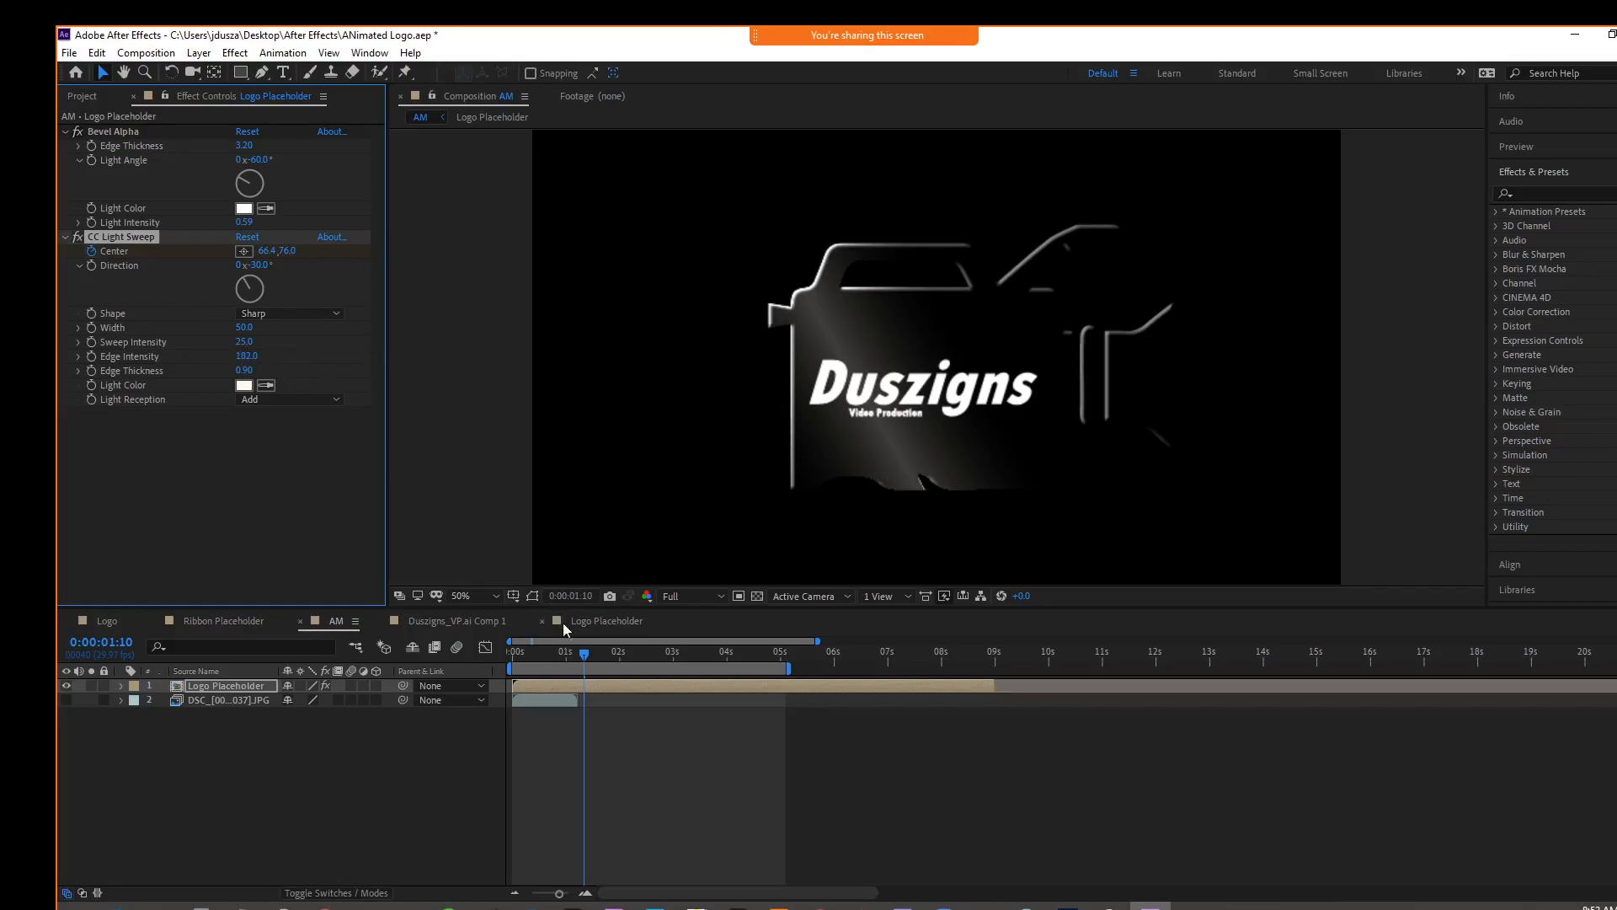
pyautogui.click(593, 689)
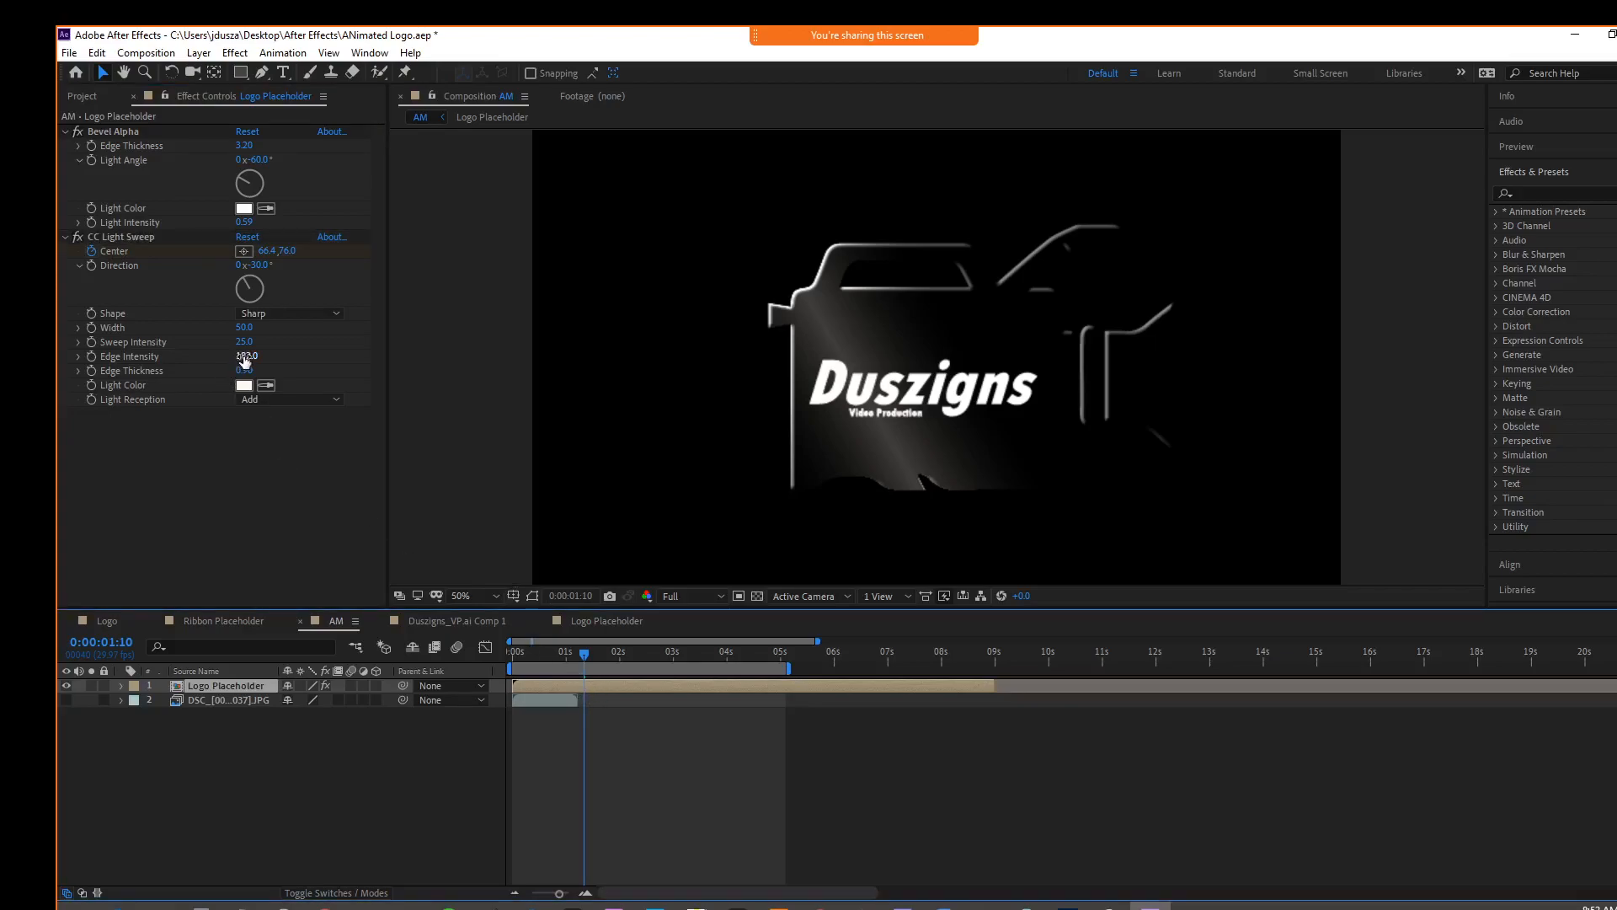
pyautogui.moveTo(245, 357); pyautogui.dragTo(187, 362)
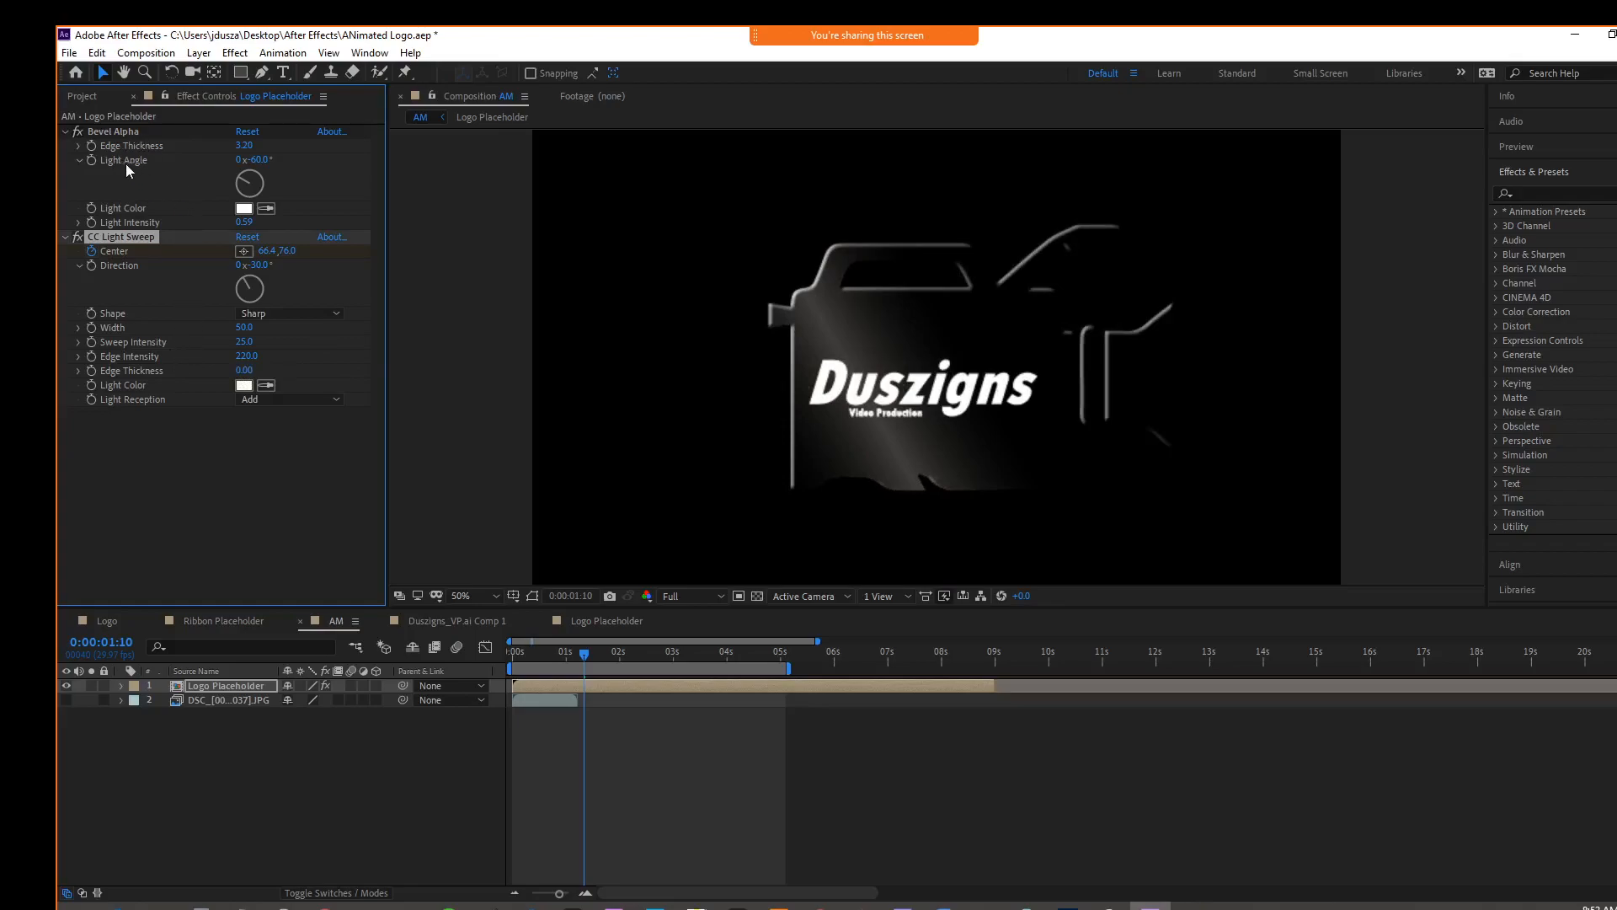
# Set the light sweep's Center to 9.4, 76.0 at 0:00:01:10, Width to 54, Sweep Intensity to 76 and Edge Intensity to 113.
pyautogui.click(67, 133)
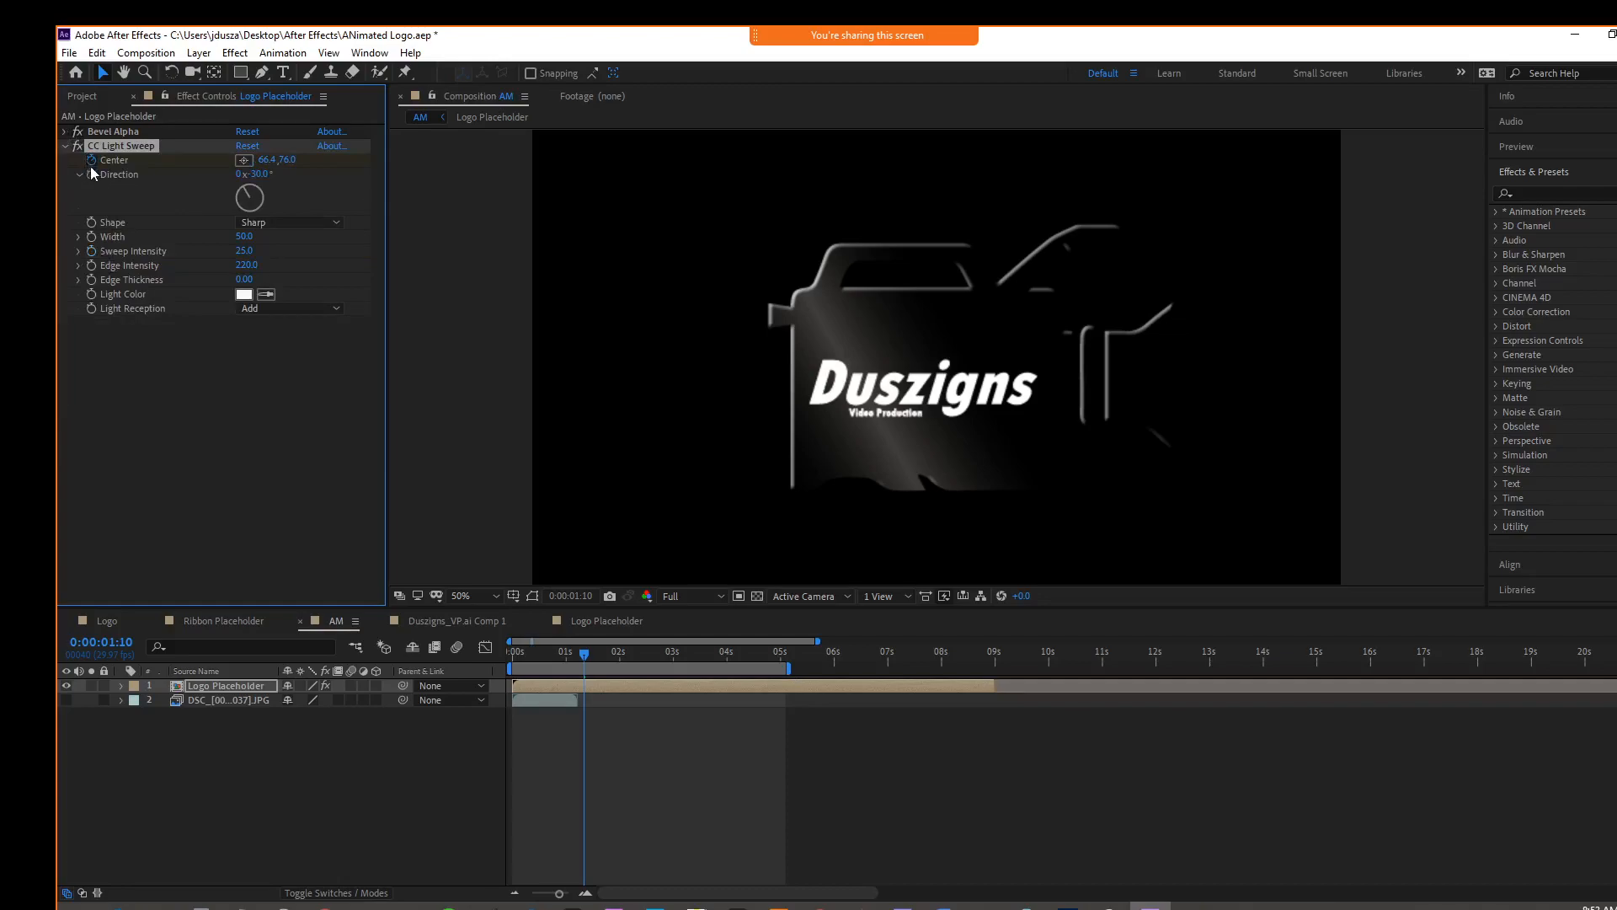
pyautogui.moveTo(266, 159); pyautogui.dragTo(218, 157)
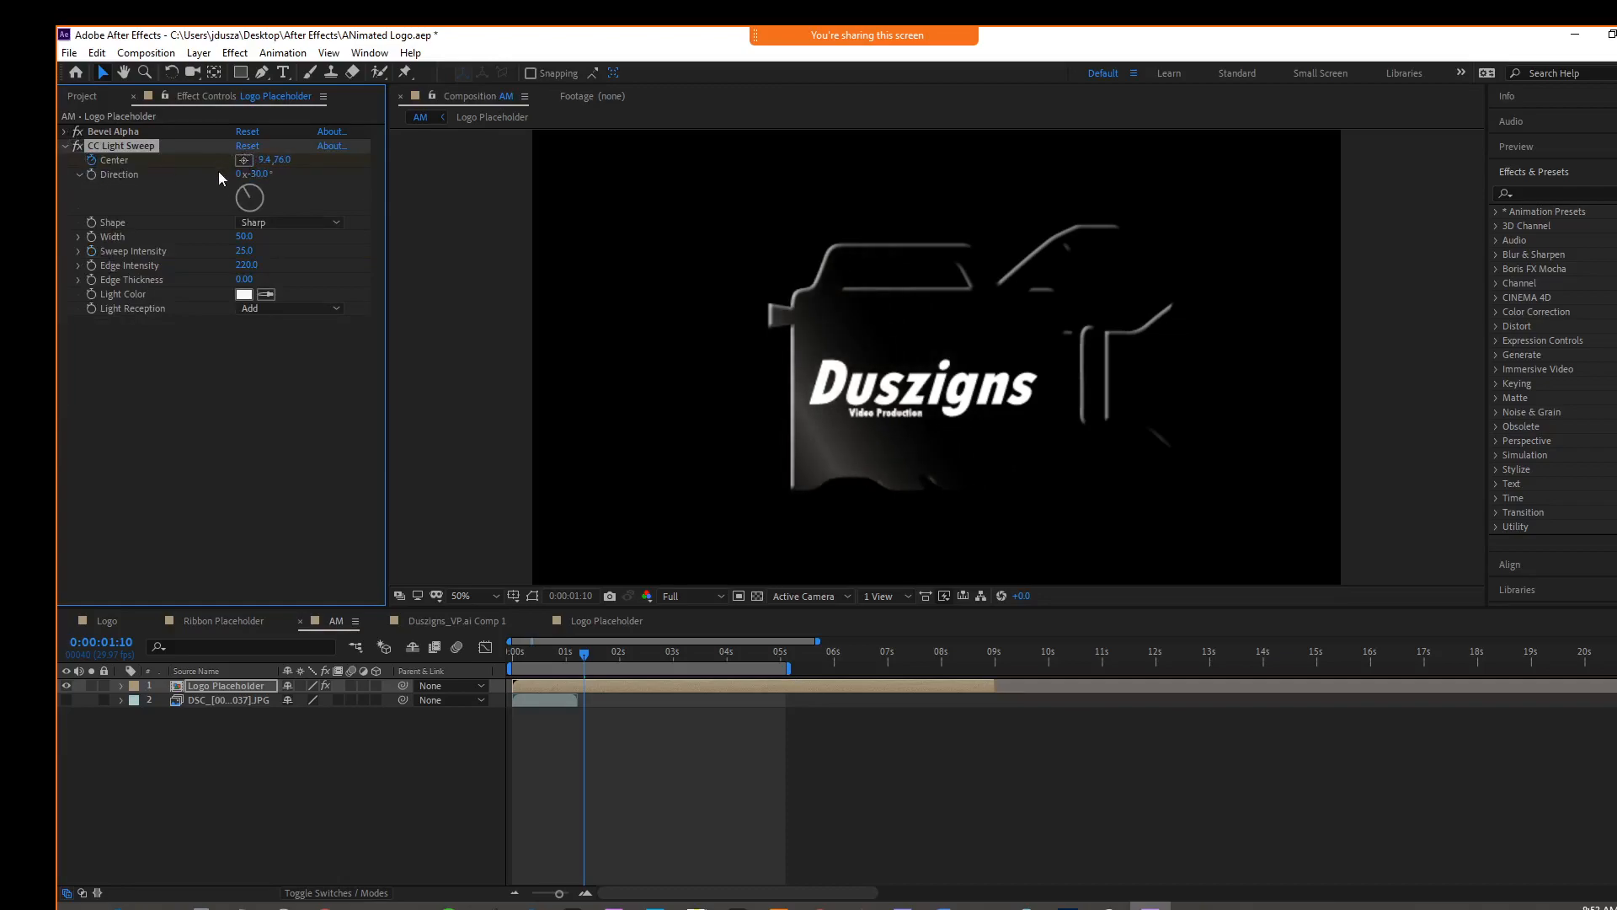
pyautogui.moveTo(245, 237); pyautogui.dragTo(147, 258)
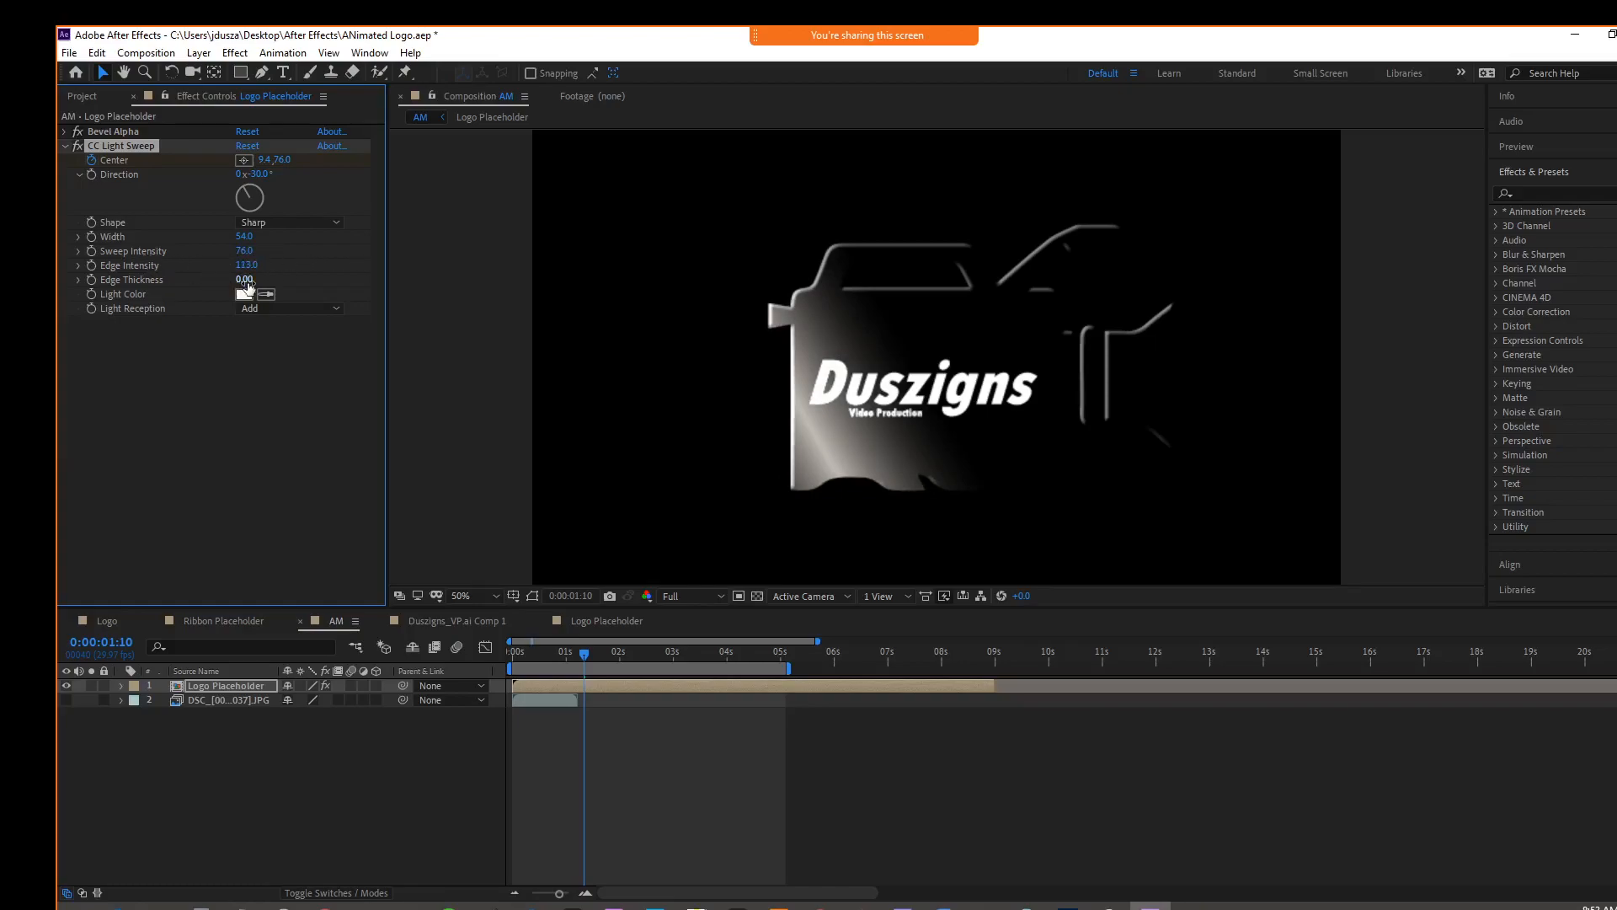
pyautogui.moveTo(244, 279); pyautogui.dragTo(186, 274)
pyautogui.moveTo(589, 655); pyautogui.dragTo(508, 614)
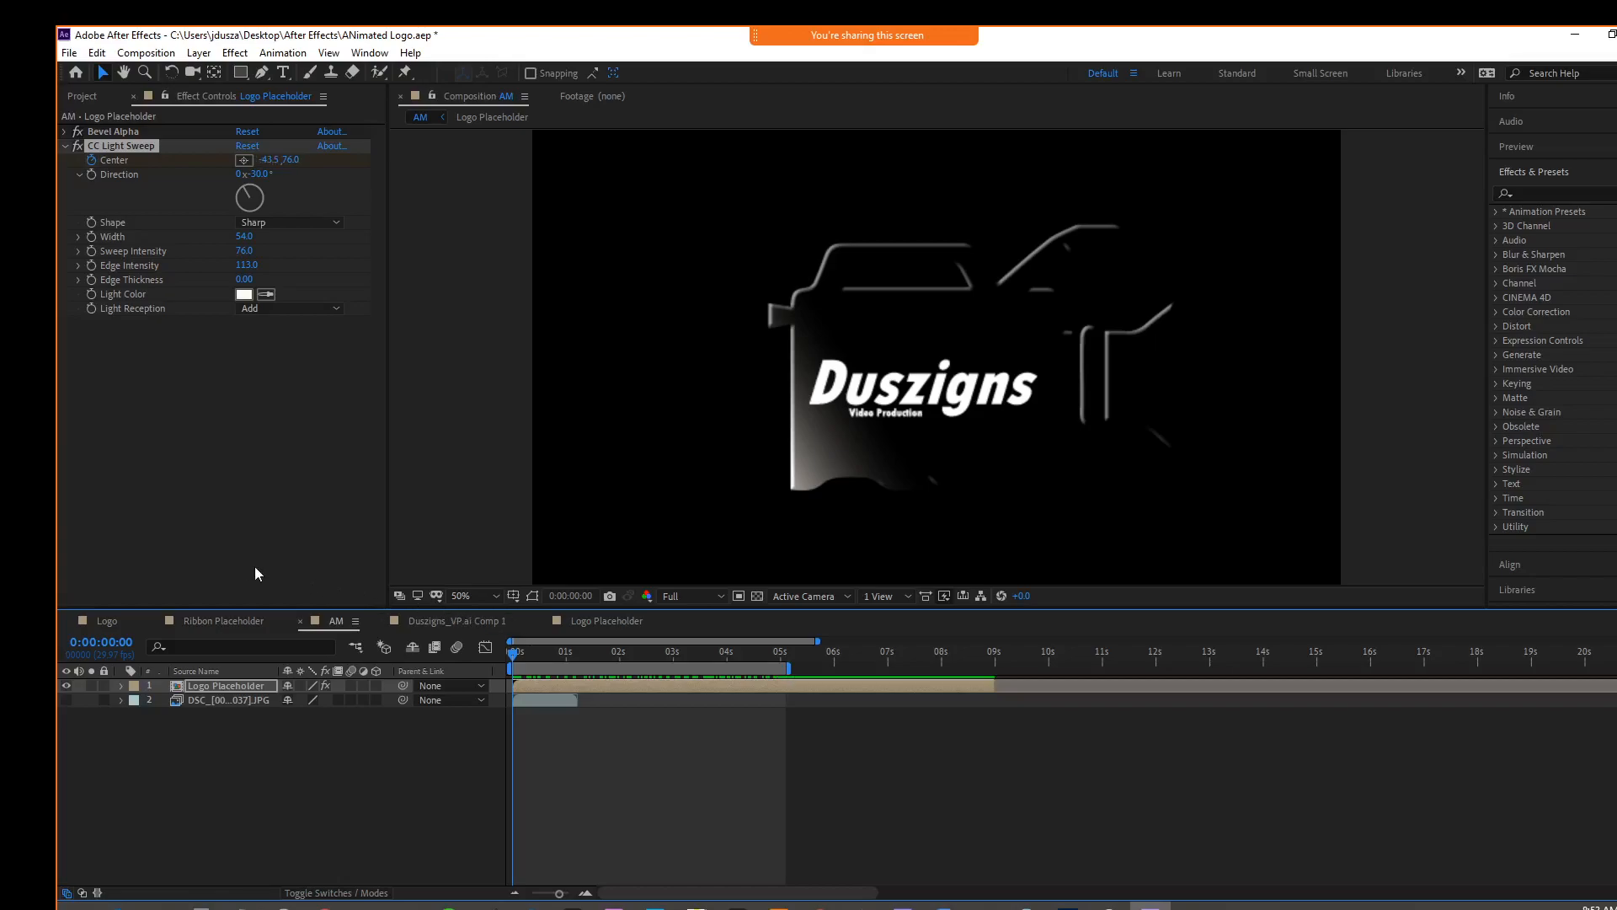
# Add a second CC Light Sweep to Logo Placeholder with Direction -146° and Center 470.5, 76.0.
pyautogui.click(65, 147)
pyautogui.click(236, 52)
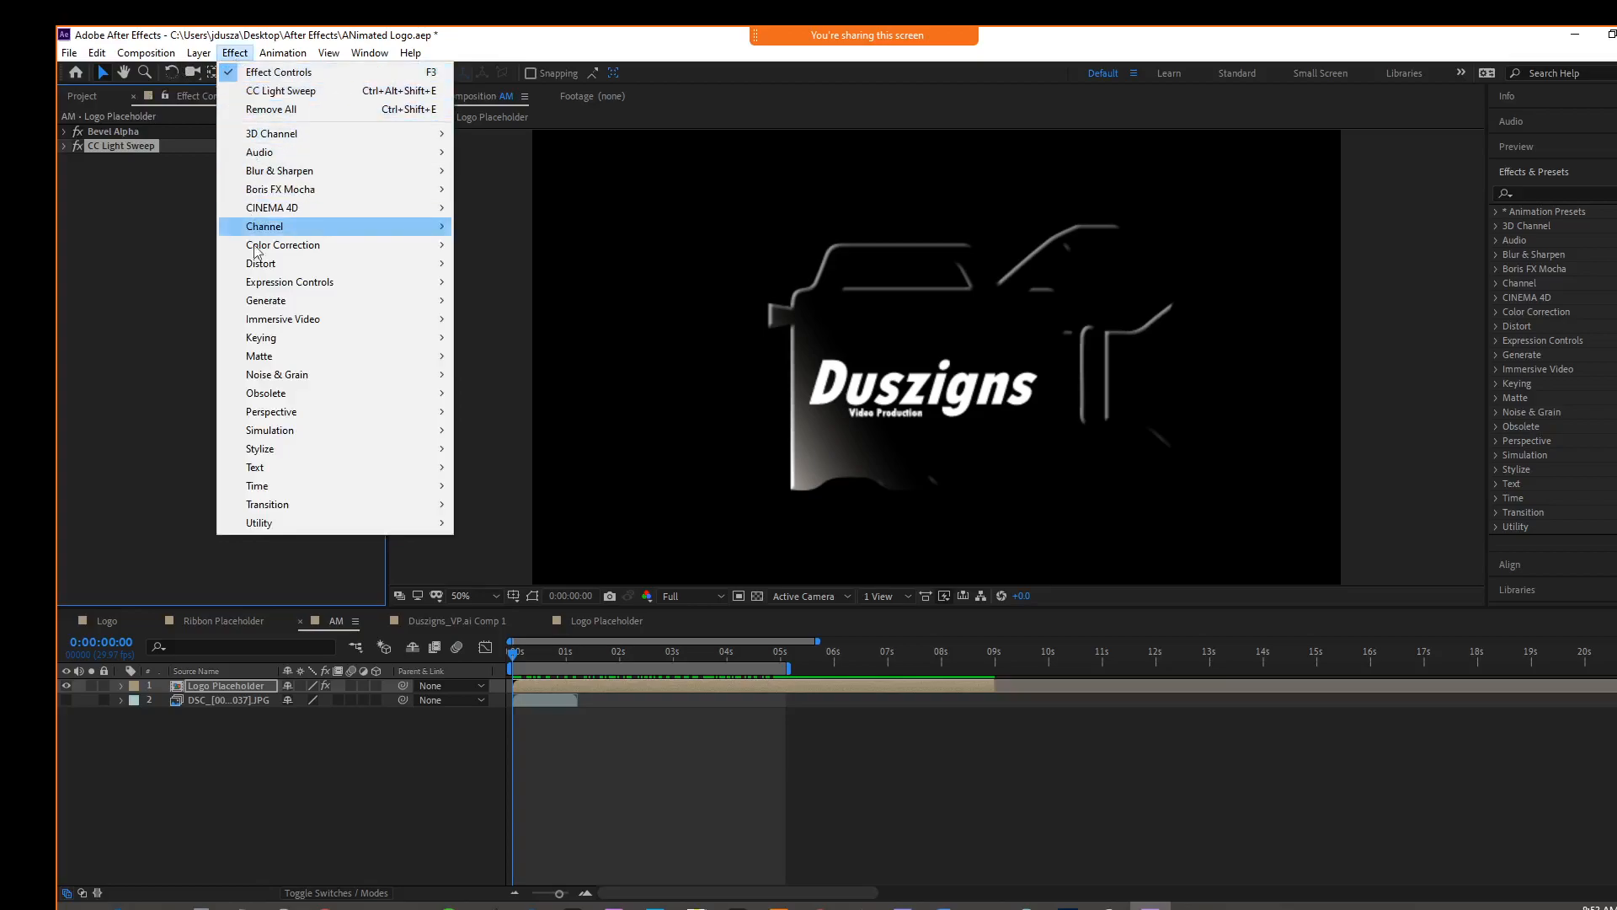
pyautogui.moveTo(278, 303)
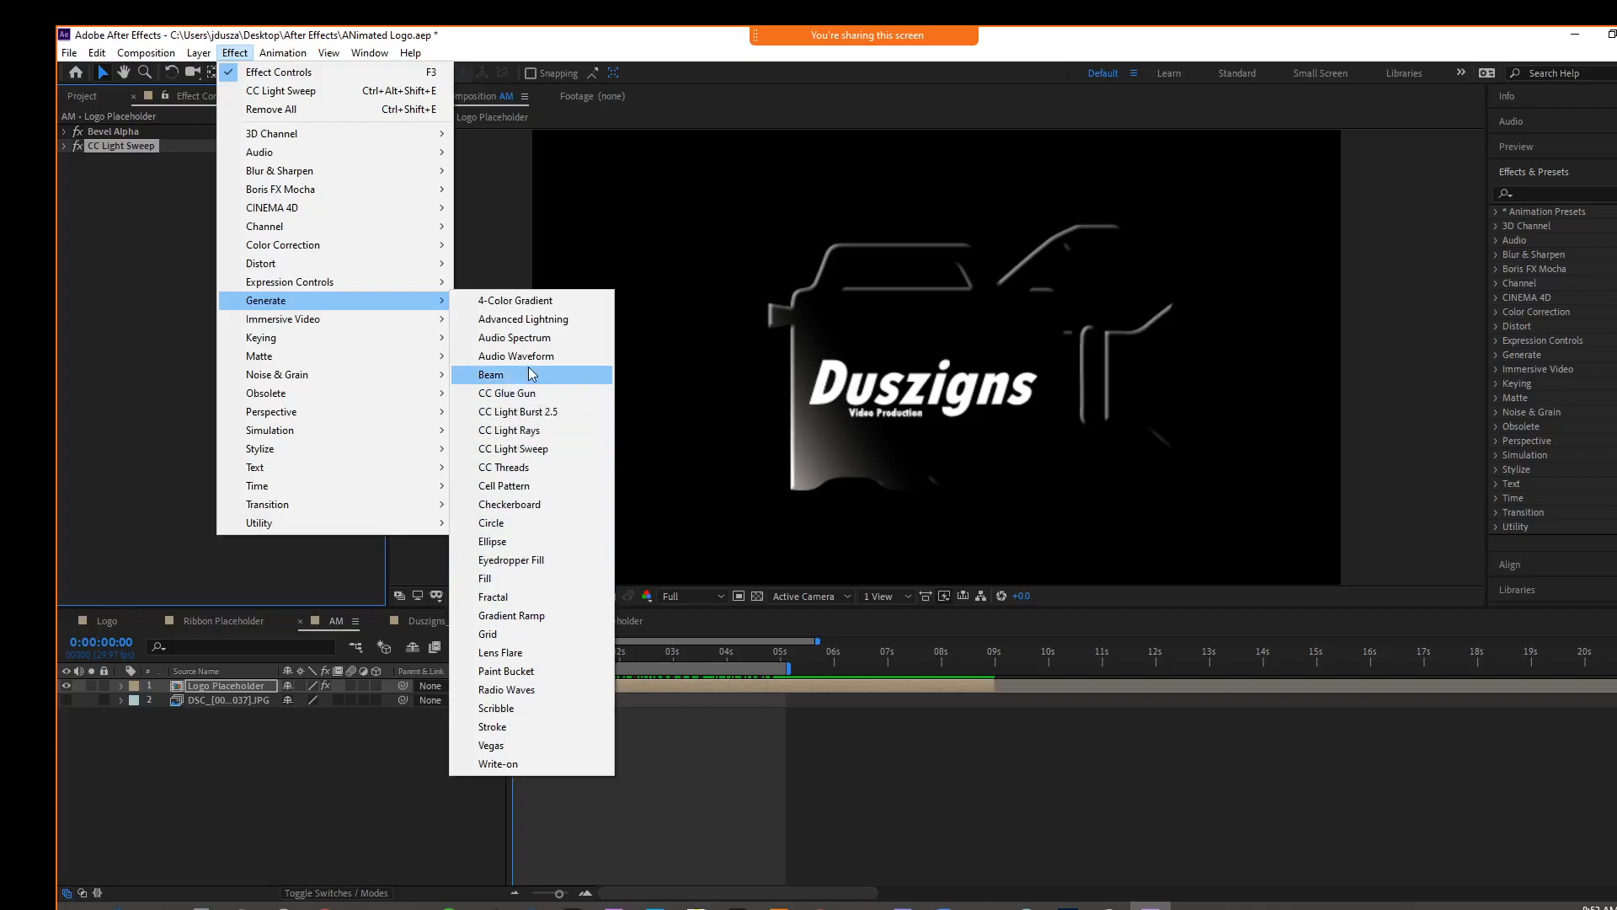
pyautogui.click(526, 449)
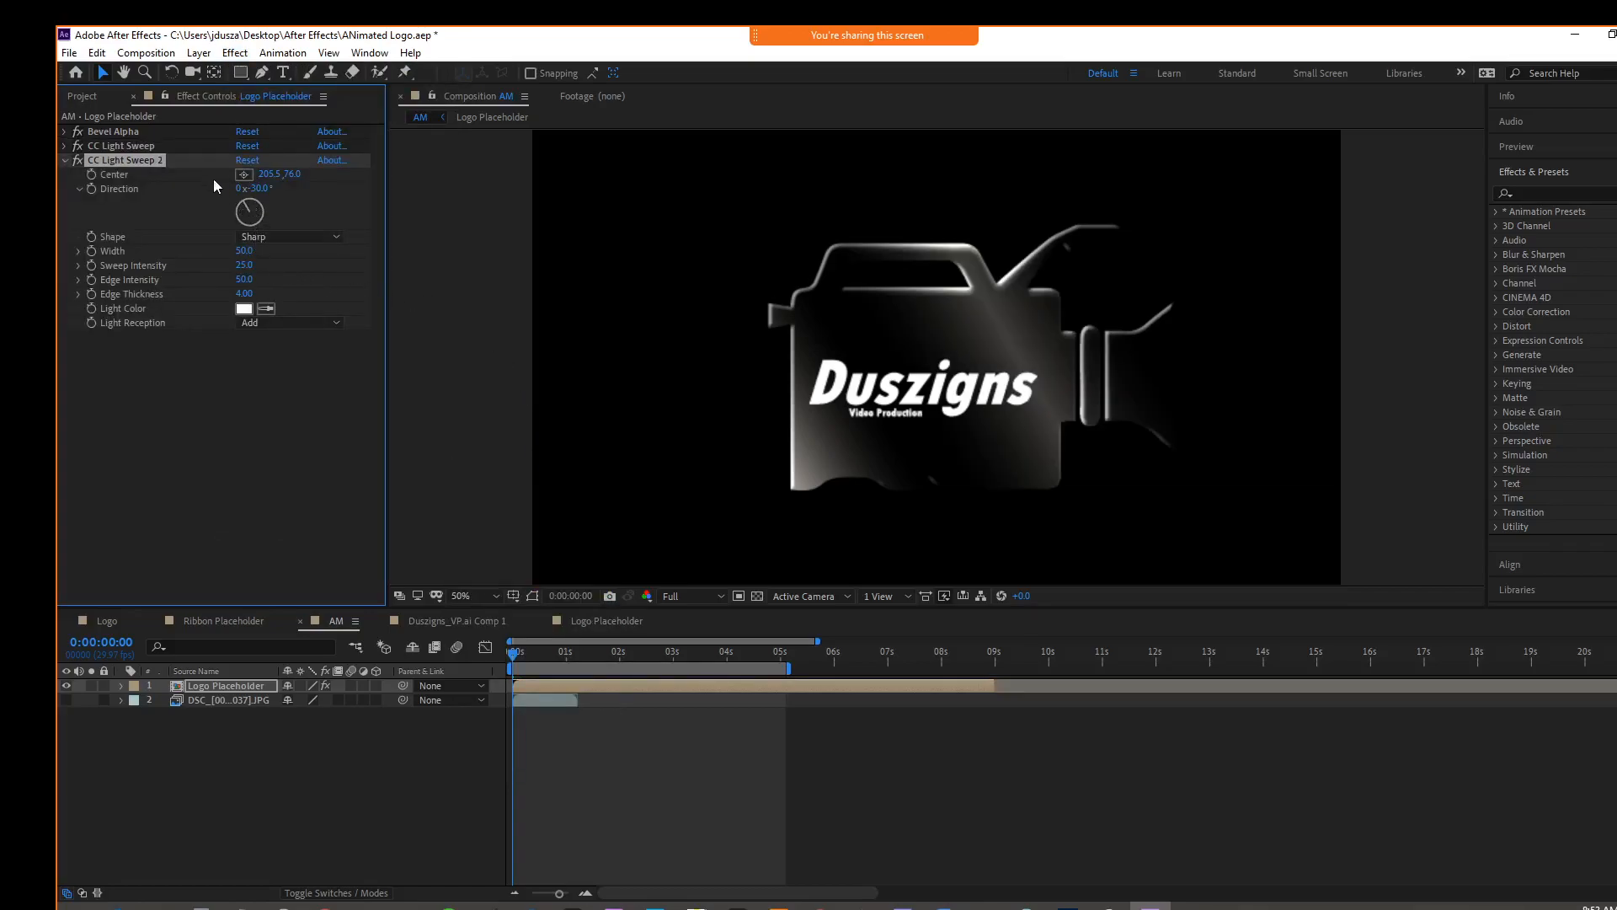
pyautogui.moveTo(245, 209); pyautogui.dragTo(227, 250)
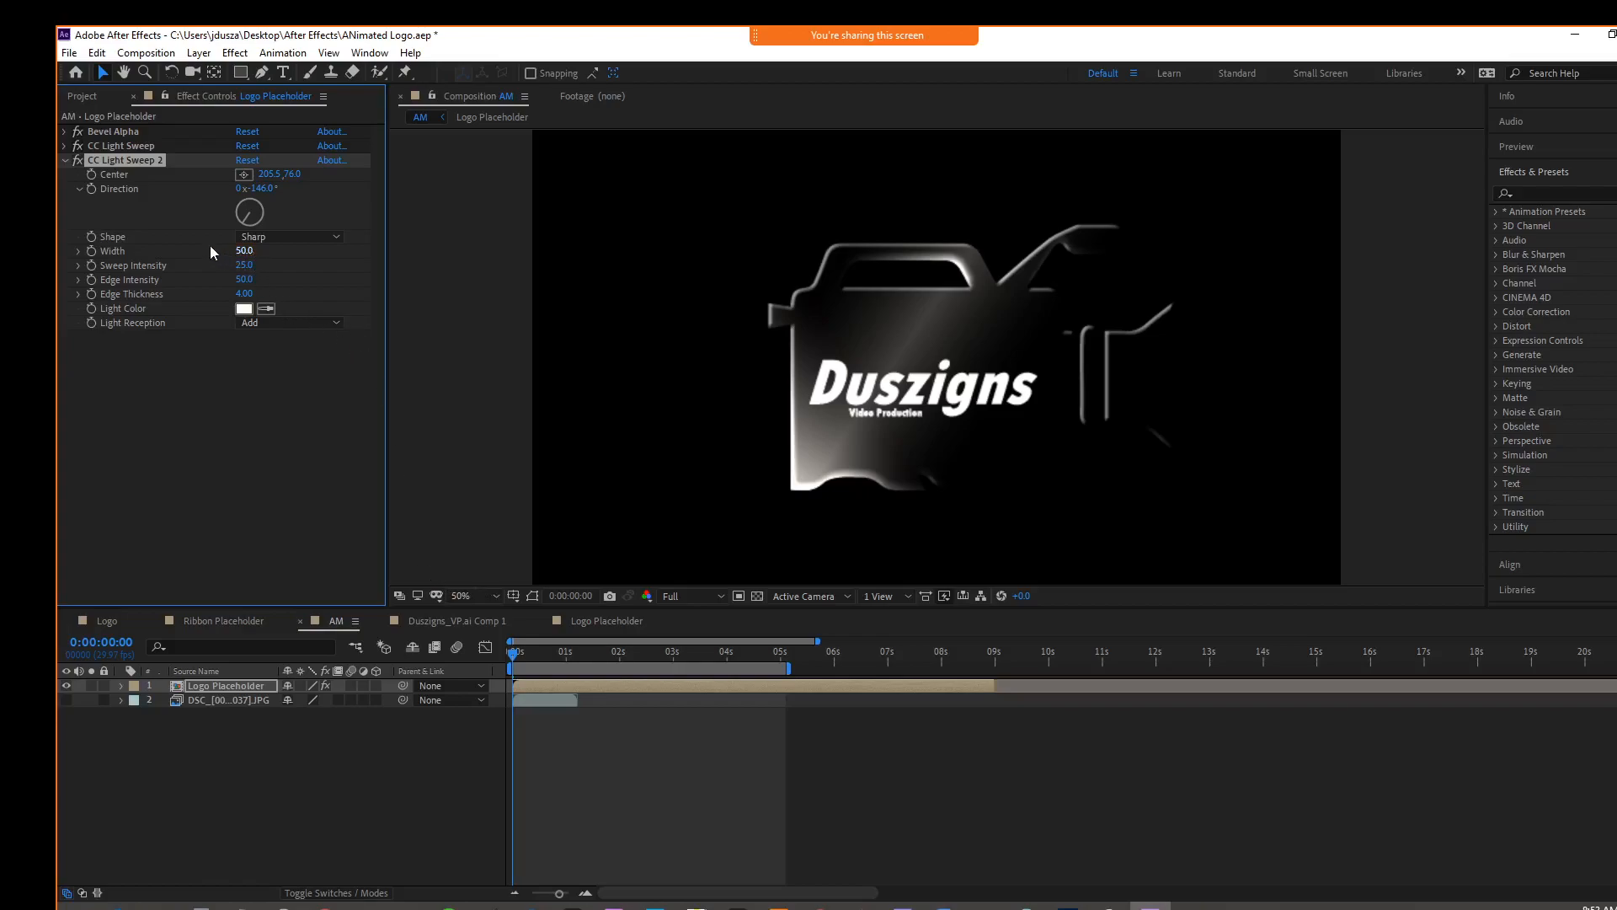
pyautogui.moveTo(268, 174); pyautogui.dragTo(528, 213)
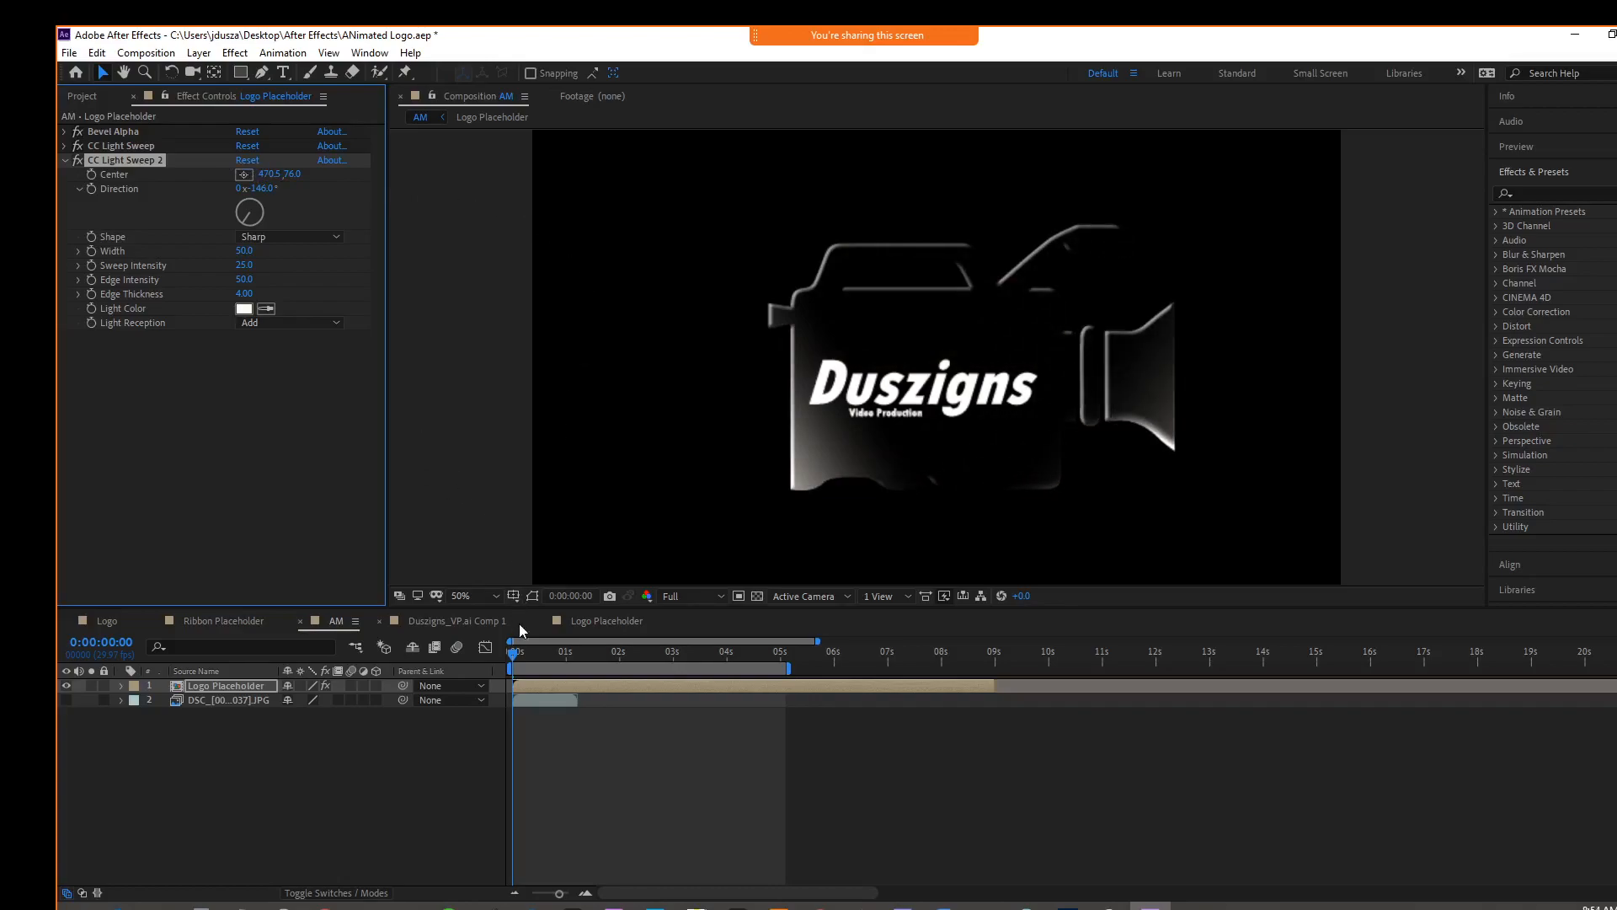
# Keyframe the second light sweep's Center at 470.5, 76.0 at the start and 99.5, 76.0 at 0:00:01:21.
pyautogui.moveTo(511, 652)
pyautogui.mouseDown()
pyautogui.moveTo(589, 659)
pyautogui.moveTo(510, 655)
pyautogui.mouseUp()
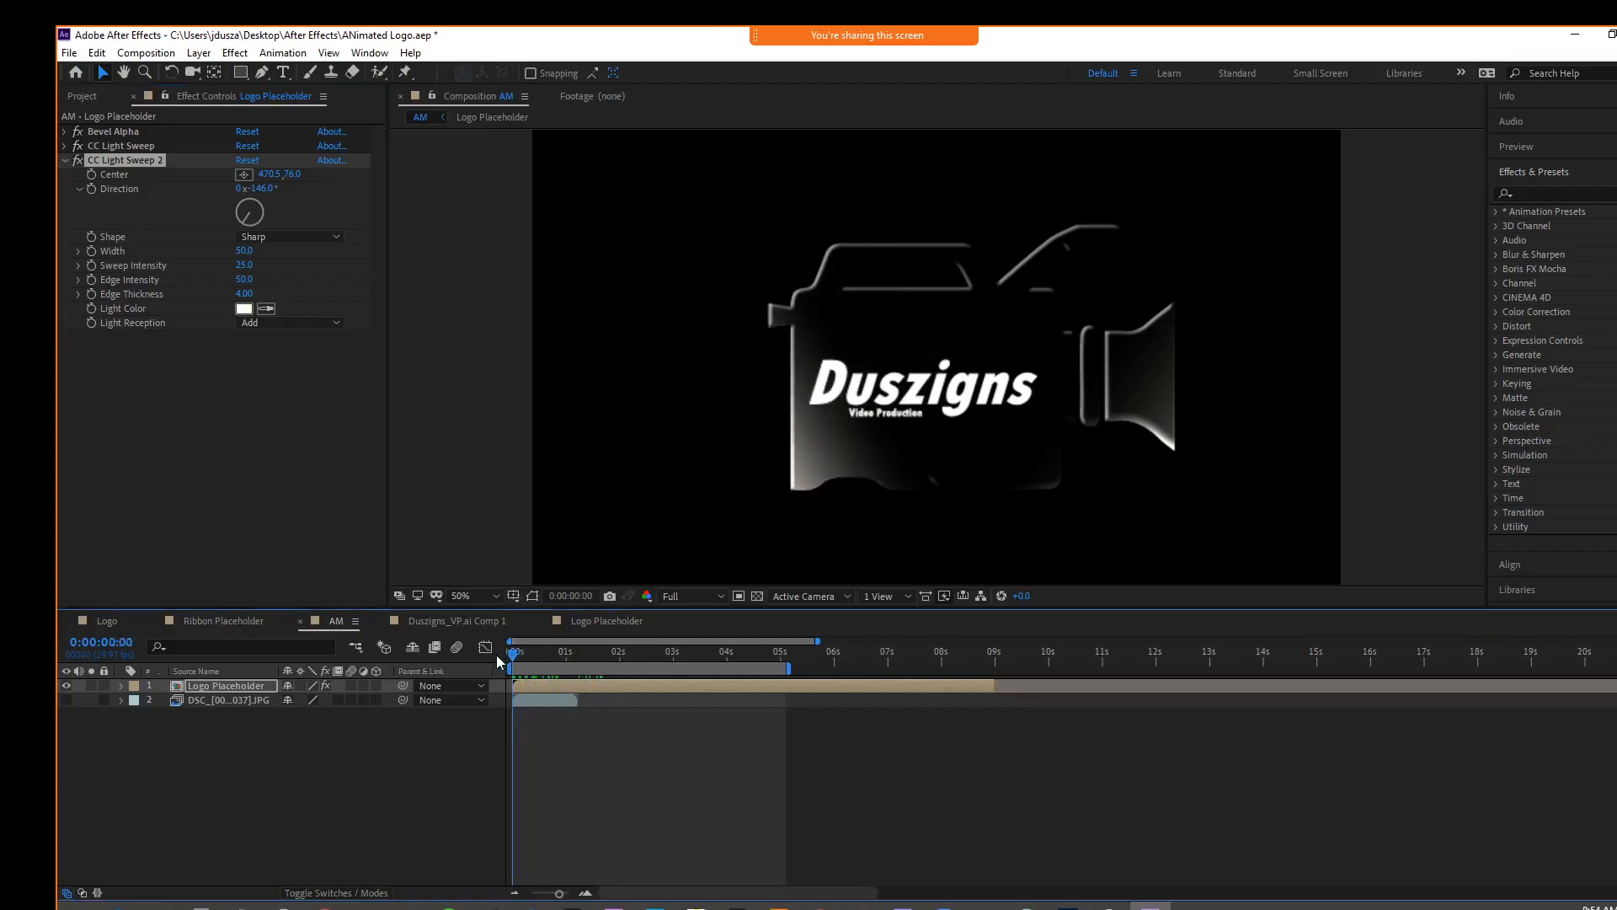
pyautogui.click(93, 174)
pyautogui.moveTo(516, 652); pyautogui.dragTo(605, 658)
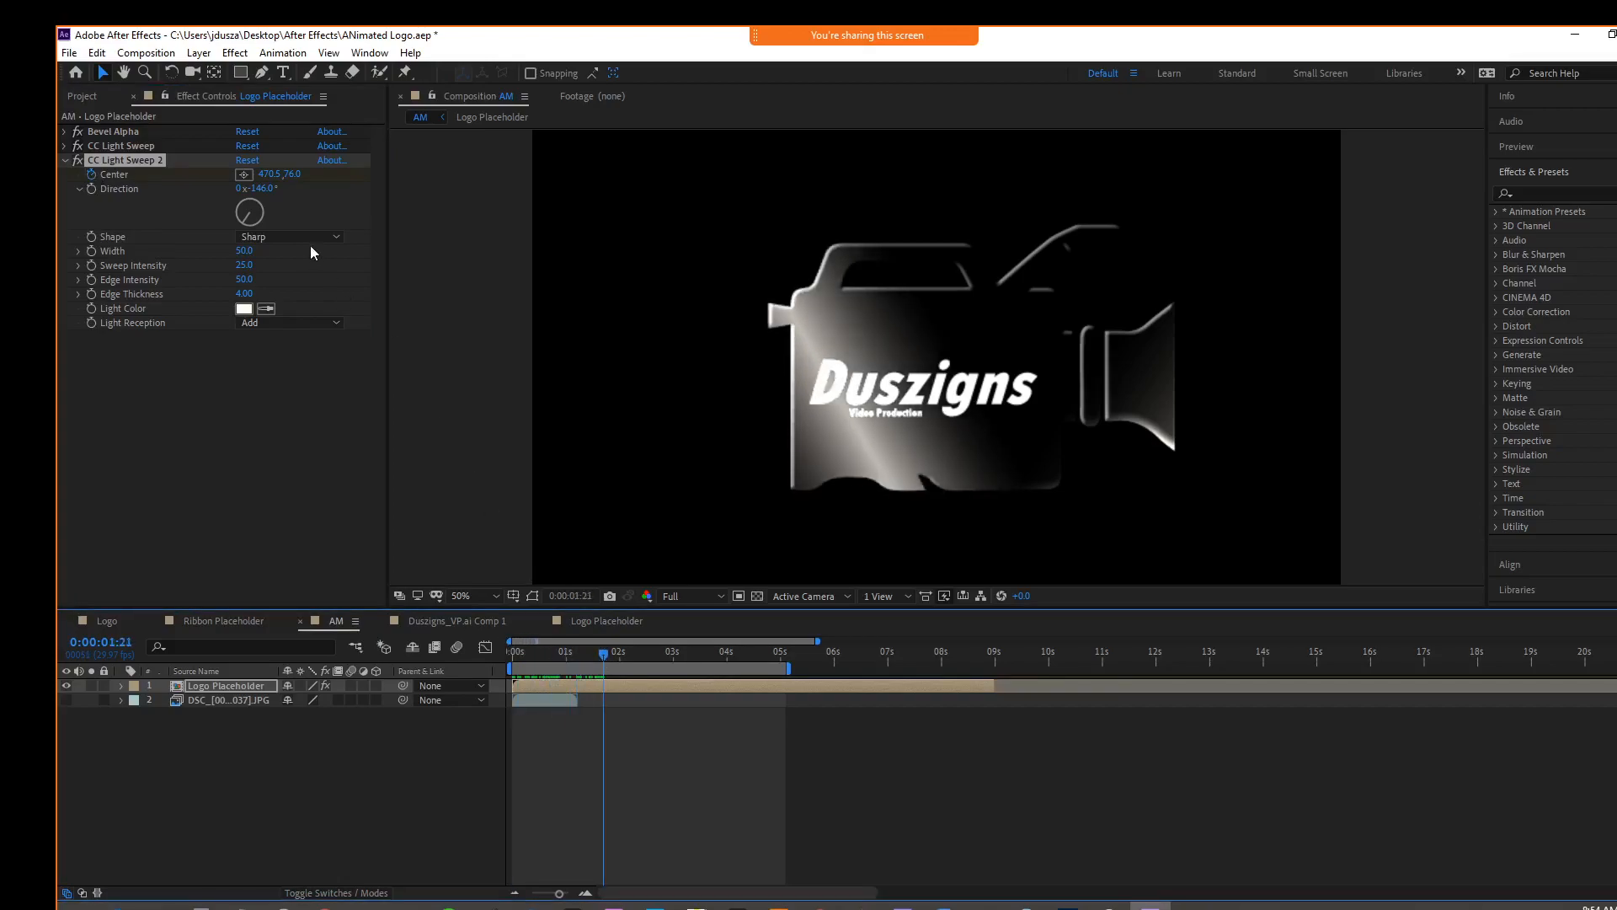
pyautogui.moveTo(279, 174); pyautogui.dragTo(71, 173)
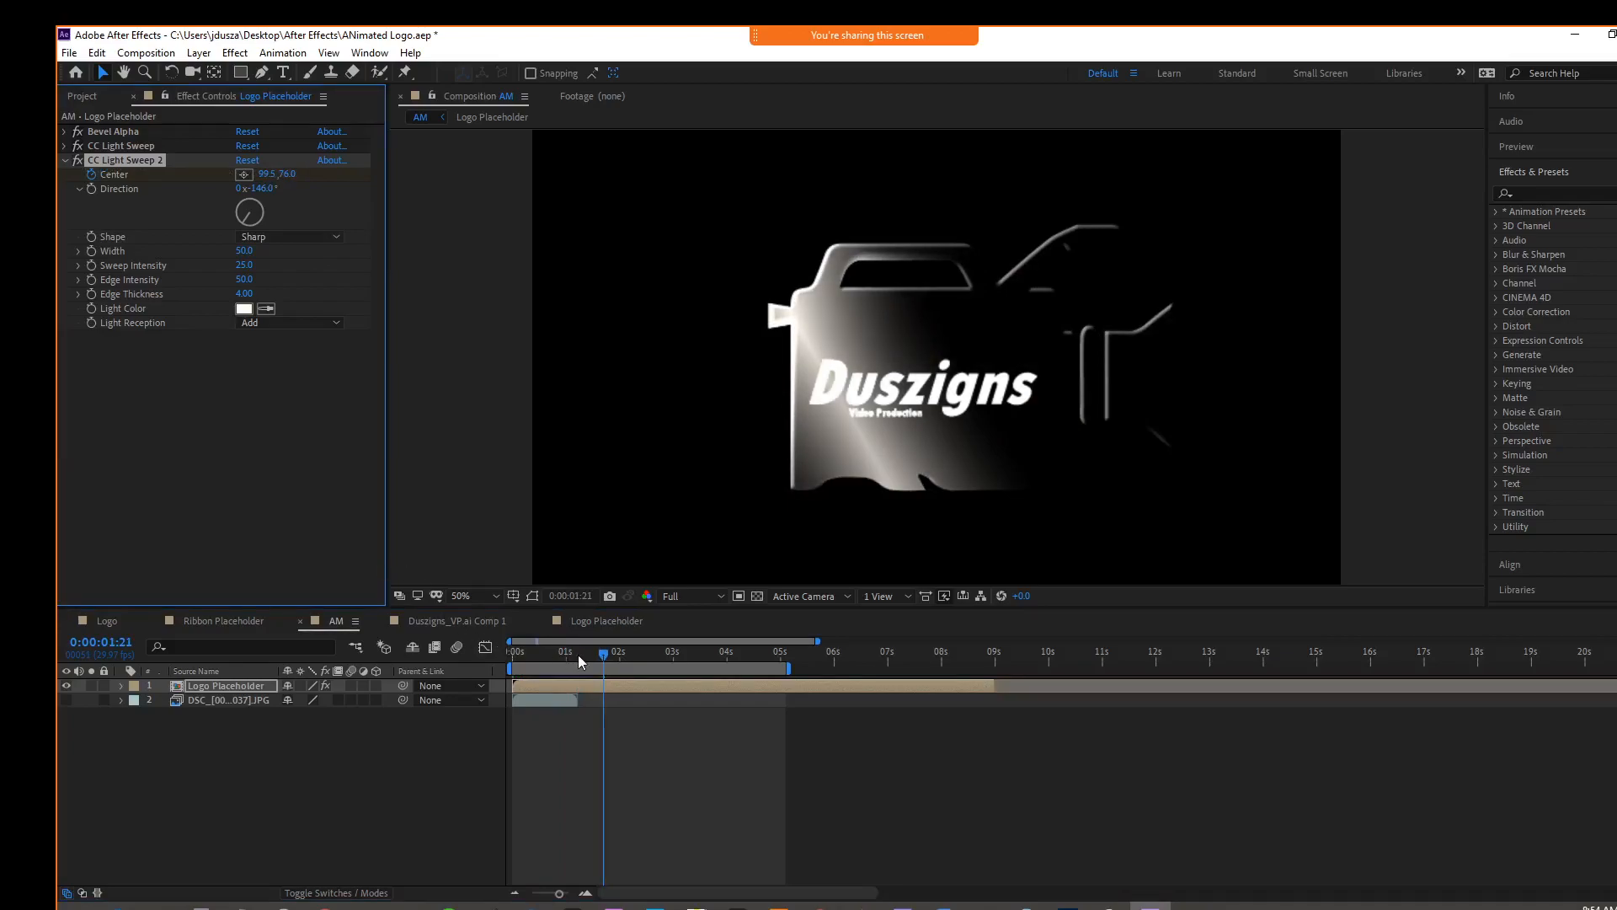
pyautogui.moveTo(601, 656); pyautogui.dragTo(472, 564)
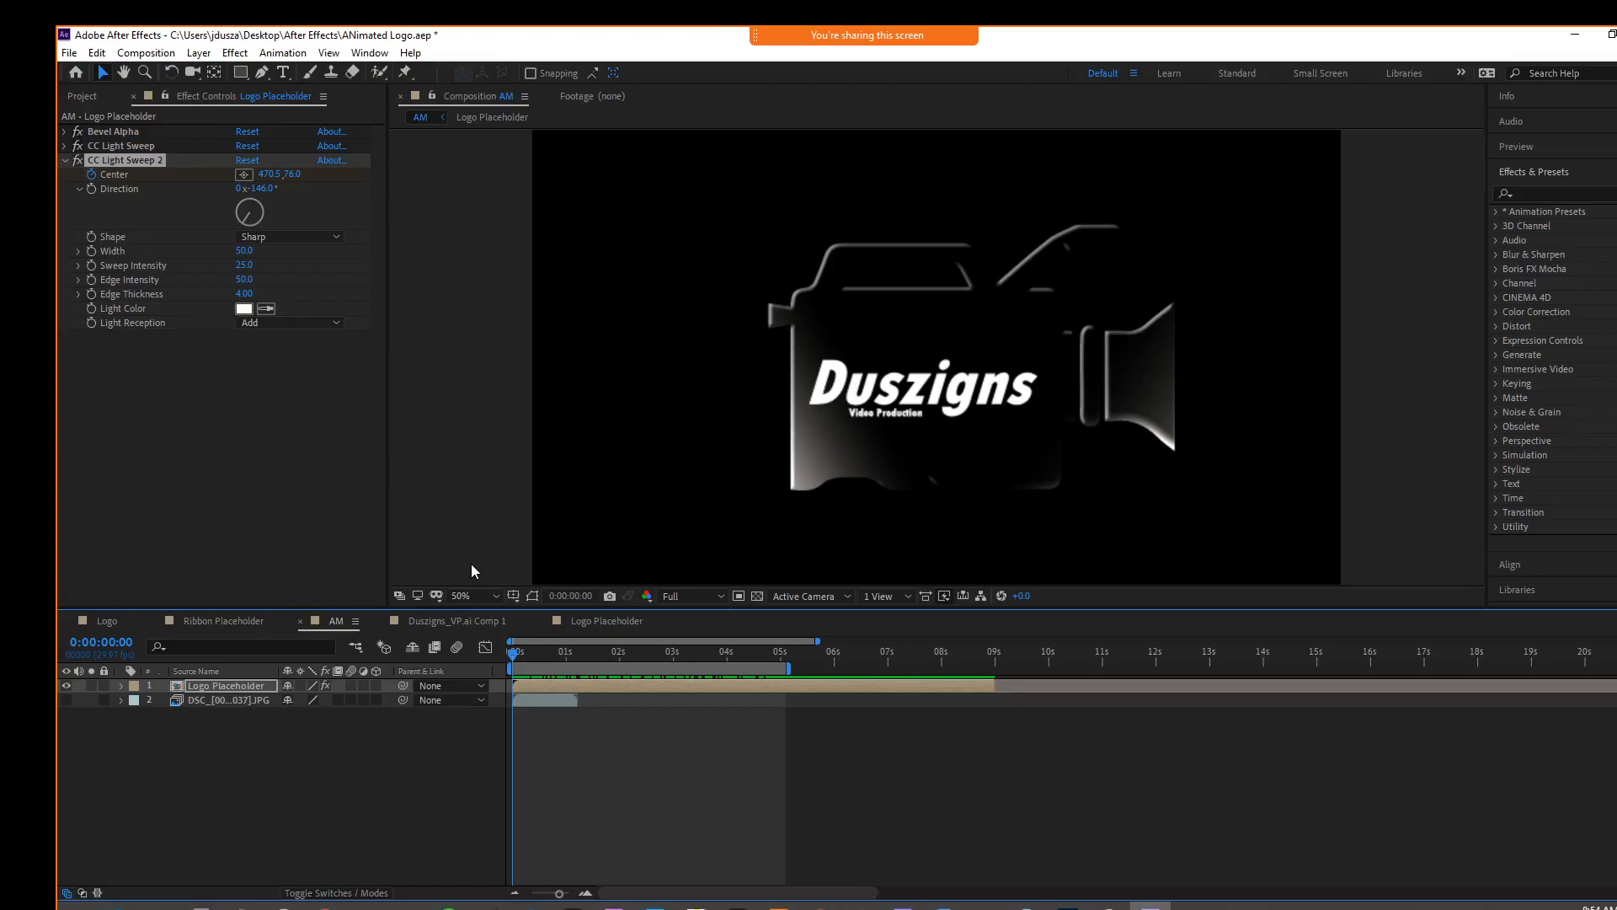
# Add a Gradient Ramp effect to Logo Placeholder and place it first in the effect order, above Bevel Alpha.
pyautogui.moveTo(516, 659)
pyautogui.mouseDown()
pyautogui.moveTo(773, 681)
pyautogui.moveTo(493, 668)
pyautogui.mouseUp()
pyautogui.click(64, 161)
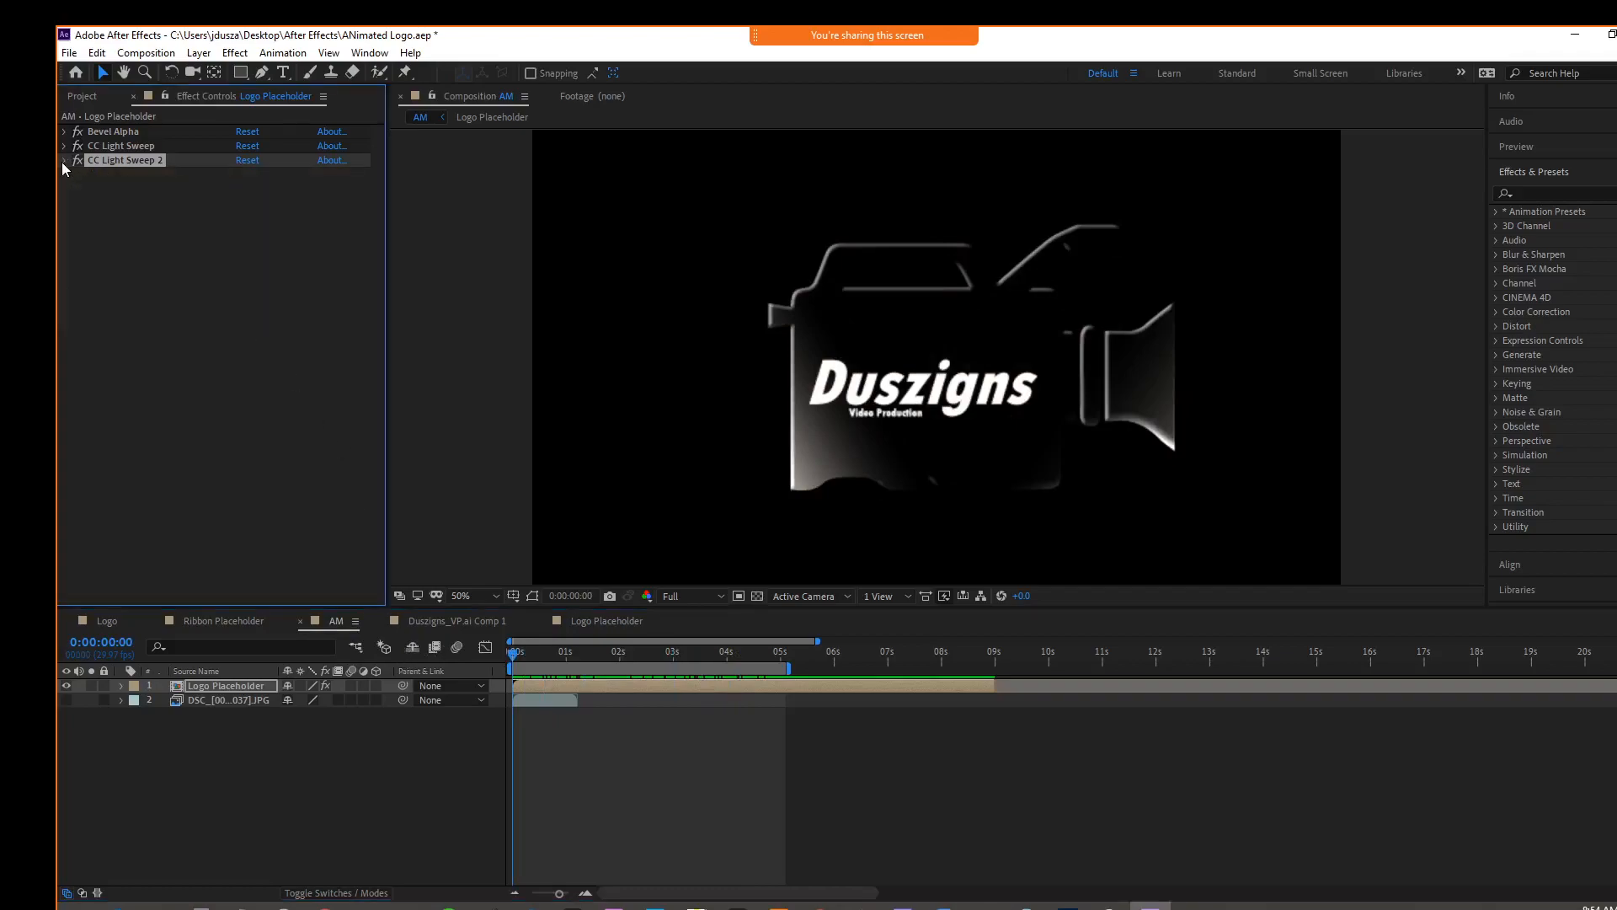
pyautogui.click(235, 53)
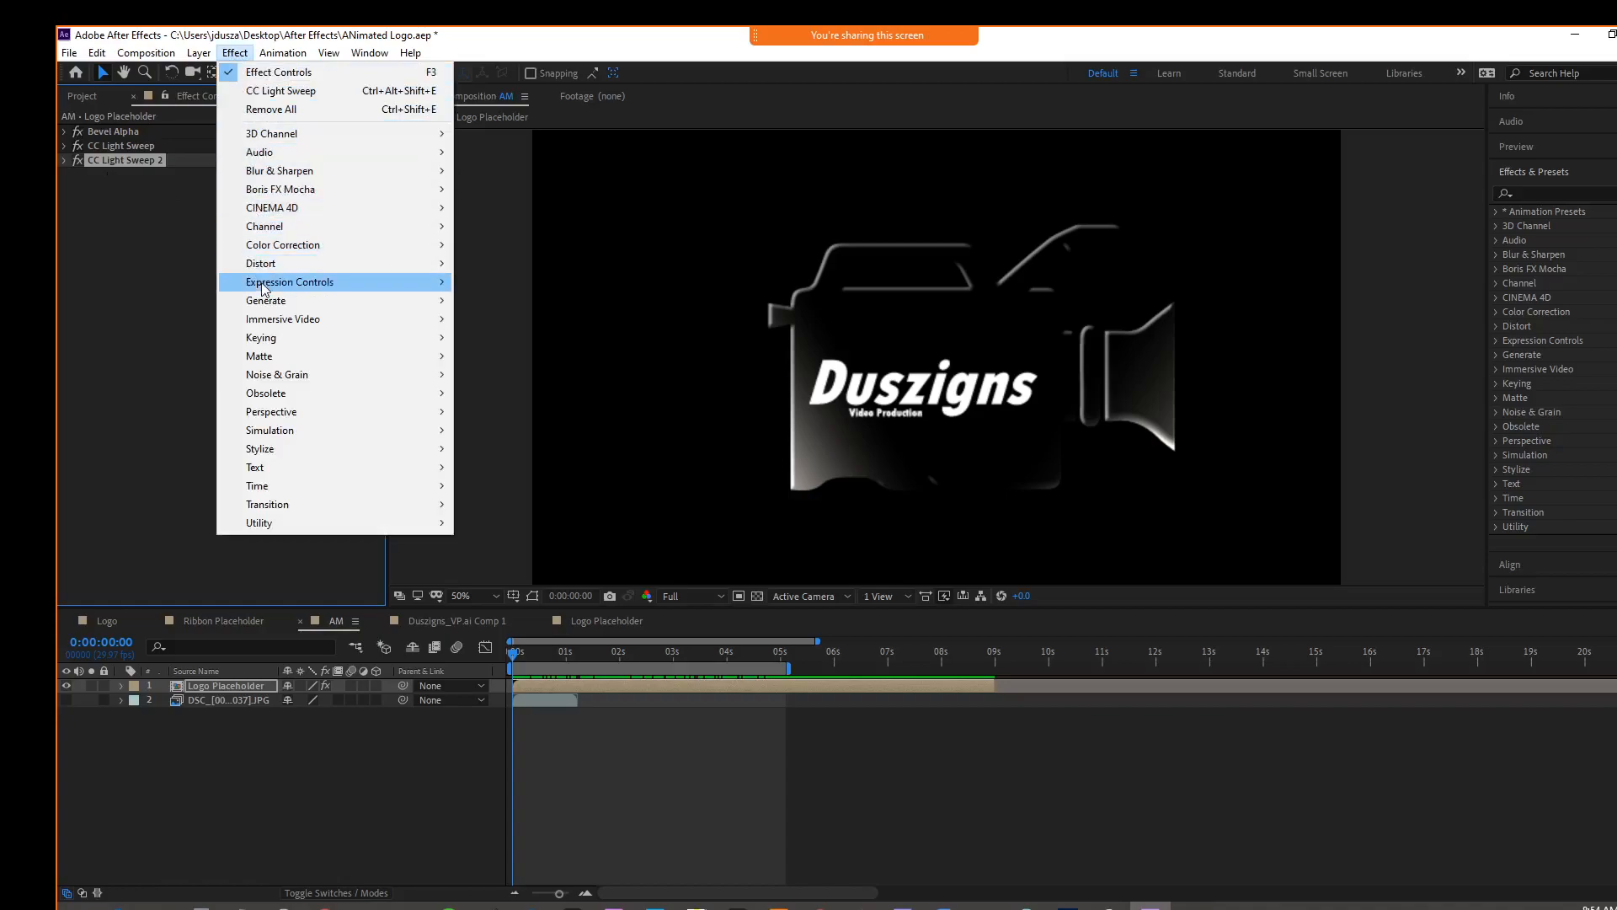
pyautogui.moveTo(268, 302)
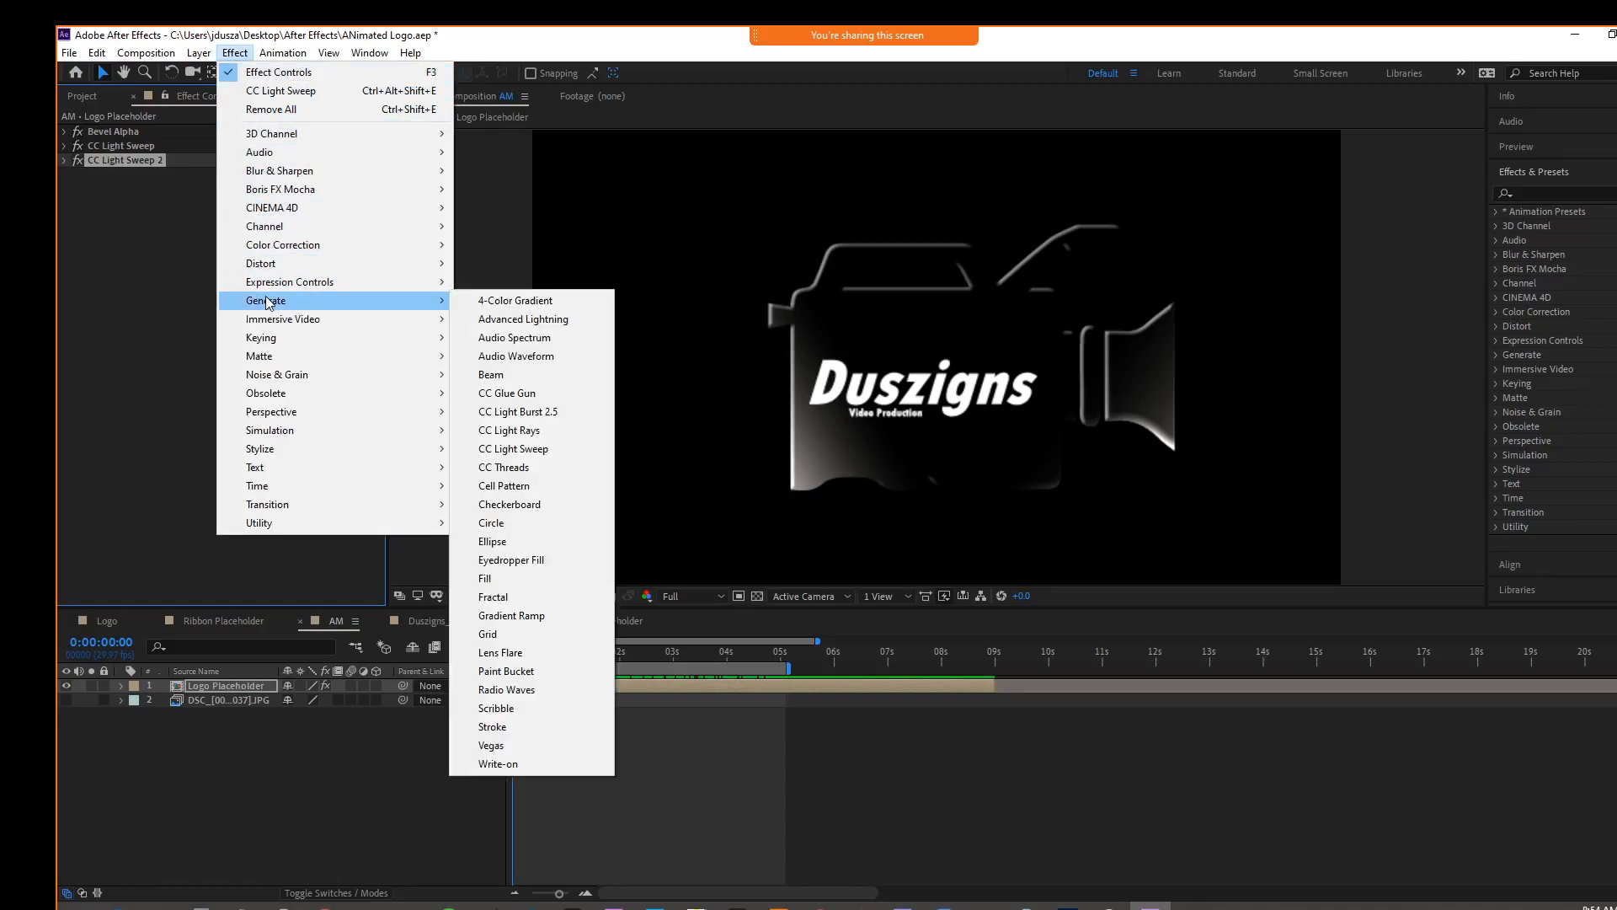
pyautogui.click(532, 616)
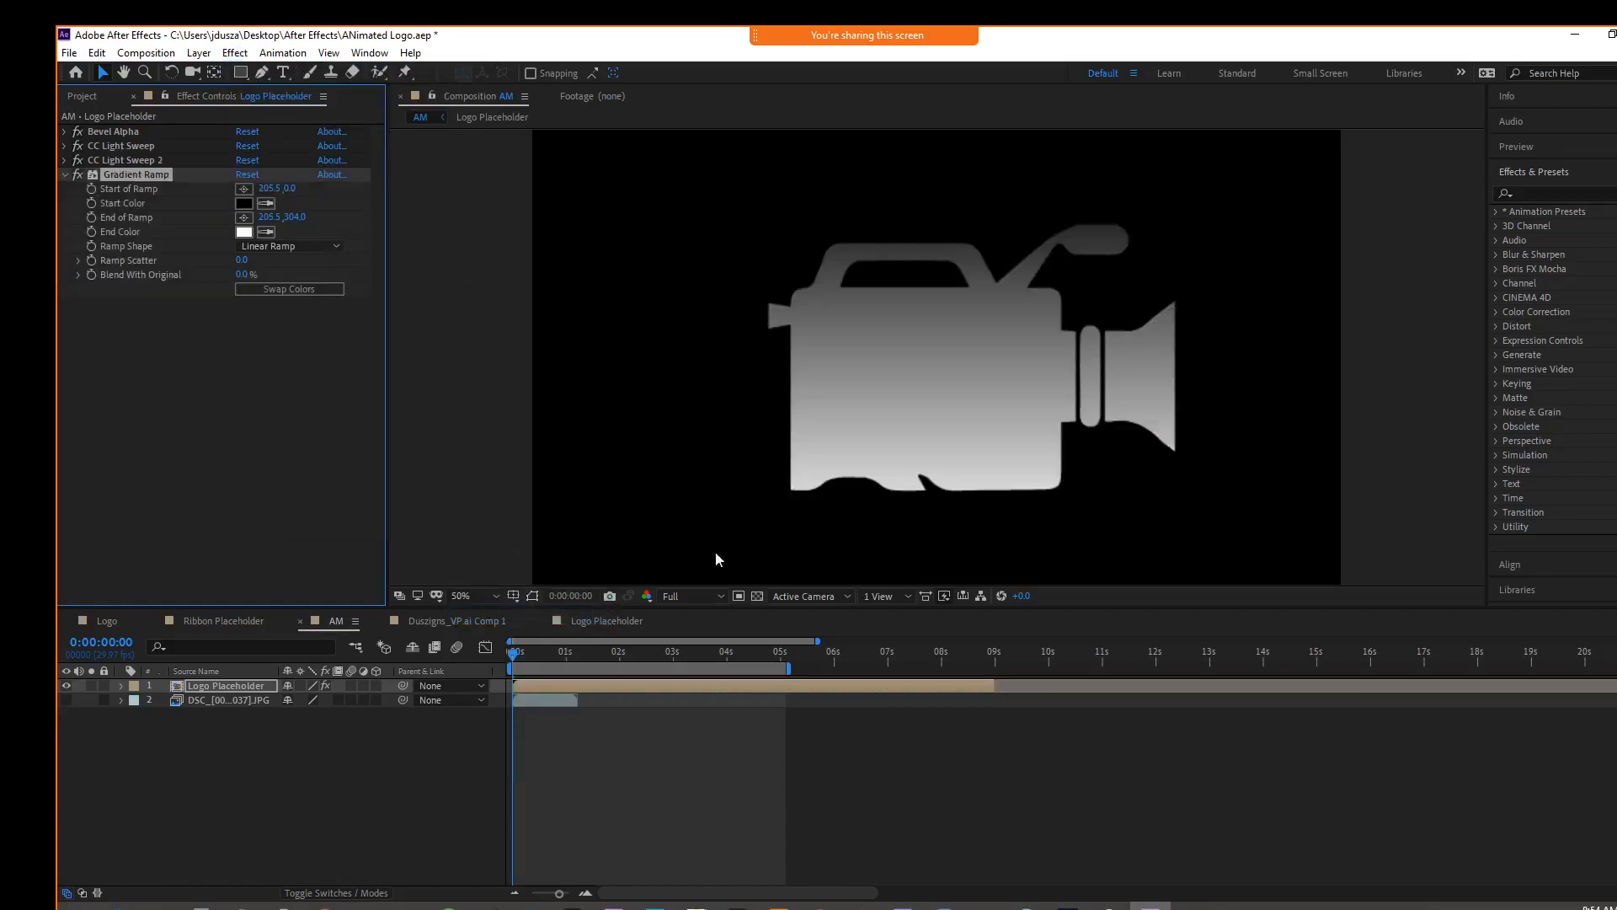
pyautogui.click(65, 176)
pyautogui.moveTo(104, 174)
pyautogui.mouseDown()
pyautogui.moveTo(127, 167)
pyautogui.moveTo(128, 135)
pyautogui.mouseUp()
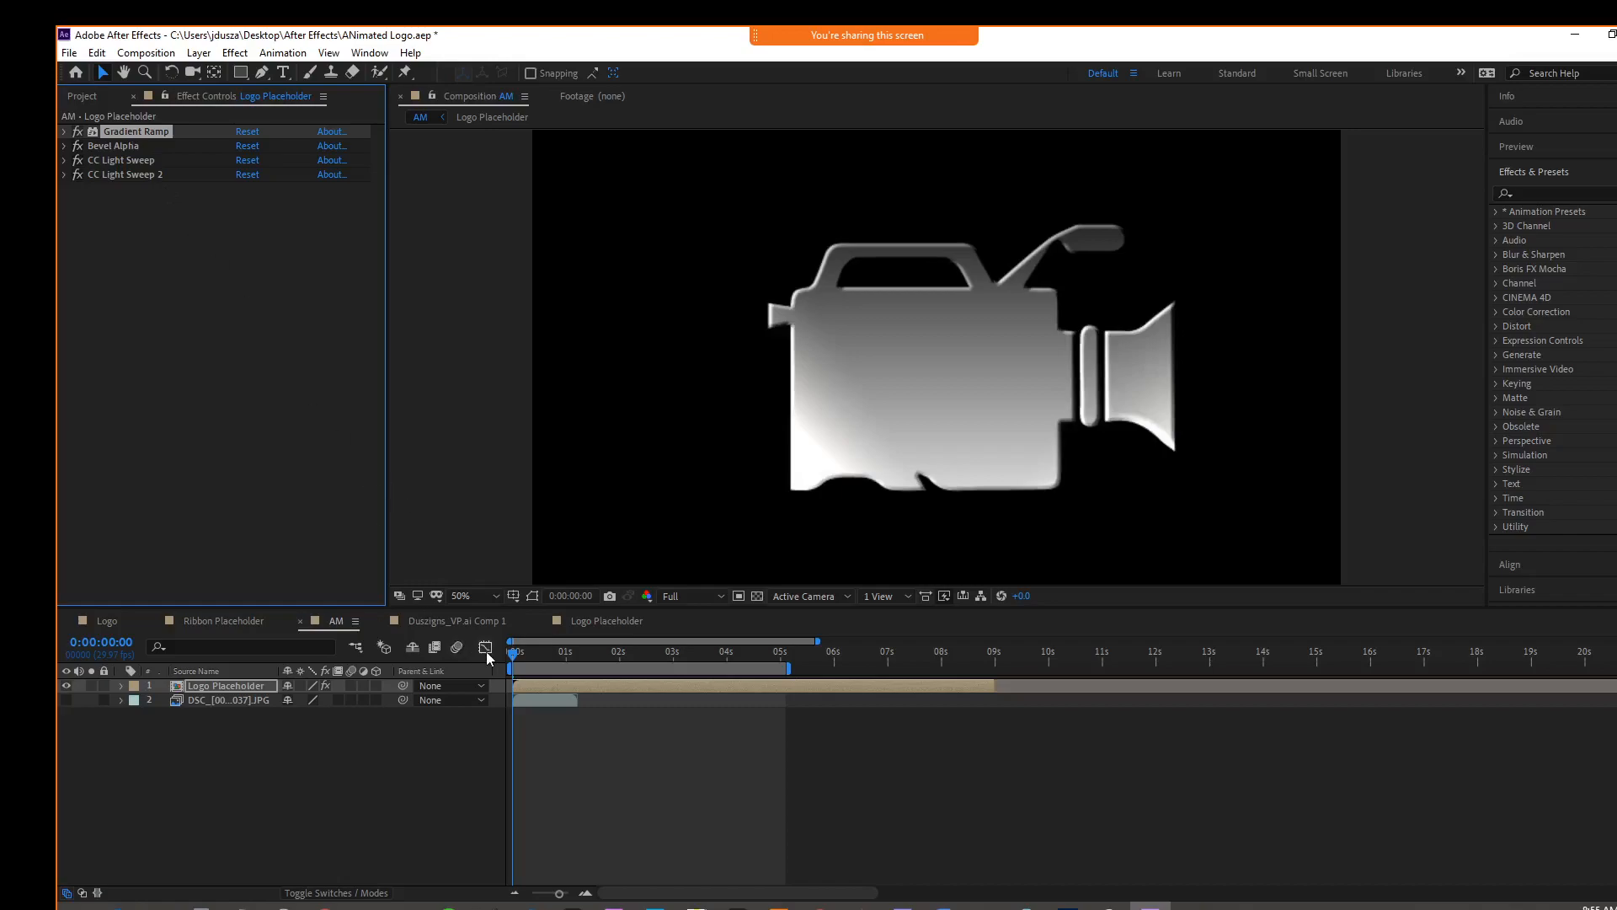
# Set the Gradient Ramp's Blend With Original to 63% and scrub through the animation to check it.
pyautogui.moveTo(514, 656); pyautogui.dragTo(351, 636)
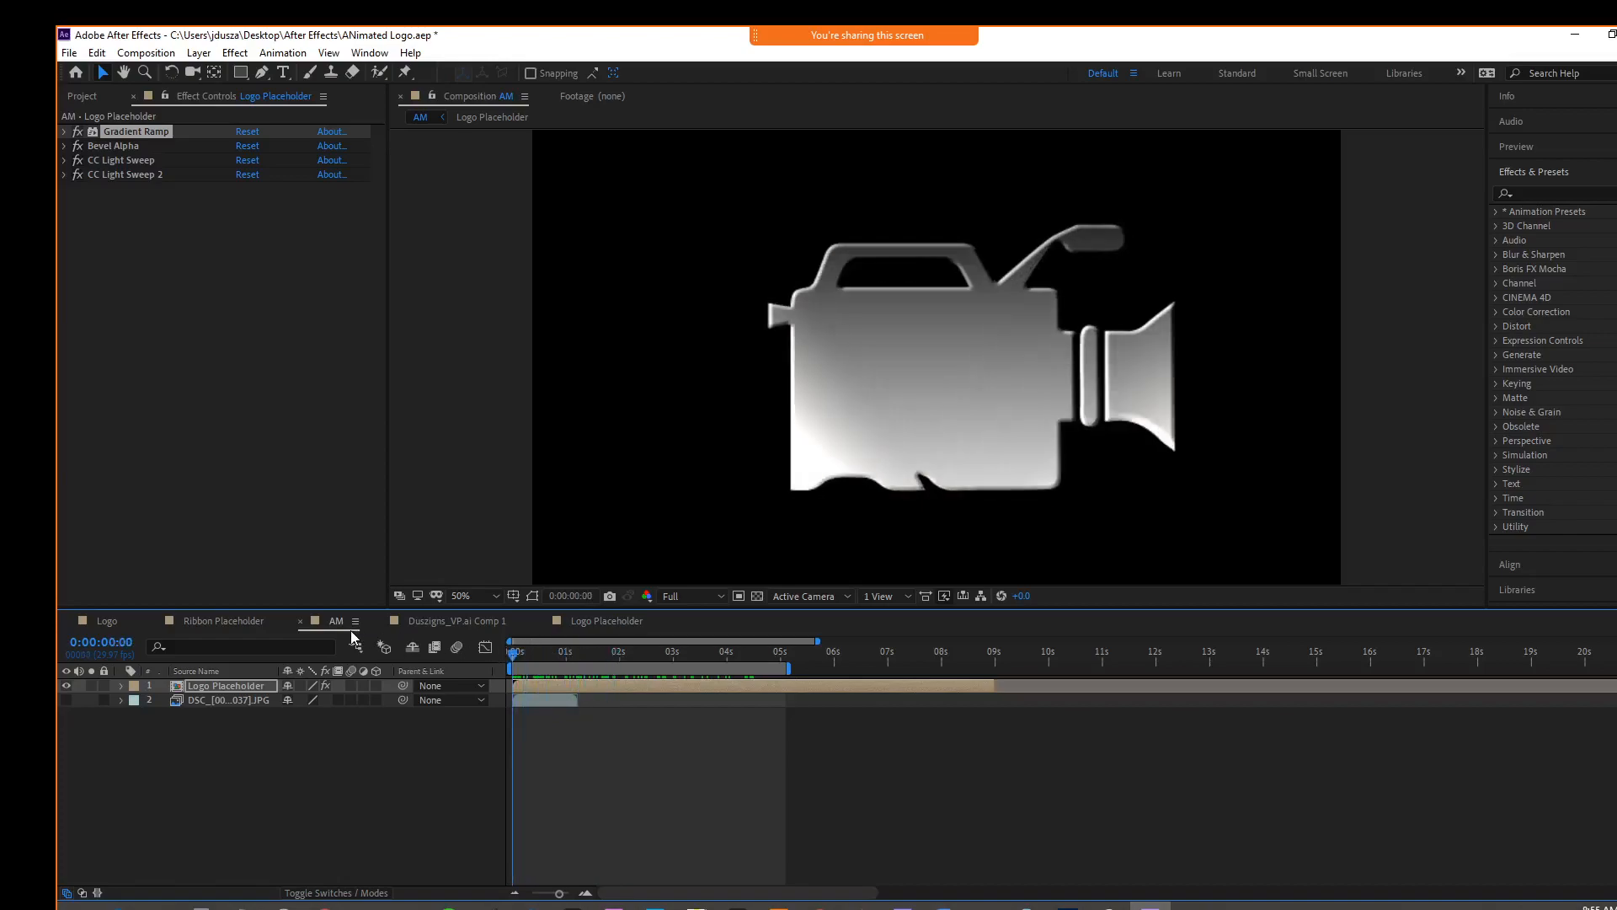
pyautogui.click(62, 133)
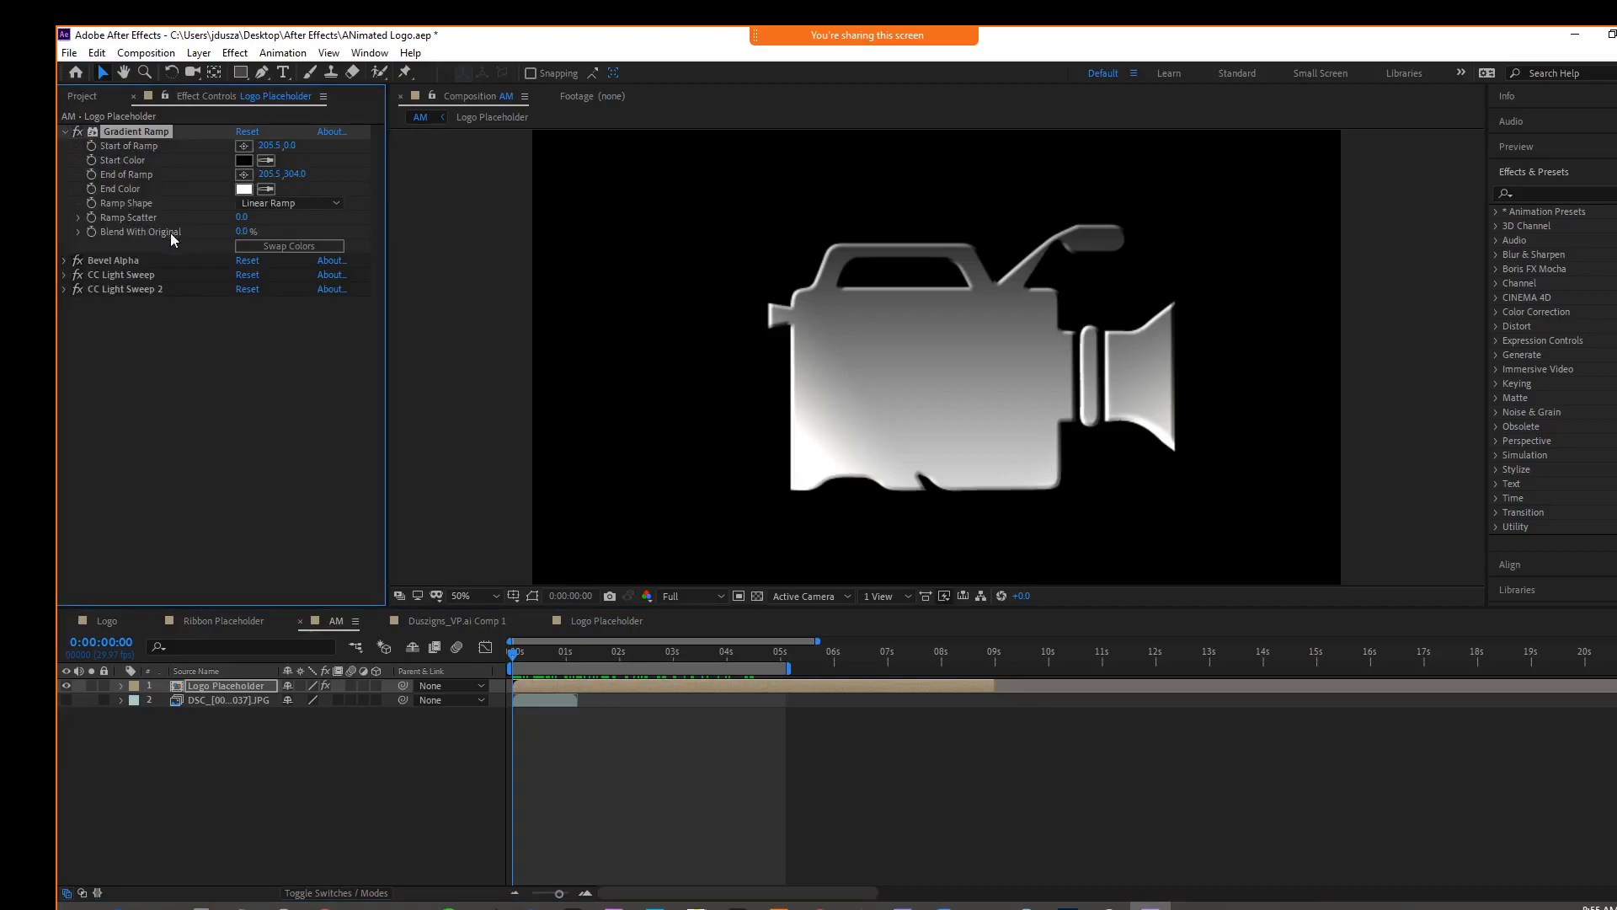
pyautogui.moveTo(242, 231); pyautogui.dragTo(295, 231)
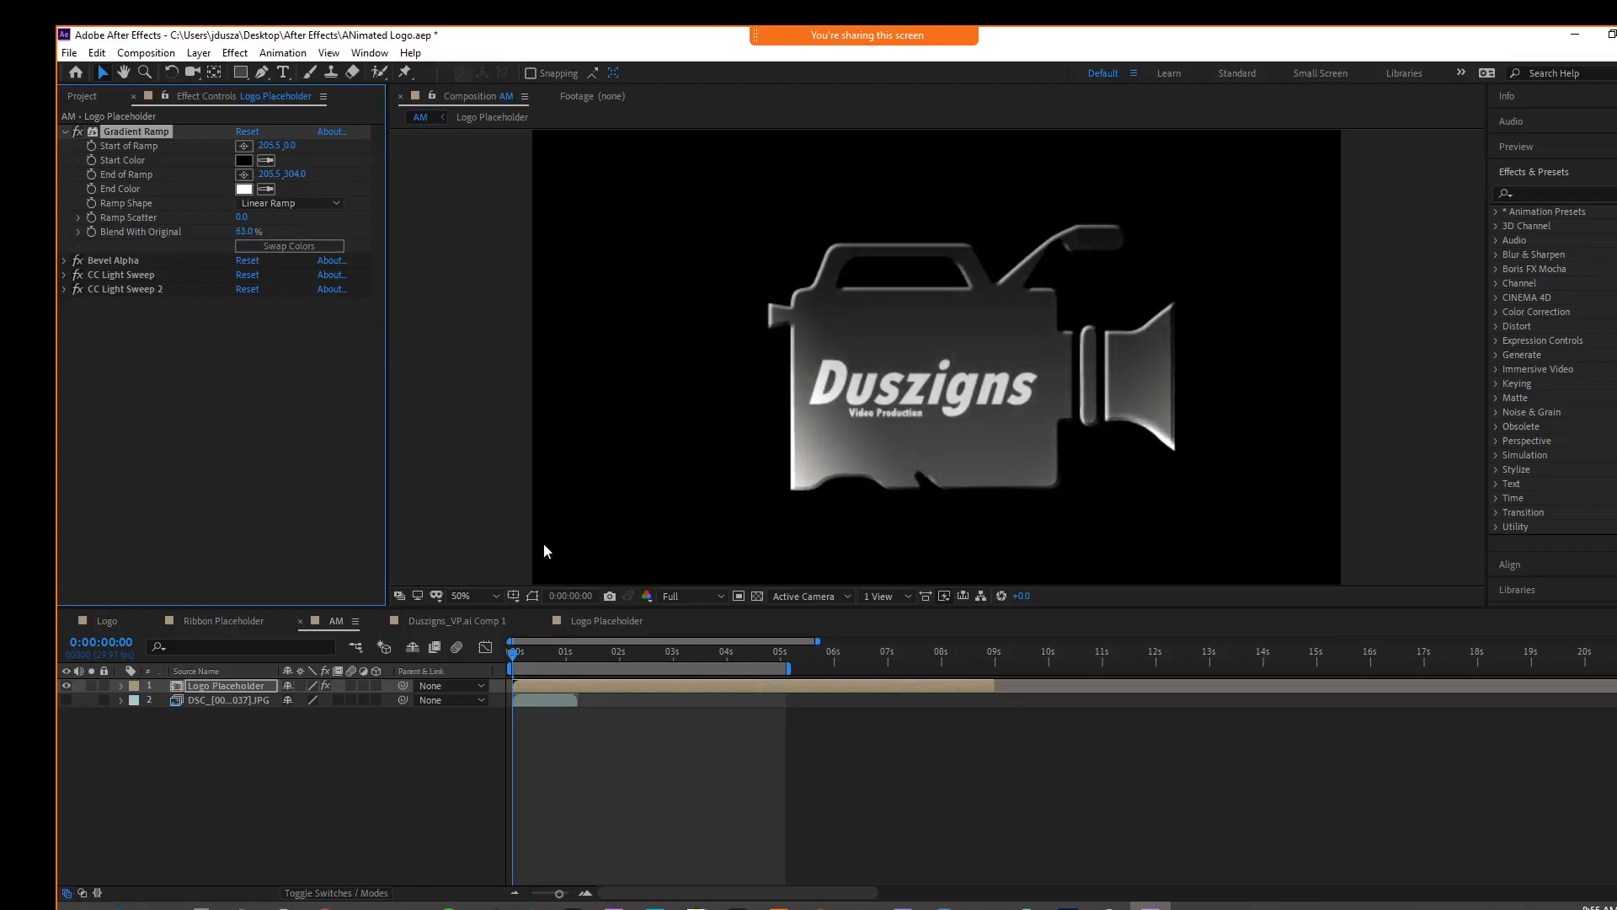
pyautogui.moveTo(514, 654); pyautogui.dragTo(538, 613)
pyautogui.press('Home')
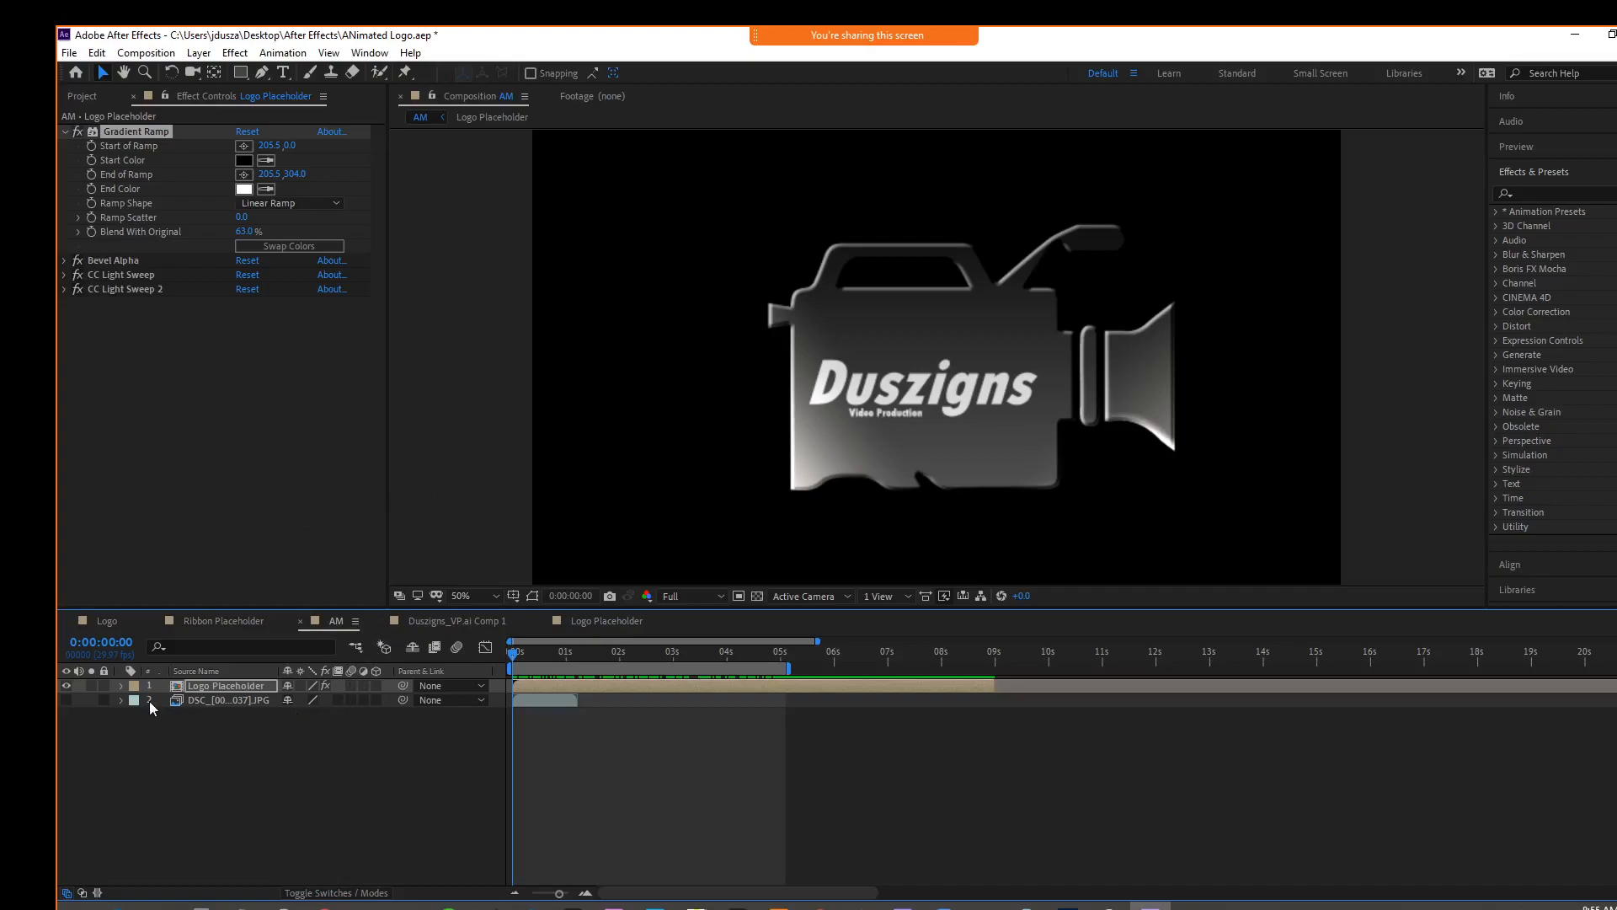
# Create a 1920 x 1080 px dark gray solid and move it below all other layers in the AM composition.
pyautogui.rightClick(288, 733)
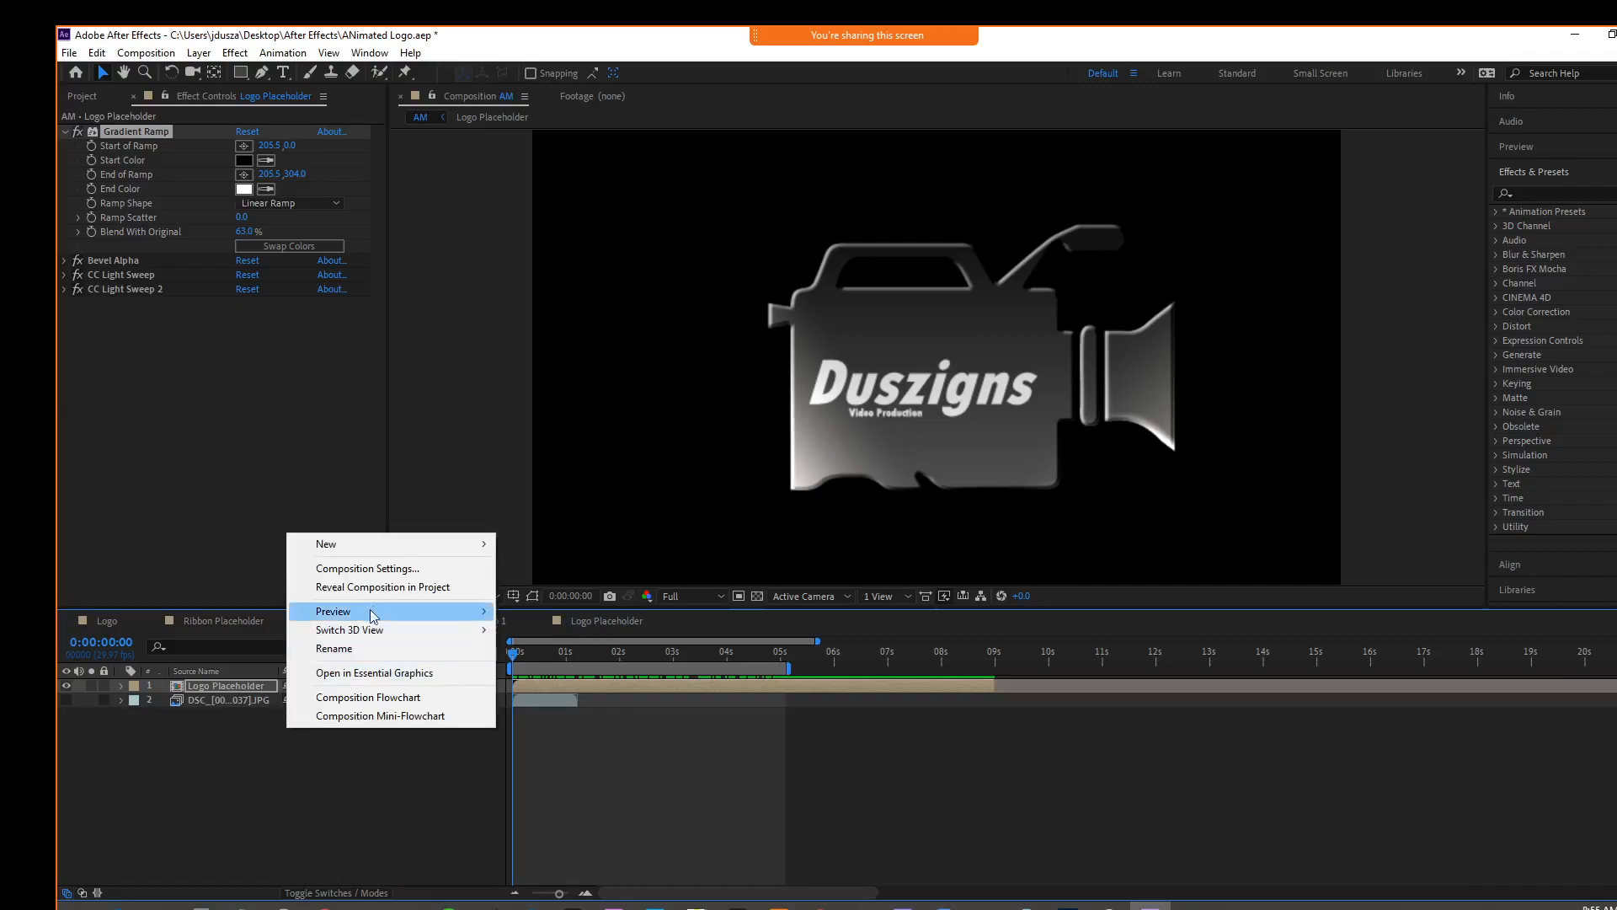
pyautogui.moveTo(413, 546)
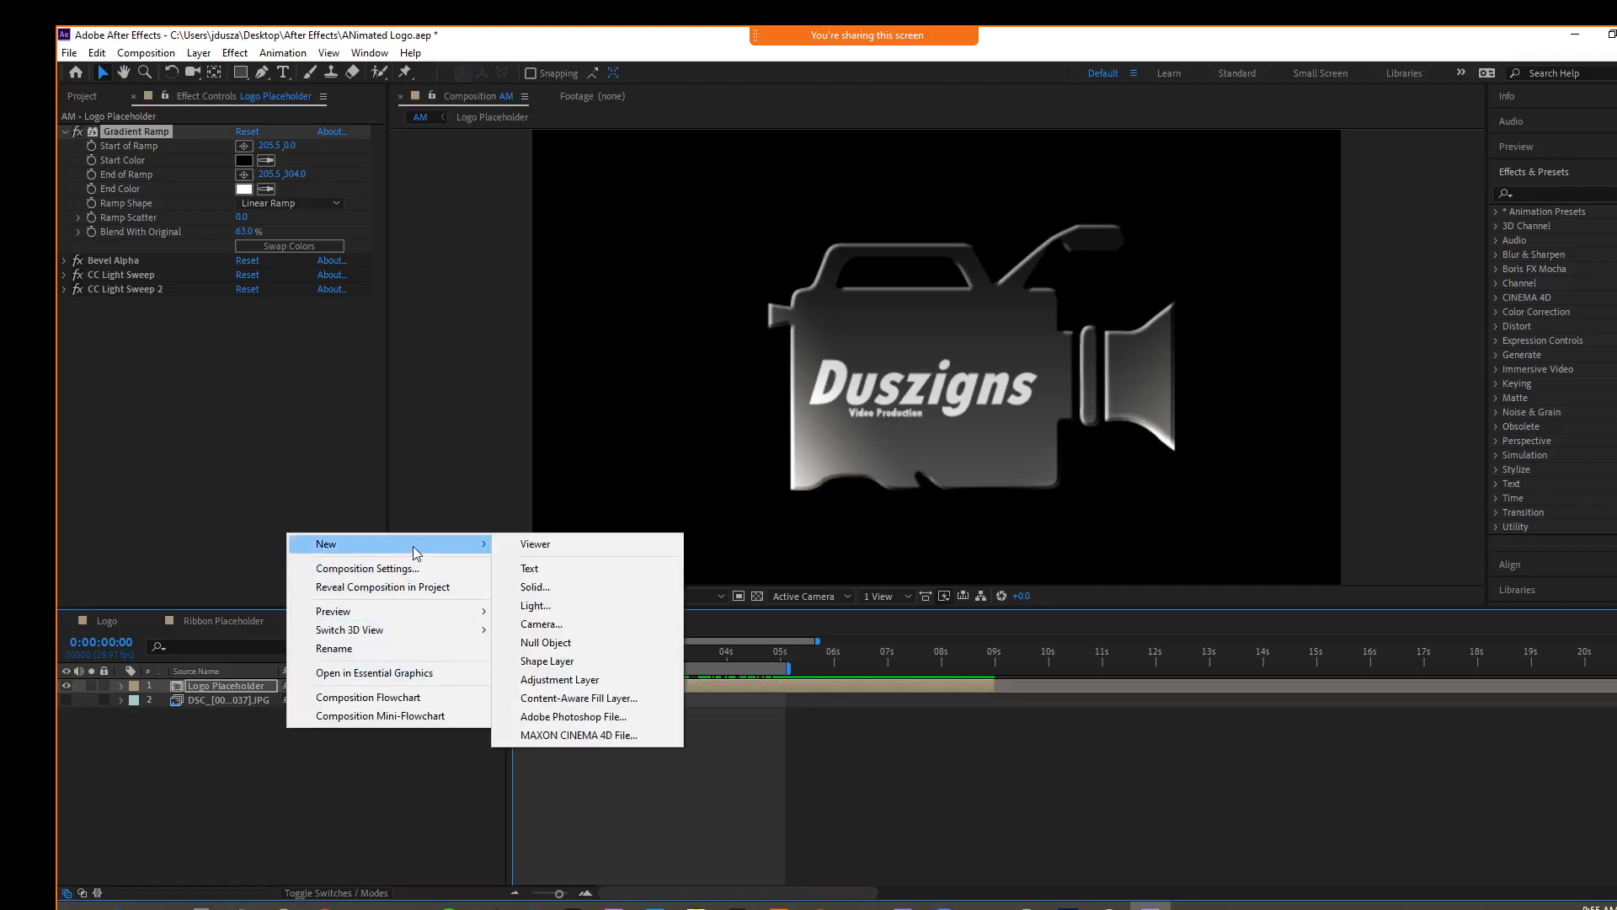
pyautogui.click(569, 589)
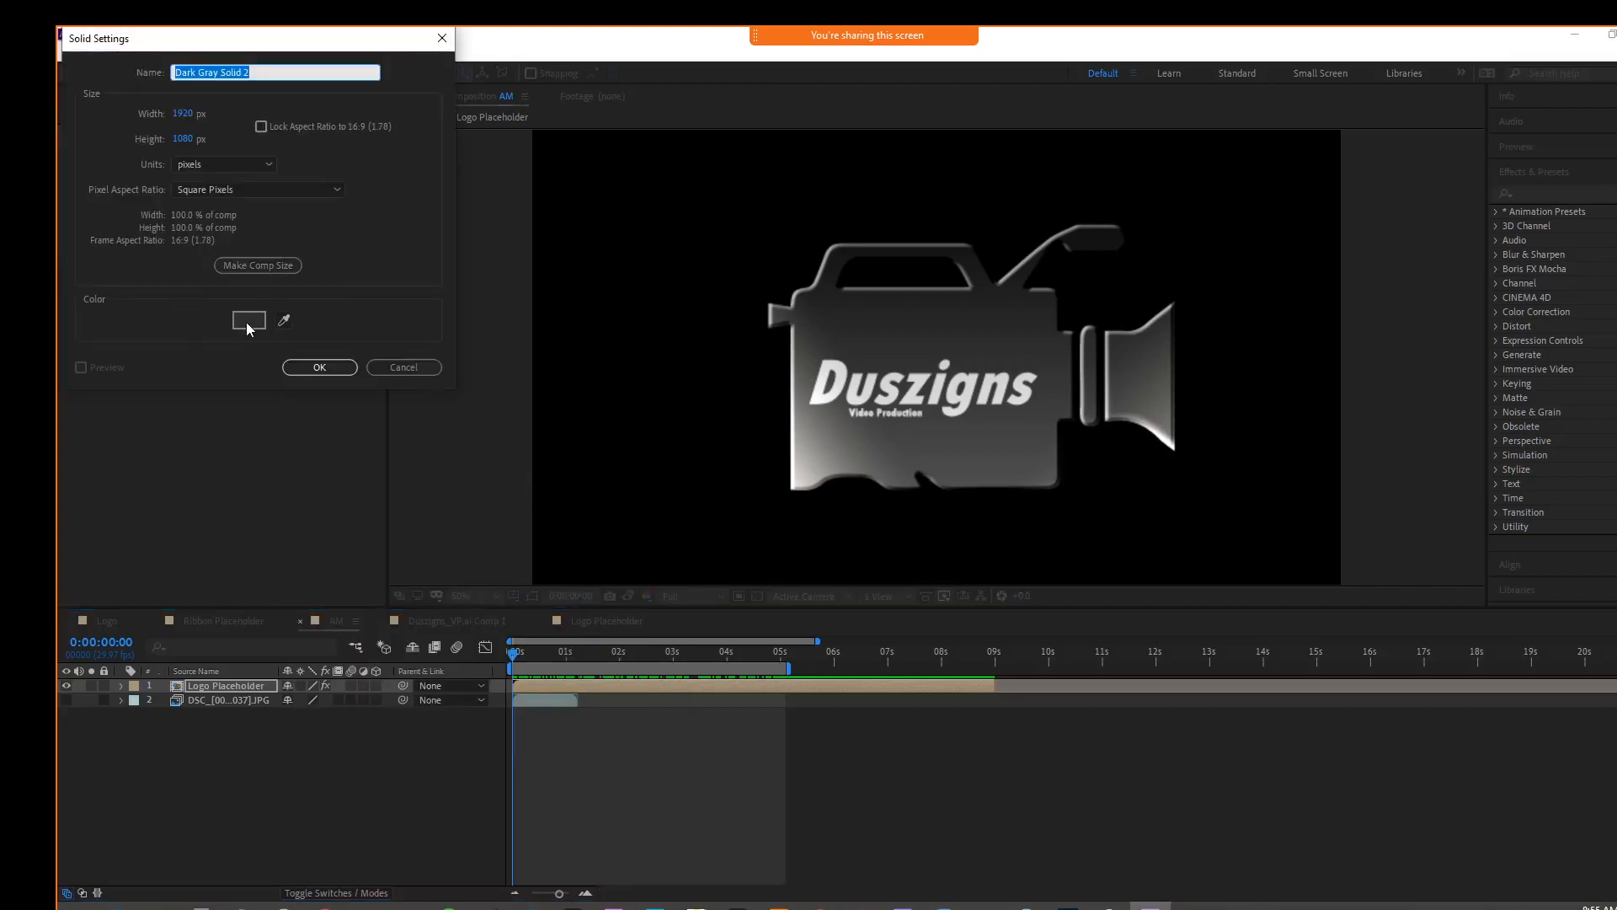
pyautogui.click(302, 367)
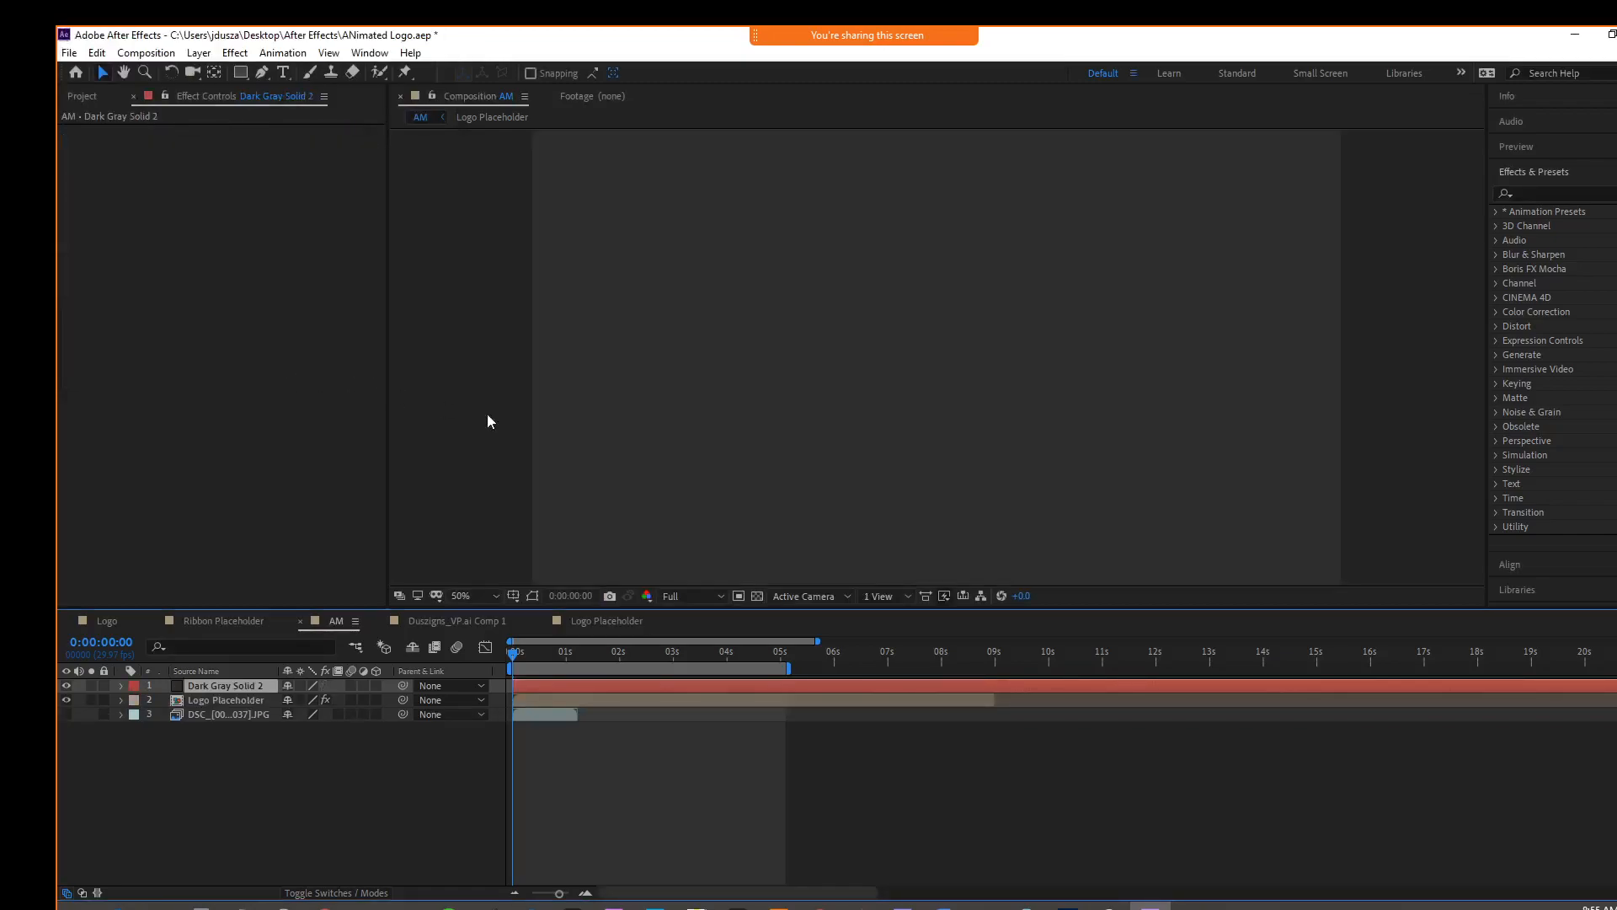
pyautogui.moveTo(215, 689); pyautogui.dragTo(216, 719)
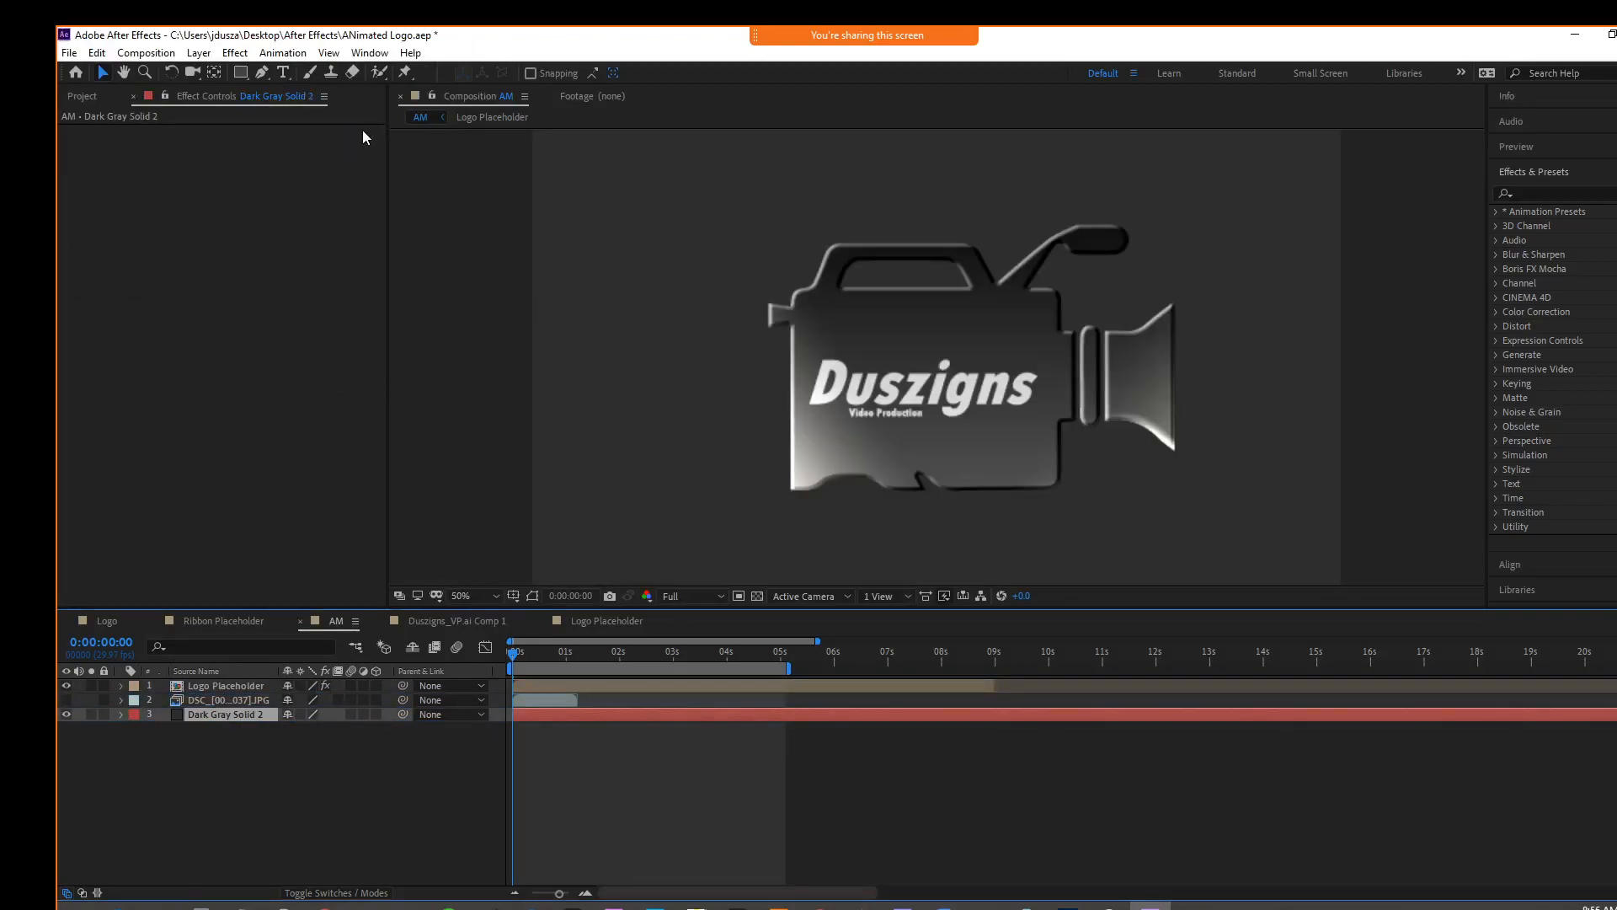
# Try the Checkerboard effect on the dark gray solid and undo it.
pyautogui.click(235, 53)
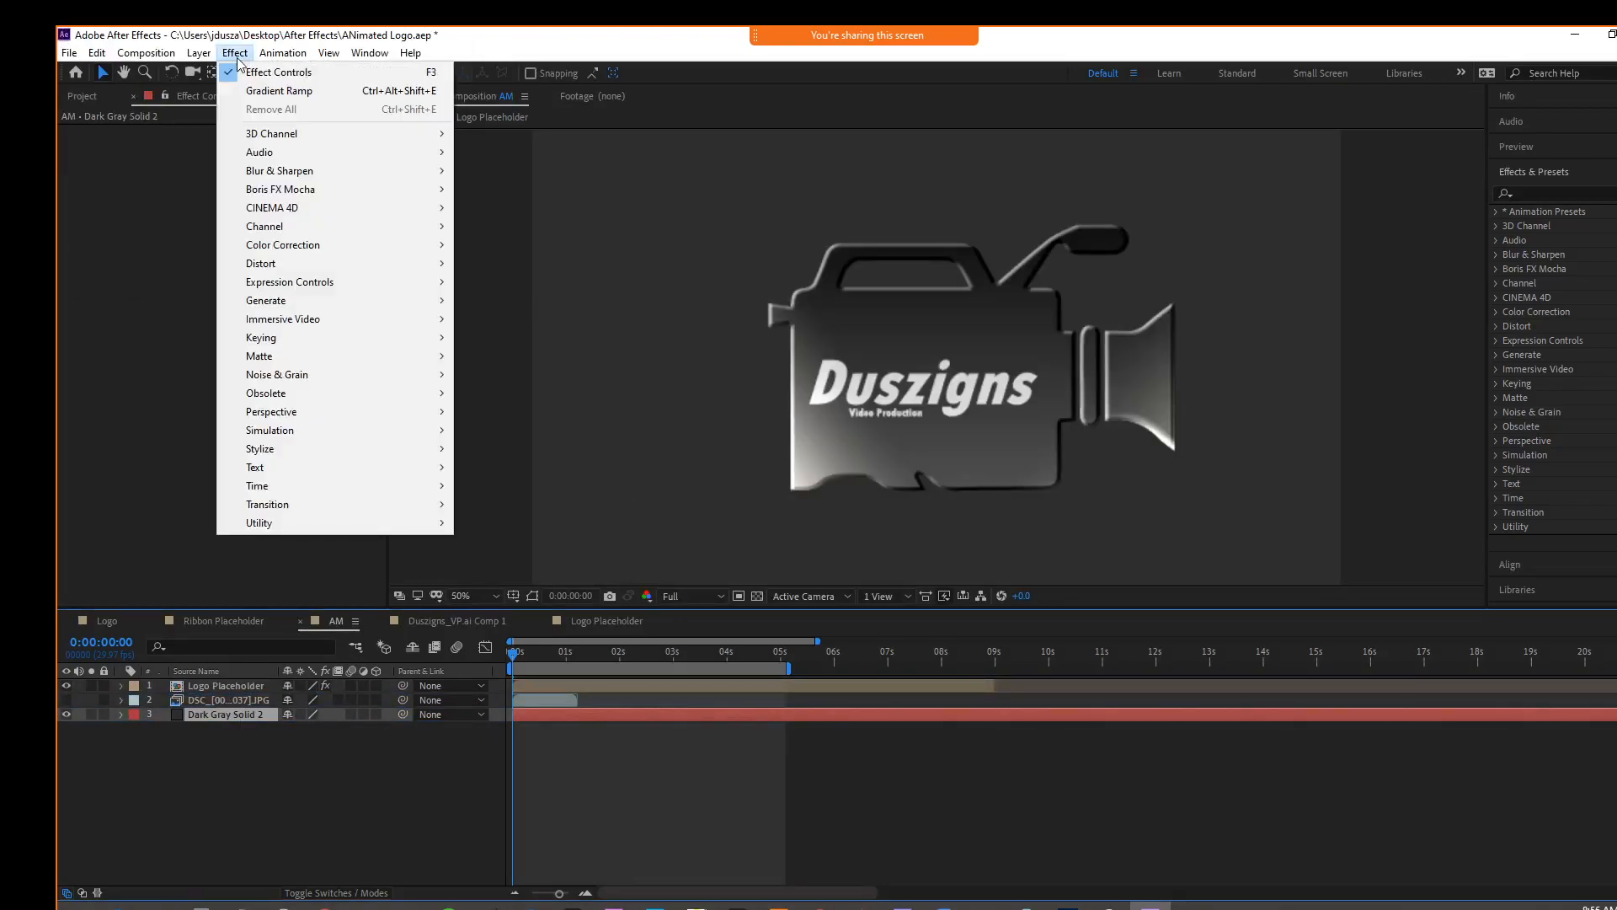
pyautogui.moveTo(257, 303)
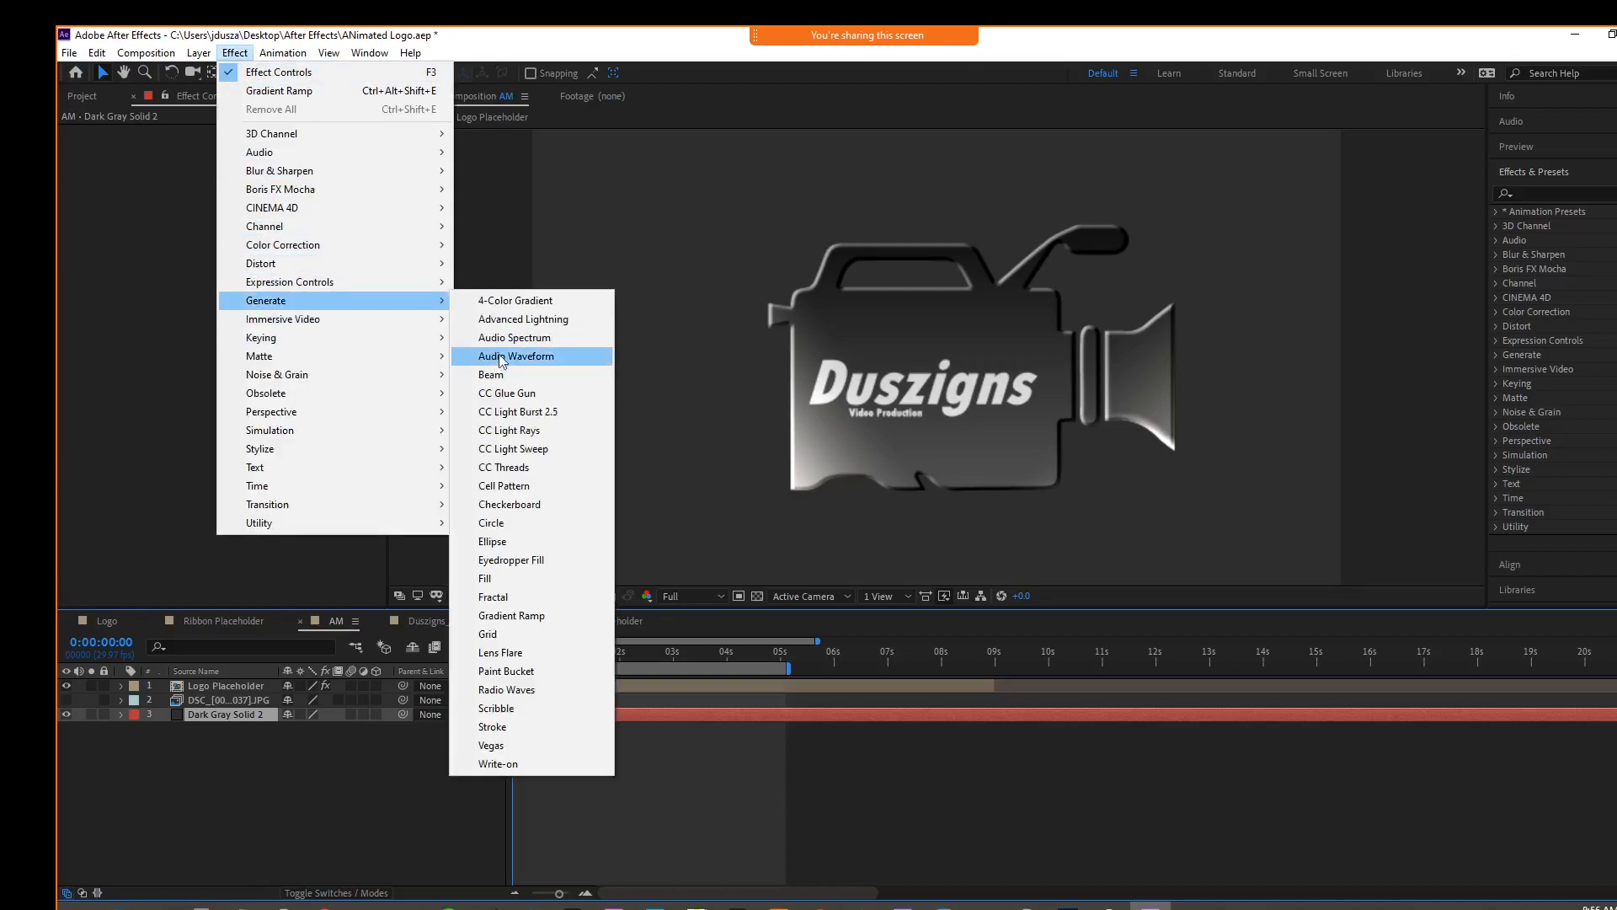
pyautogui.click(507, 504)
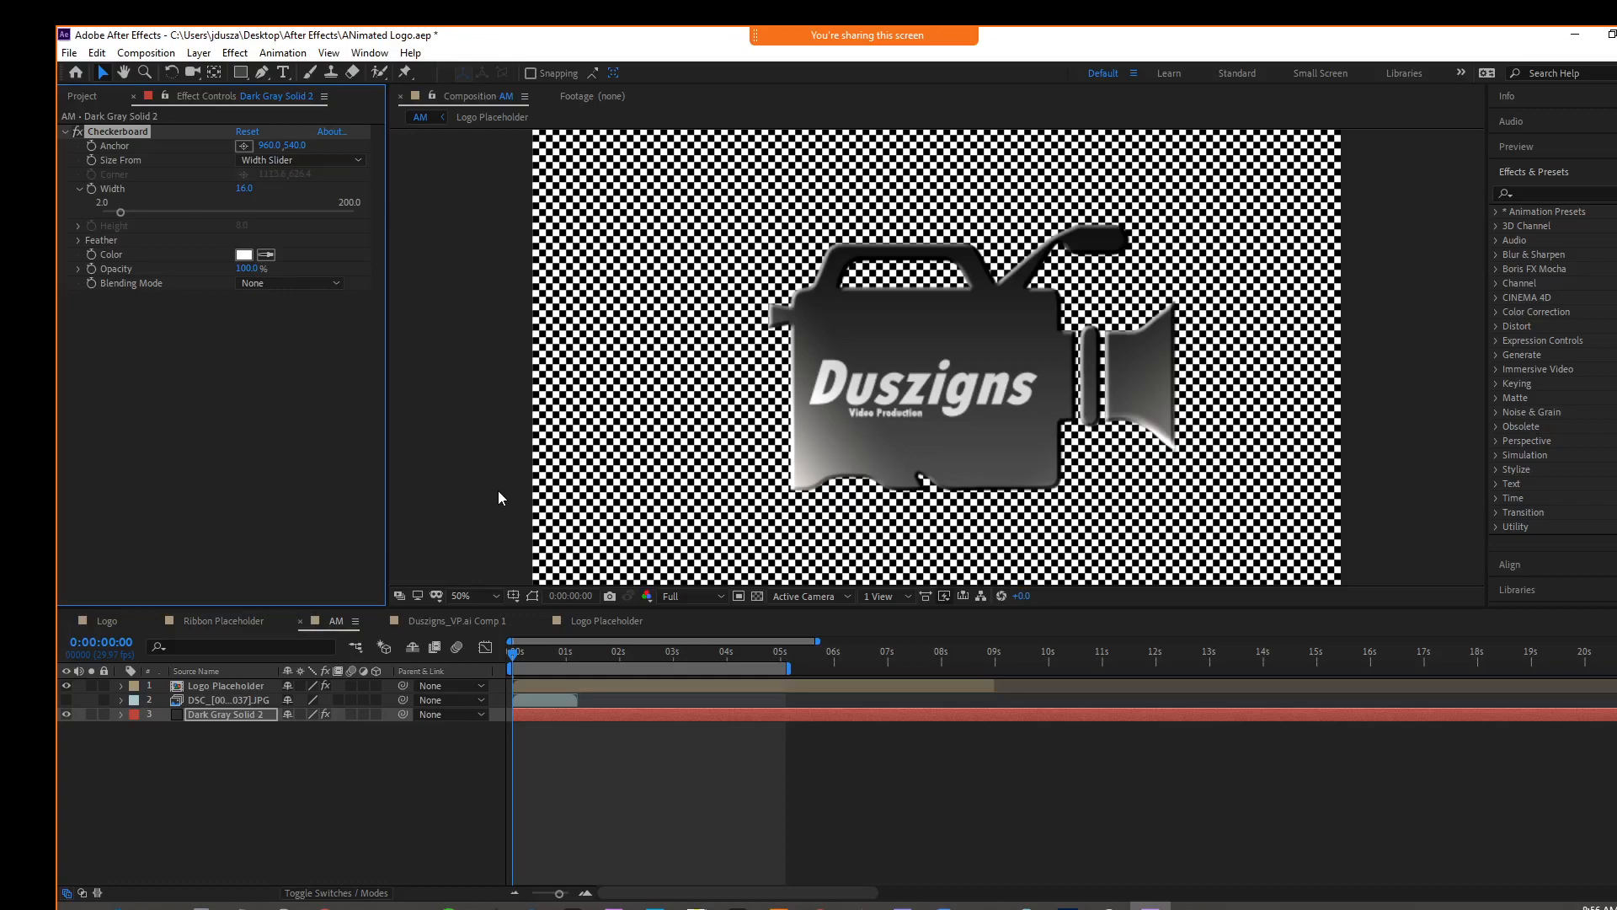
pyautogui.hotkey('ctrl', 'z')
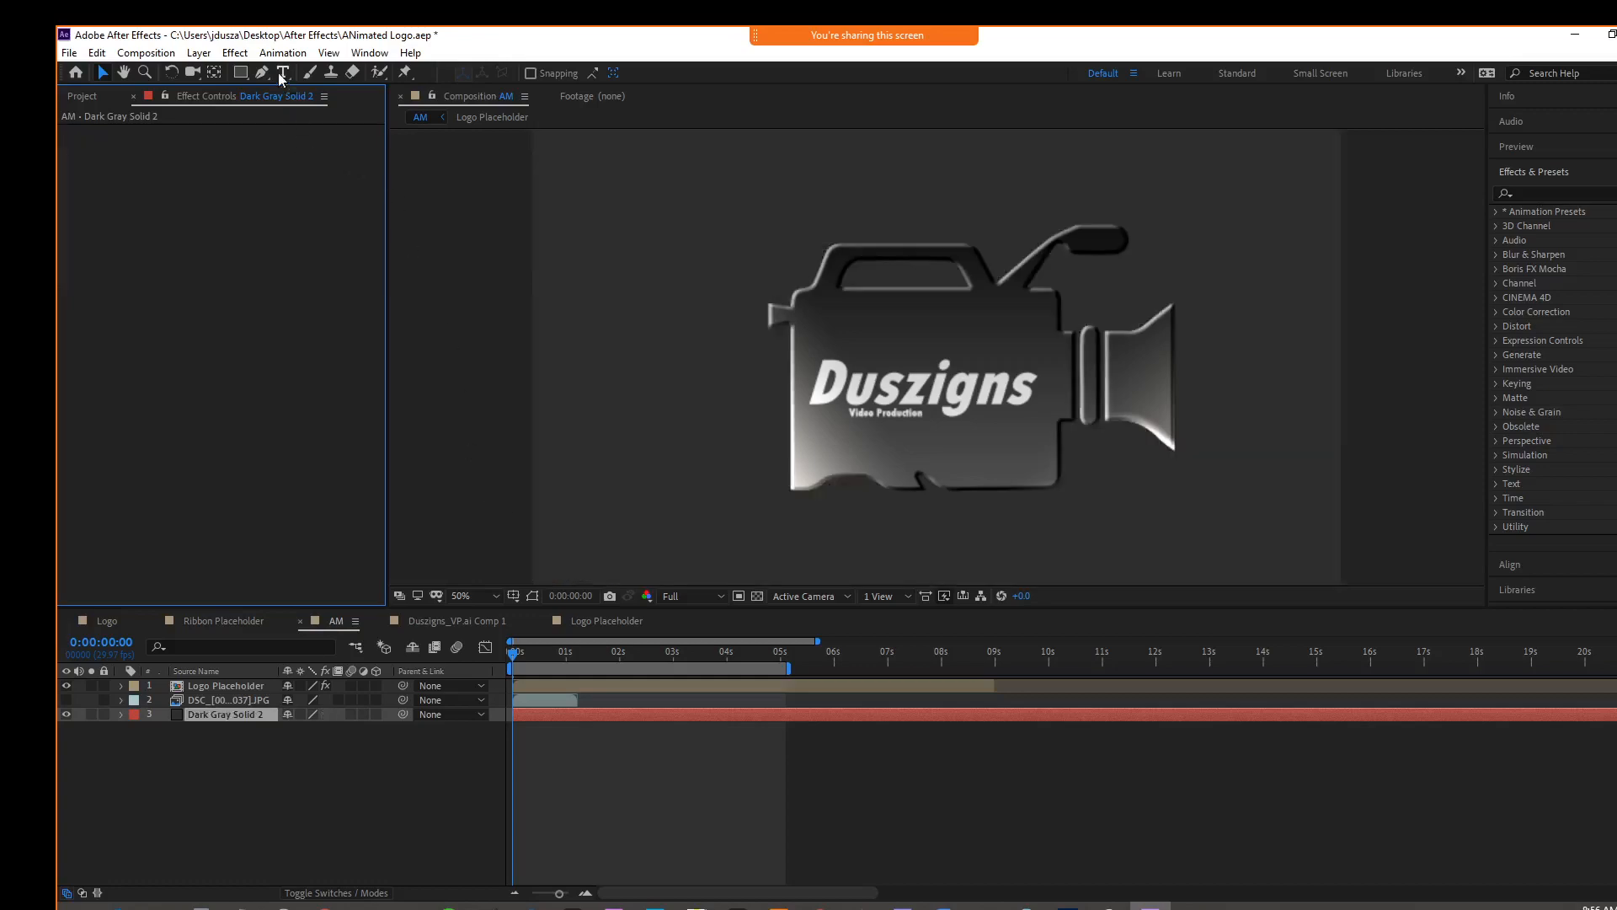
# Apply the Fractal Noise effect to the dark gray background solid.
pyautogui.click(235, 52)
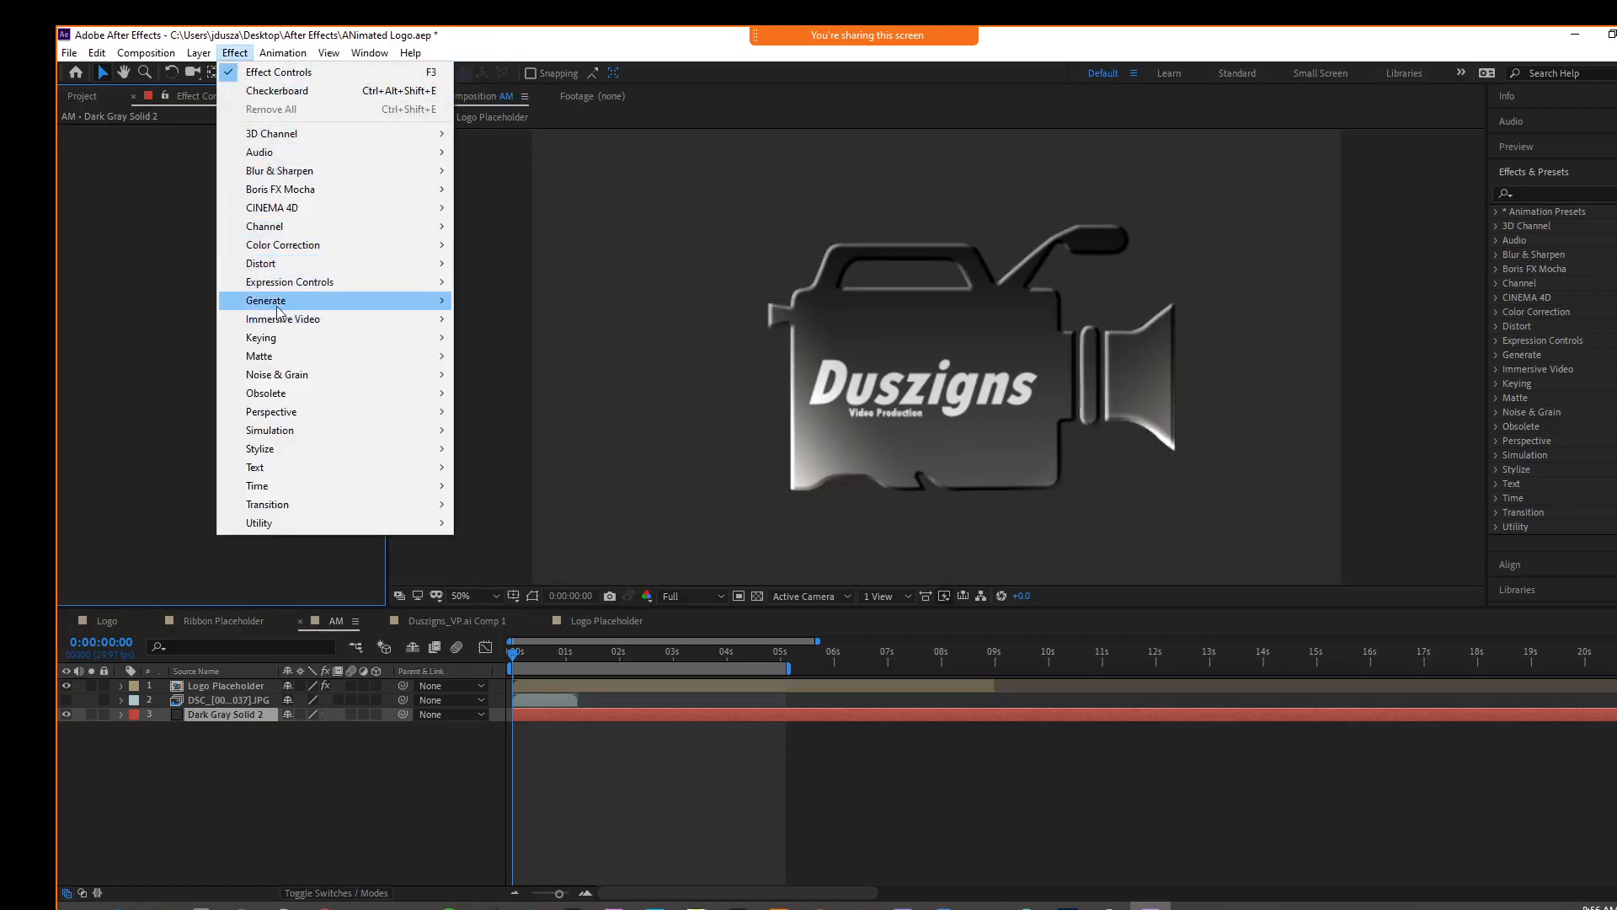
pyautogui.moveTo(278, 301)
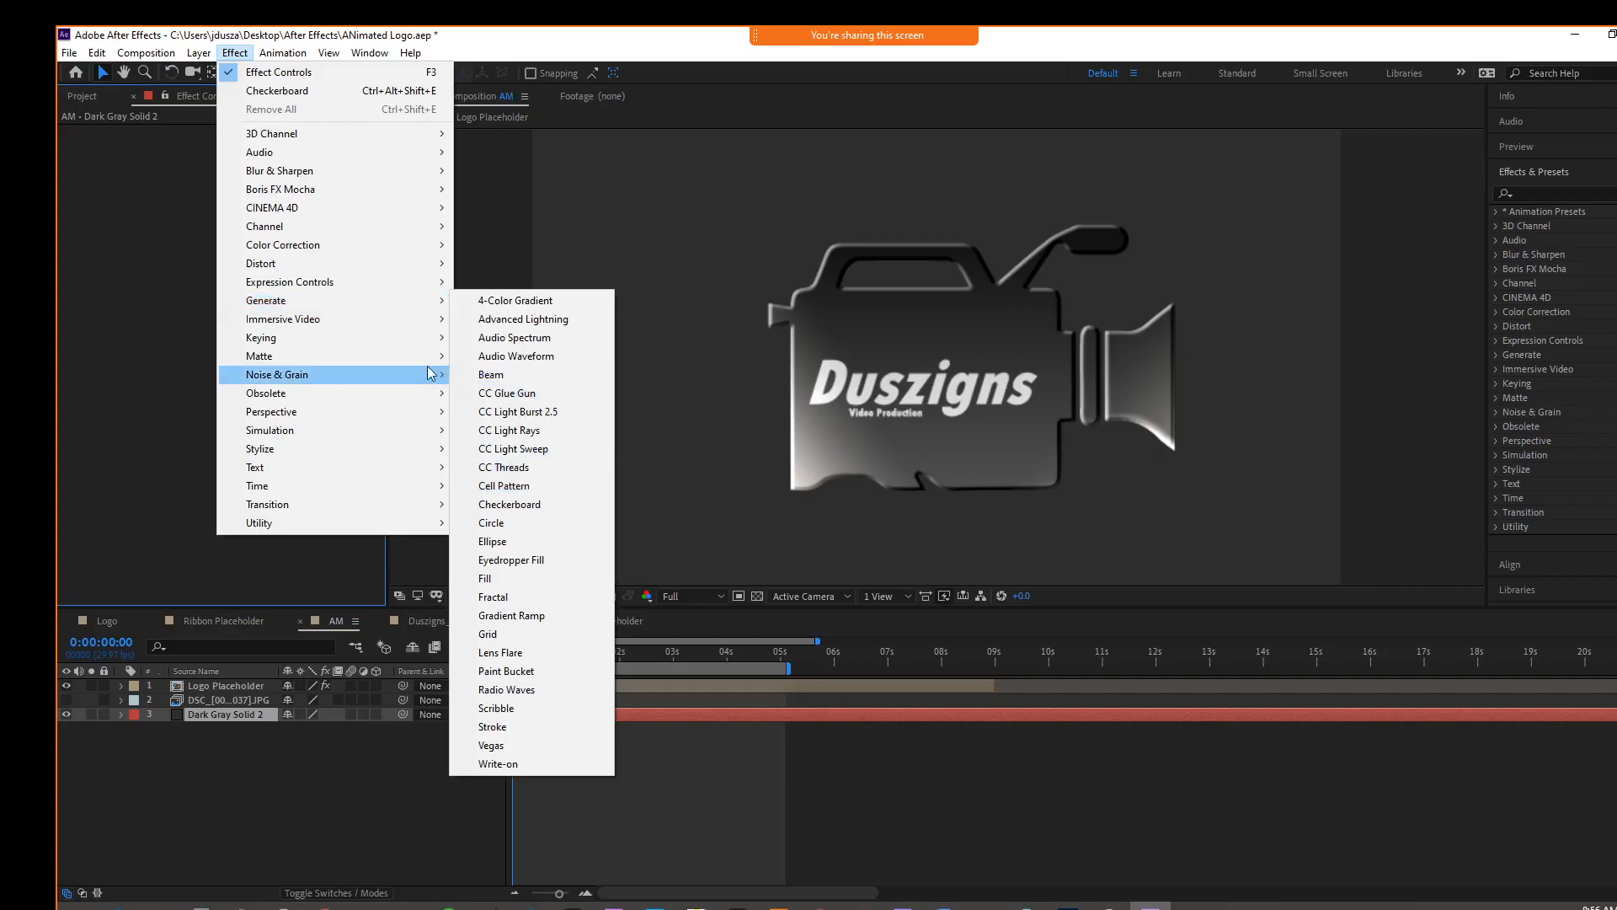
pyautogui.moveTo(434, 375)
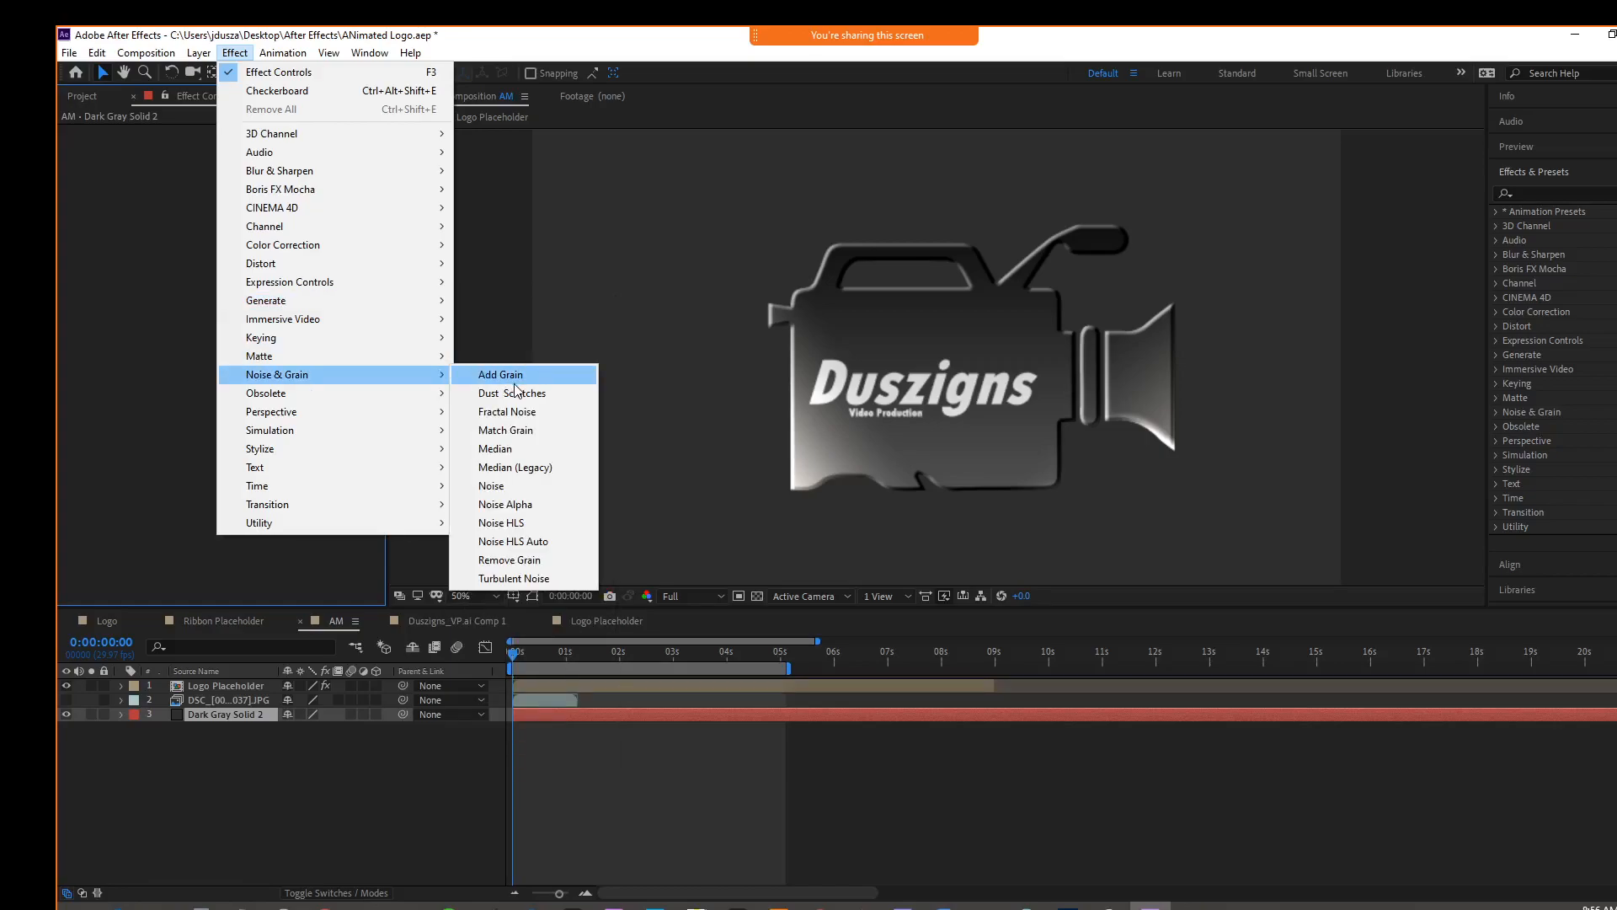
pyautogui.click(518, 411)
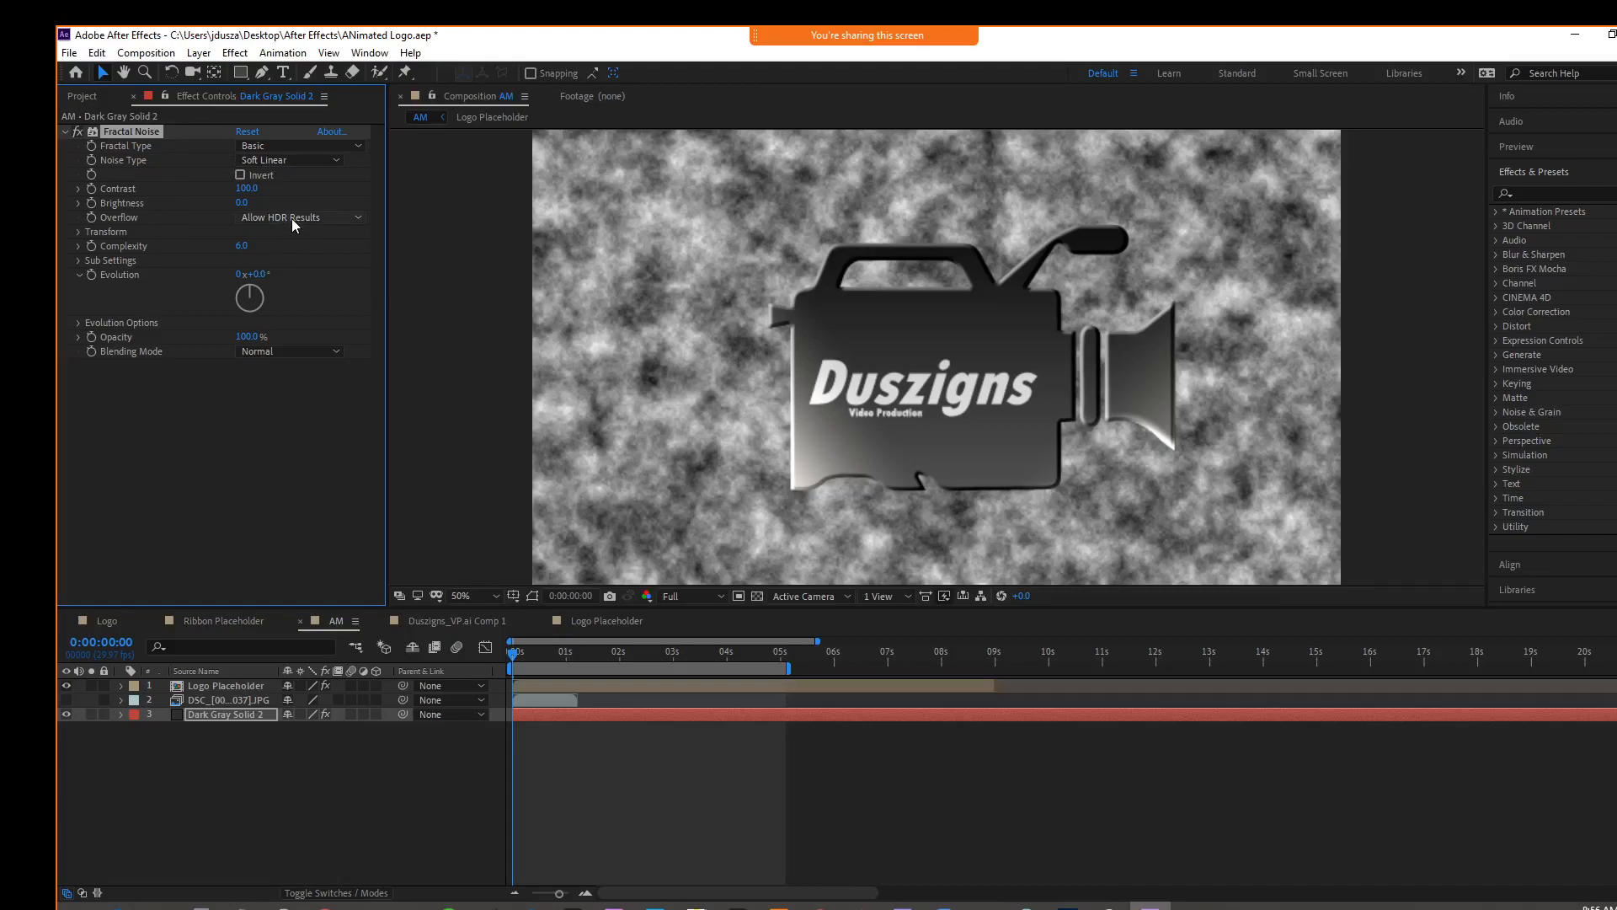
# Try Turbulent Sharp and Max as the noise's Fractal Type, and settle on Rocky.
pyautogui.click(299, 147)
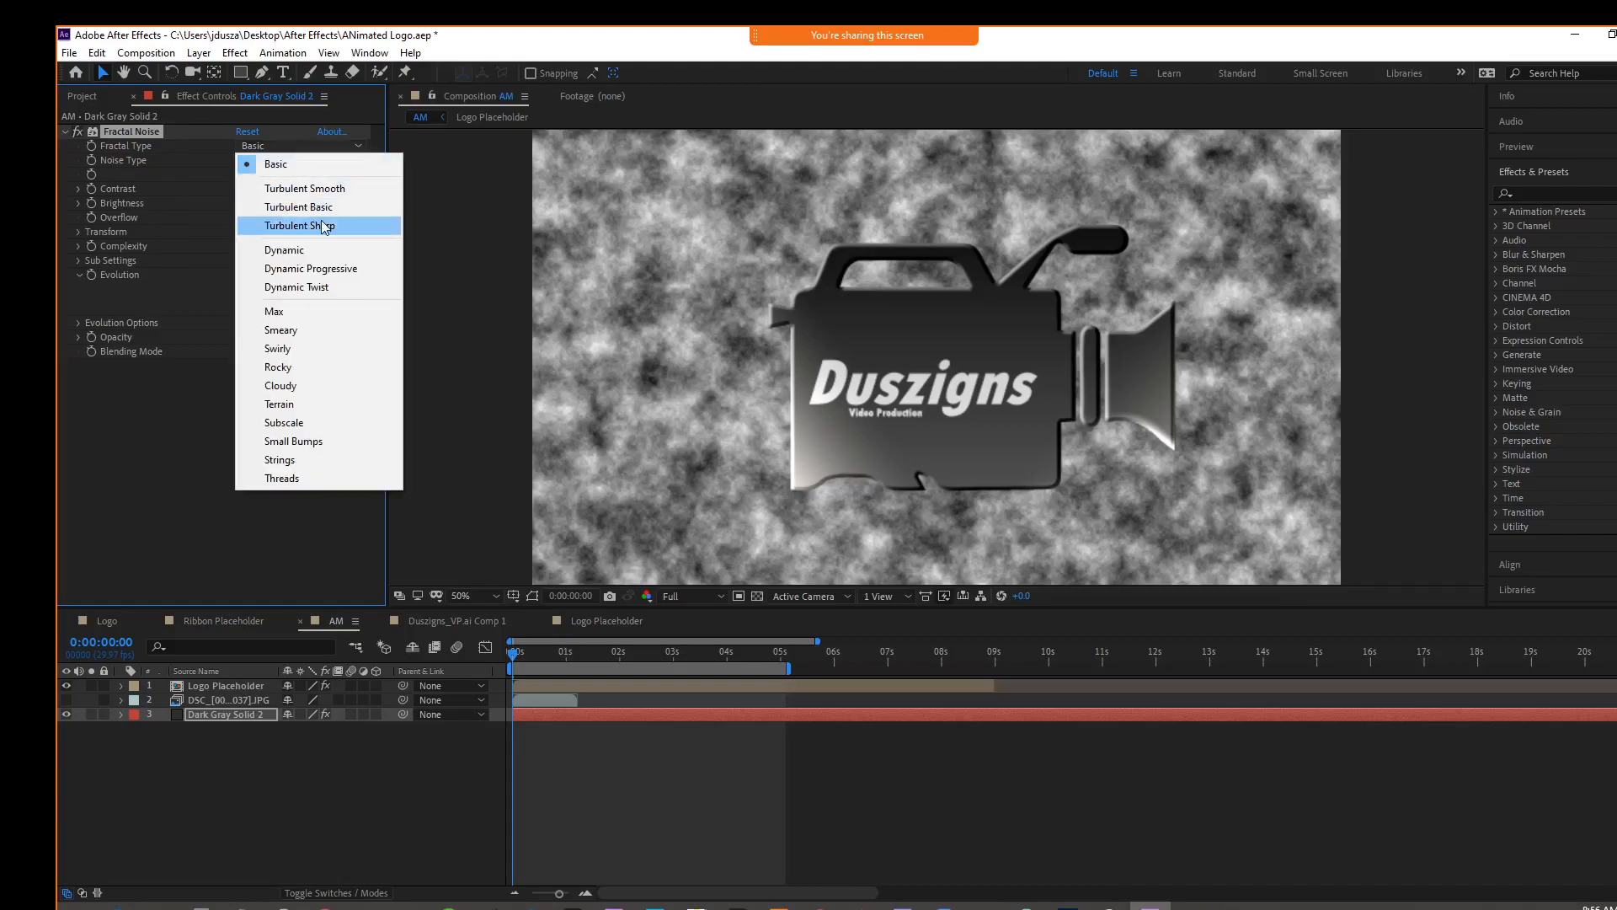
pyautogui.click(321, 223)
pyautogui.click(284, 148)
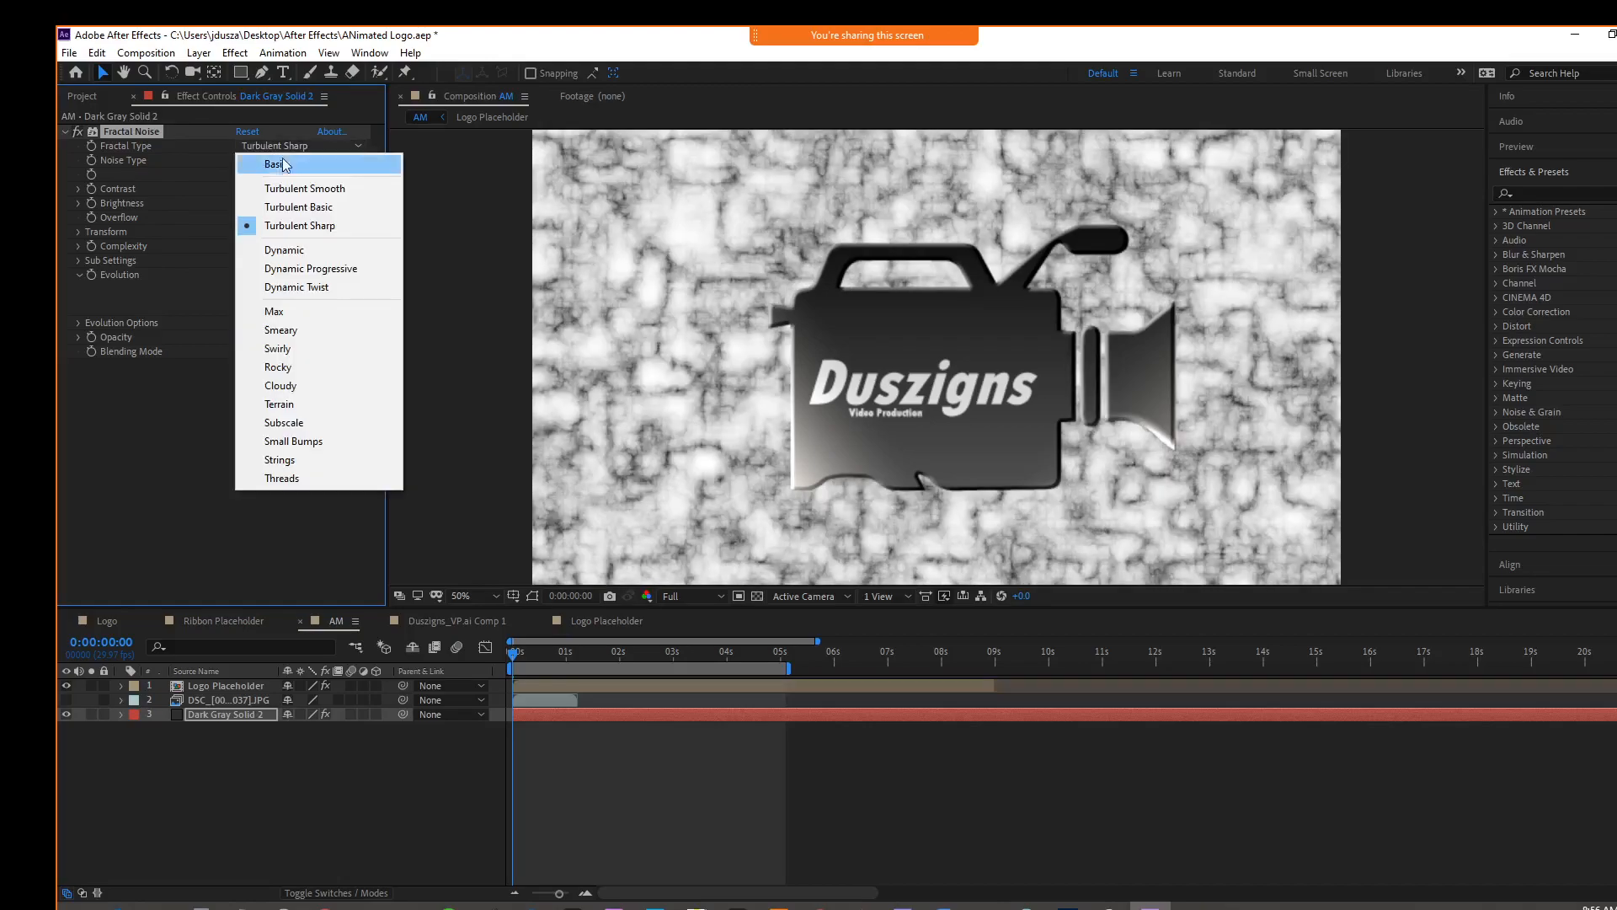
pyautogui.click(291, 309)
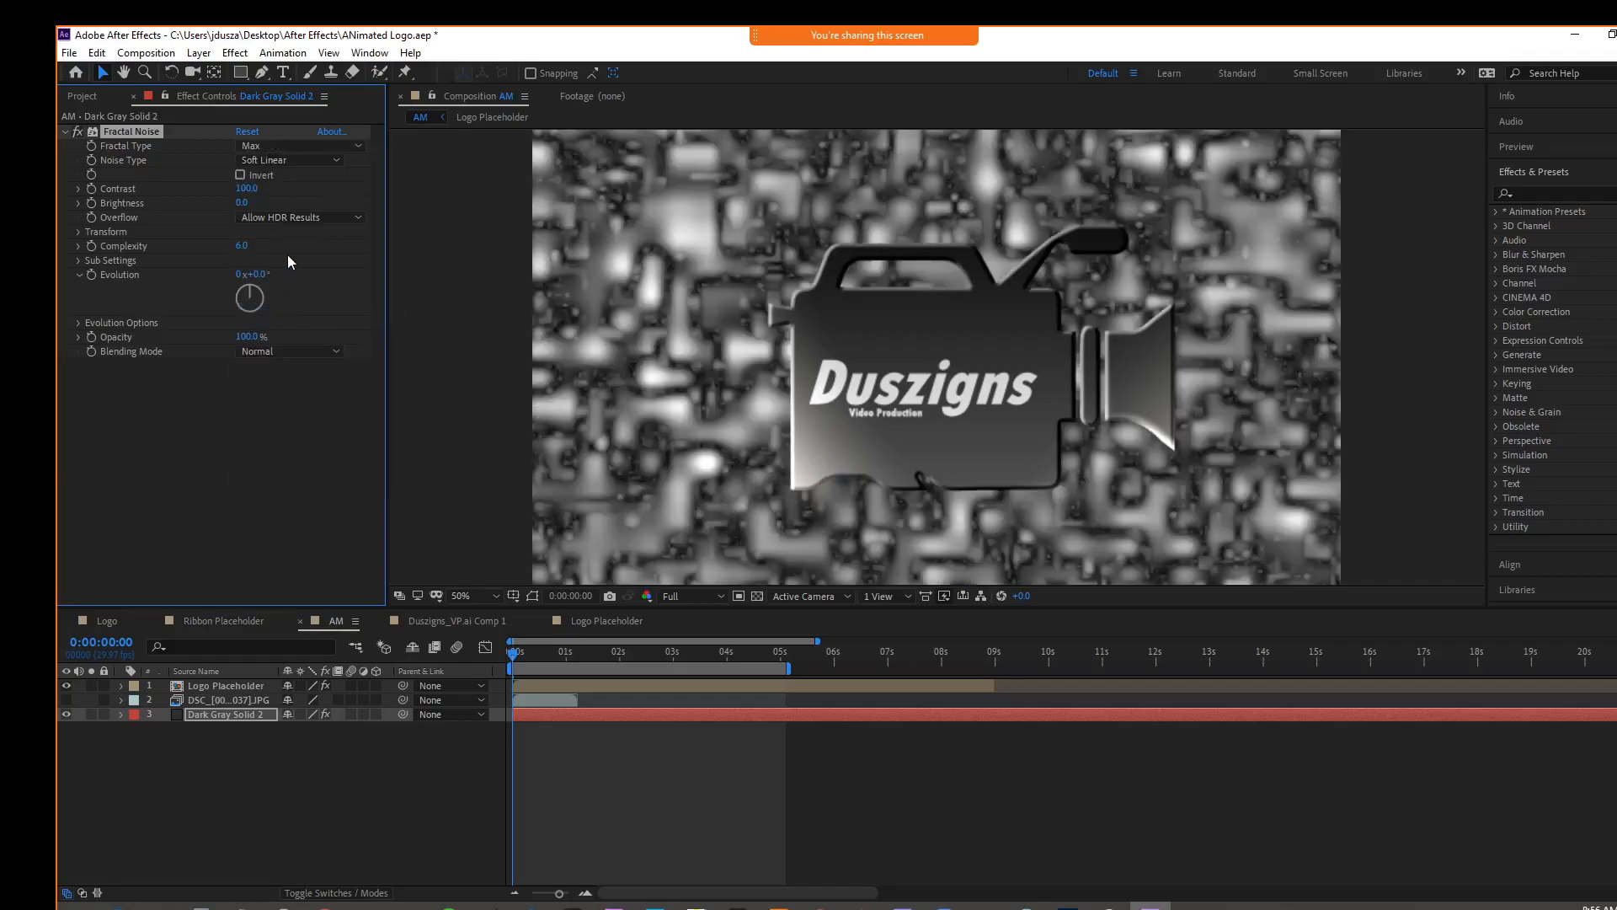
pyautogui.click(280, 161)
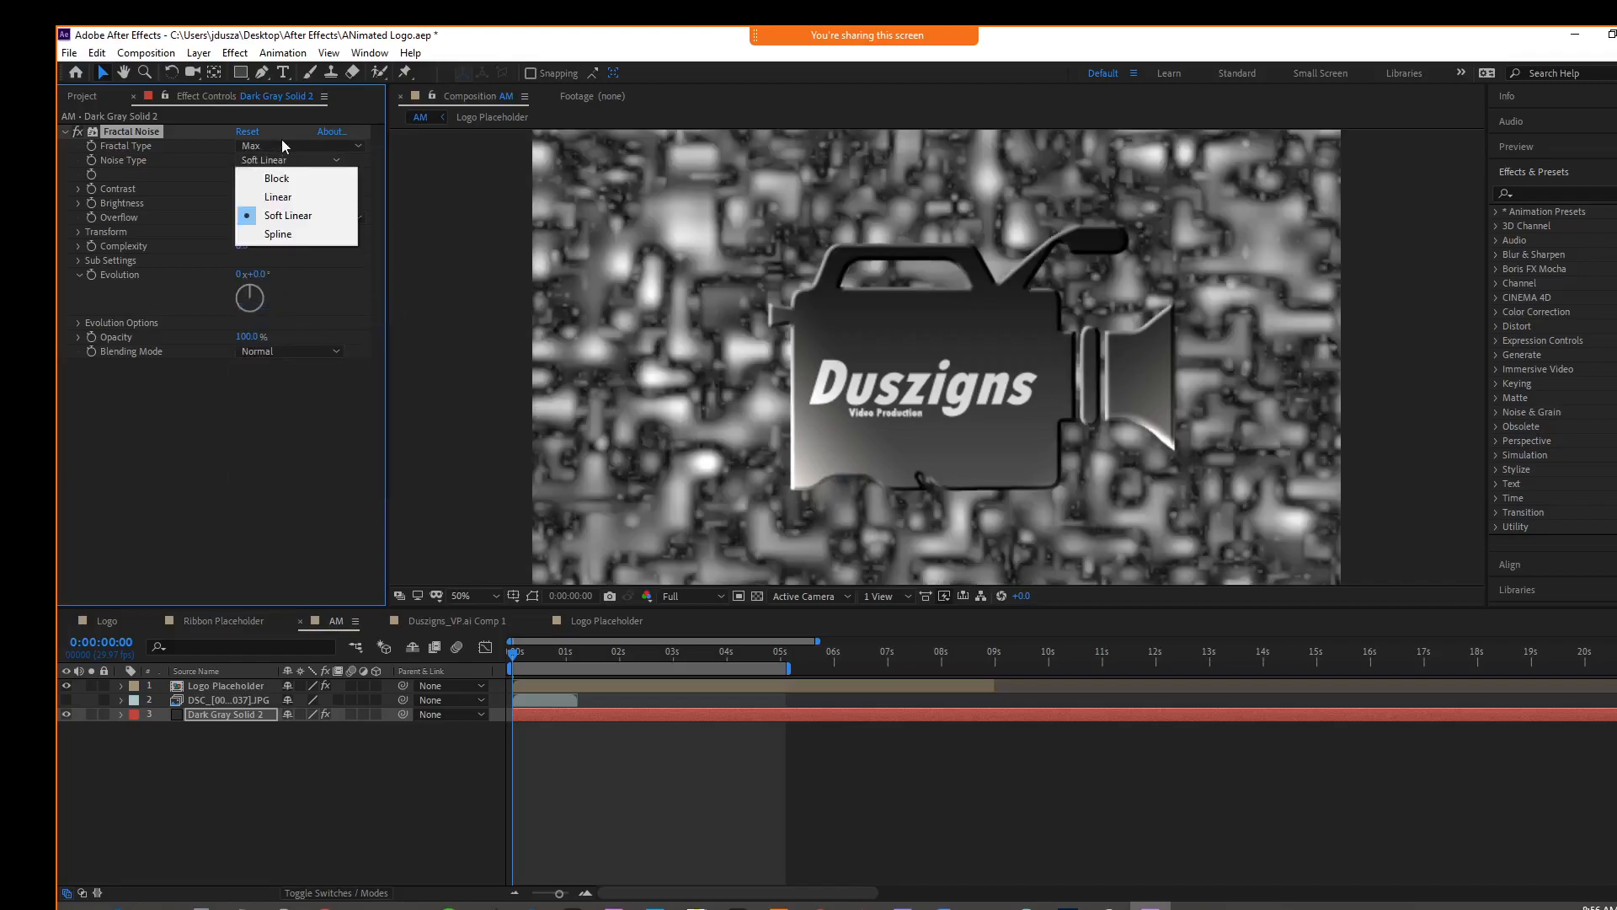
pyautogui.click(281, 138)
pyautogui.click(278, 160)
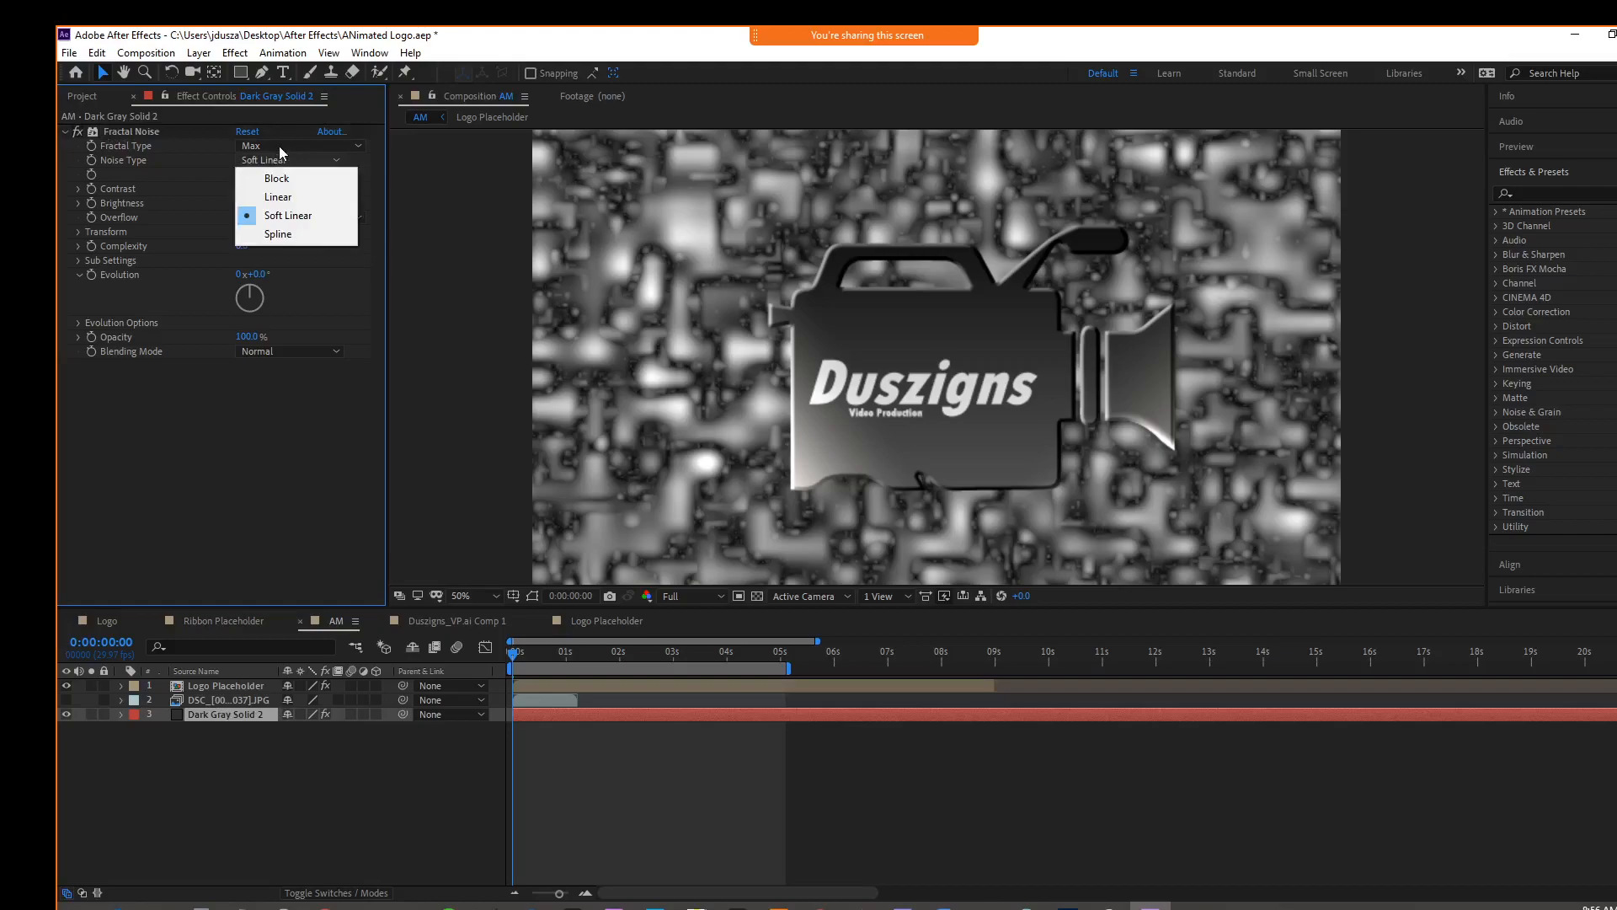
pyautogui.click(280, 147)
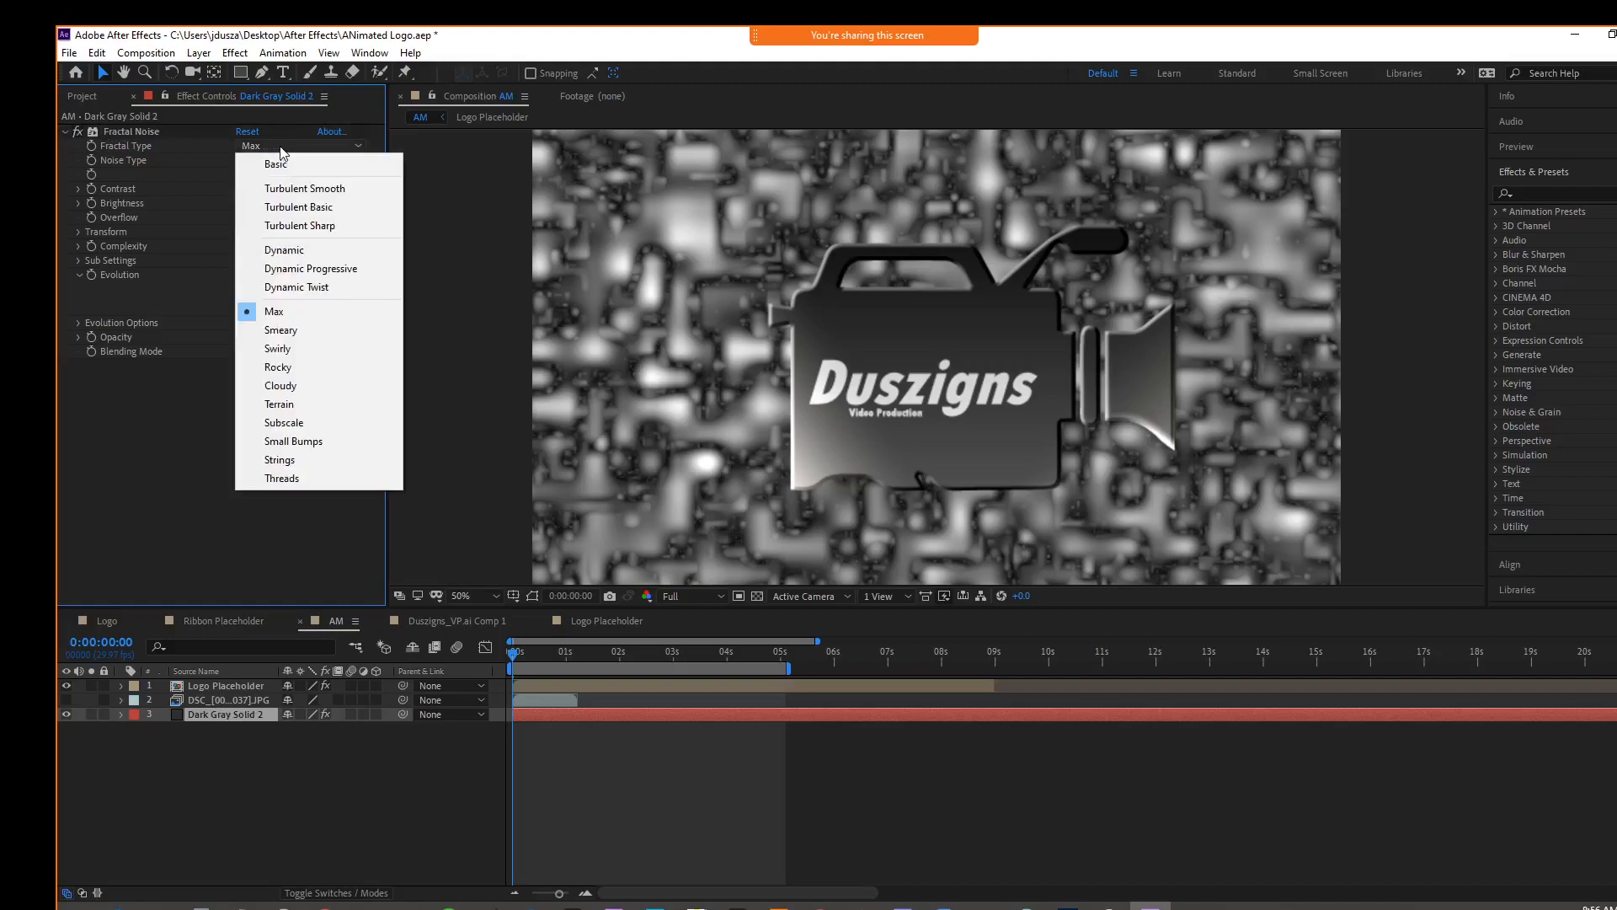
pyautogui.click(278, 367)
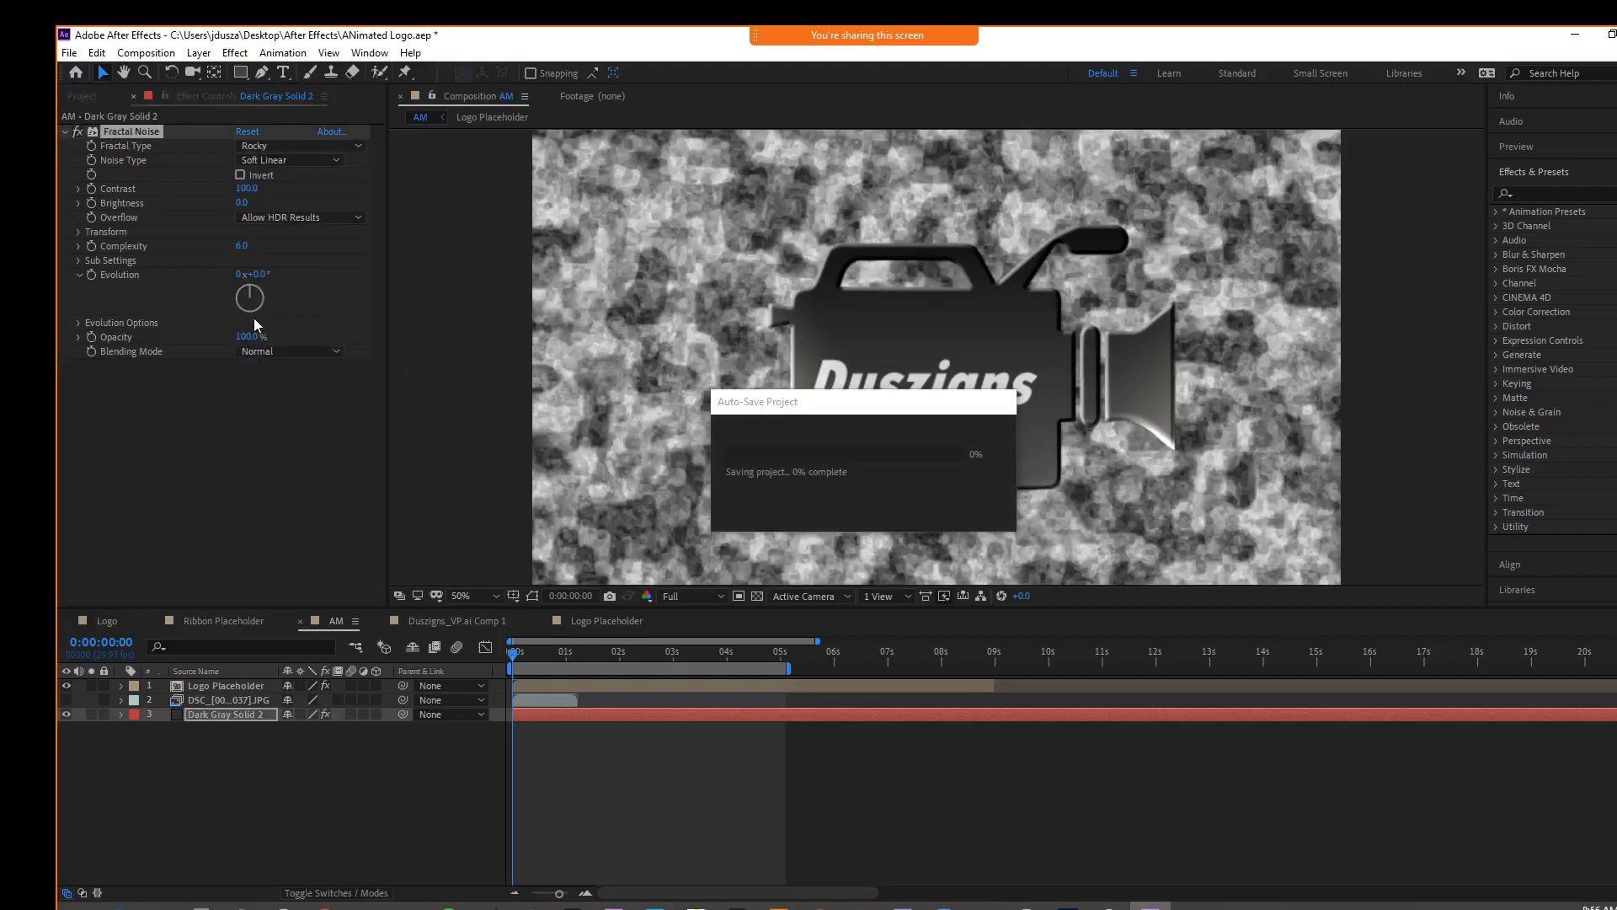
# Set the Fractal Noise's Opacity to 73% and its Blending Mode to Soft Light after trying Multiply.
pyautogui.moveTo(251, 337); pyautogui.dragTo(226, 335)
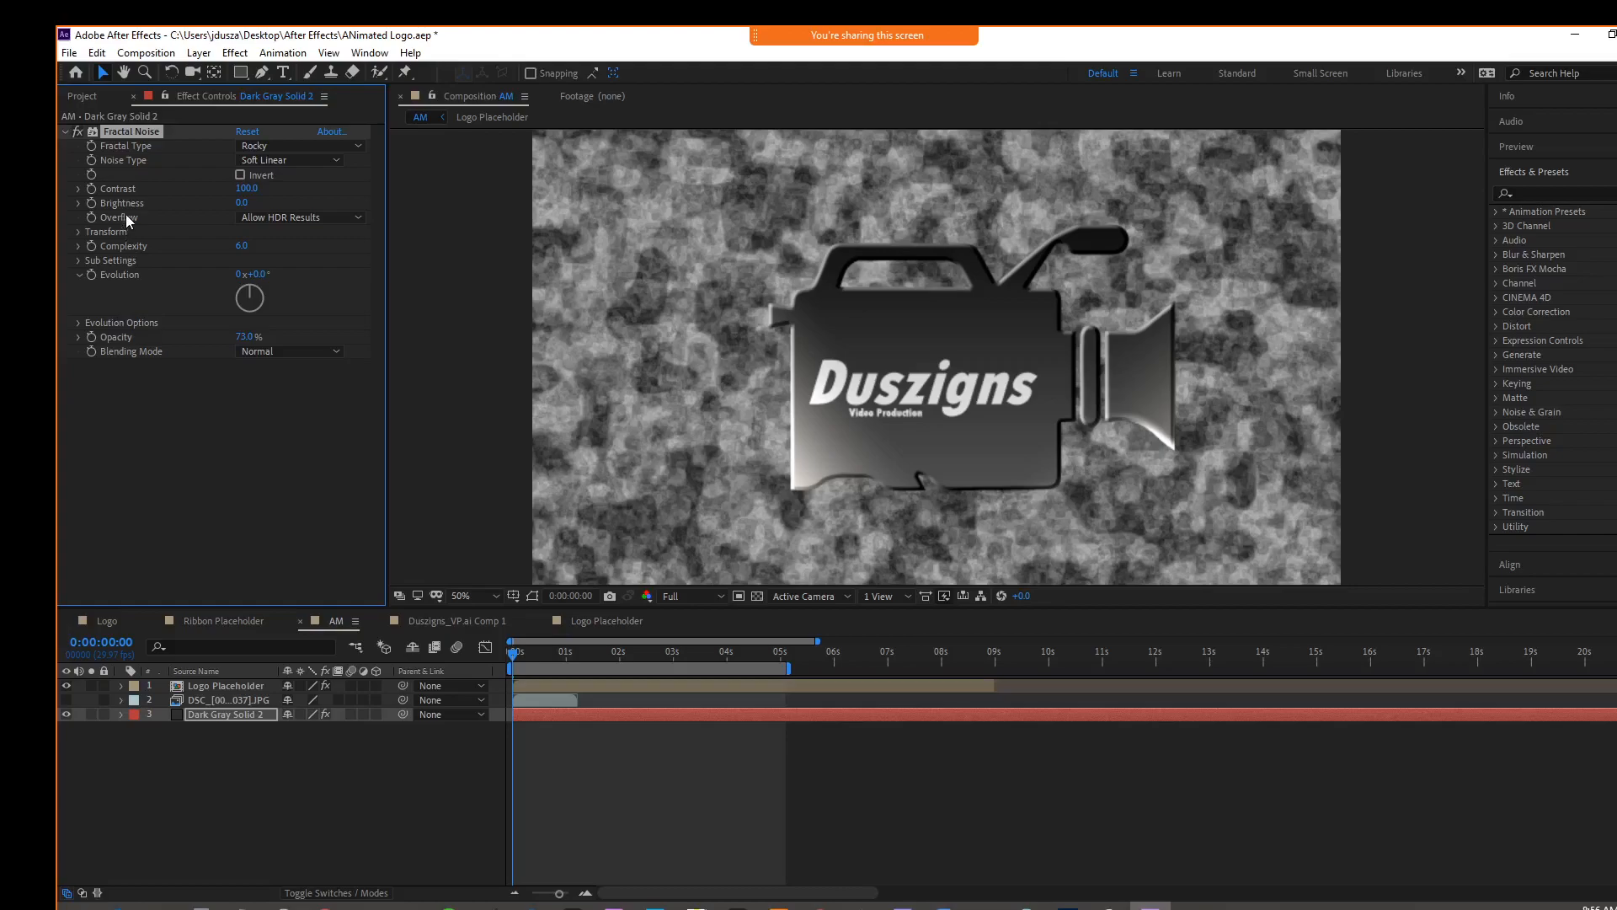
pyautogui.click(255, 352)
pyautogui.click(283, 431)
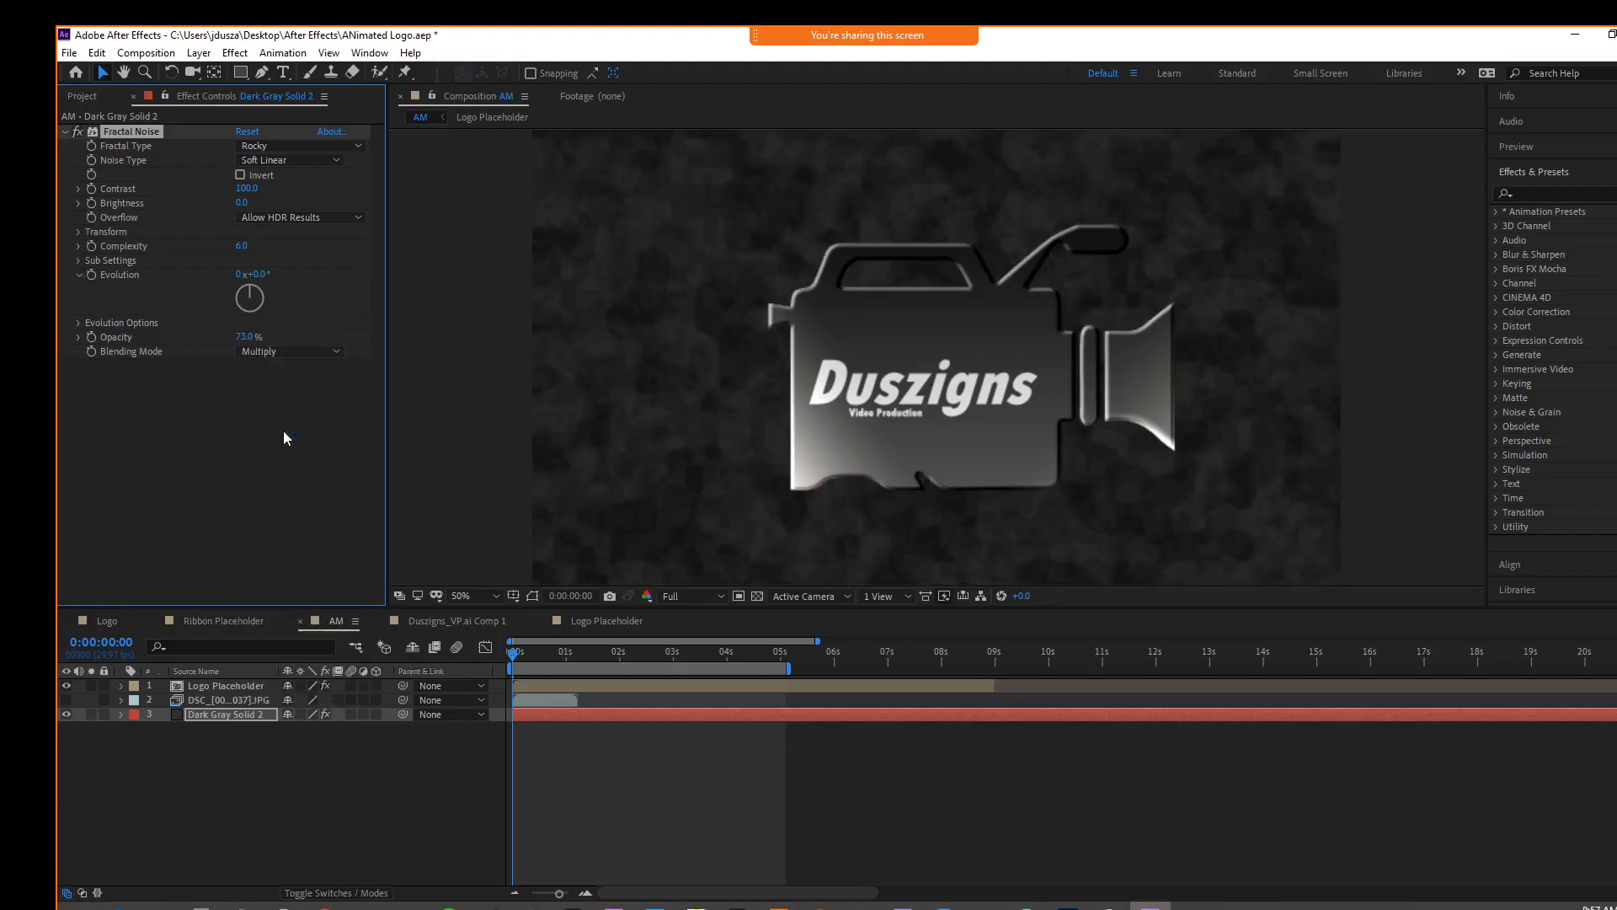
pyautogui.click(310, 354)
pyautogui.click(297, 492)
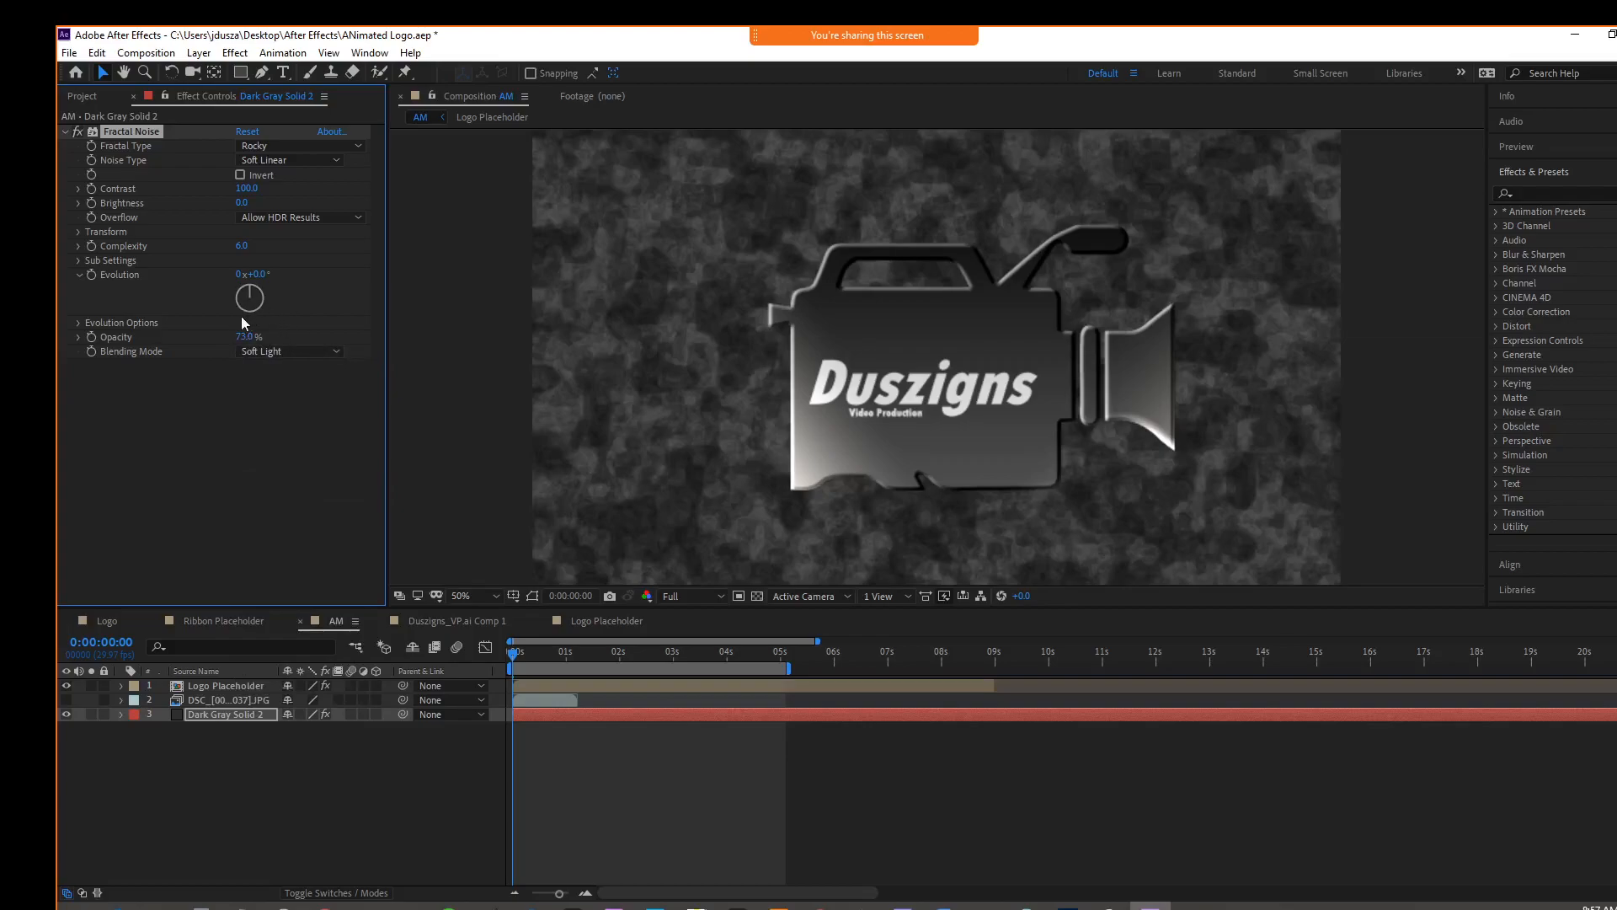
# Keyframe the Fractal Noise's Scale at 100 at the start, 133 at frame 7 and 98 at frame 25, and return to the start.
pyautogui.click(79, 232)
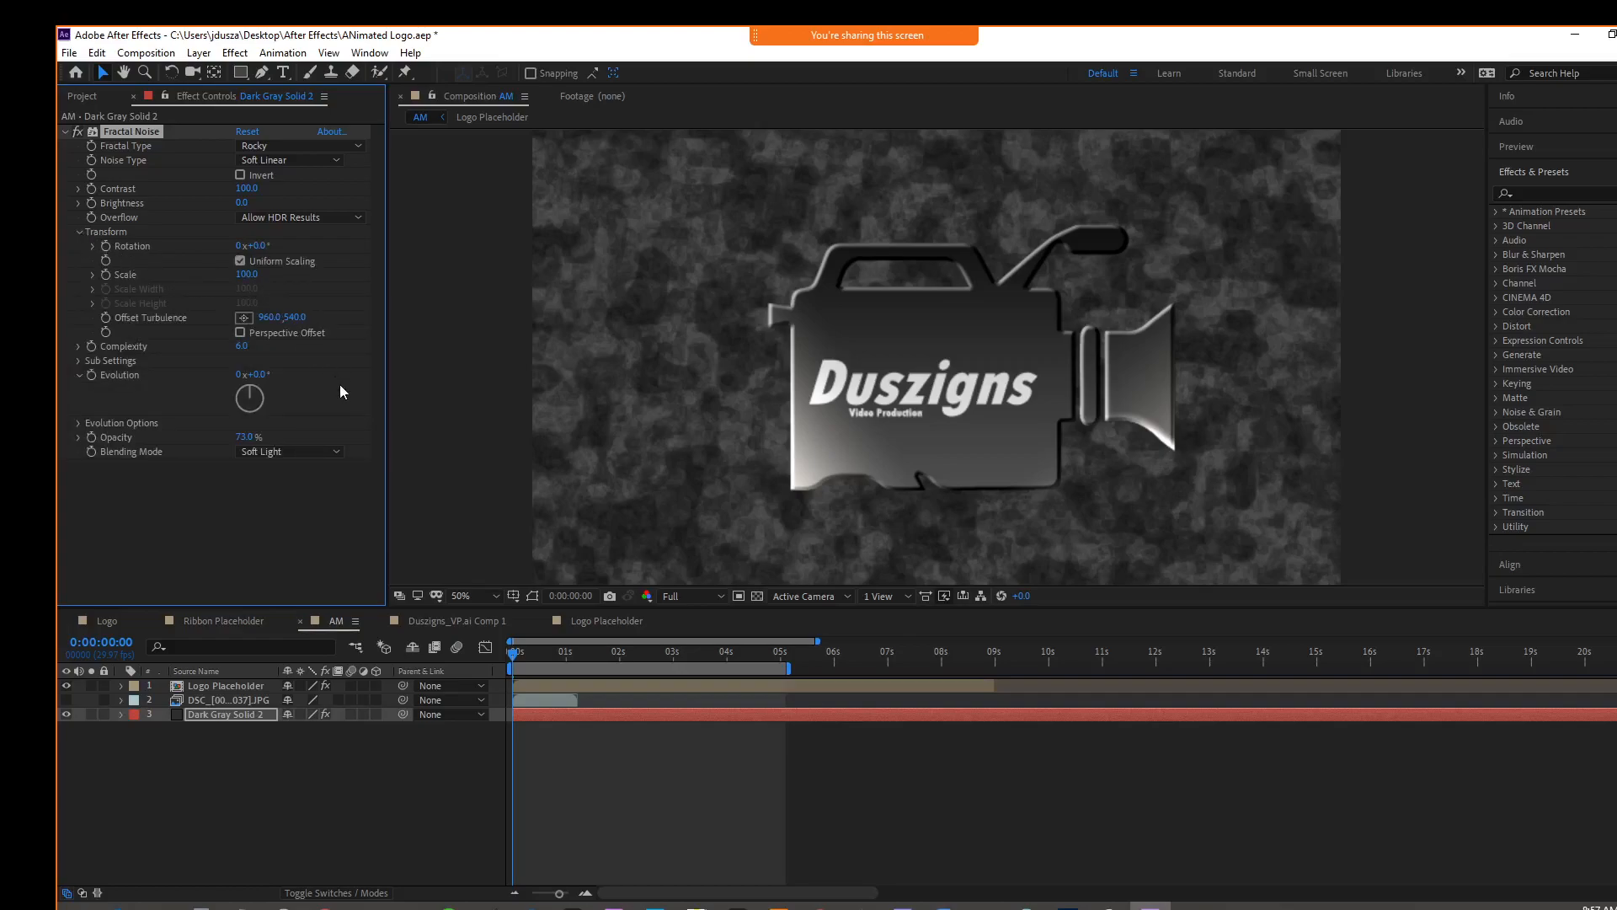
pyautogui.click(93, 275)
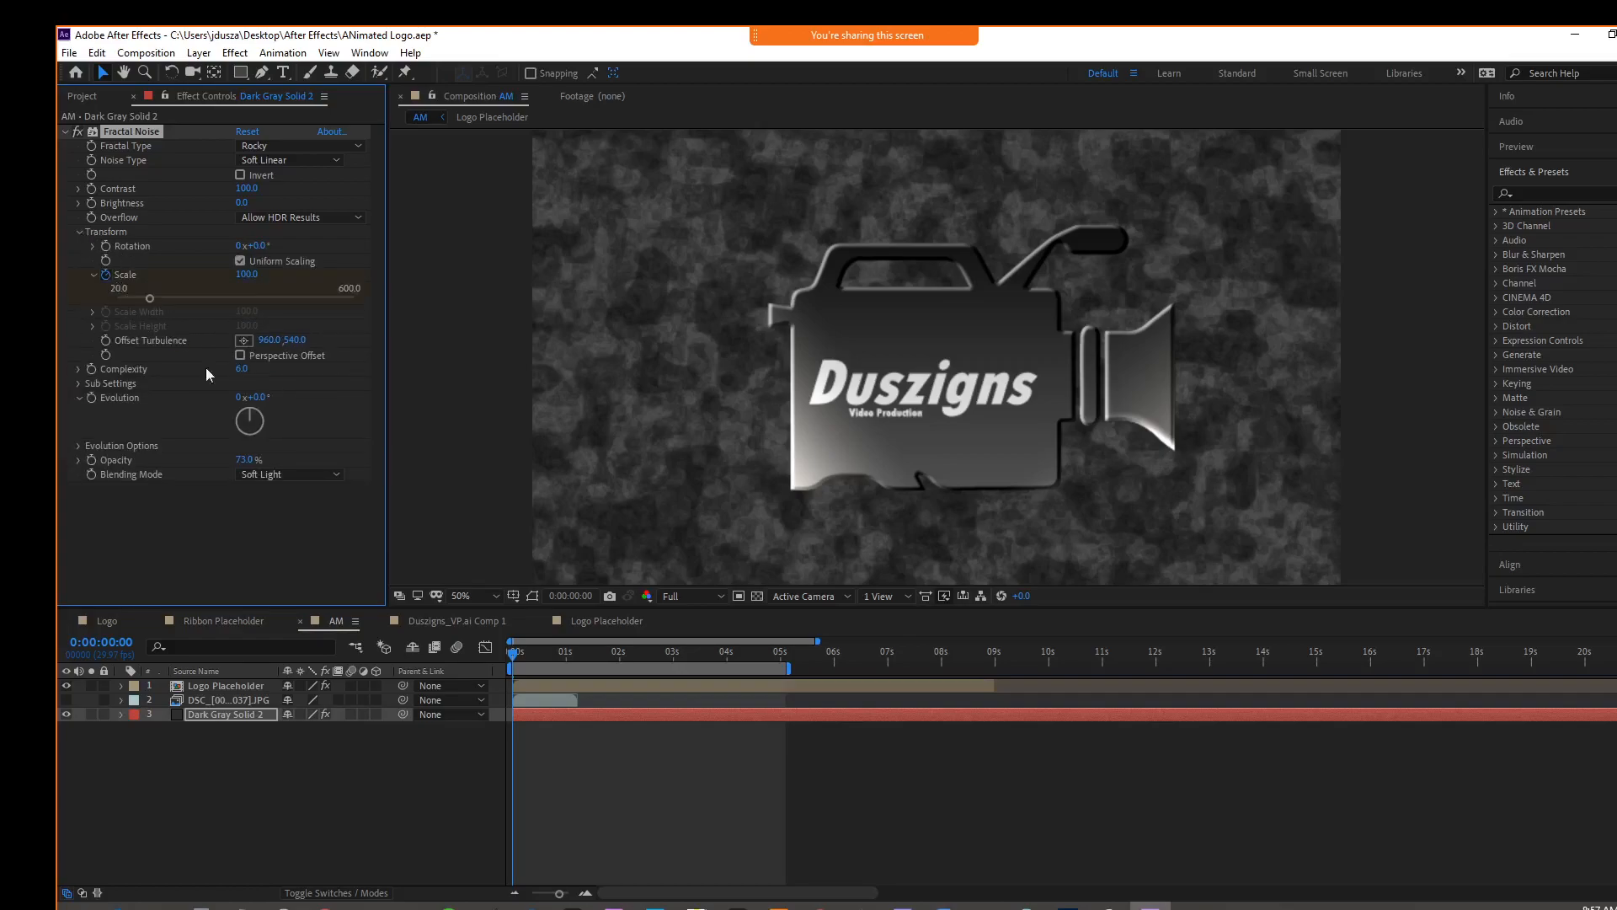
pyautogui.moveTo(513, 654); pyautogui.dragTo(523, 659)
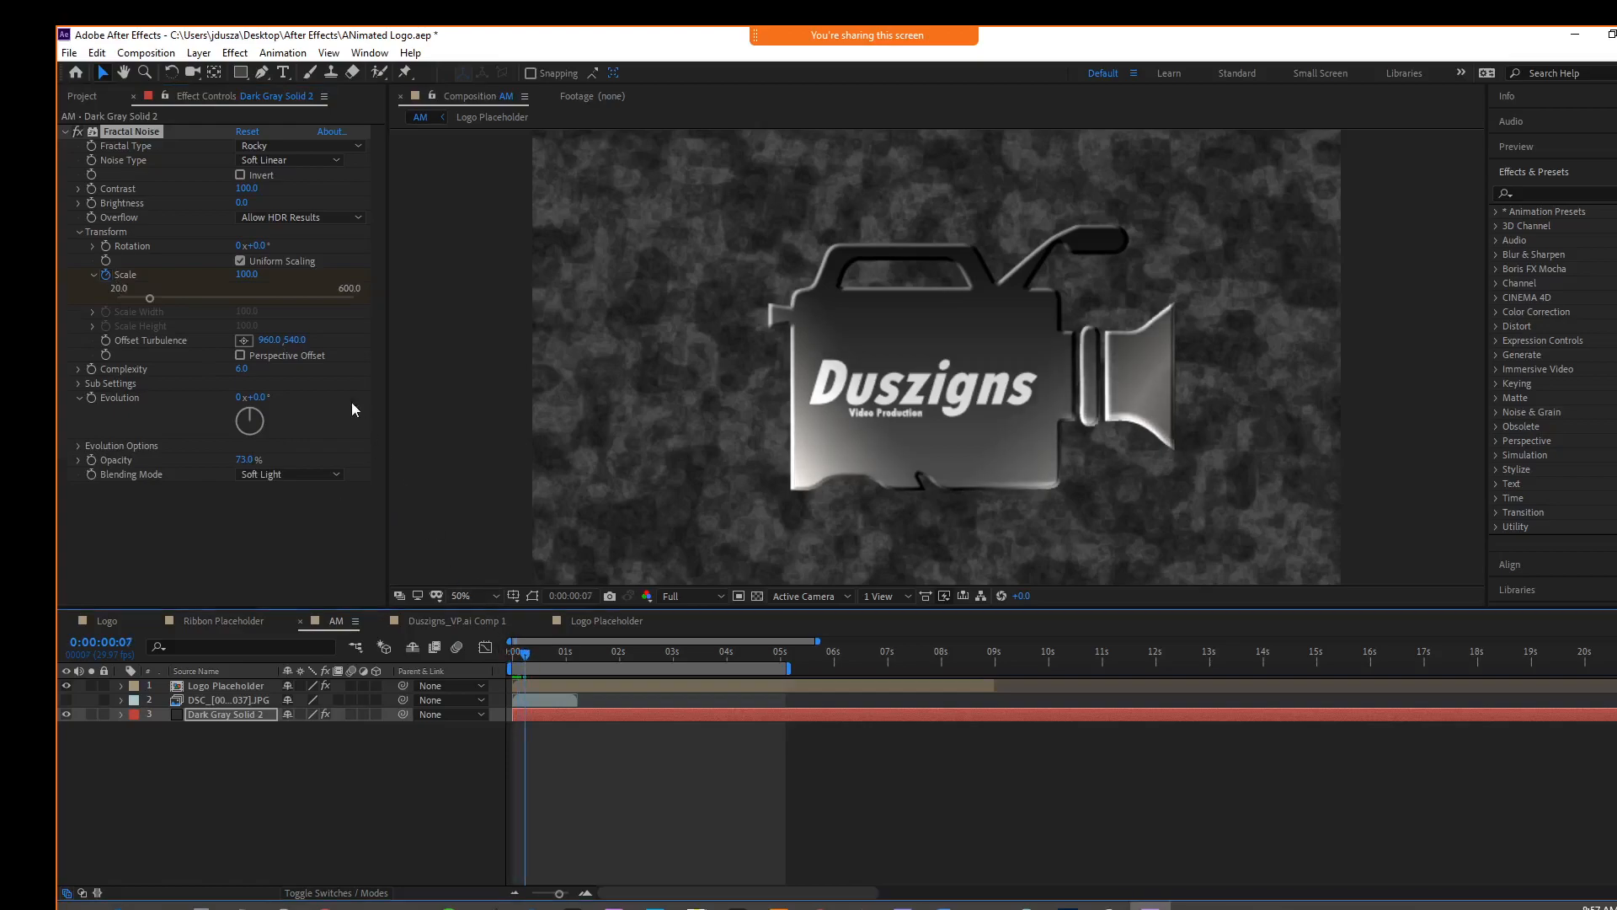
pyautogui.moveTo(246, 274); pyautogui.dragTo(285, 291)
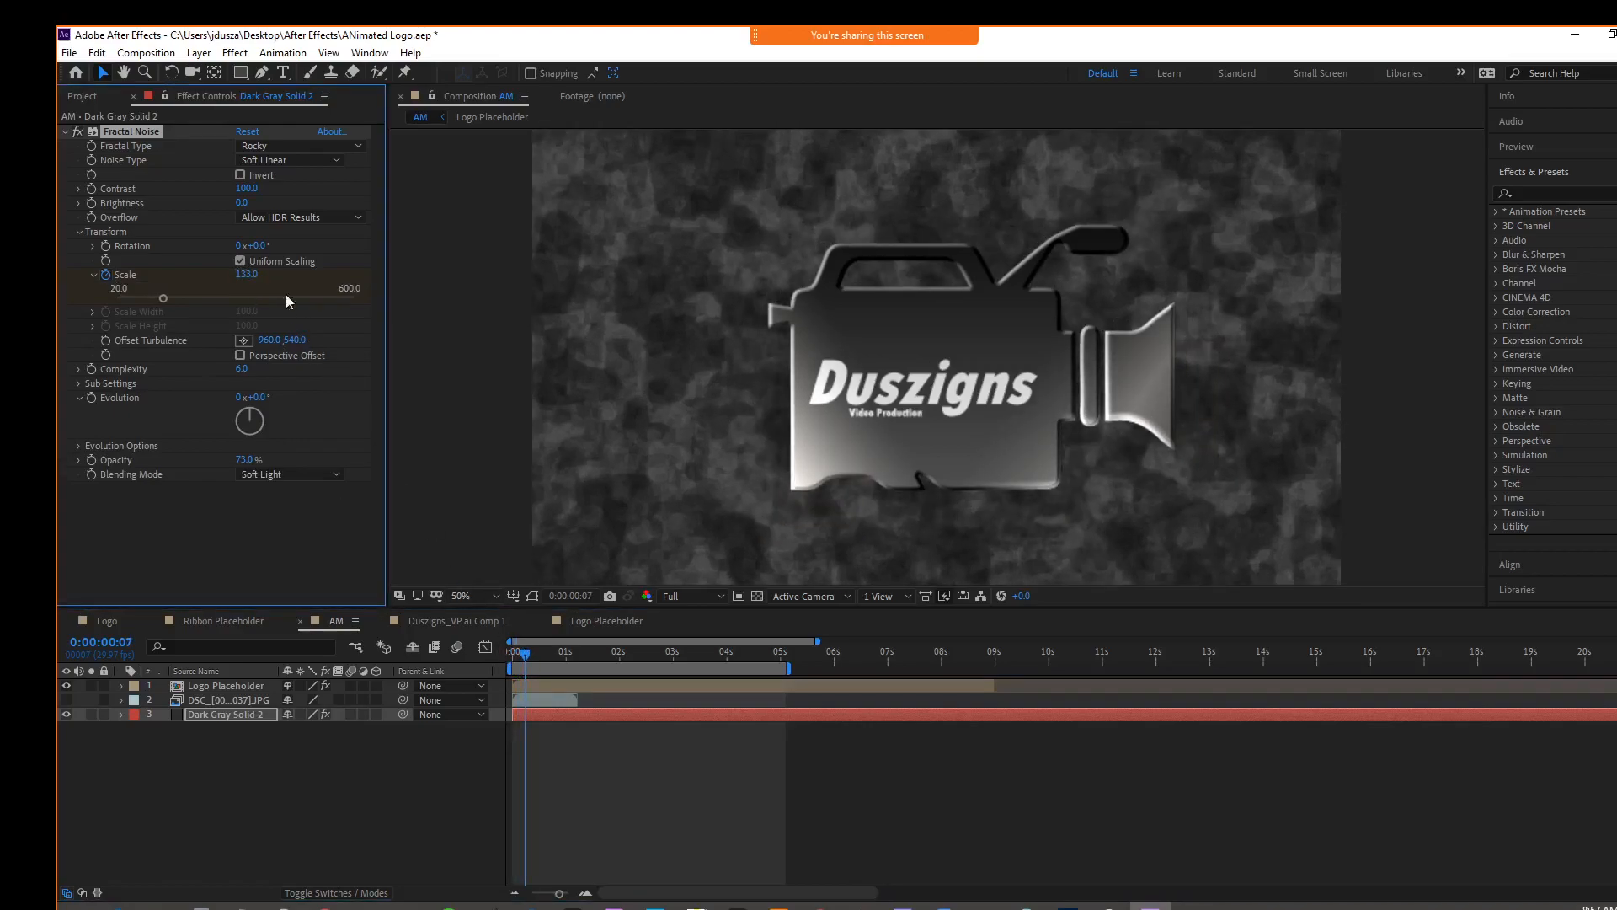
pyautogui.moveTo(524, 653); pyautogui.dragTo(562, 661)
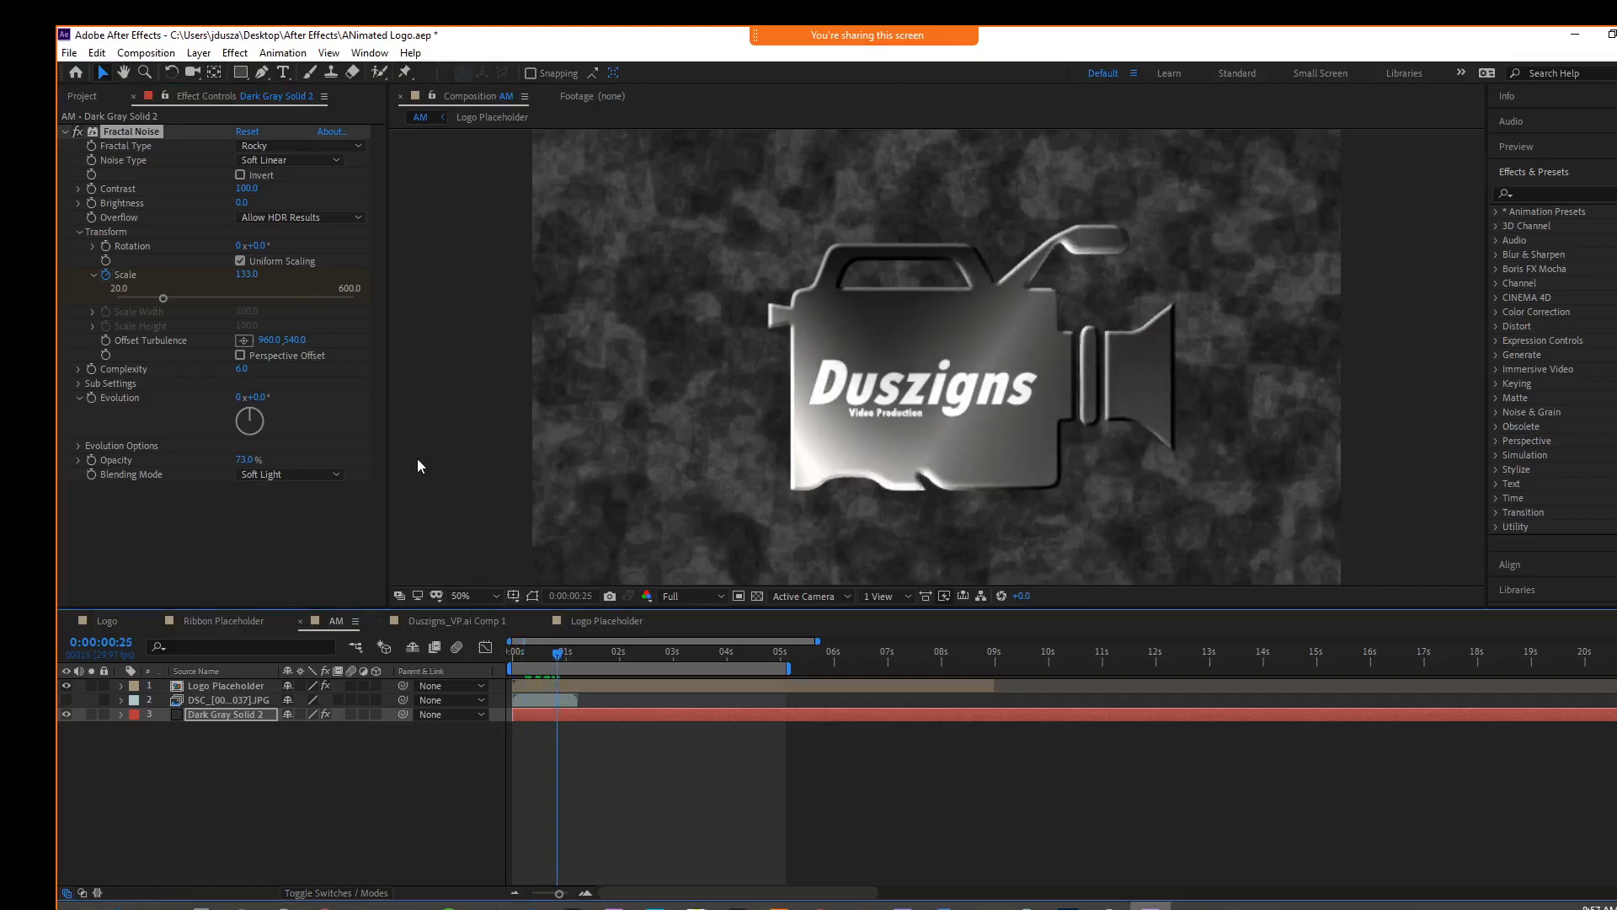
pyautogui.moveTo(246, 274); pyautogui.dragTo(213, 275)
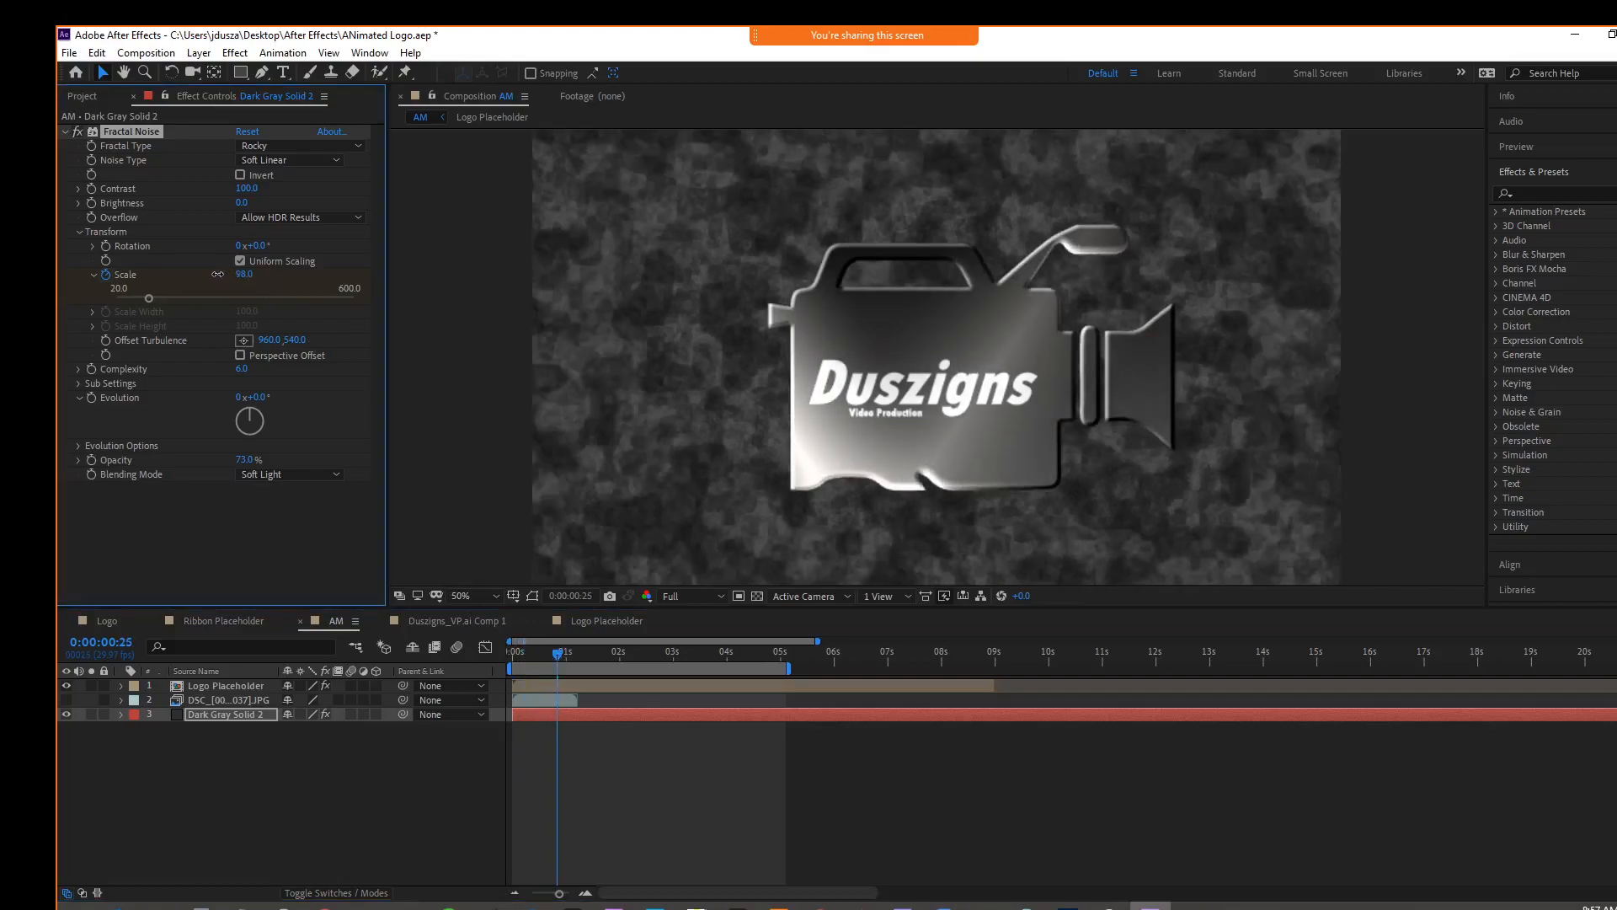
pyautogui.moveTo(556, 660); pyautogui.dragTo(474, 646)
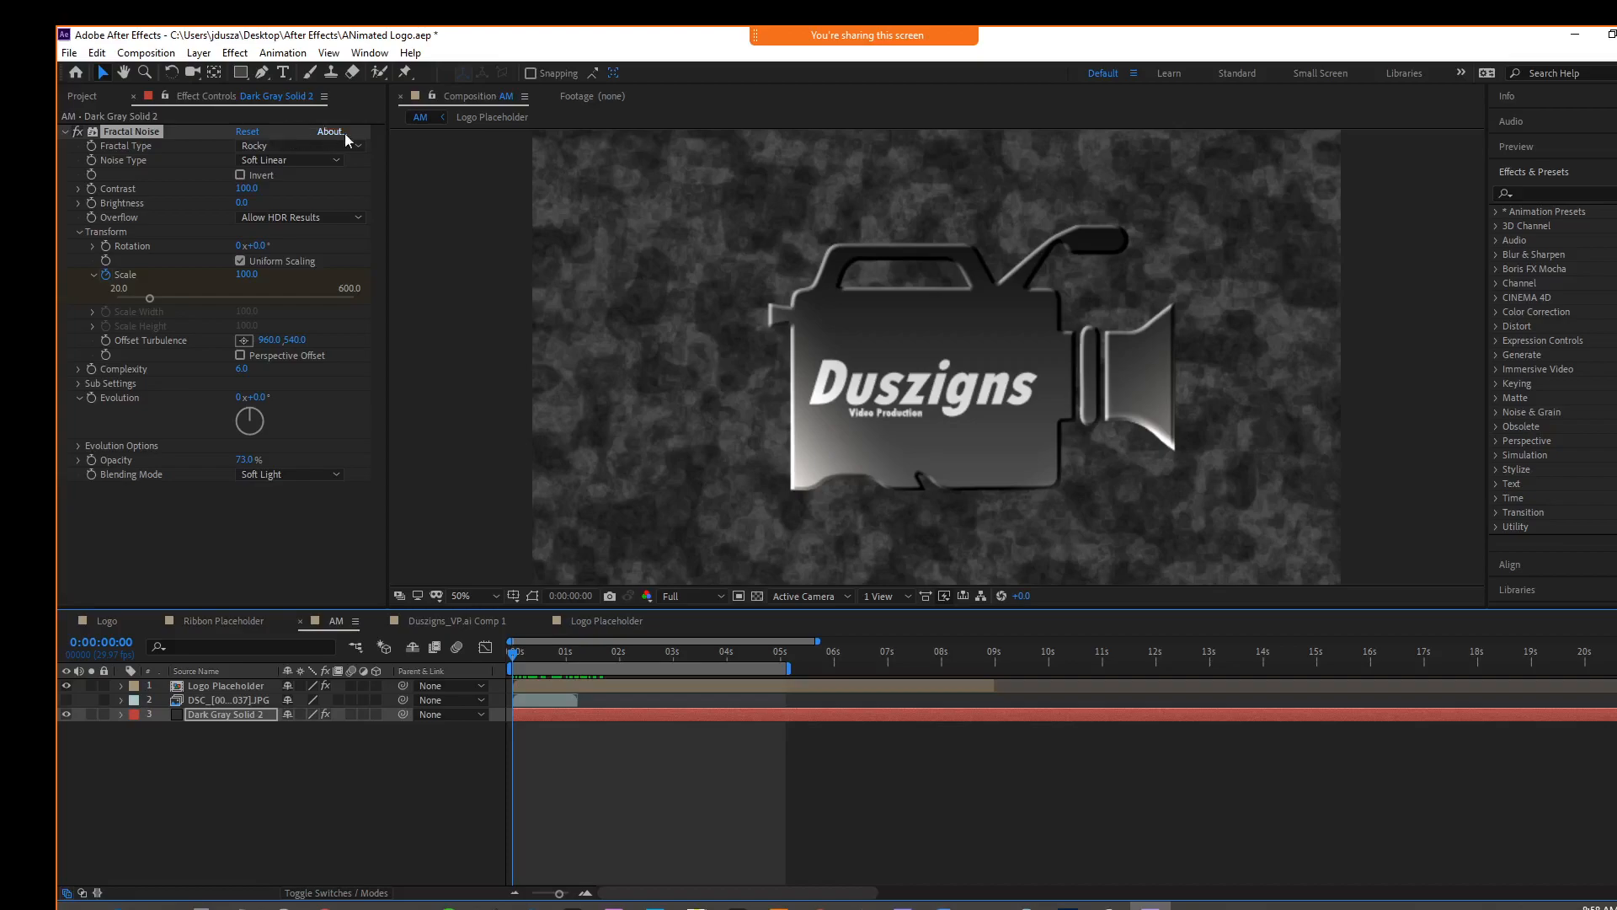
# Add the AM composition to the Render Queue and delete the Logo item from the queue.
pyautogui.click(162, 56)
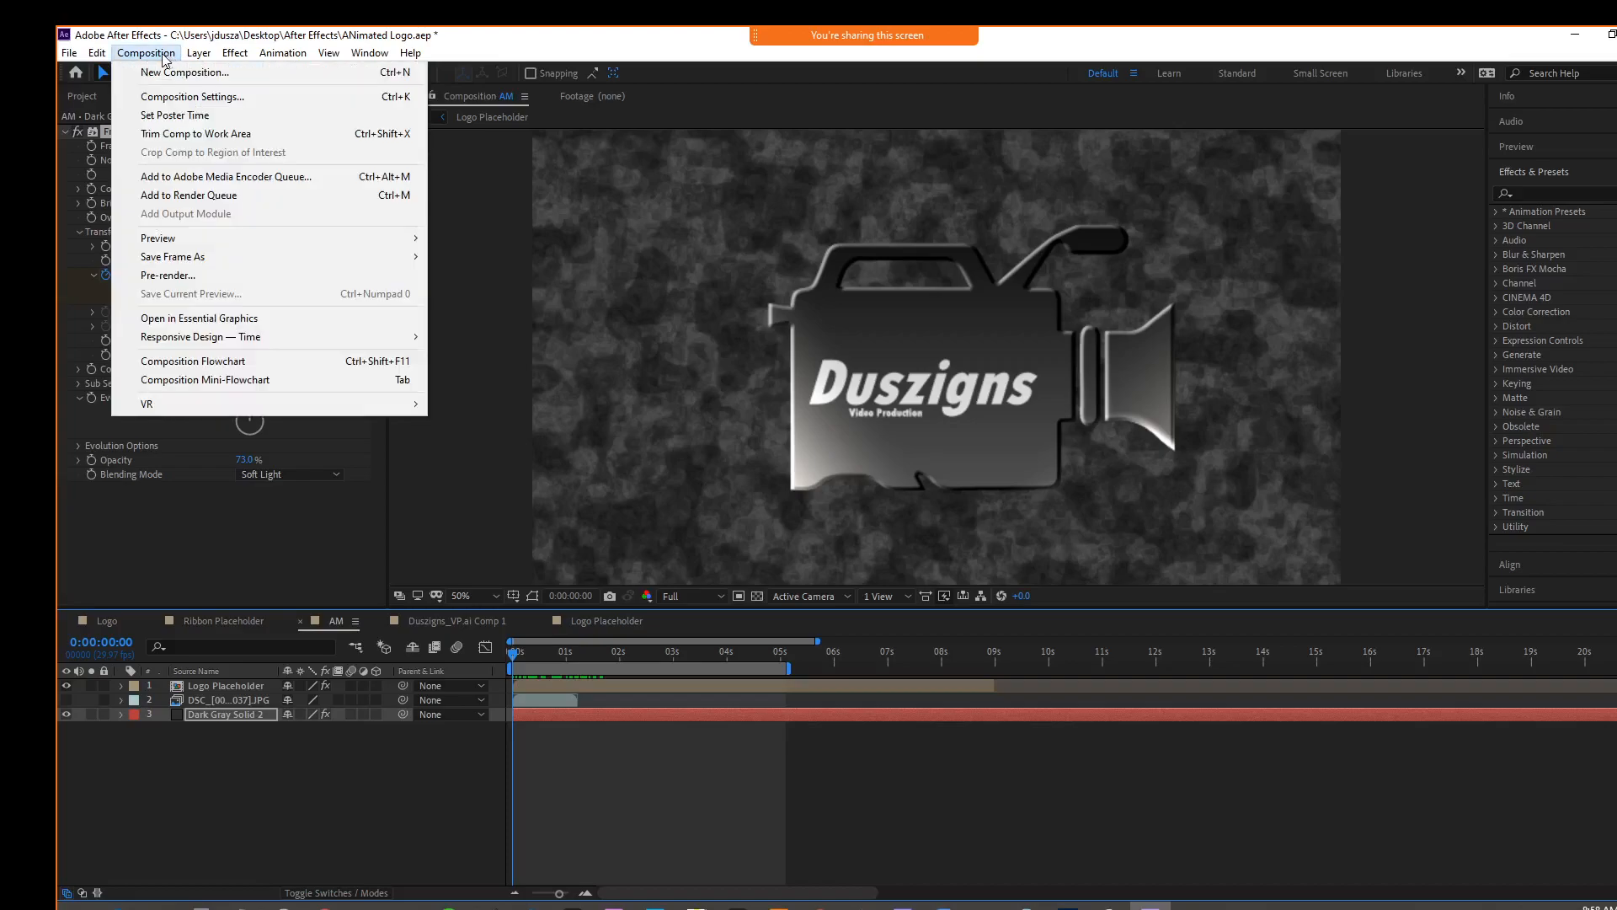
pyautogui.click(183, 195)
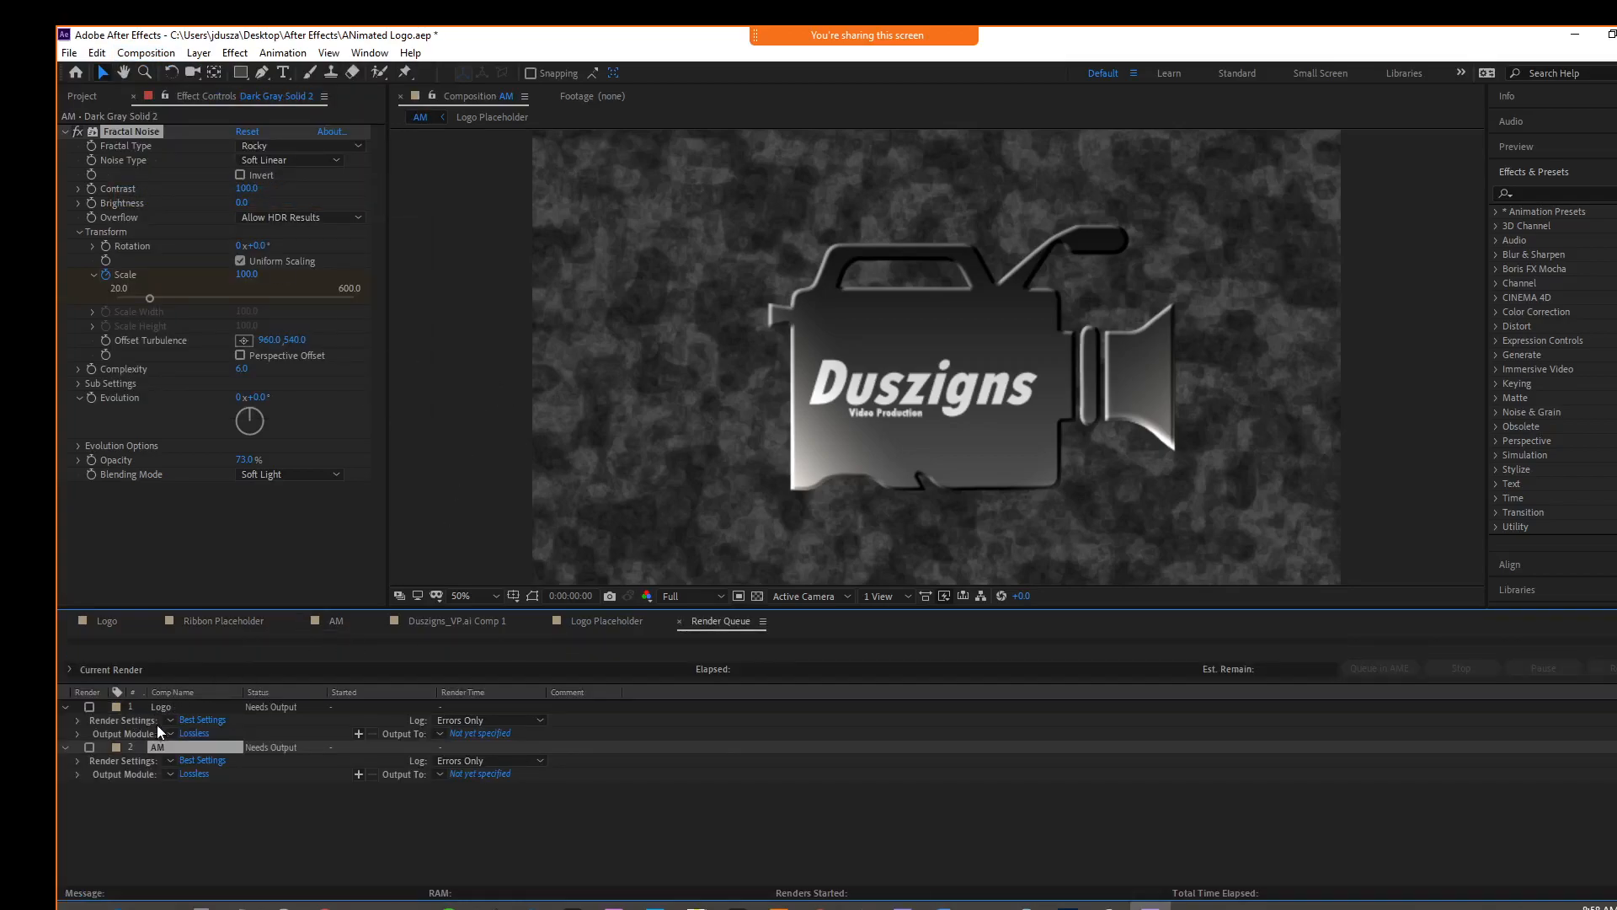
pyautogui.click(179, 706)
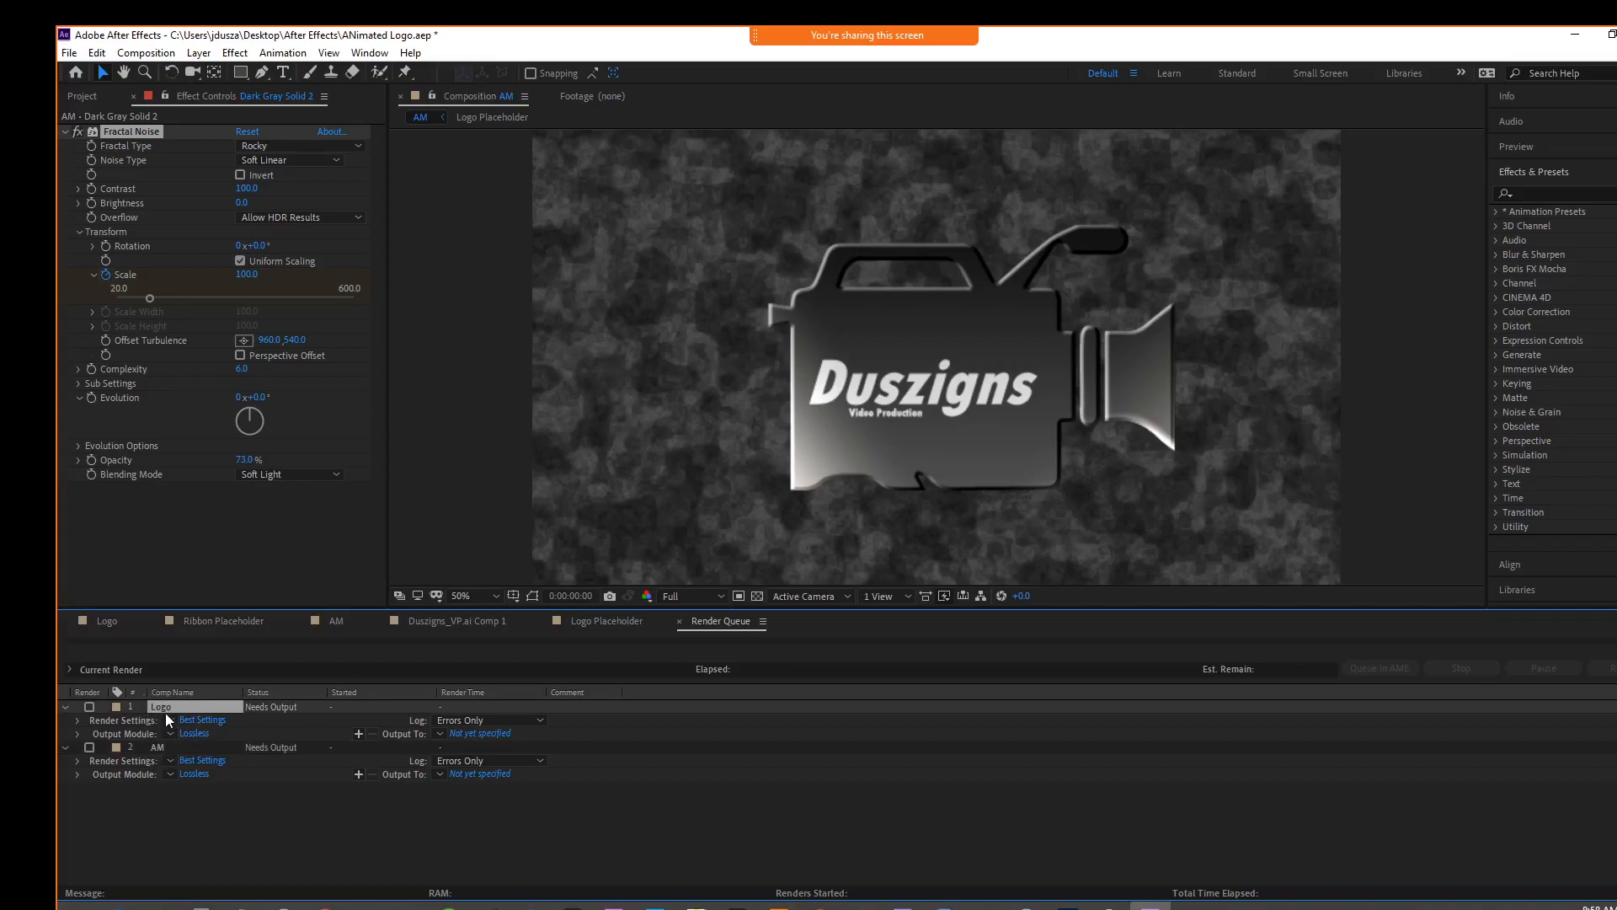
pyautogui.rightClick(149, 710)
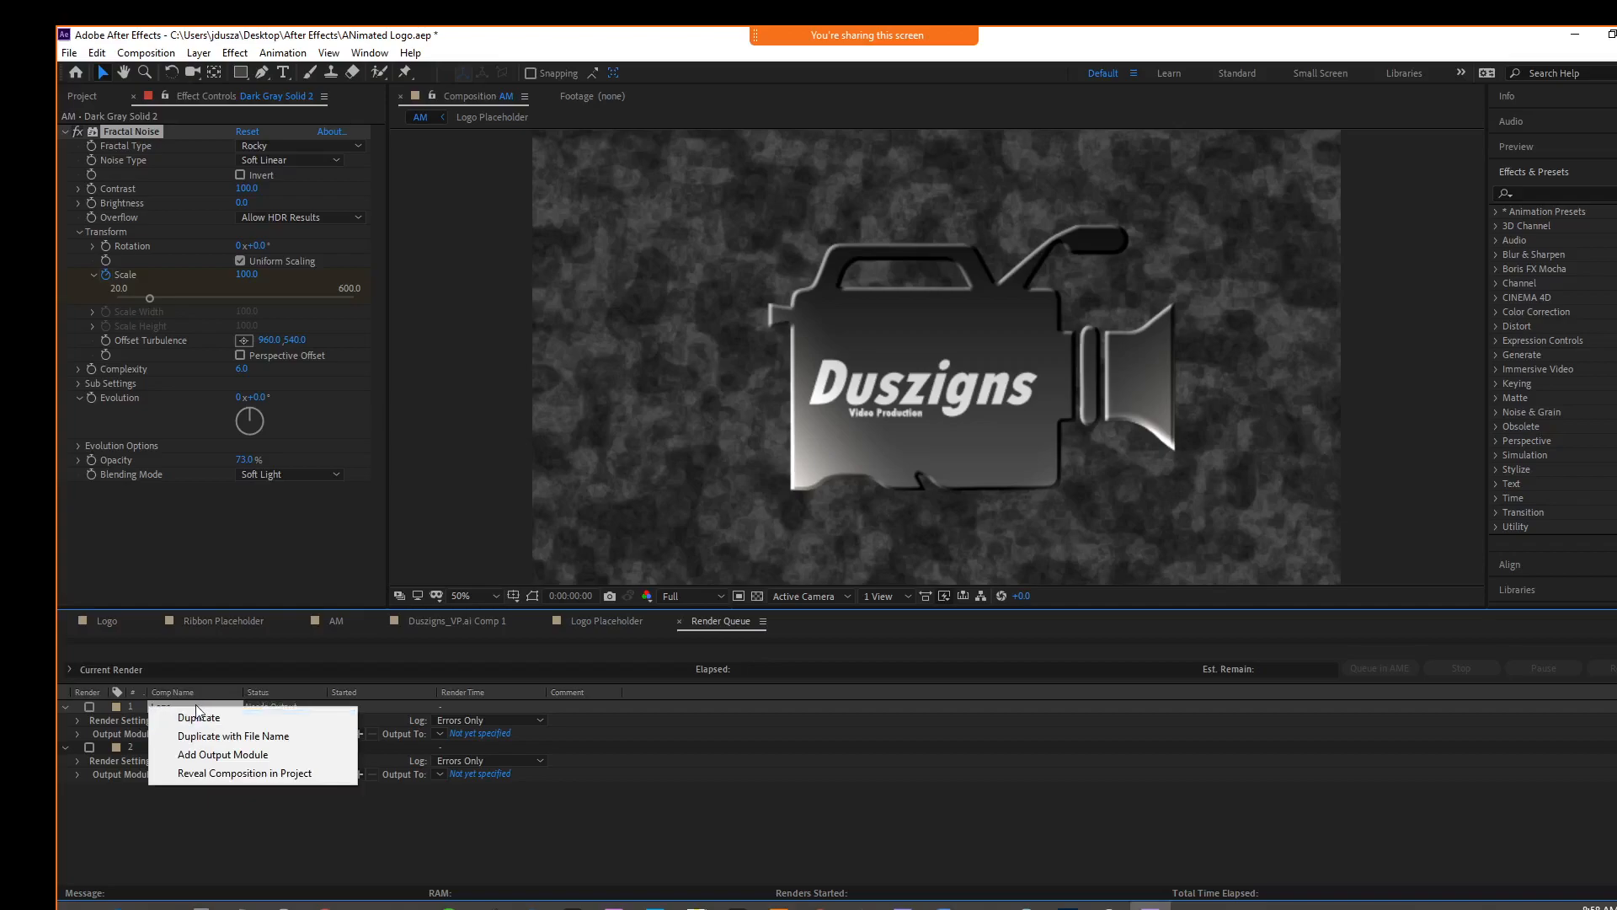
pyautogui.click(161, 706)
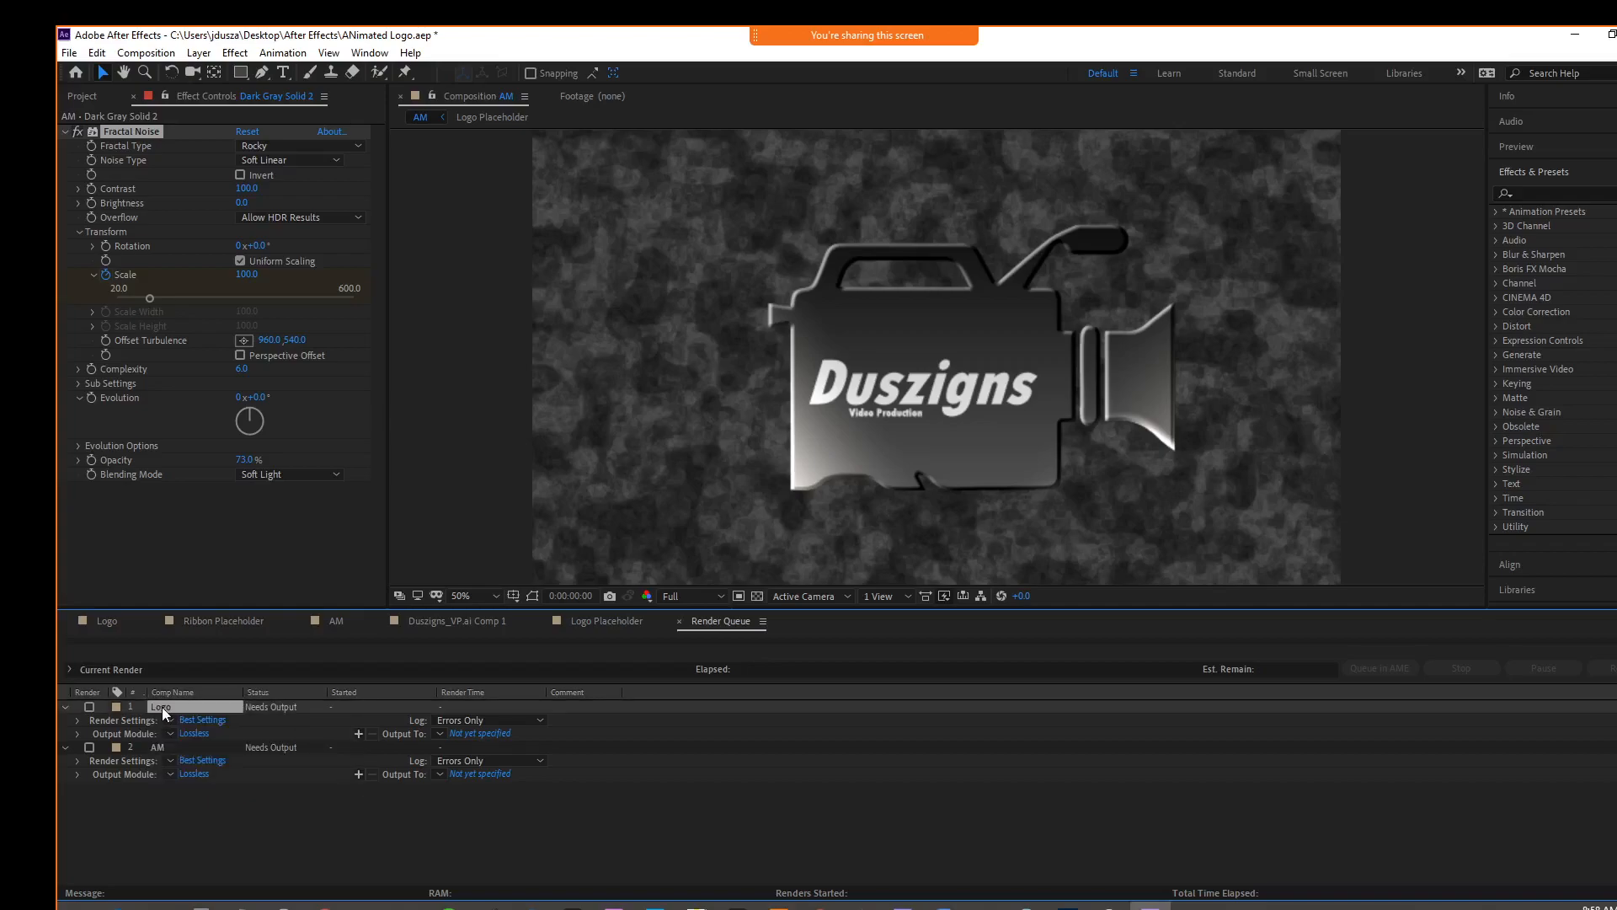
pyautogui.press('Delete')
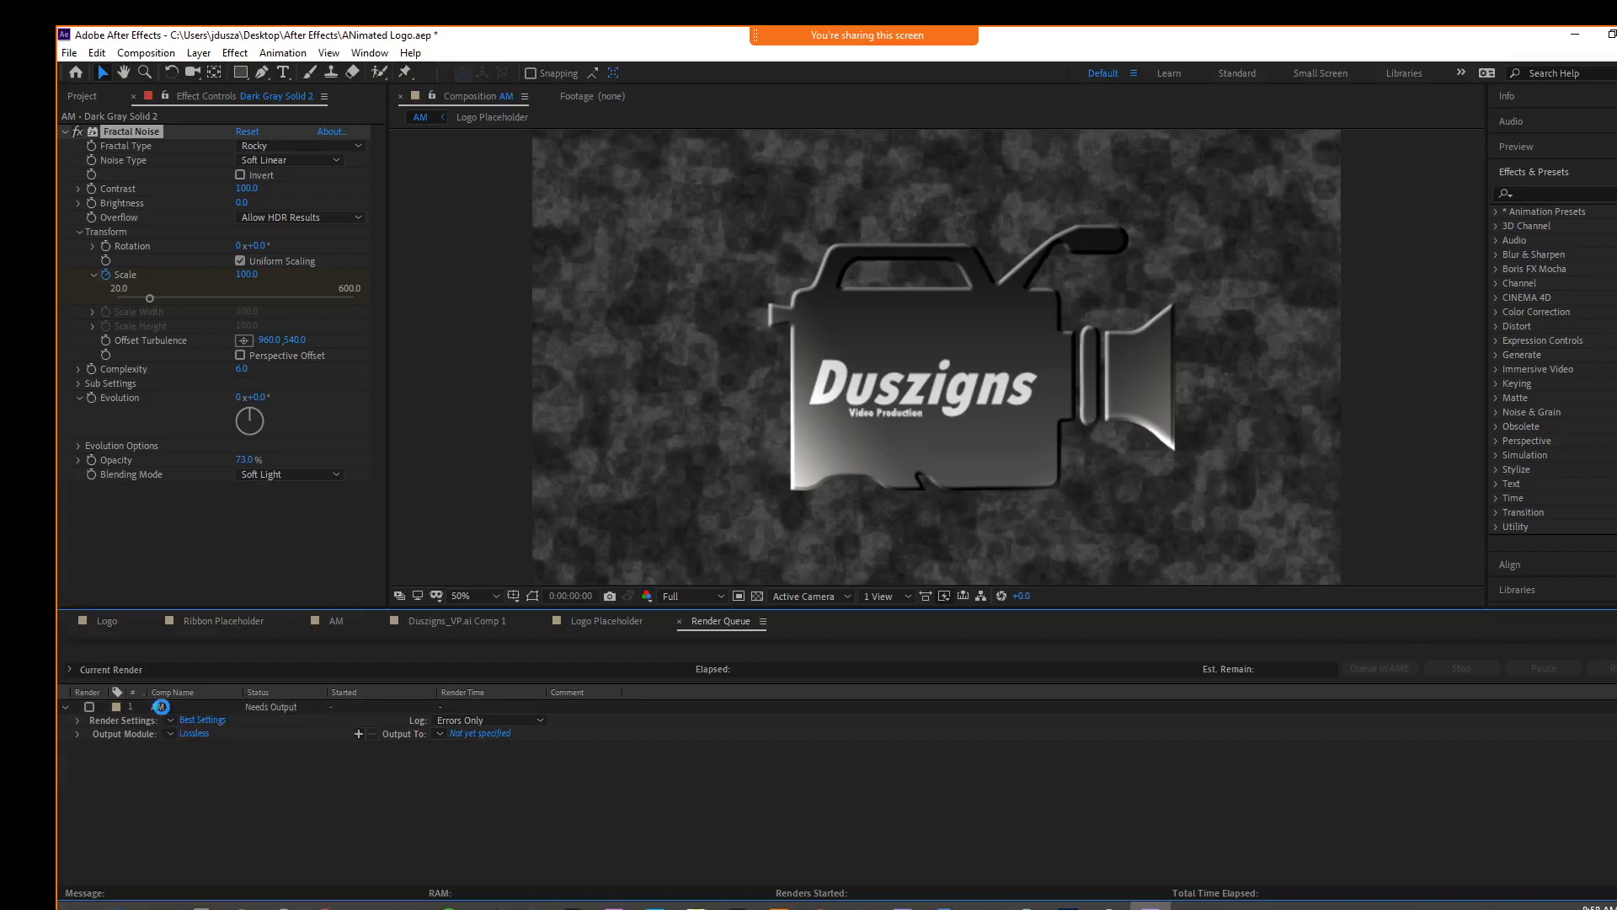
# Review the output formats offered in the AM render's Output Module settings and cancel without changing the format.
pyautogui.click(196, 735)
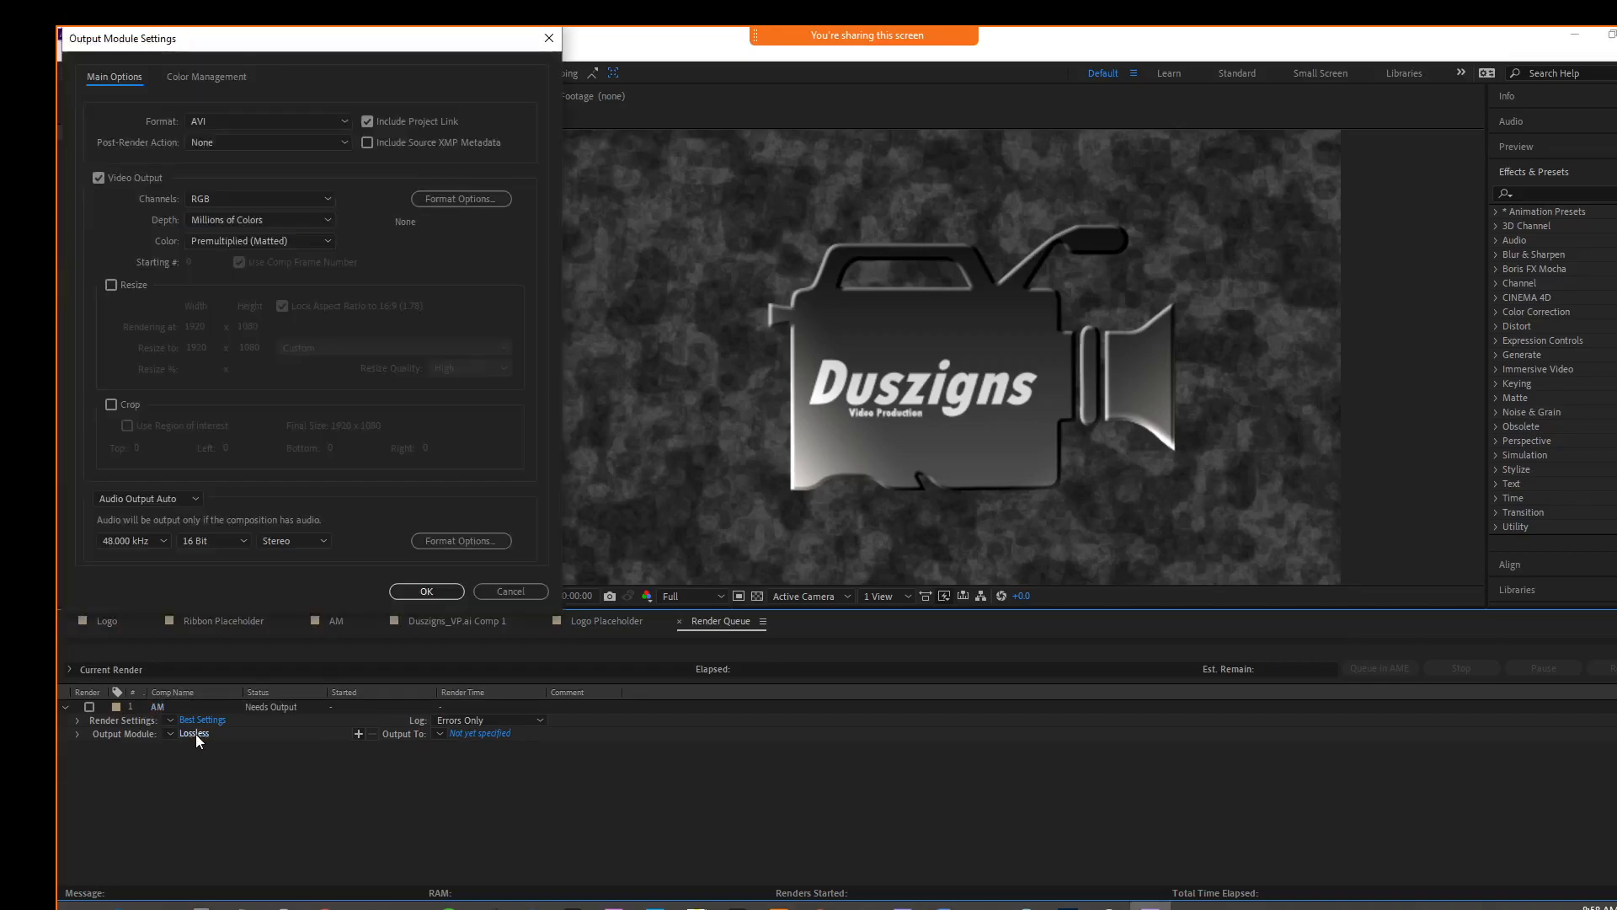
pyautogui.click(344, 123)
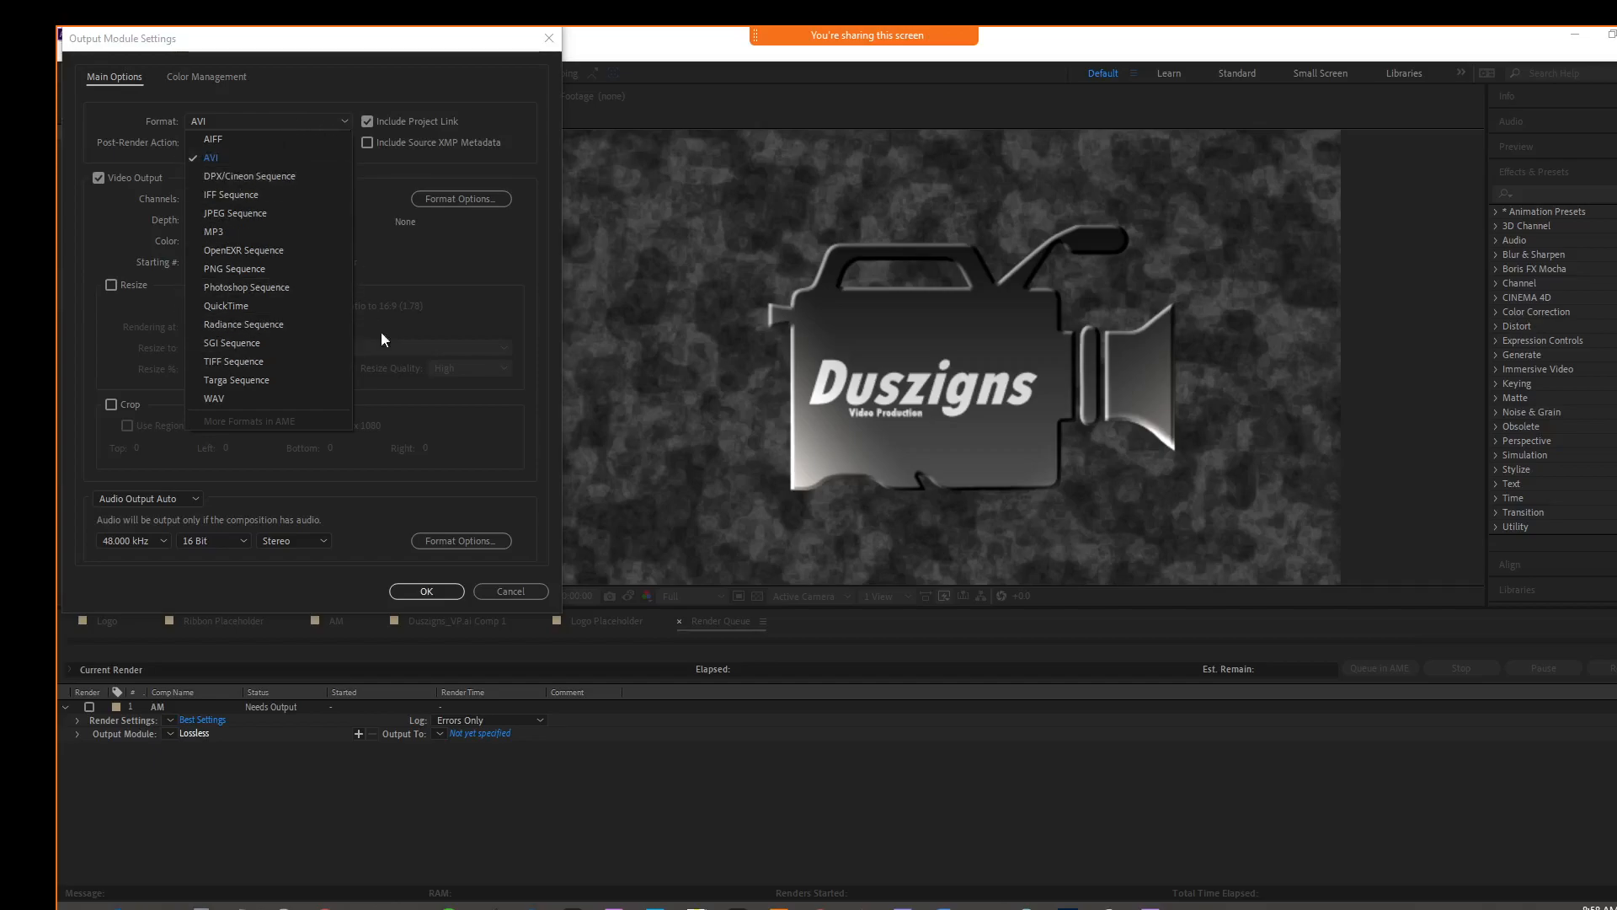
pyautogui.click(510, 590)
pyautogui.click(512, 593)
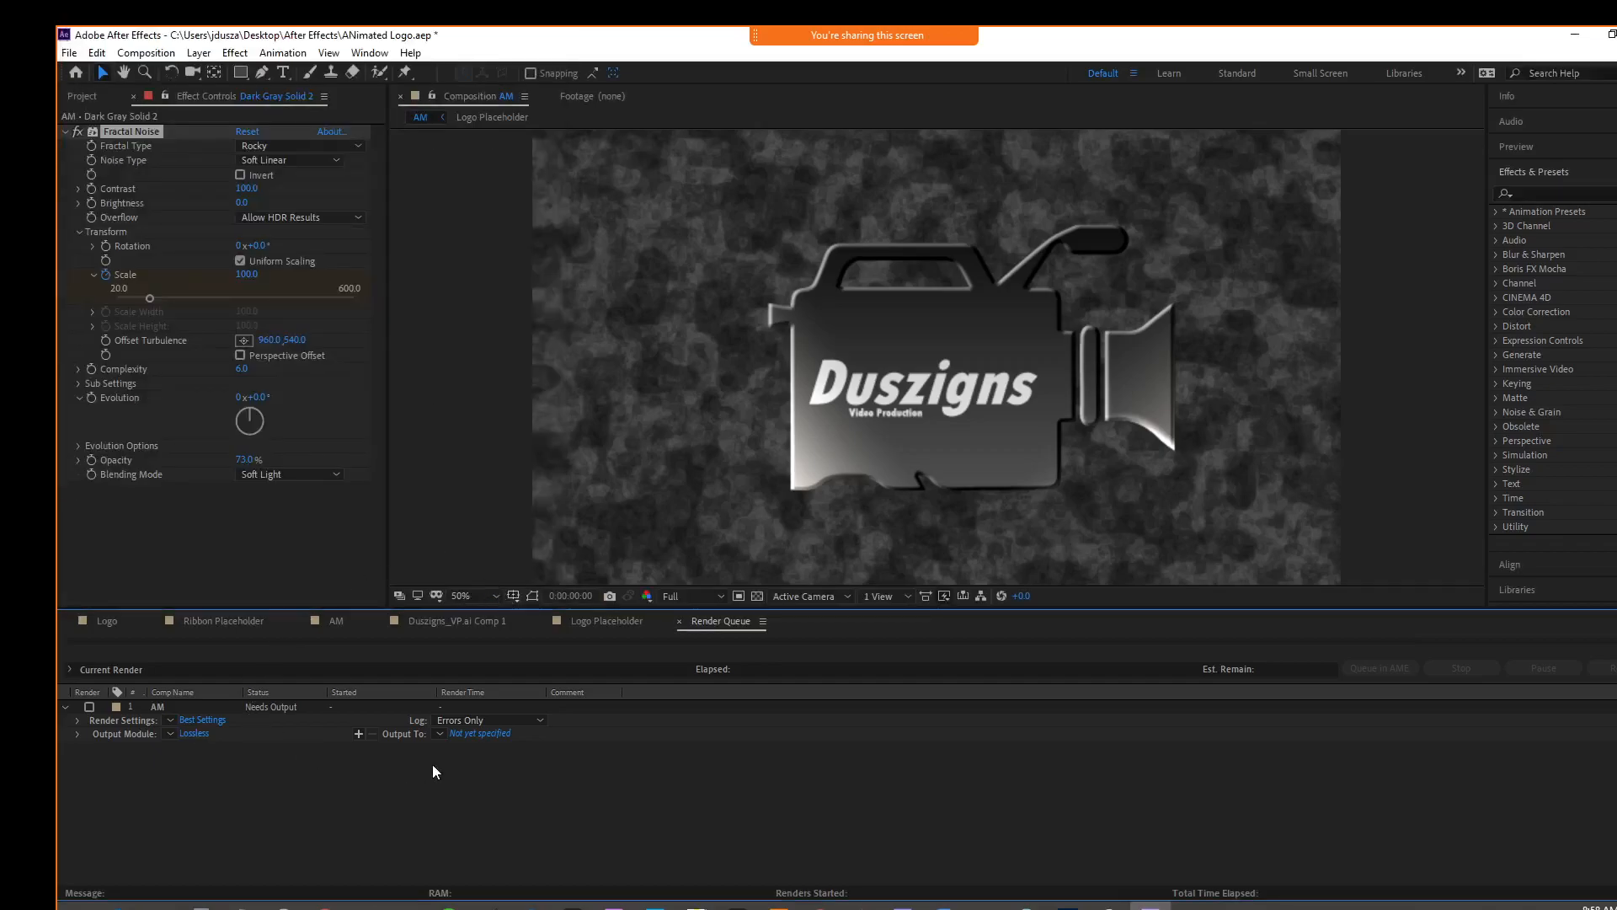
# Set the AM render's output file to AM.avi in the After Effects folder on the Desktop and start rendering.
pyautogui.click(487, 736)
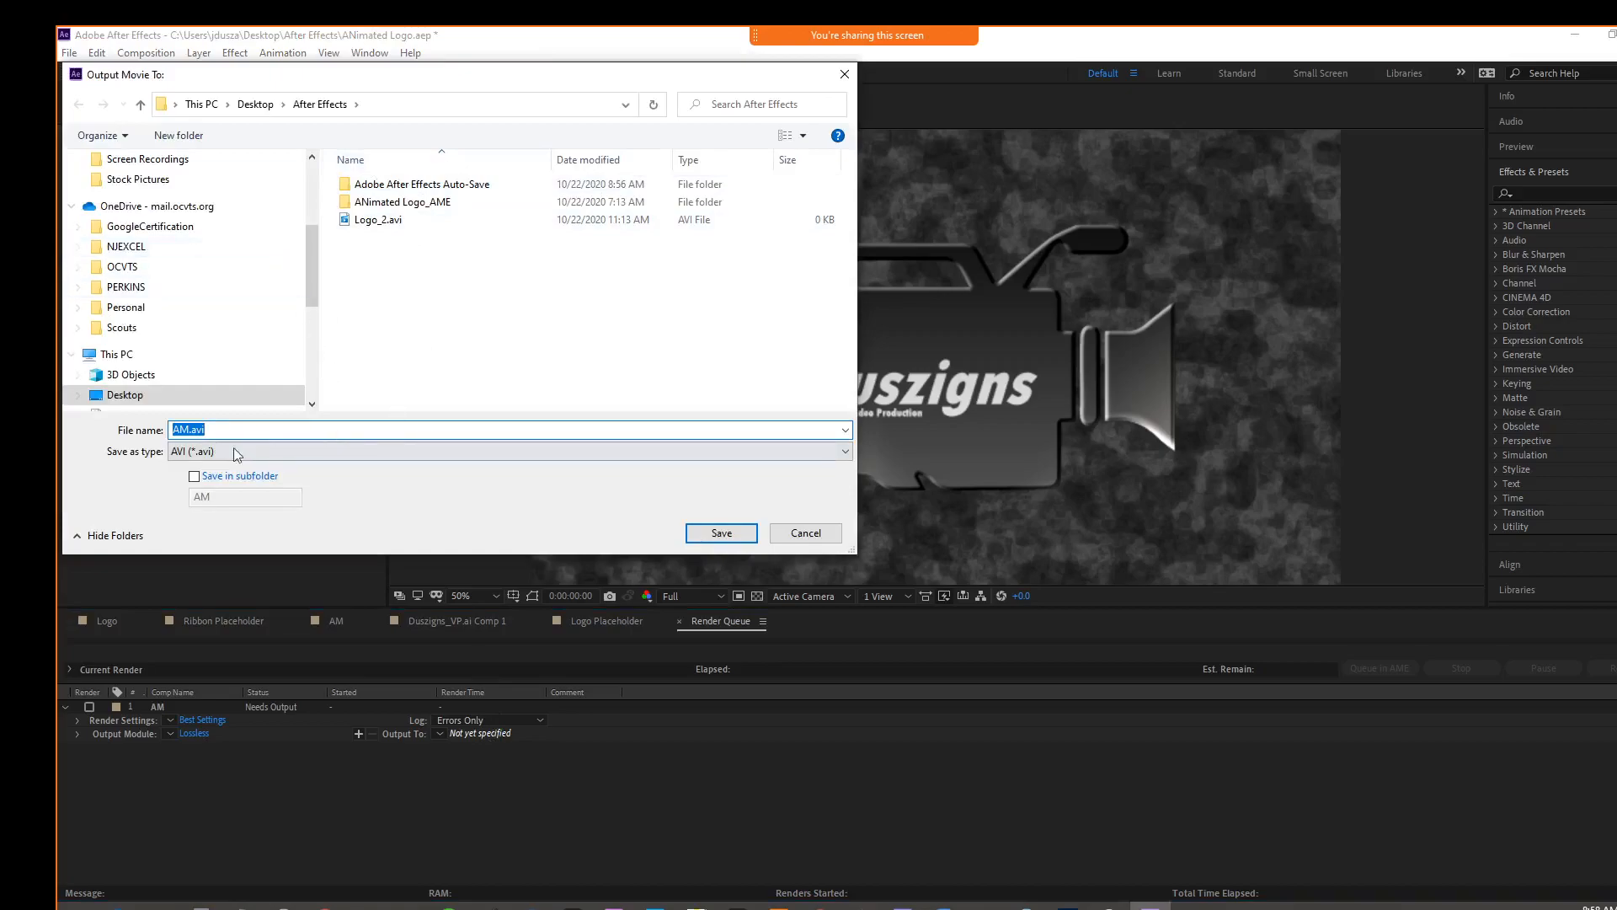
pyautogui.click(719, 538)
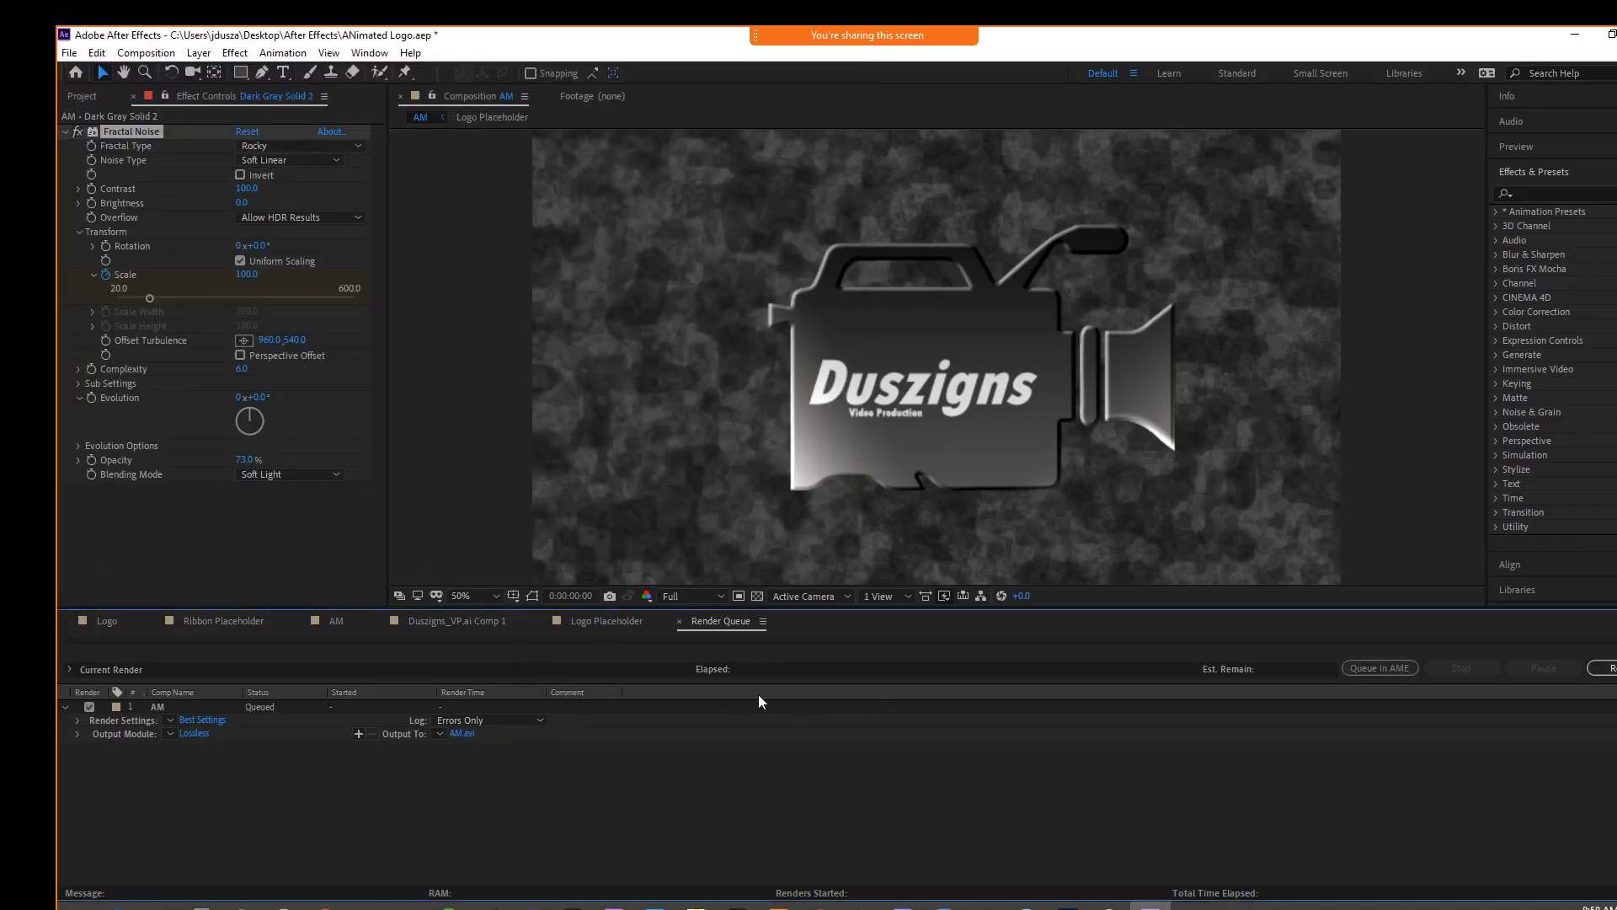
pyautogui.click(1603, 667)
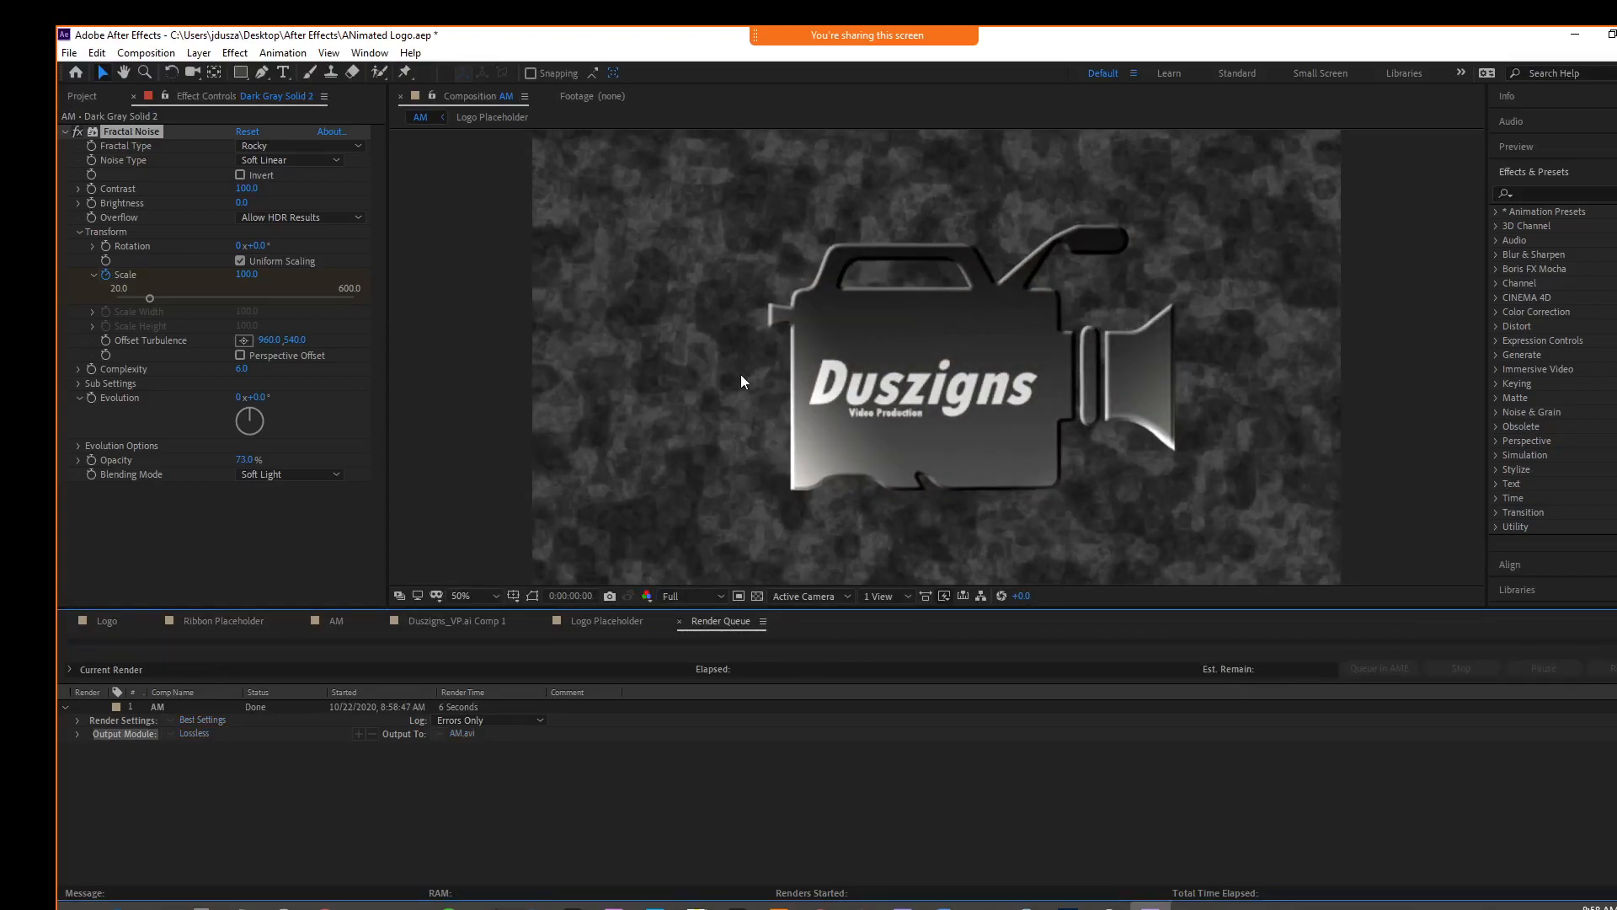
# Send the AM composition to Adobe Media Encoder and encode it as H.264 with the Match Source - High bitrate preset.
pyautogui.click(125, 54)
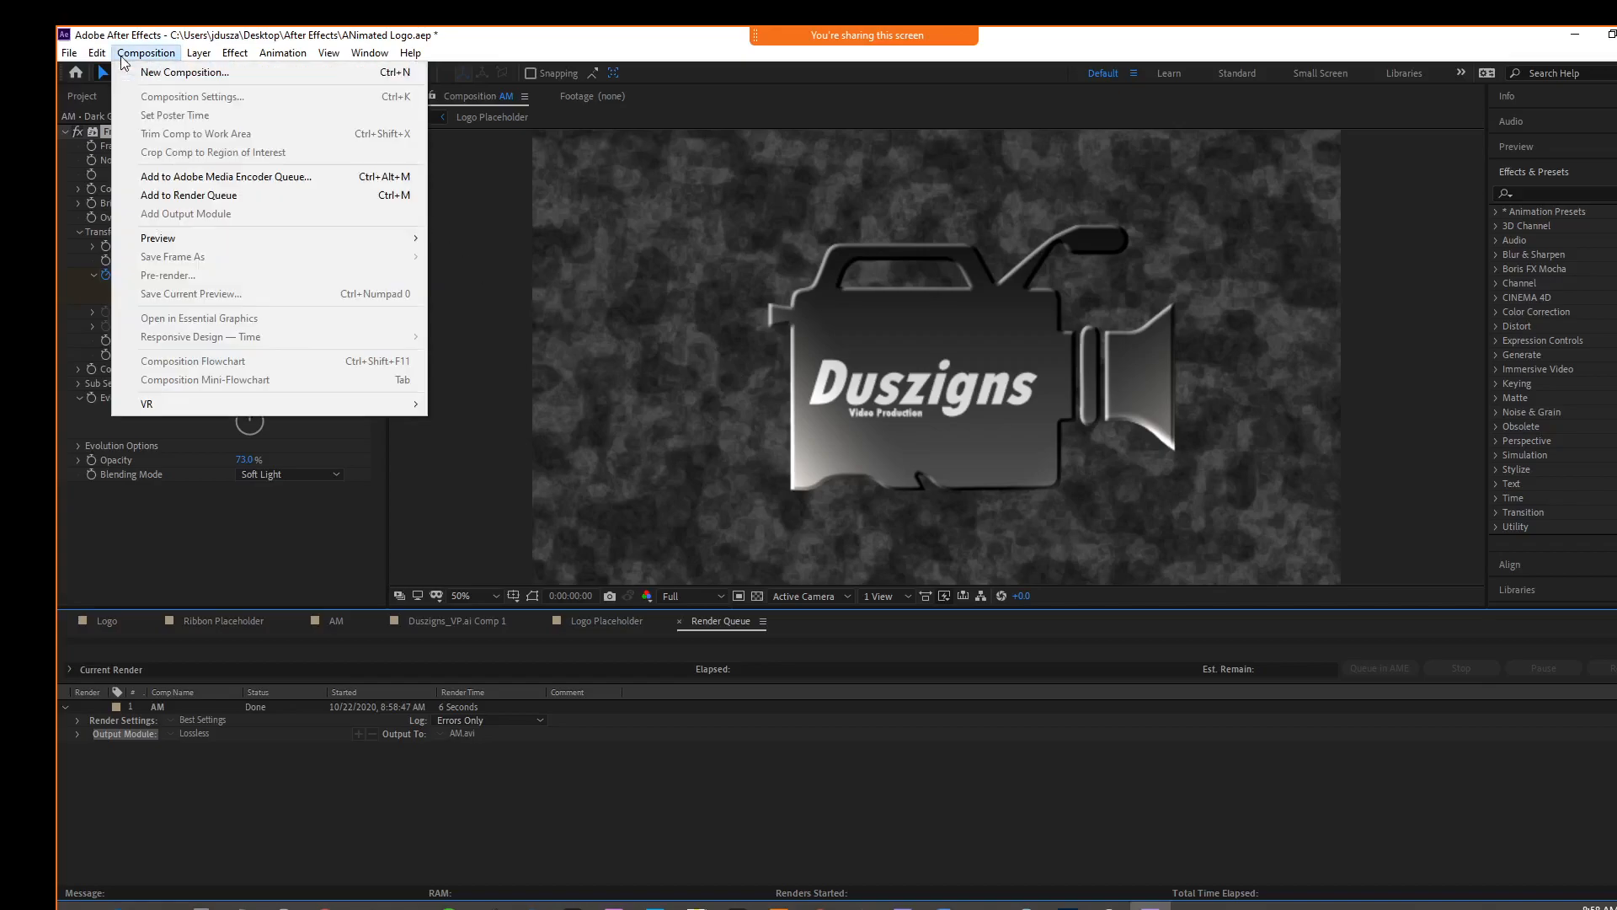
pyautogui.click(152, 178)
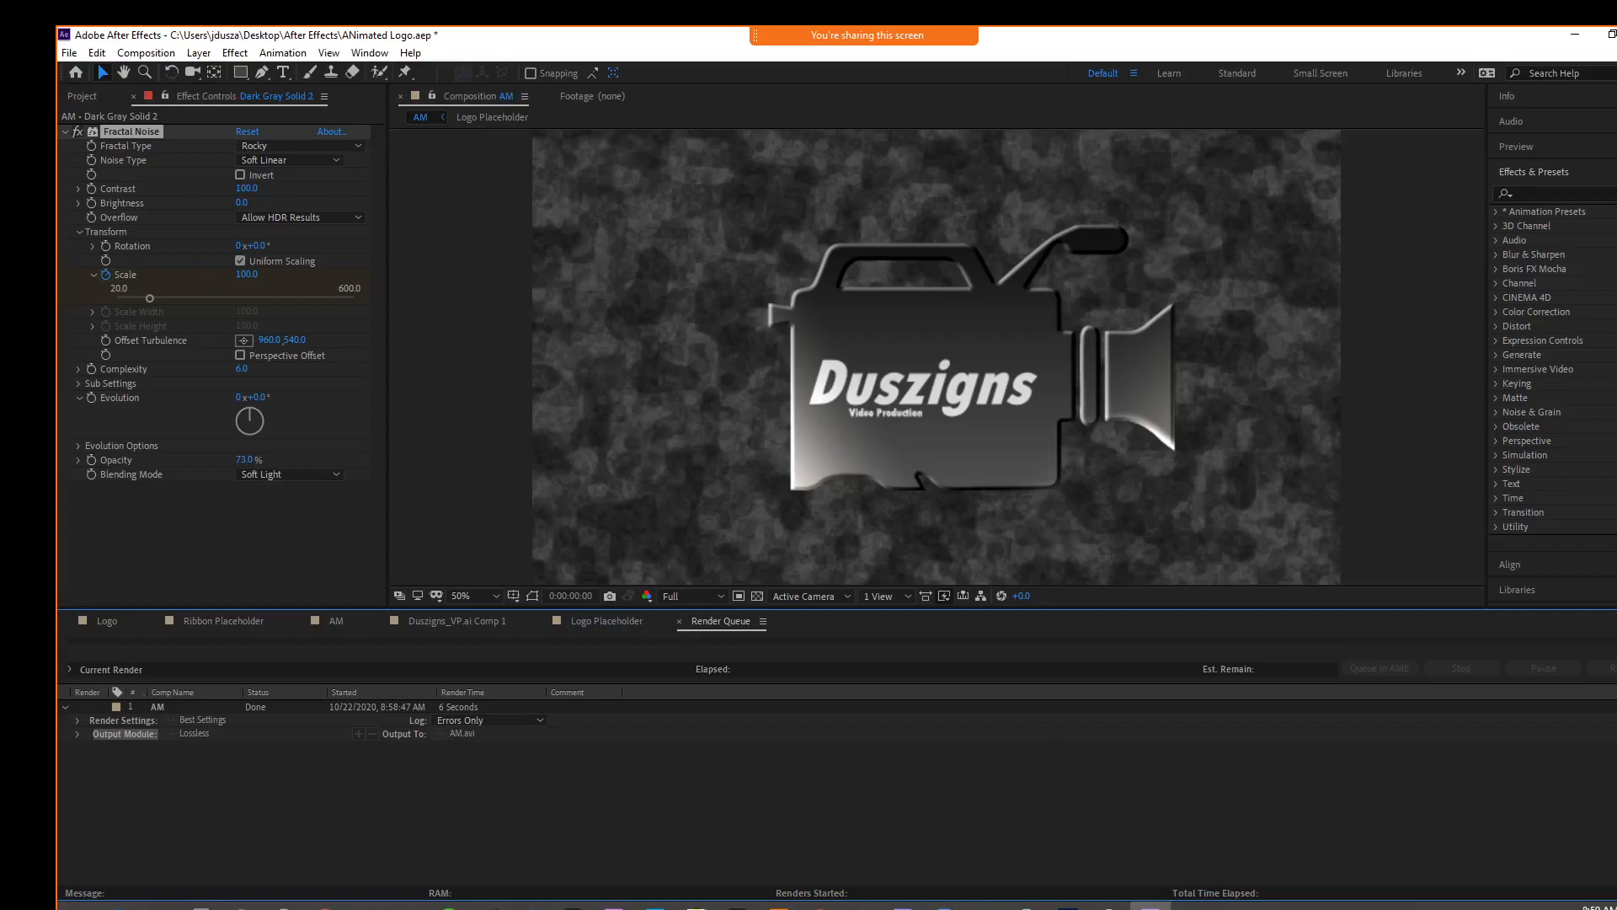
pyautogui.click(284, 907)
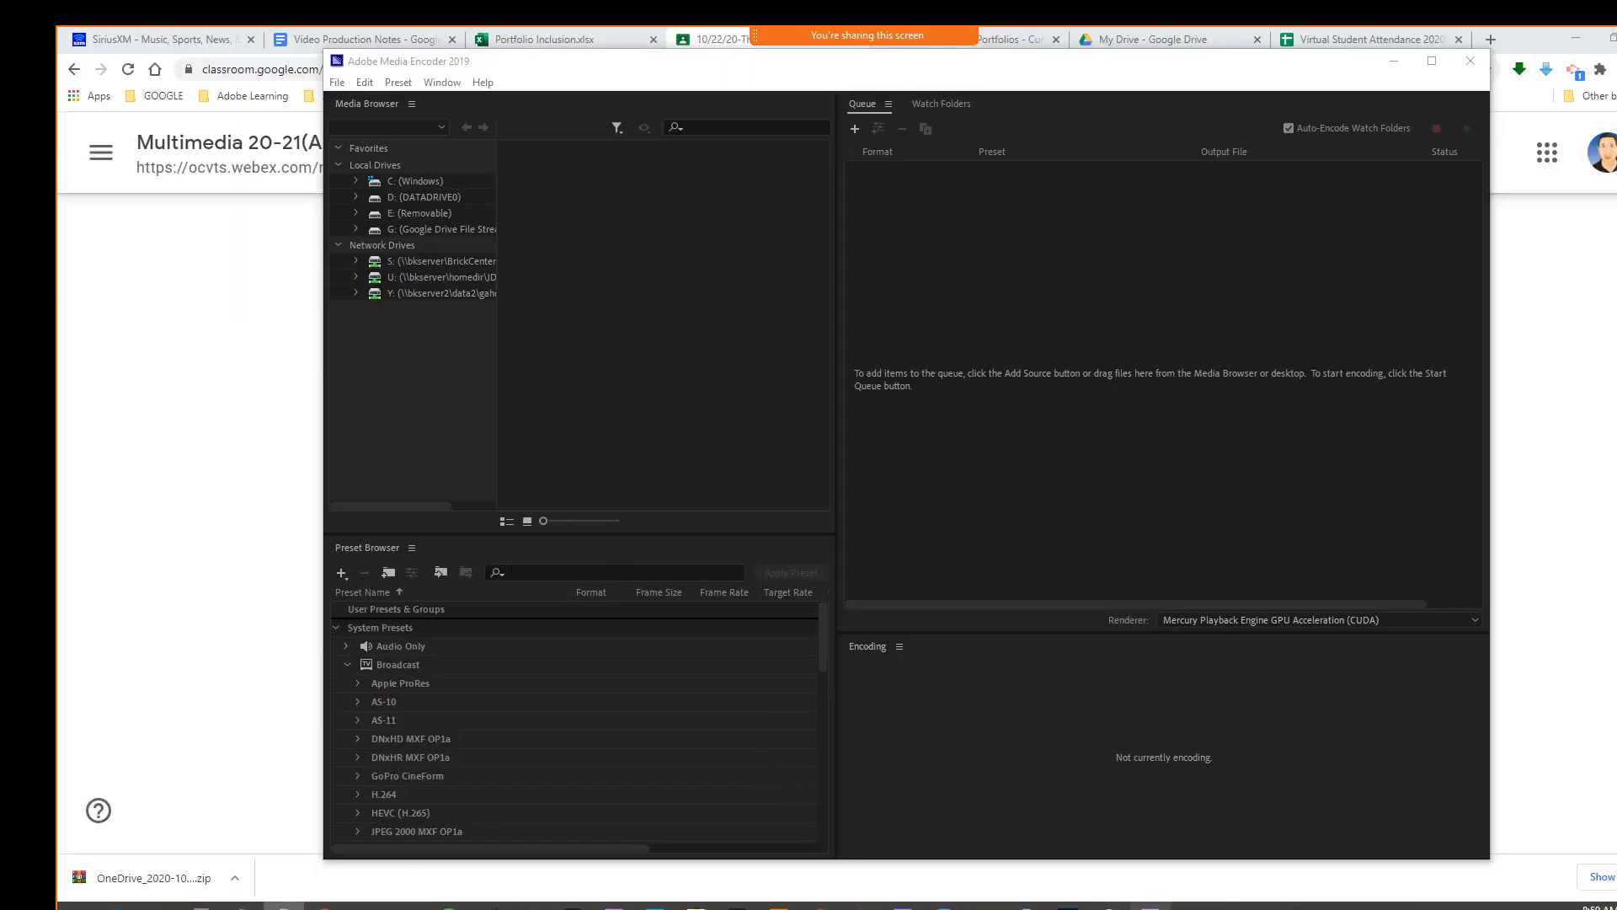
pyautogui.moveTo(1150, 907)
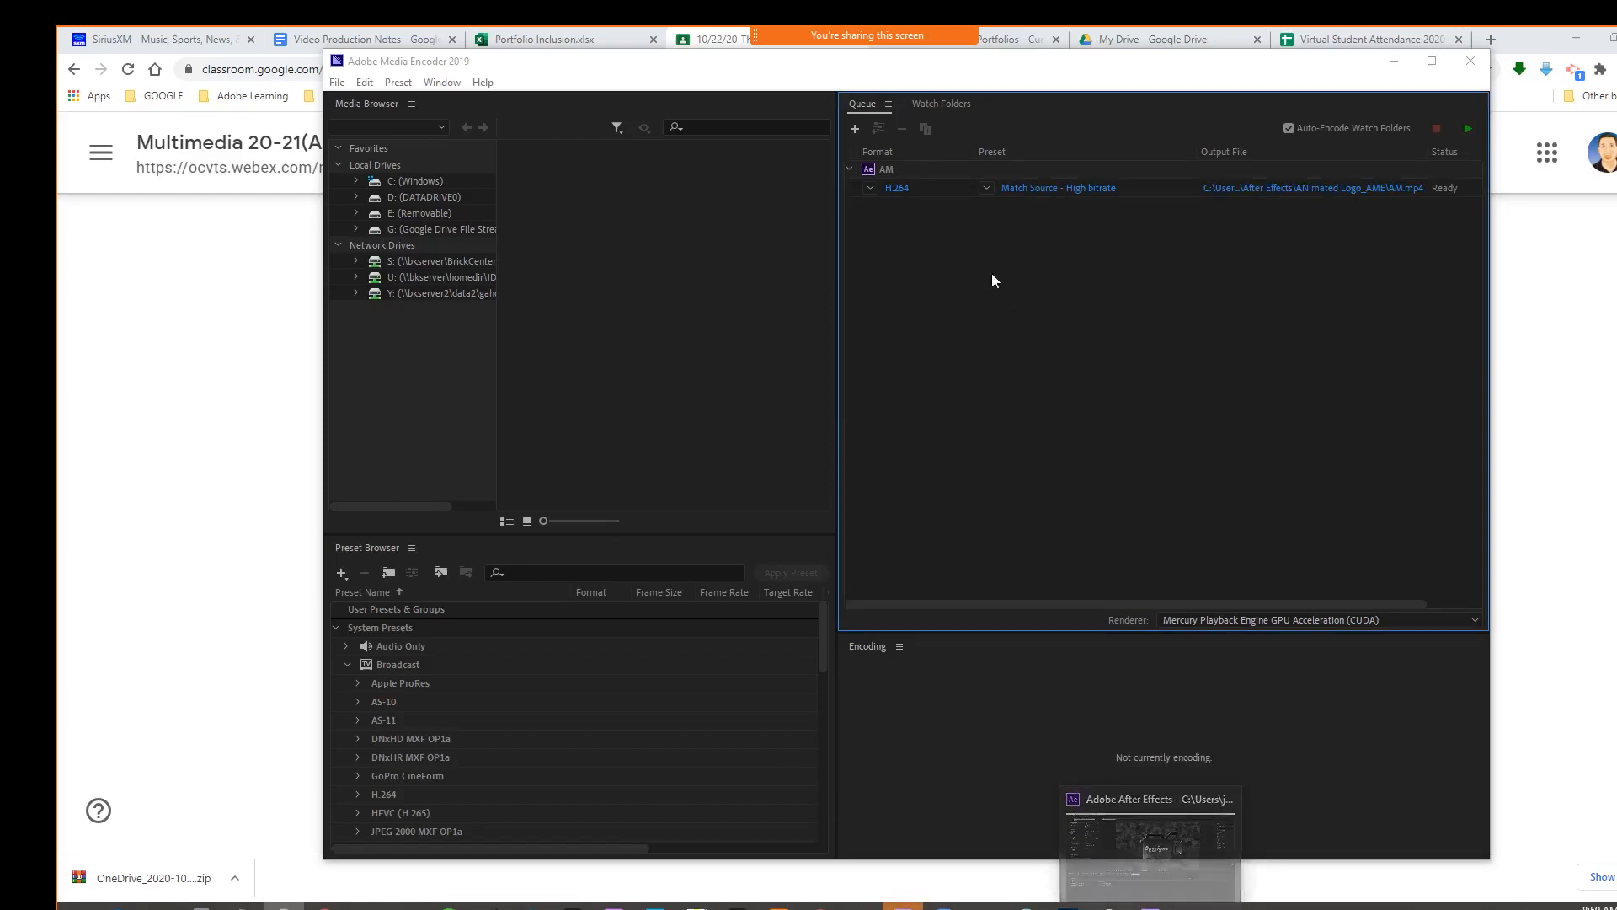
pyautogui.moveTo(880, 79); pyautogui.dragTo(782, 79)
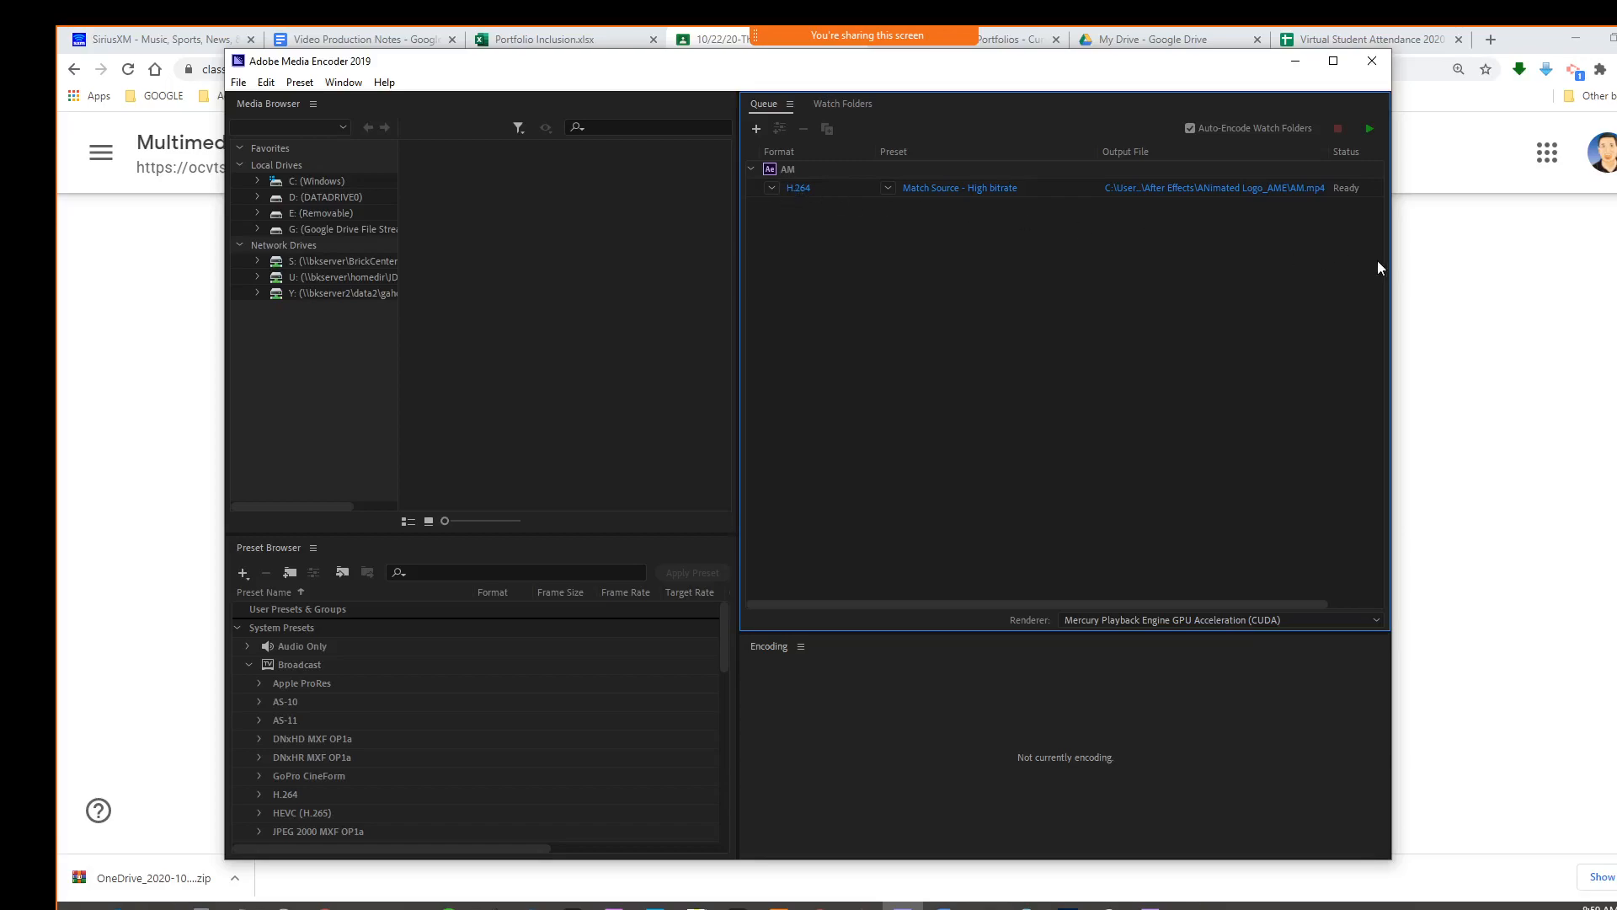
pyautogui.moveTo(1392, 267); pyautogui.dragTo(1472, 267)
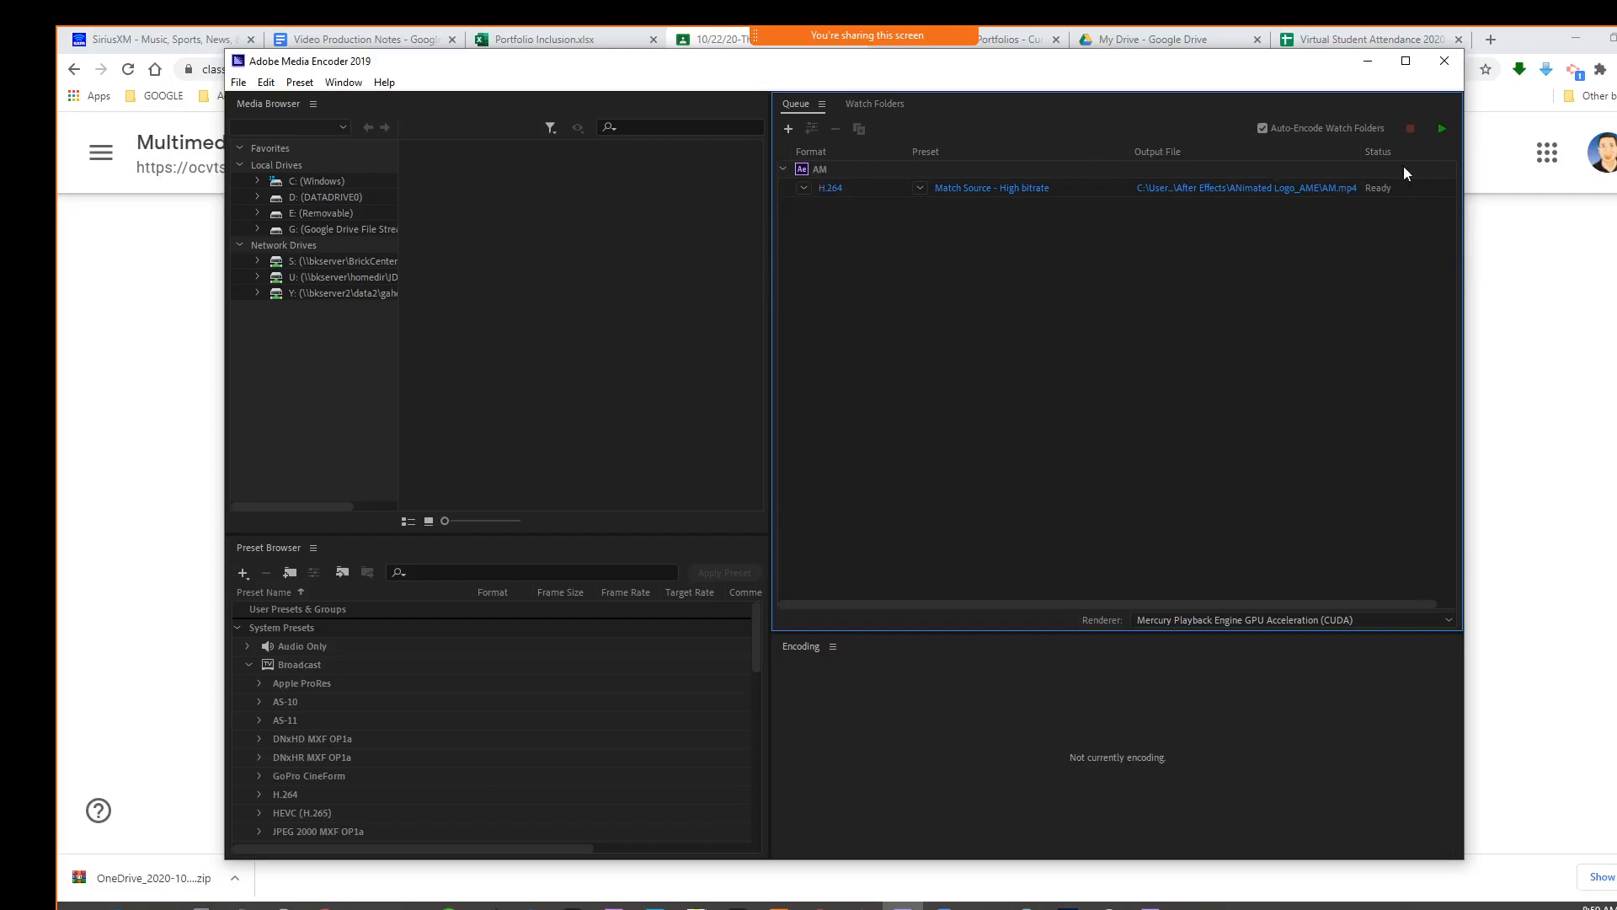
pyautogui.click(1442, 132)
# Switch to File Explorer and open the After Effects folder on the Desktop.
pyautogui.click(160, 907)
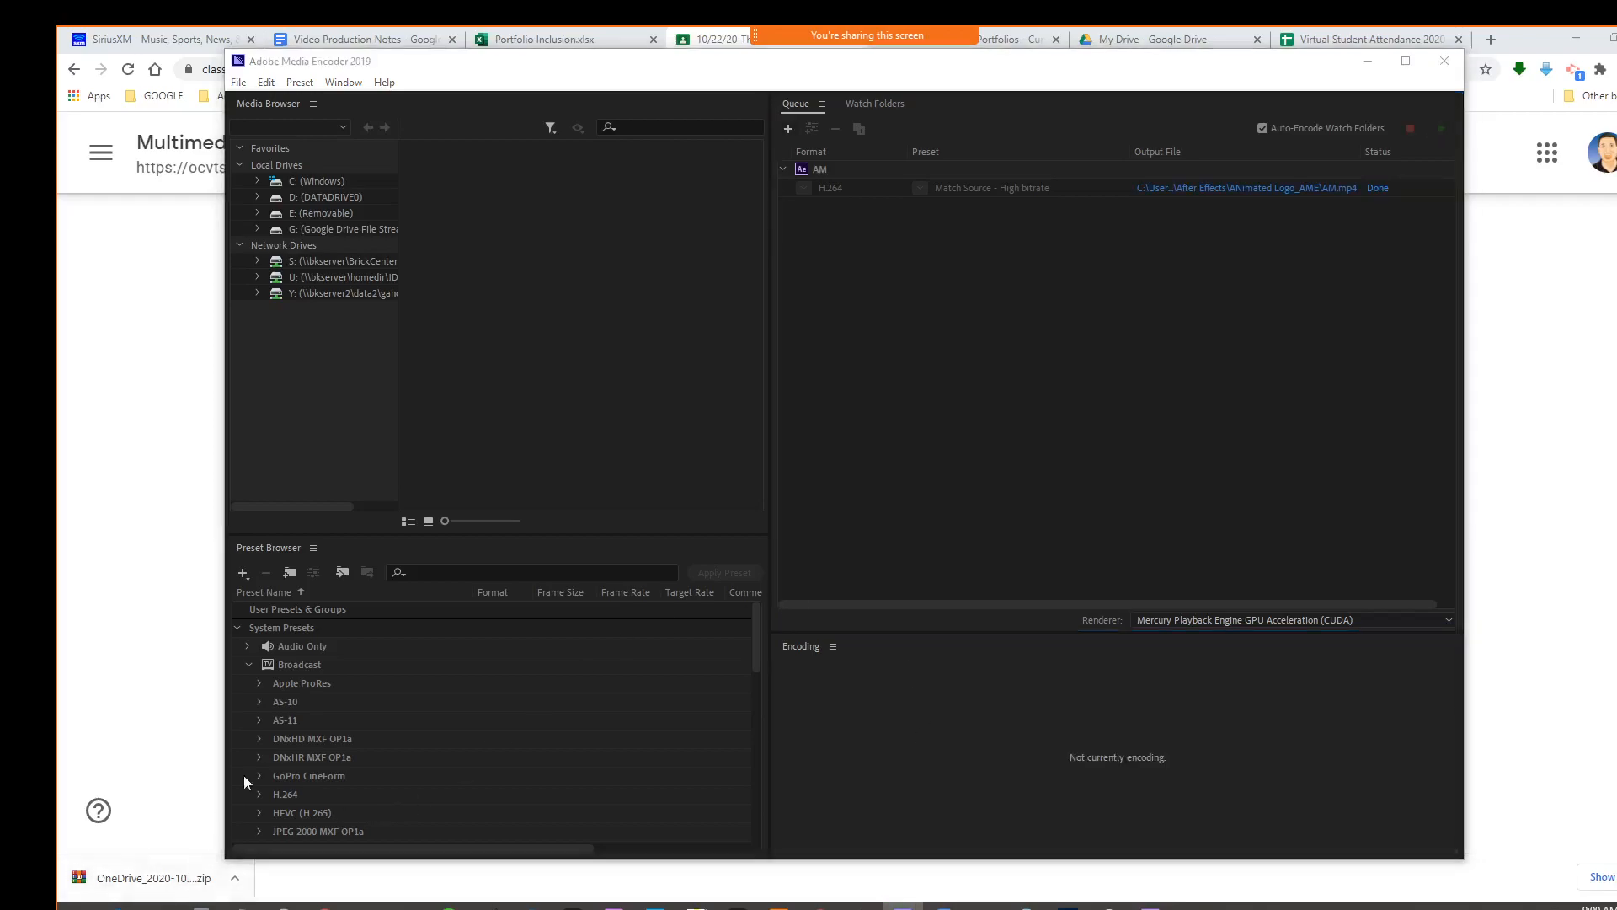
pyautogui.moveTo(0, 161); pyautogui.dragTo(422, 93)
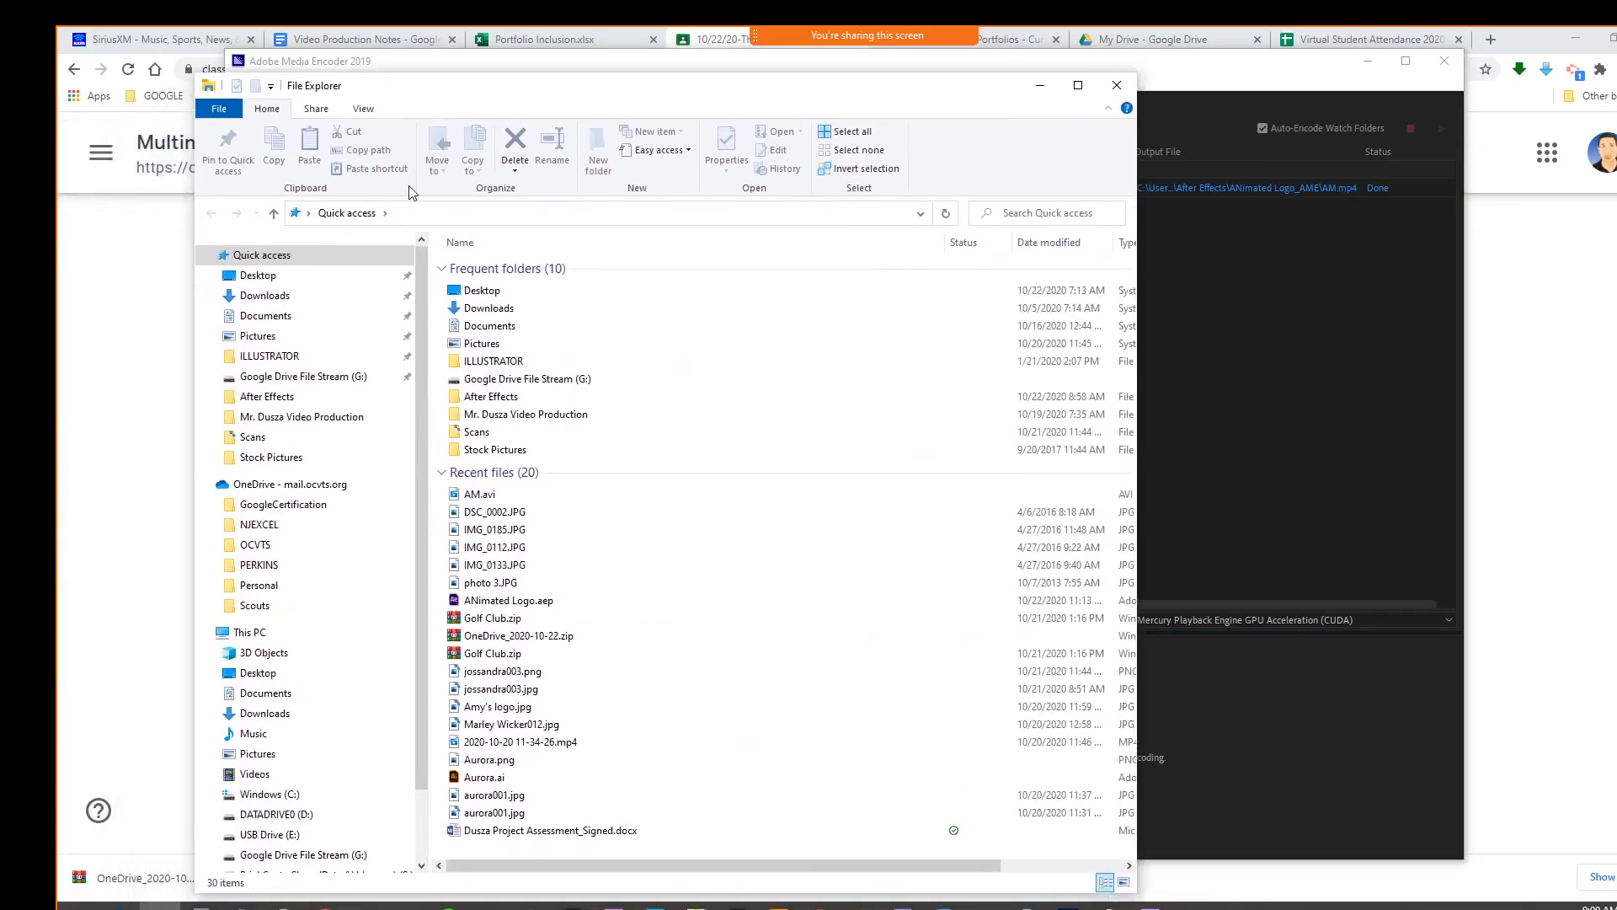
pyautogui.click(278, 276)
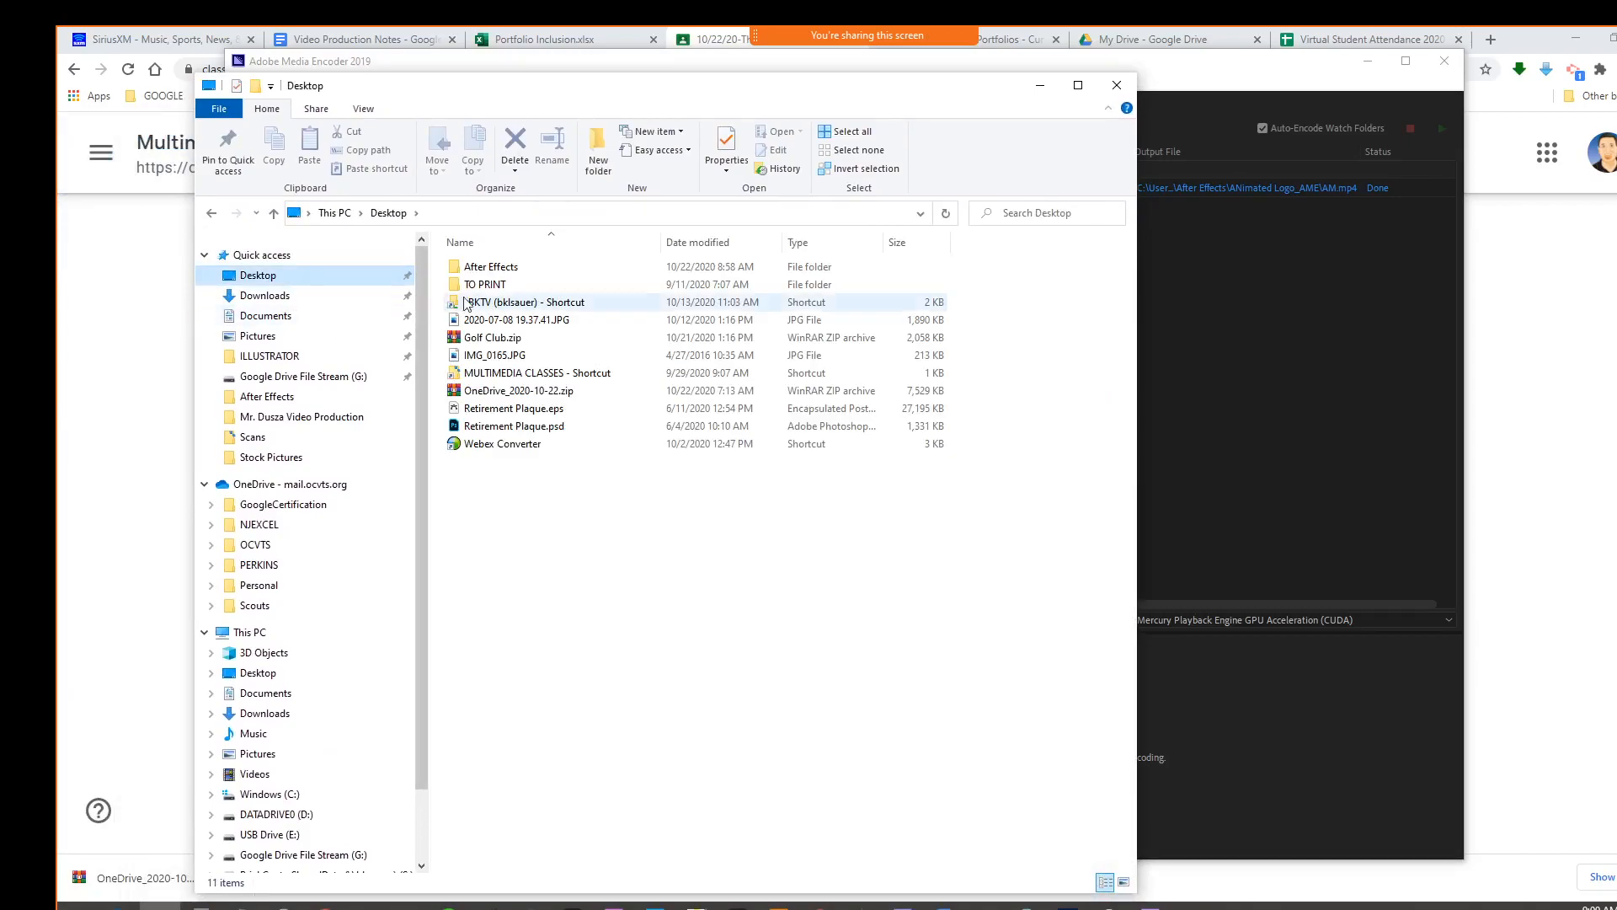
pyautogui.doubleClick(494, 268)
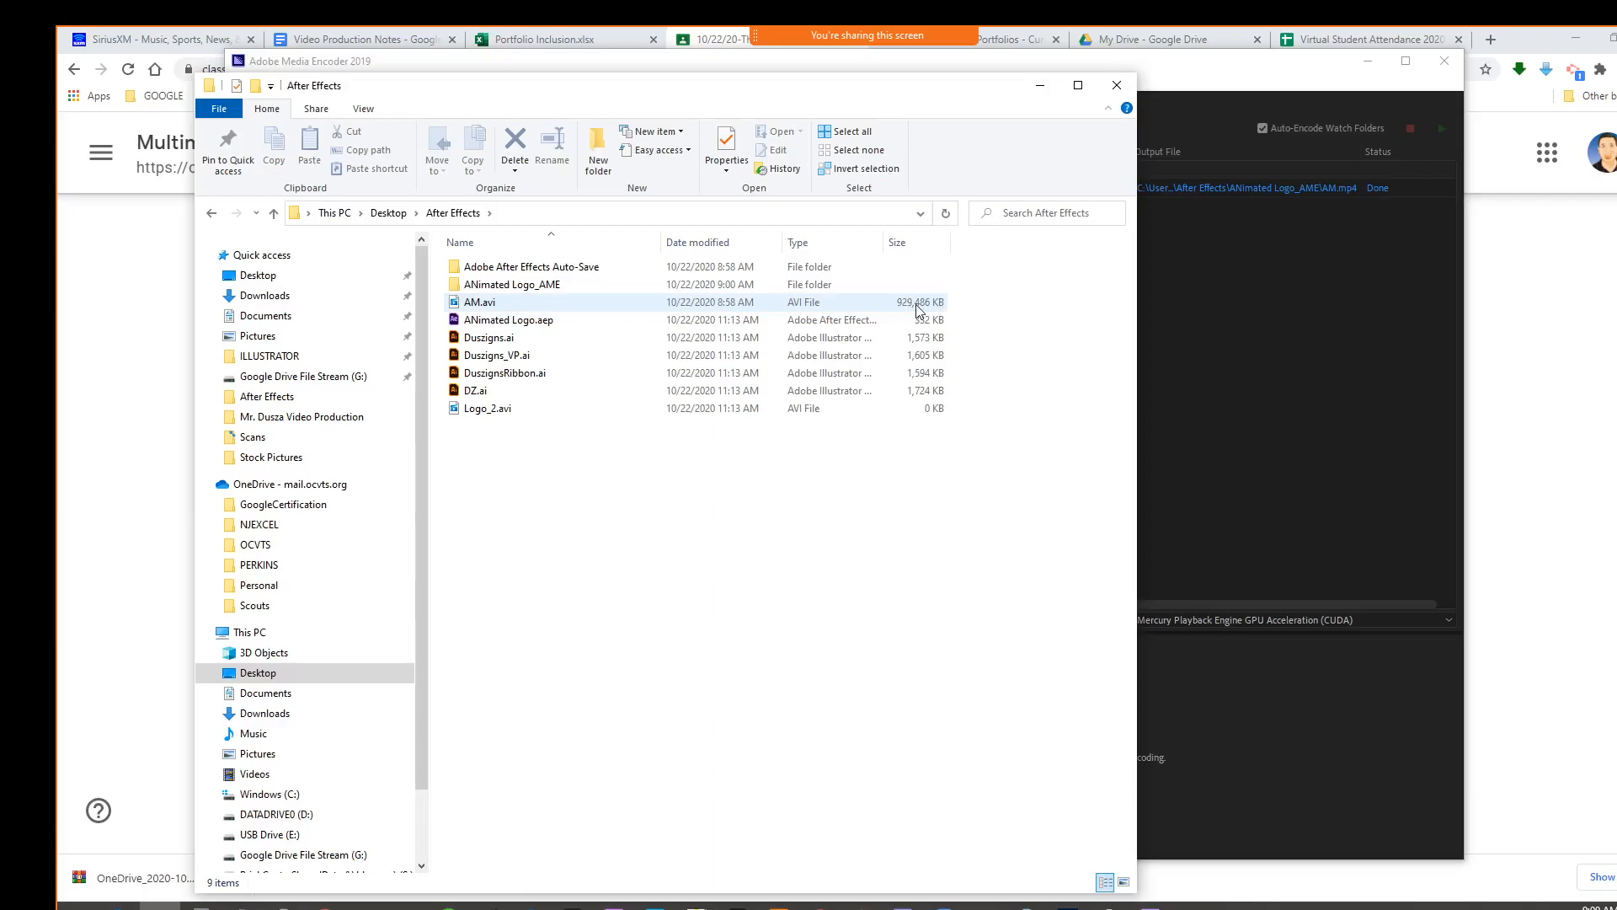
# Open the rendered AM.avi from the After Effects folder and play it from the beginning.
pyautogui.click(529, 305)
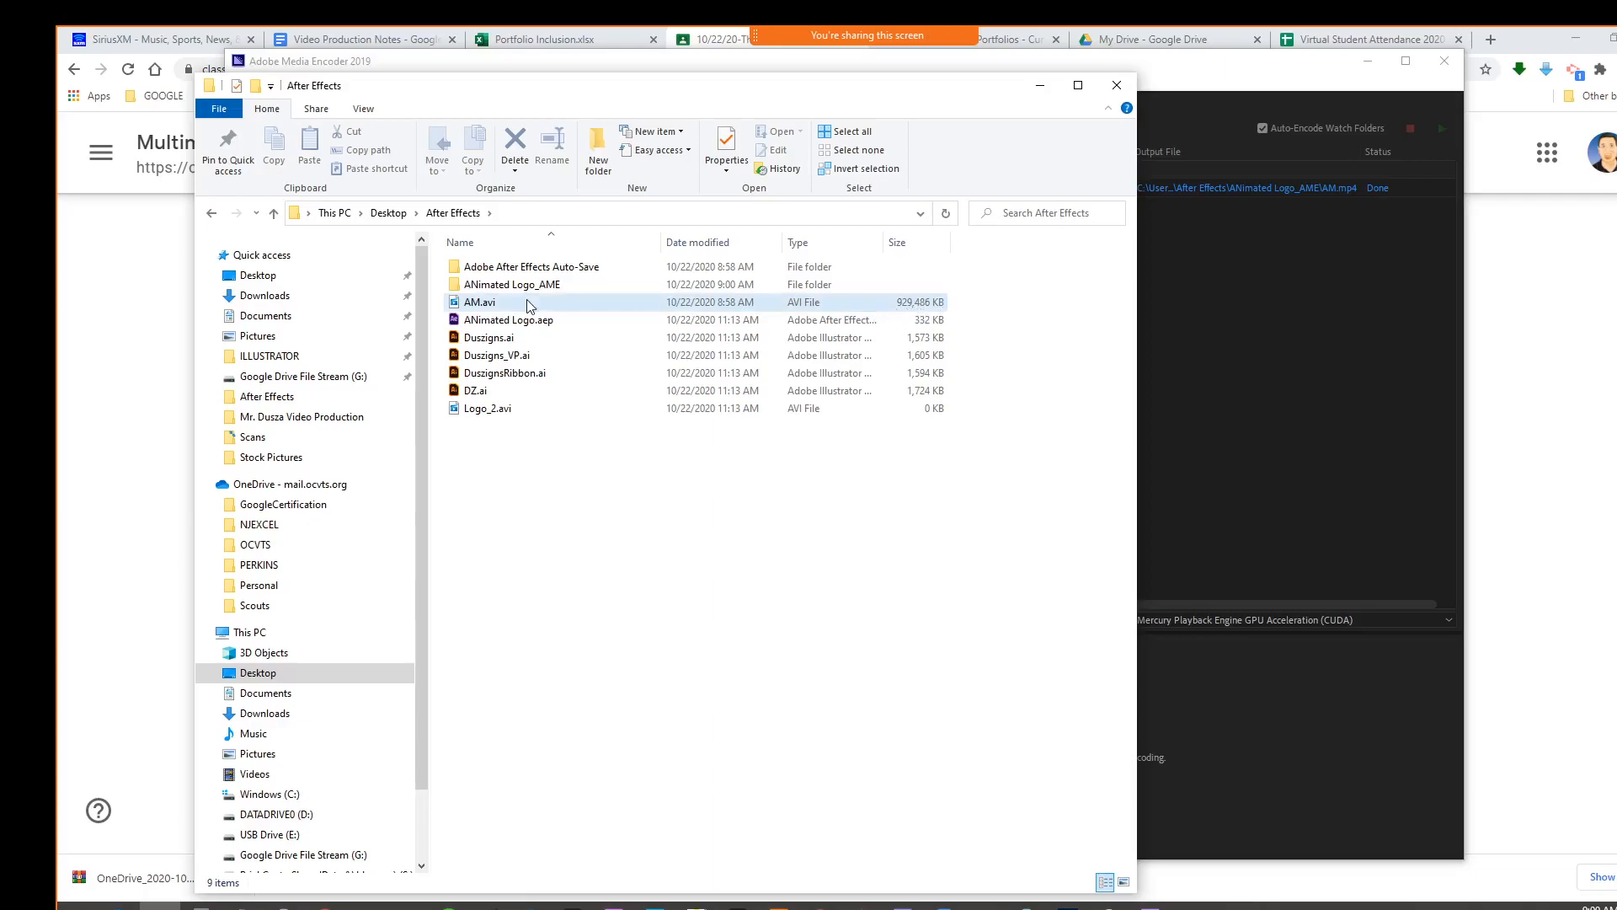
pyautogui.click(529, 305)
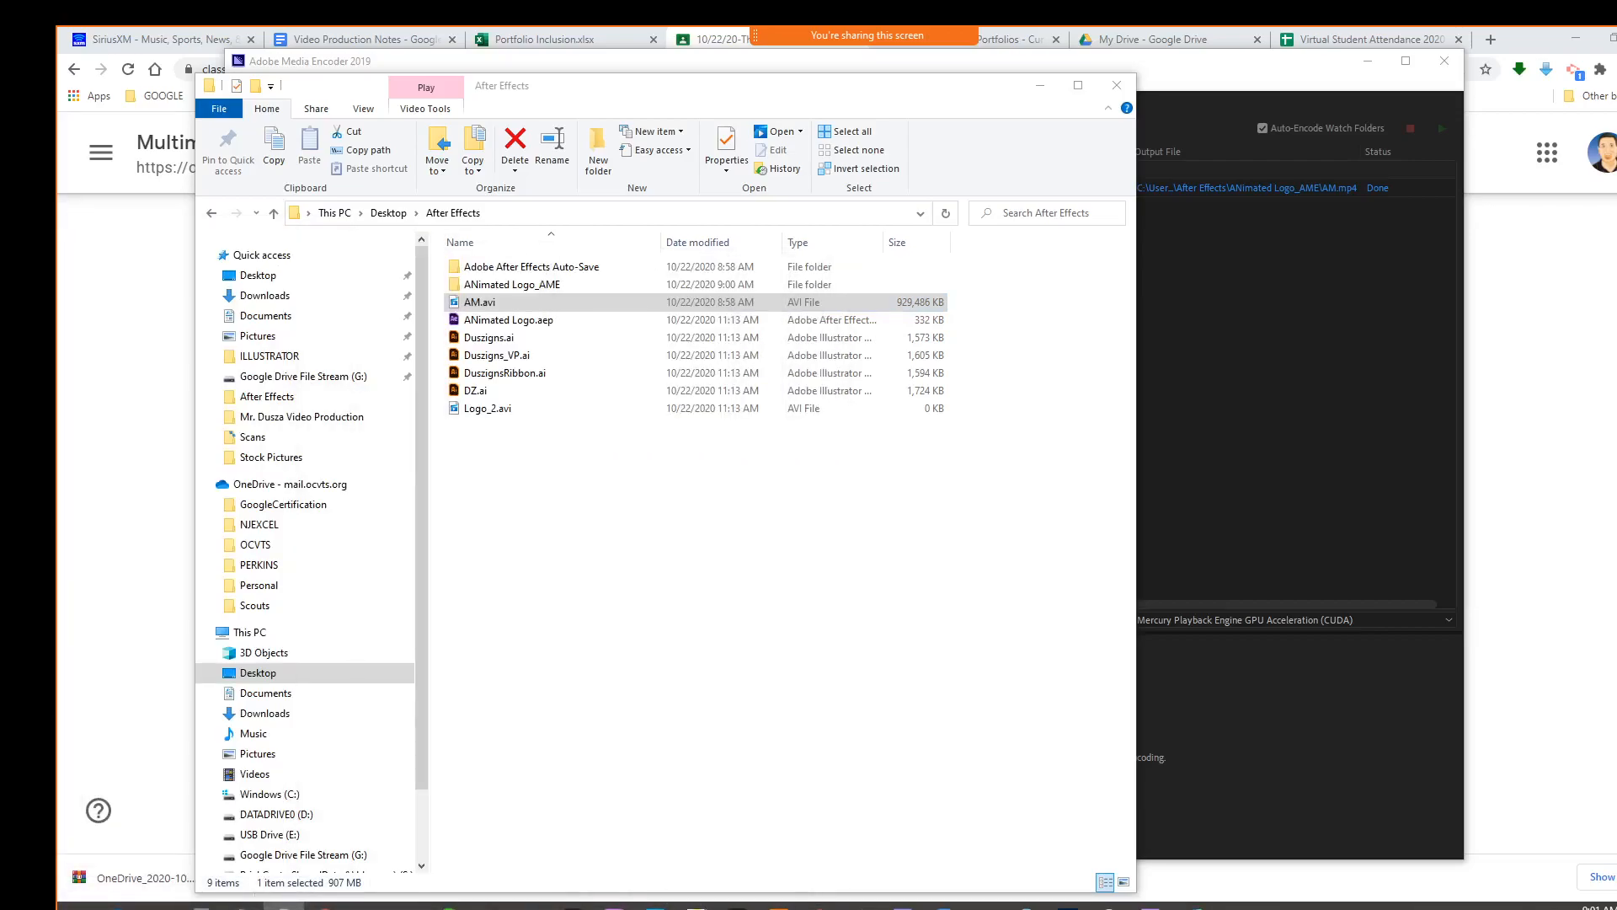
pyautogui.moveTo(57, 339); pyautogui.dragTo(601, 139)
pyautogui.moveTo(1287, 610); pyautogui.dragTo(259, 588)
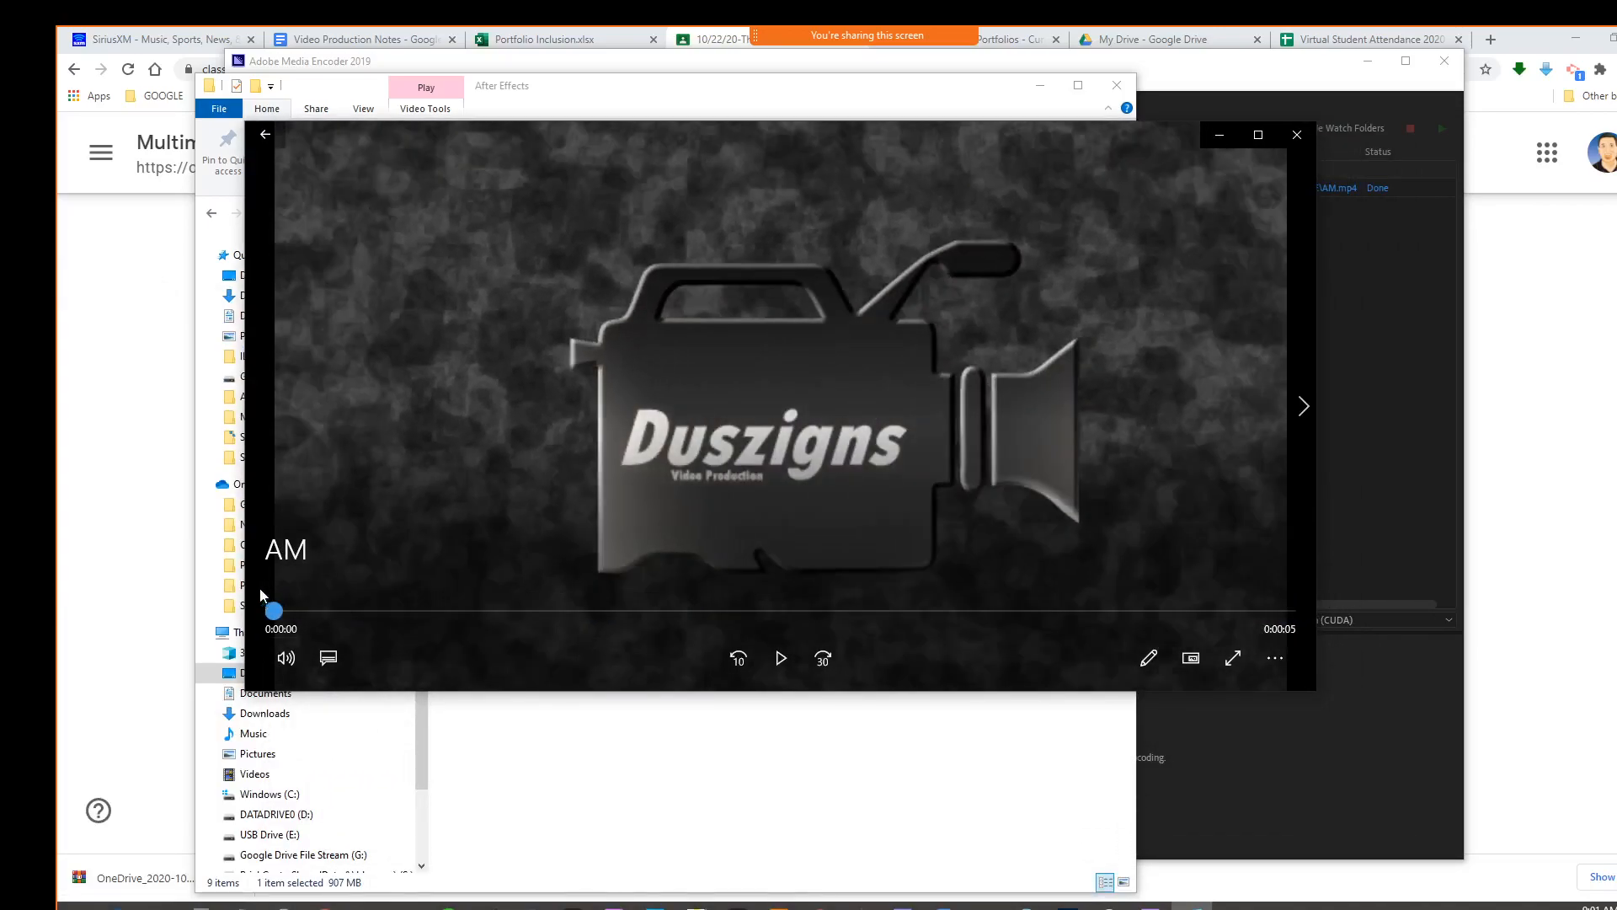
pyautogui.click(781, 658)
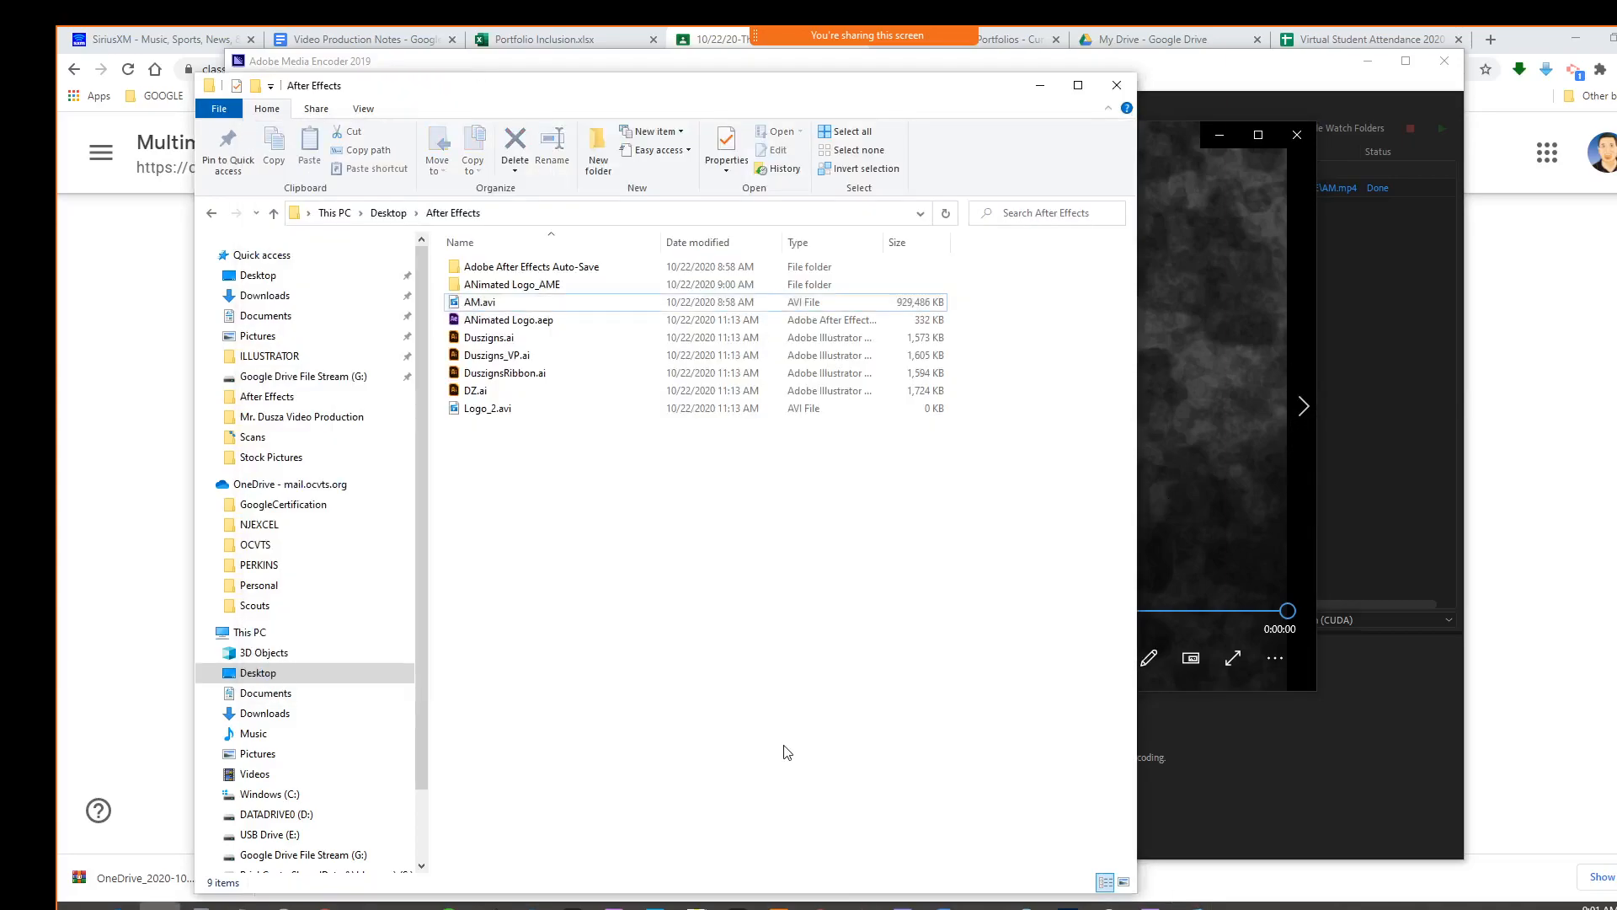
# Open the ANimated Logo_AME folder in File Explorer and play the encoded AM.mp4.
pyautogui.click(782, 746)
pyautogui.doubleClick(510, 284)
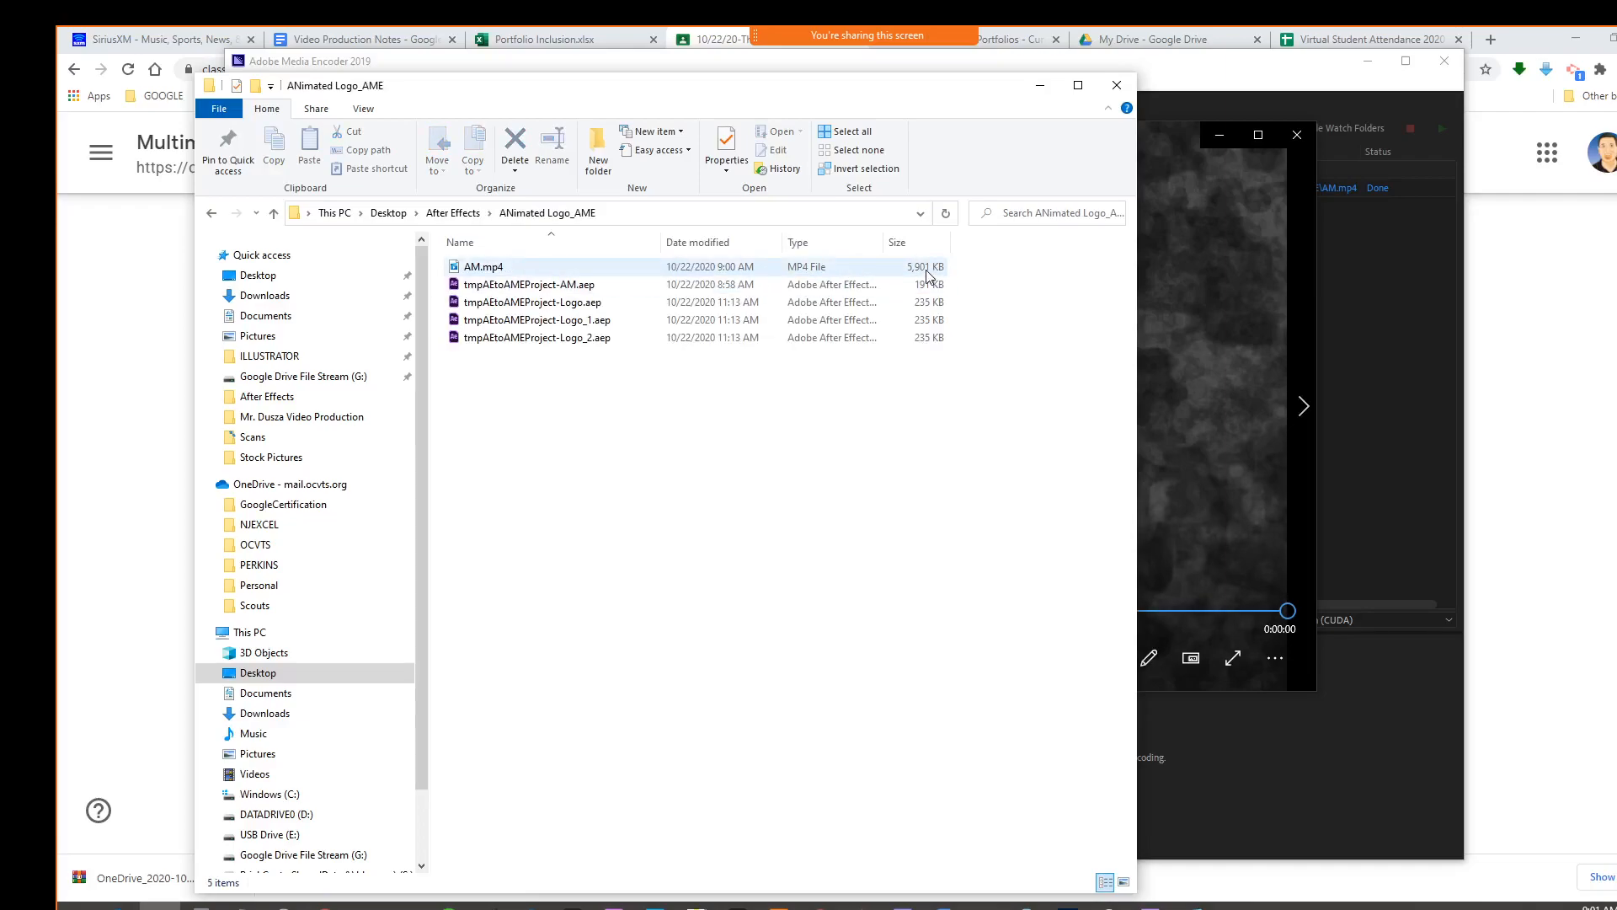
pyautogui.doubleClick(485, 268)
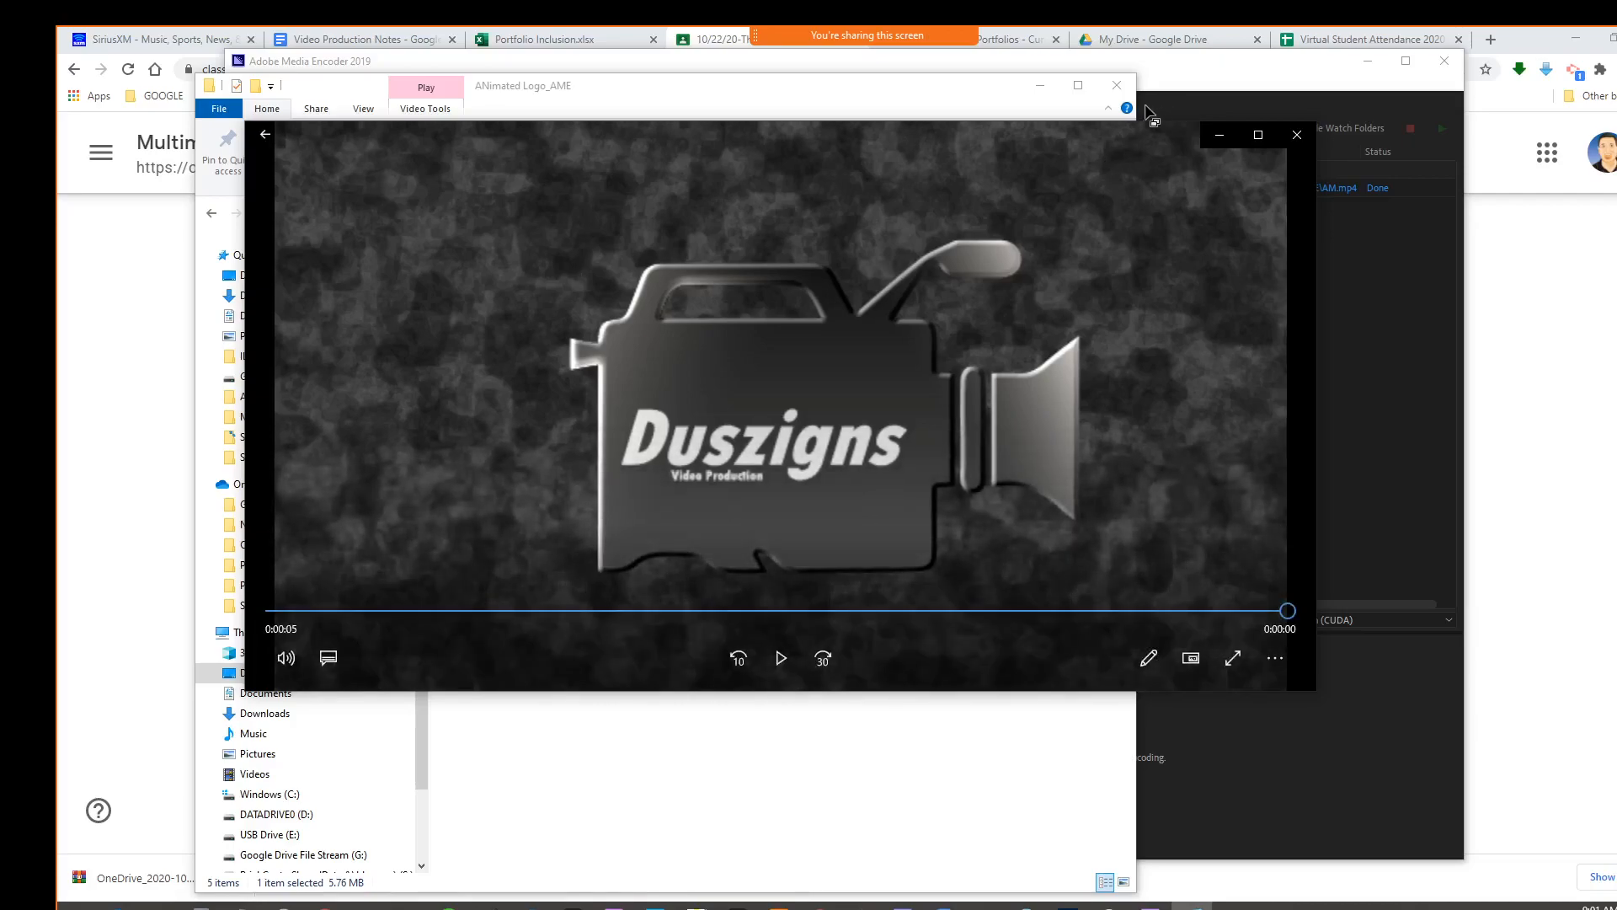
# Return to File Explorer, shrinking its window and opening its online help.
pyautogui.click(697, 108)
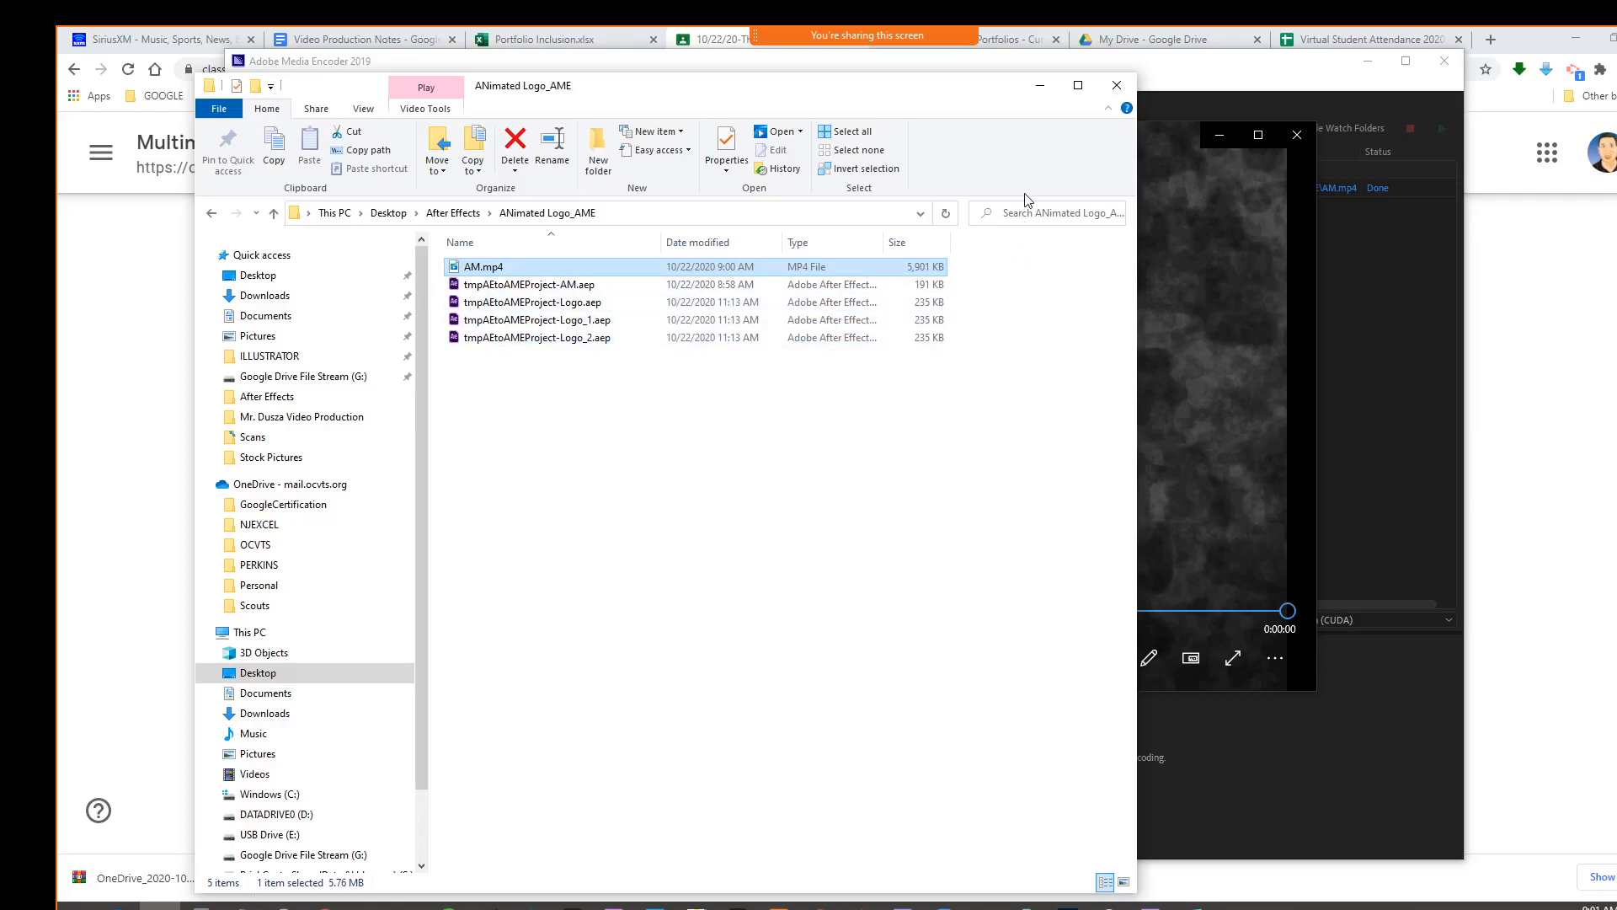
pyautogui.moveTo(1140, 893); pyautogui.dragTo(1011, 561)
pyautogui.click(1003, 107)
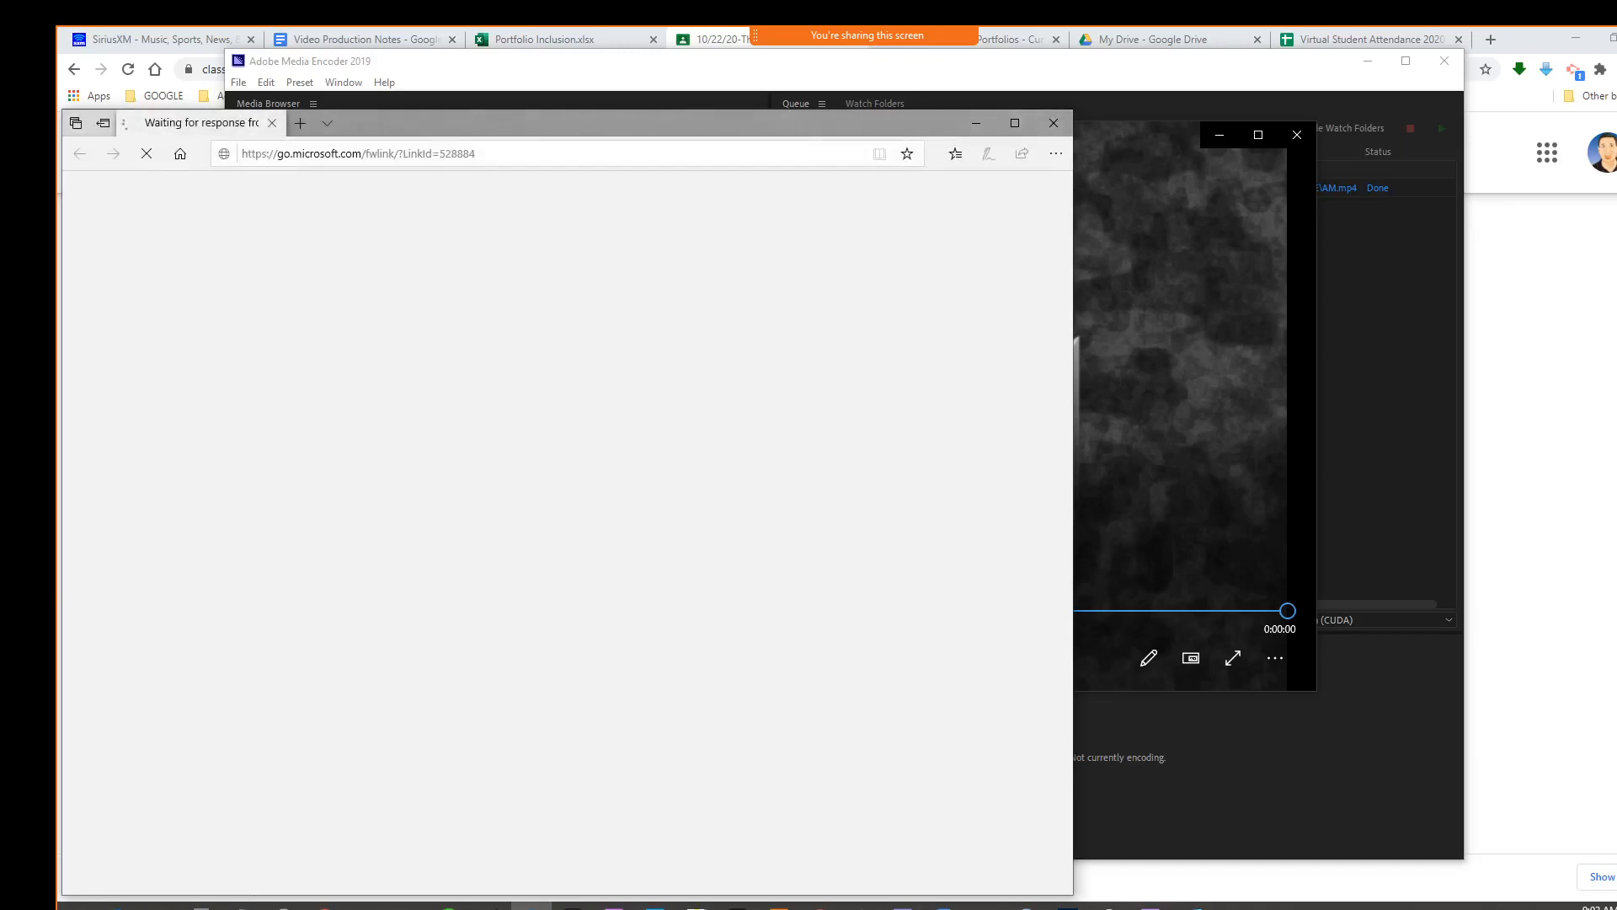